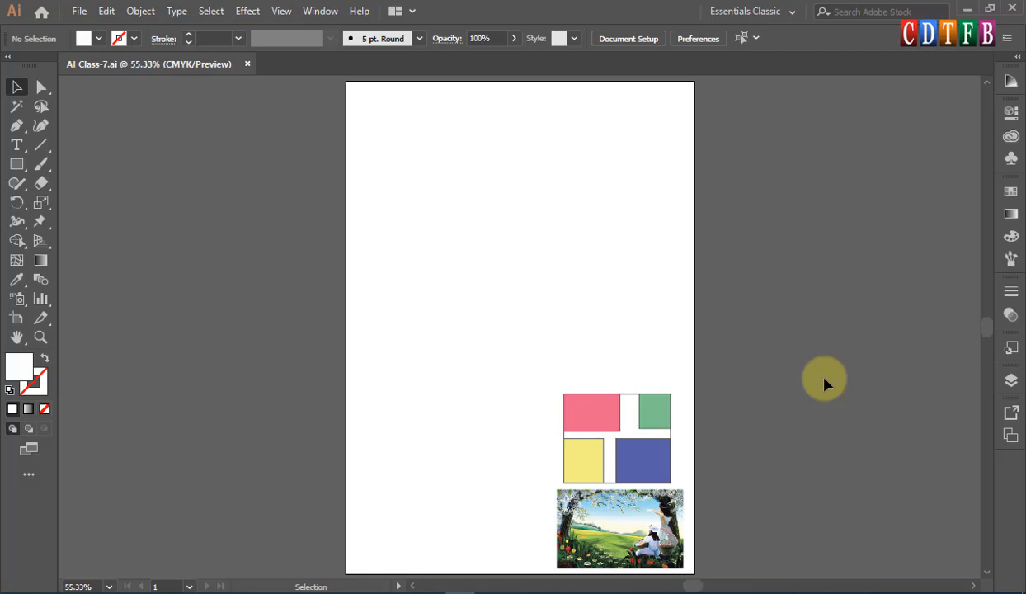
Switch to the cdtfb YouTube channel page in the browser and examine the channel banner up close
{"action": "left_click", "coordinate": [635, 592]}
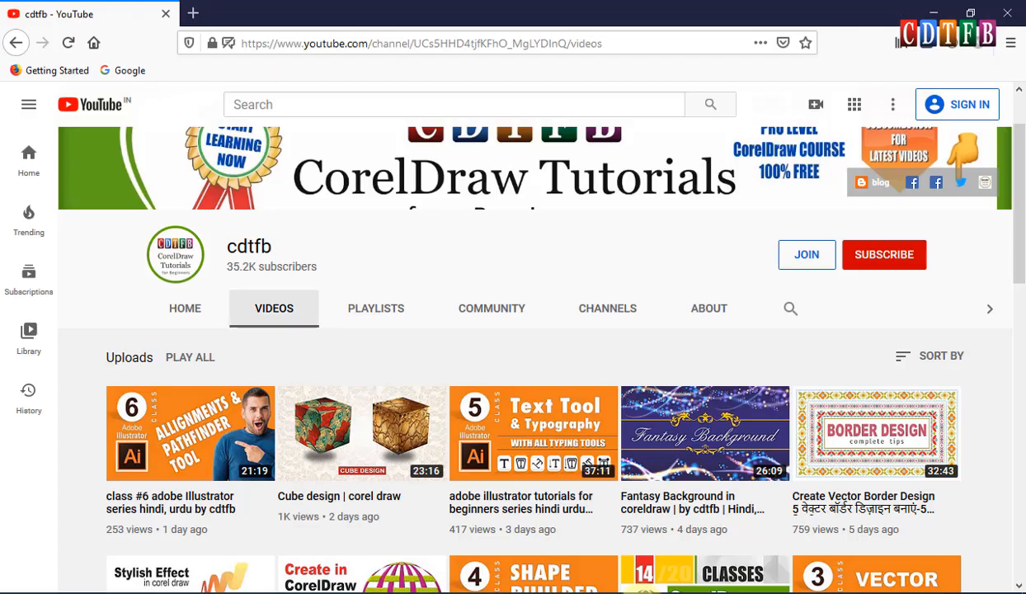
{"action": "scroll", "coordinate": [522, 218], "scroll_direction": "up", "scroll_amount": 2}
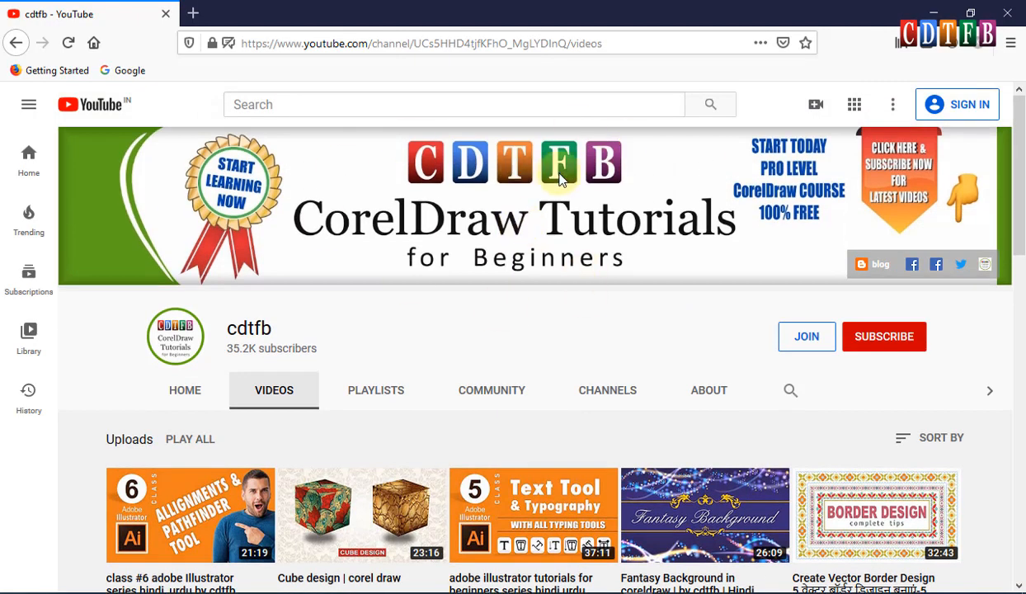
{"action": "key", "text": "ctrl+1"}
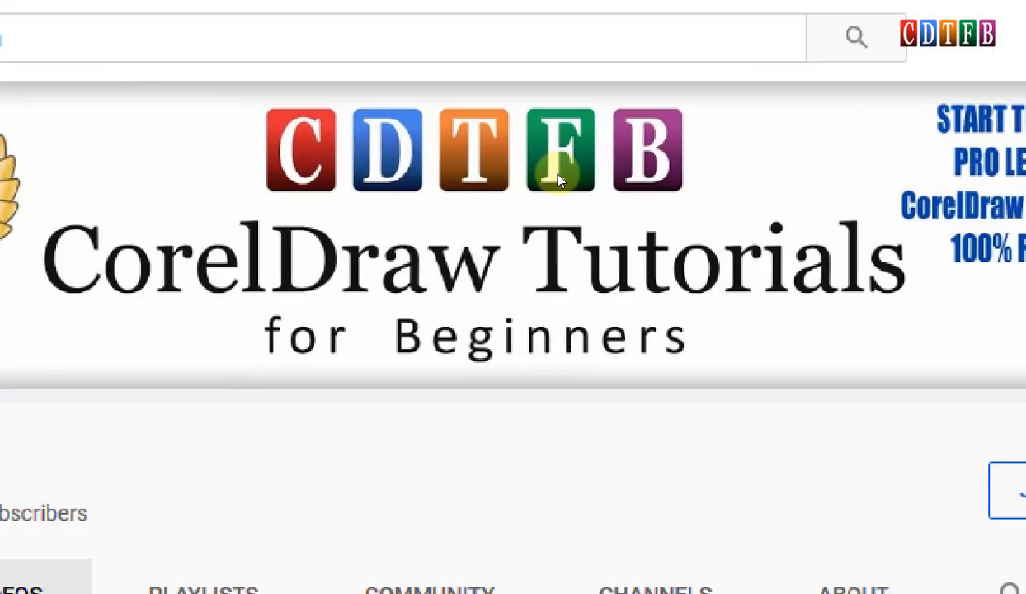
{"action": "left_click", "coordinate": [546, 170]}
{"action": "mouse_move", "coordinate": [401, 134]}
{"action": "left_mouse_down"}
{"action": "mouse_move", "coordinate": [550, 202]}
{"action": "mouse_move", "coordinate": [724, 221]}
{"action": "left_mouse_up"}
{"action": "key", "text": "Escape"}
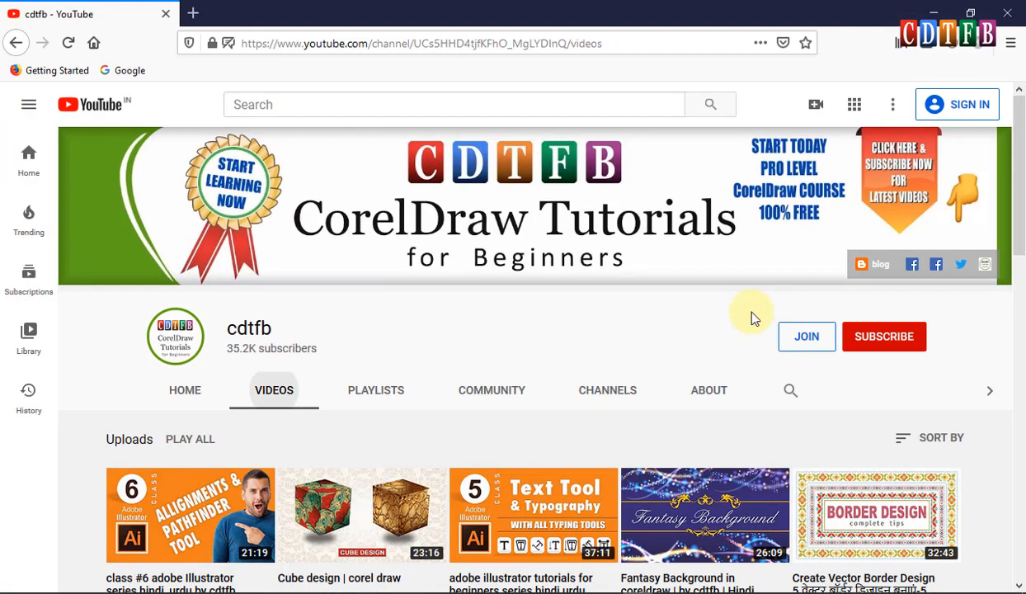
Examine the Subscribe and Join options of the cdtfb channel up close, highlighting each one
{"action": "key", "text": "ctrl+1"}
{"action": "left_click", "coordinate": [948, 332]}
{"action": "left_click_drag", "start_coordinate": [945, 312], "coordinate": [824, 363]}
{"action": "left_click_drag", "start_coordinate": [645, 399], "coordinate": [672, 394]}
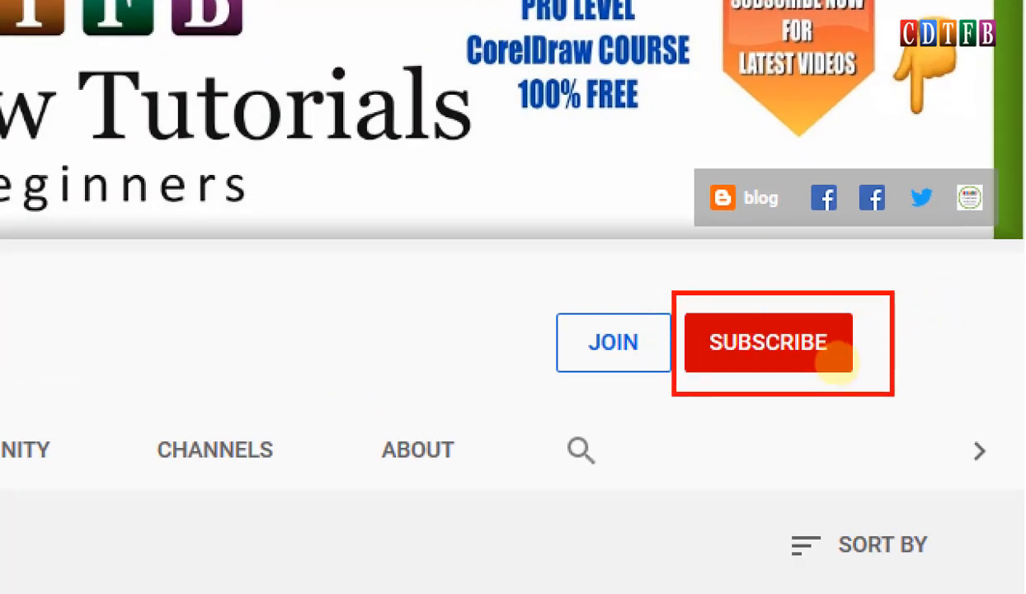
{"action": "mouse_move", "coordinate": [542, 297]}
{"action": "left_mouse_down"}
{"action": "mouse_move", "coordinate": [676, 390]}
{"action": "mouse_move", "coordinate": [718, 395]}
{"action": "left_mouse_up"}
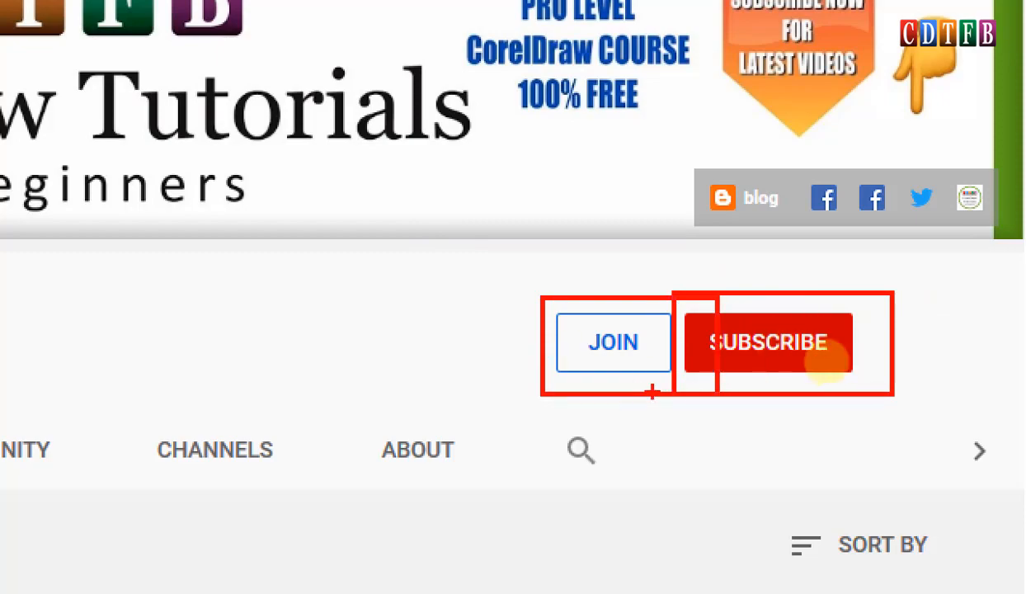
{"action": "key", "text": "Escape"}
Look through the cdtfb channel's uploaded Illustrator and CorelDraw class videos
{"action": "scroll", "coordinate": [901, 308], "scroll_direction": "down", "scroll_amount": 5}
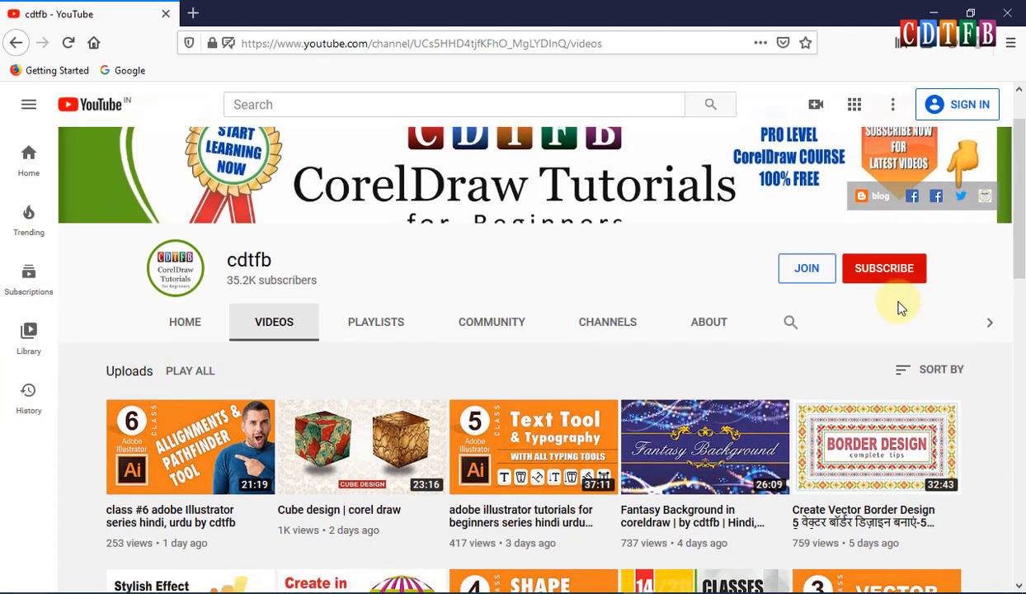
{"action": "scroll", "coordinate": [687, 419], "scroll_direction": "down", "scroll_amount": 1}
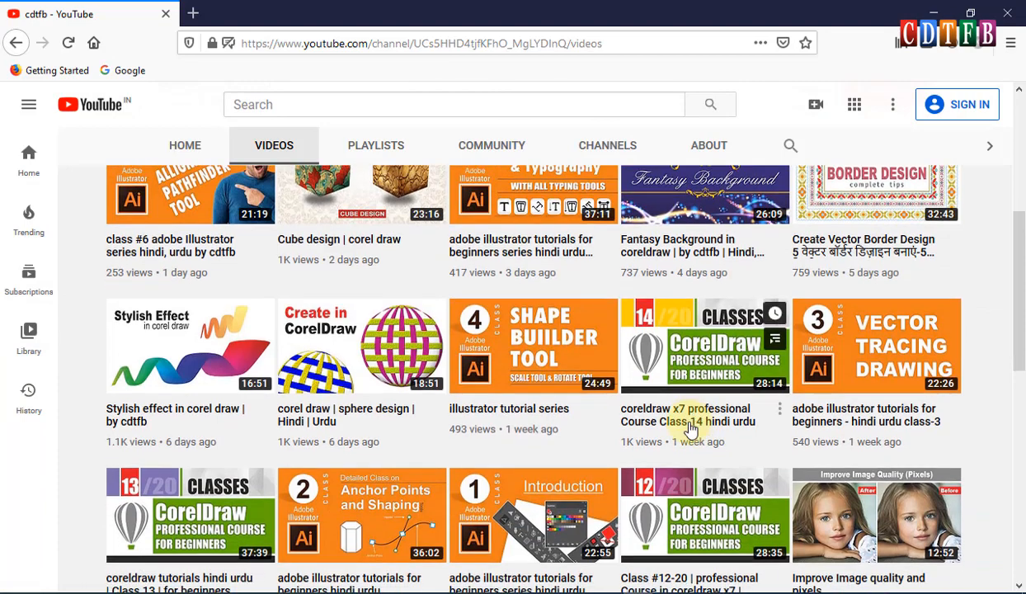
{"action": "scroll", "coordinate": [578, 371], "scroll_direction": "up", "scroll_amount": 1}
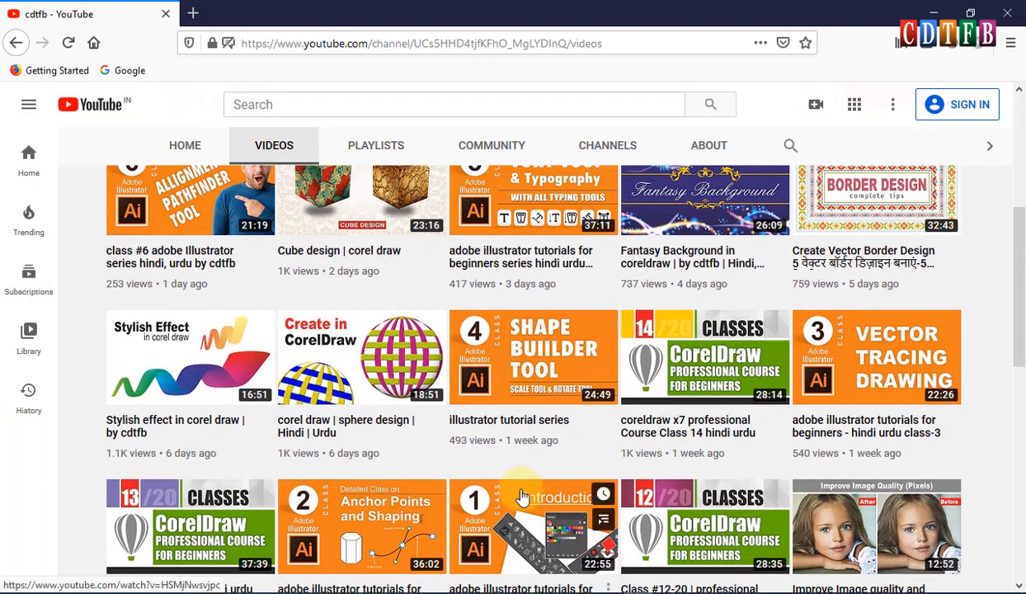
{"action": "scroll", "coordinate": [490, 318], "scroll_direction": "up", "scroll_amount": 2}
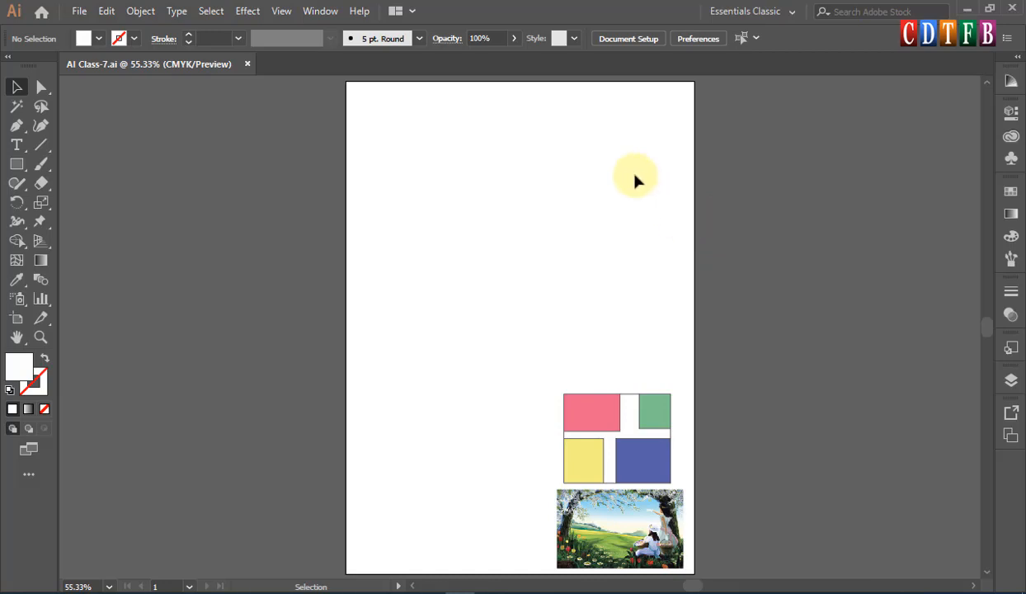
Inspect the clip group of coloured rectangles up close and put it back just above the landscape picture
{"action": "left_click", "coordinate": [634, 458]}
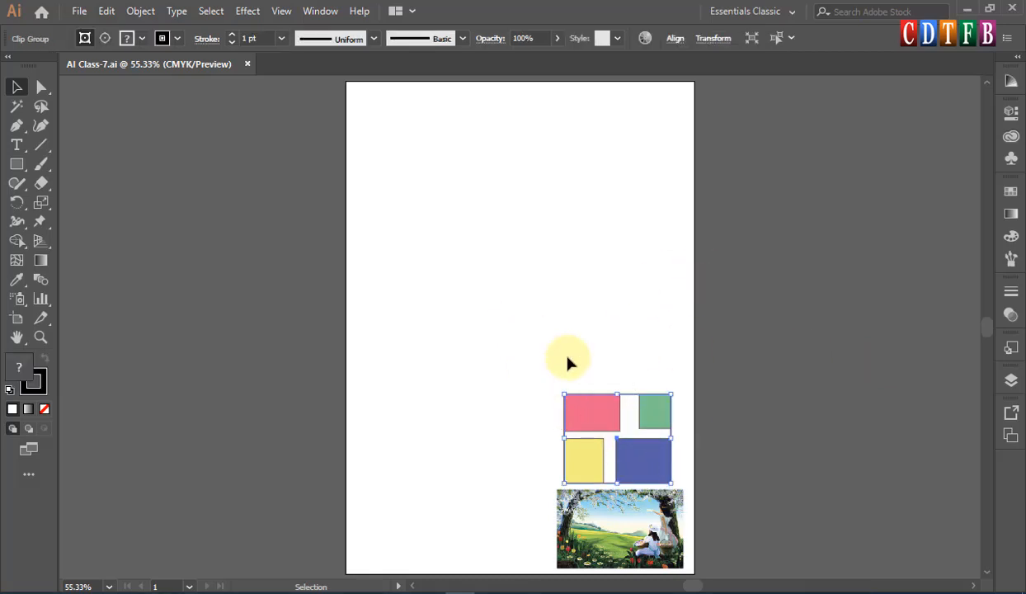
{"action": "left_click_drag", "start_coordinate": [639, 435], "coordinate": [645, 353]}
{"action": "key", "text": "ctrl+space"}
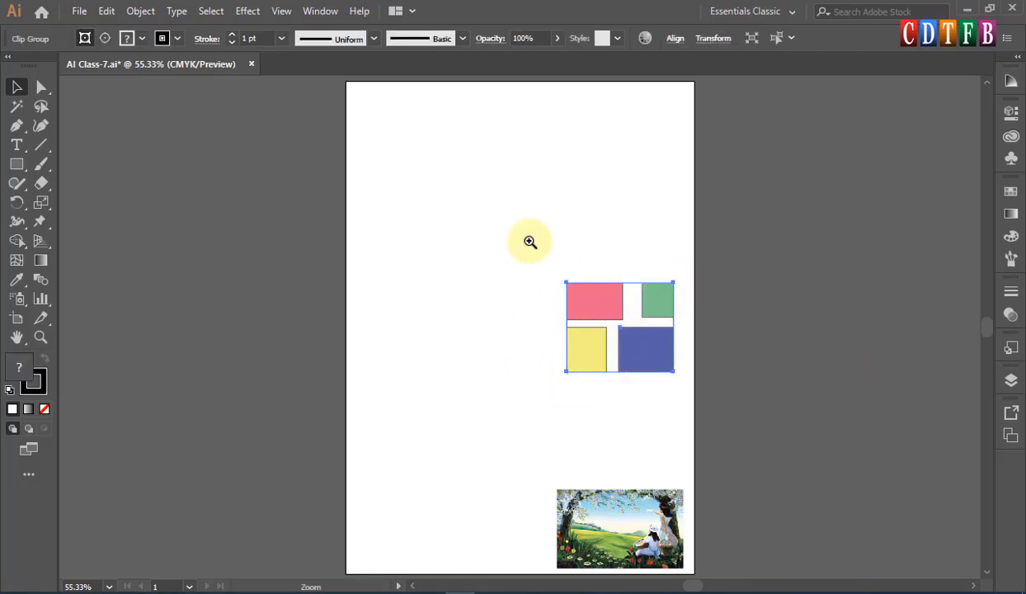
{"action": "left_click_drag", "start_coordinate": [529, 241], "coordinate": [680, 387]}
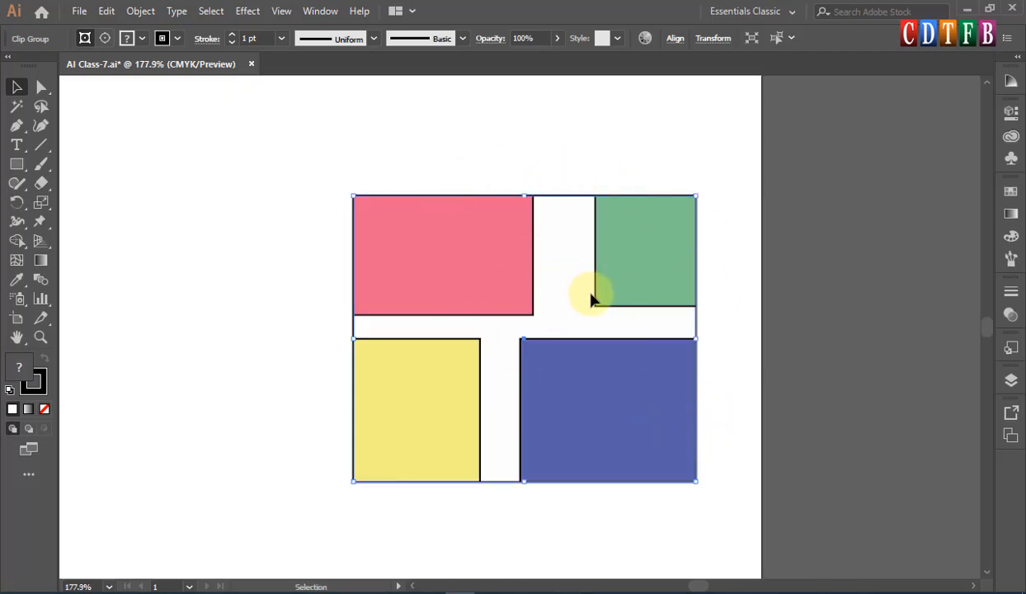
{"action": "key", "text": "a"}
{"action": "key", "text": "ctrl+0"}
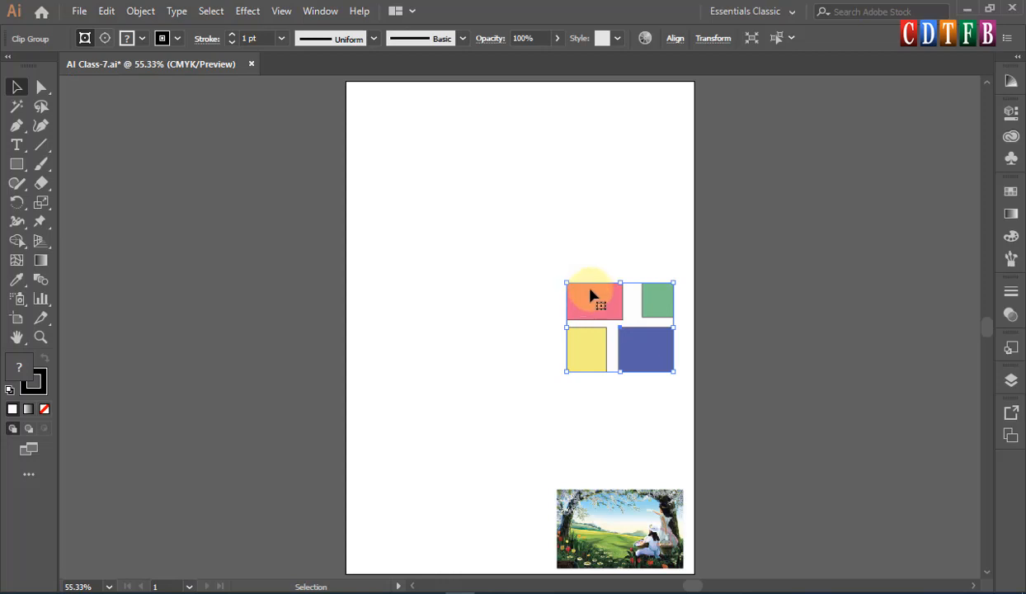
{"action": "left_click_drag", "start_coordinate": [645, 329], "coordinate": [658, 434]}
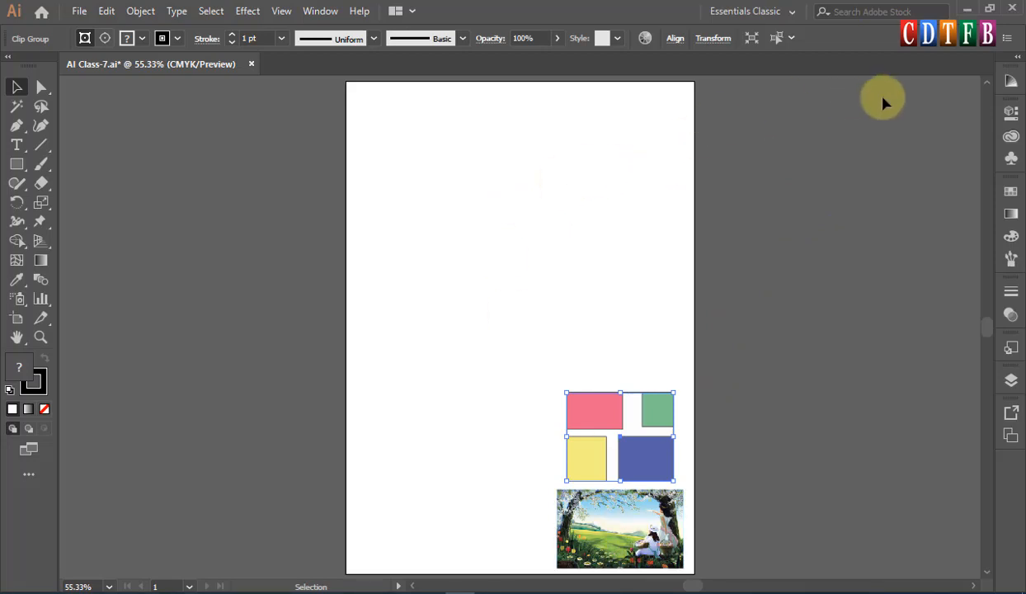
Draw a wide rectangle in the upper part of the artboard and a circle overlapping its lower-left corner
{"action": "left_click", "coordinate": [17, 165]}
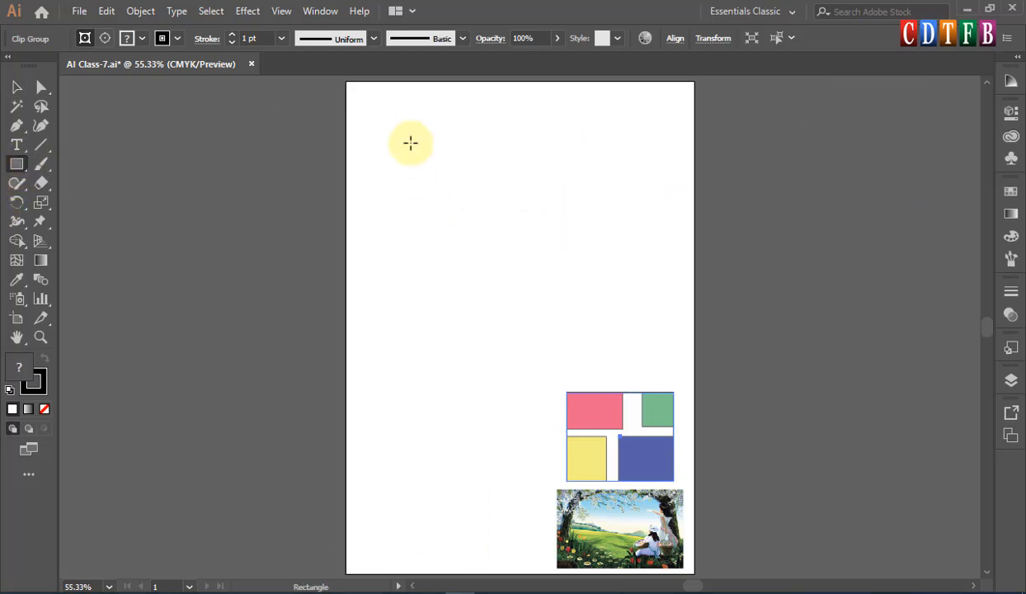
{"action": "left_click_drag", "start_coordinate": [412, 144], "coordinate": [585, 256]}
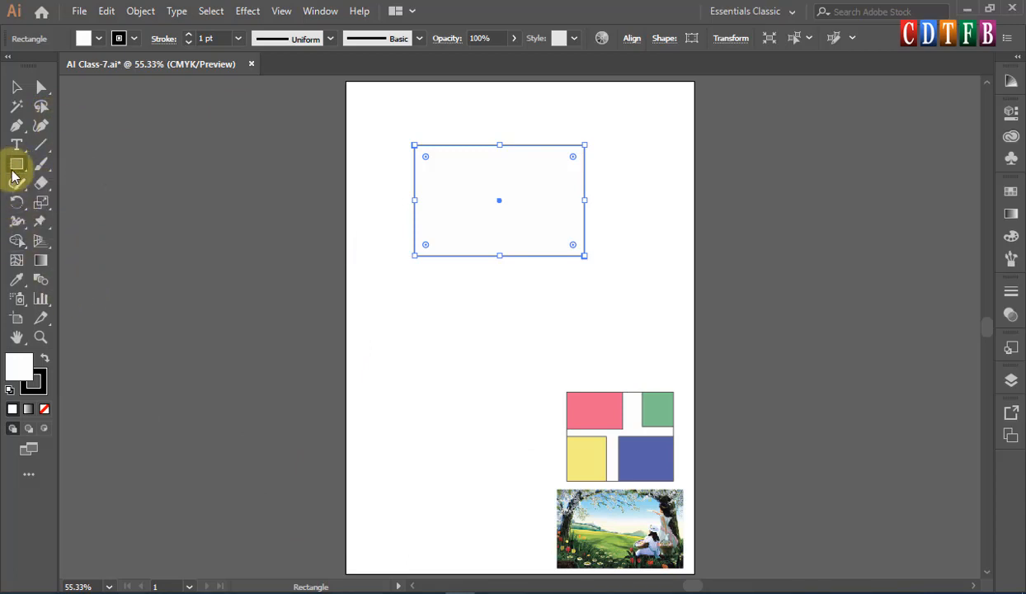
{"action": "left_click_drag", "start_coordinate": [15, 167], "coordinate": [54, 202]}
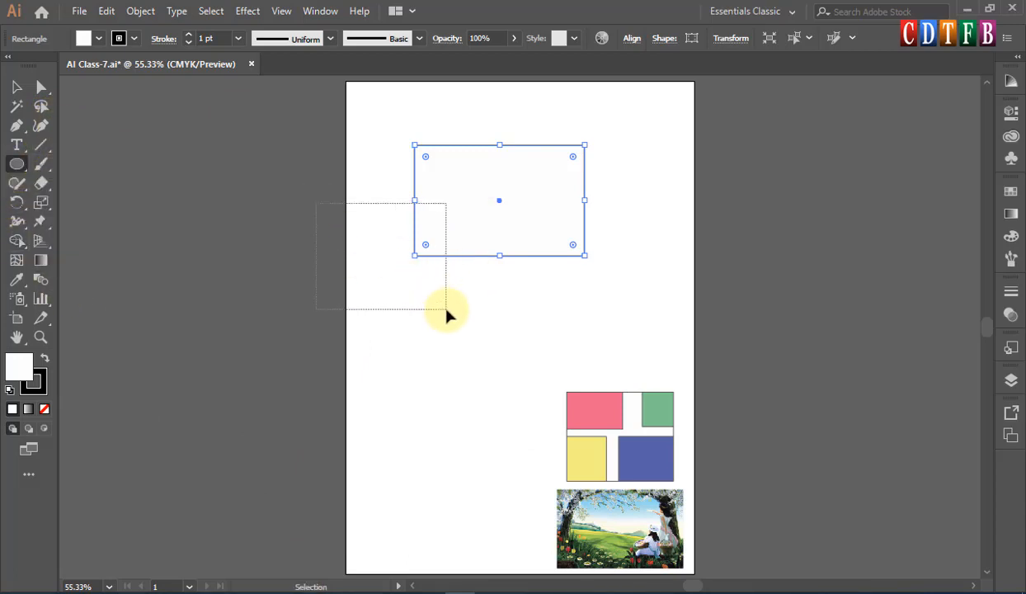
{"action": "left_click_drag", "start_coordinate": [337, 223], "coordinate": [478, 361]}
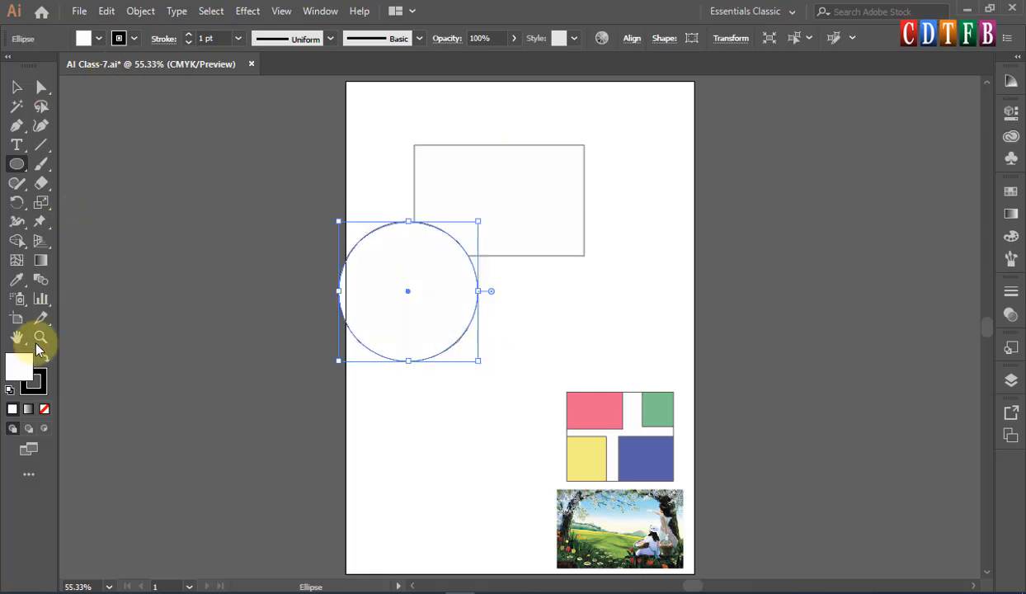
Fill the circle with orange, colour FF6F03
{"action": "double_click", "coordinate": [22, 366]}
{"action": "left_click", "coordinate": [616, 146]}
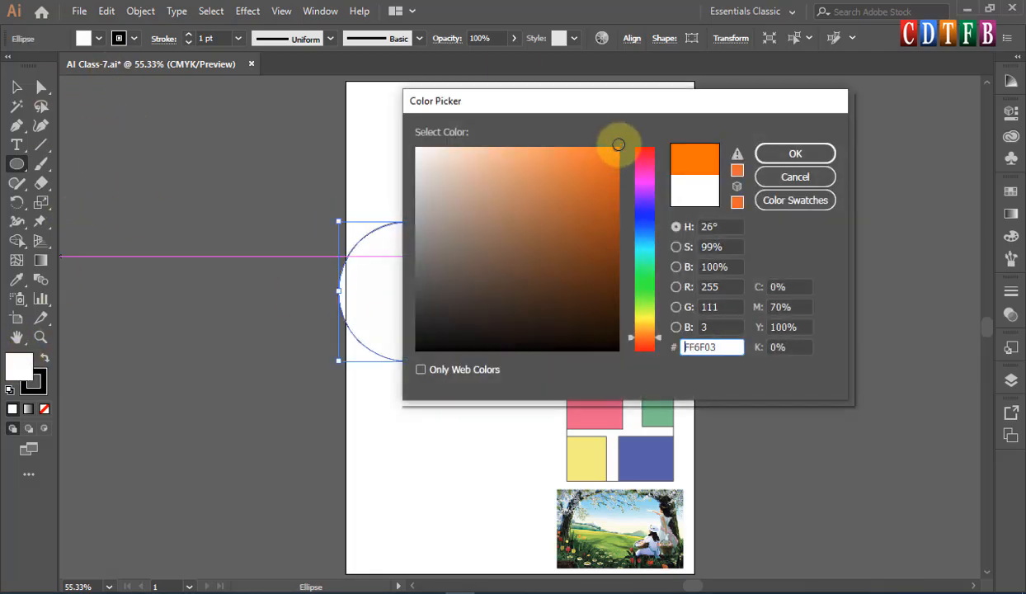
{"action": "left_click", "coordinate": [797, 154]}
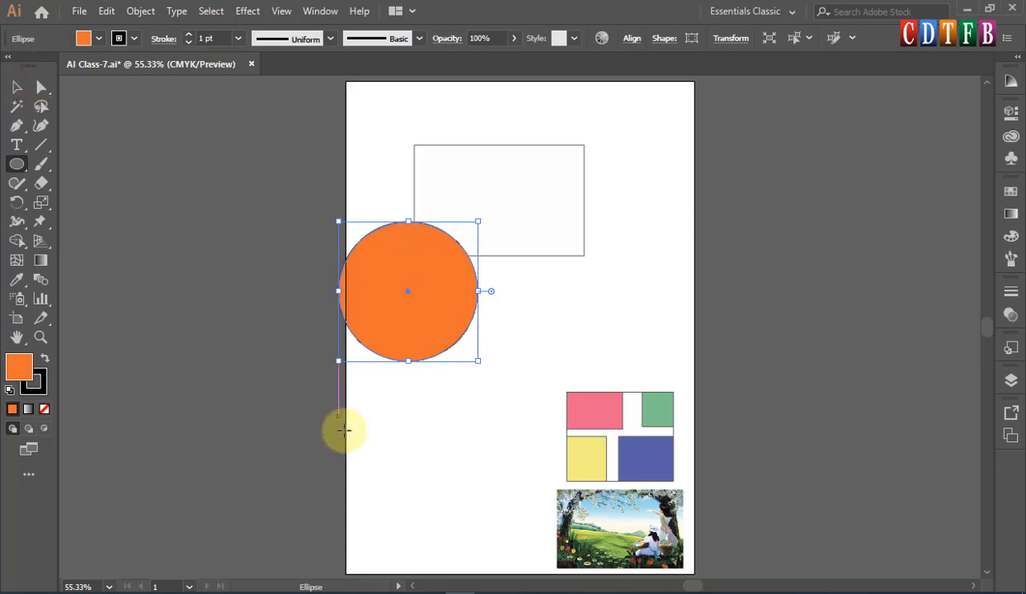
Send the orange circle to the back, behind the white rectangle
{"action": "left_click", "coordinate": [16, 87]}
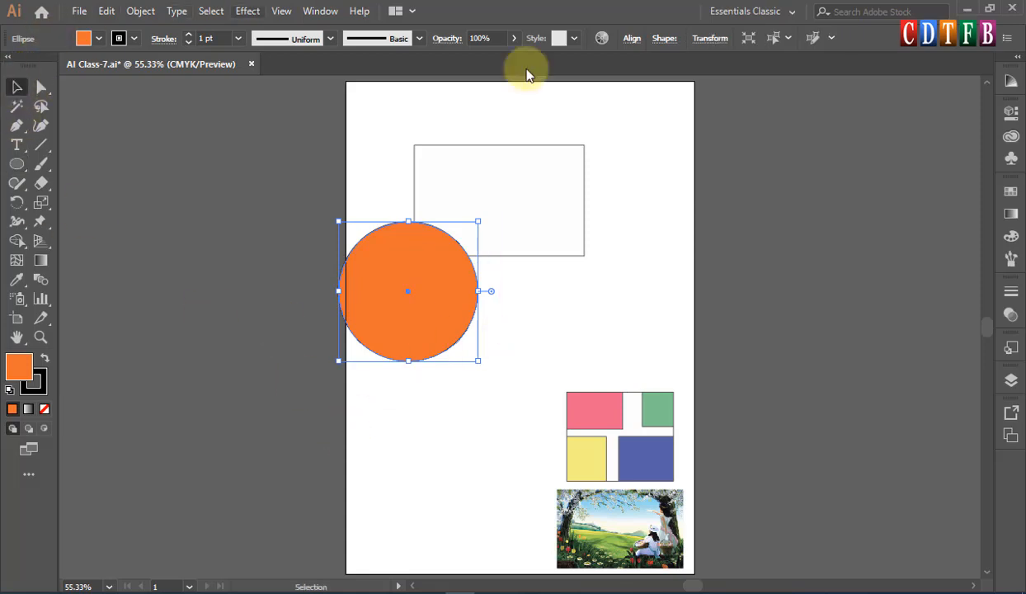
{"action": "left_click", "coordinate": [651, 224]}
{"action": "left_click_drag", "start_coordinate": [571, 137], "coordinate": [326, 354]}
{"action": "left_click", "coordinate": [401, 377]}
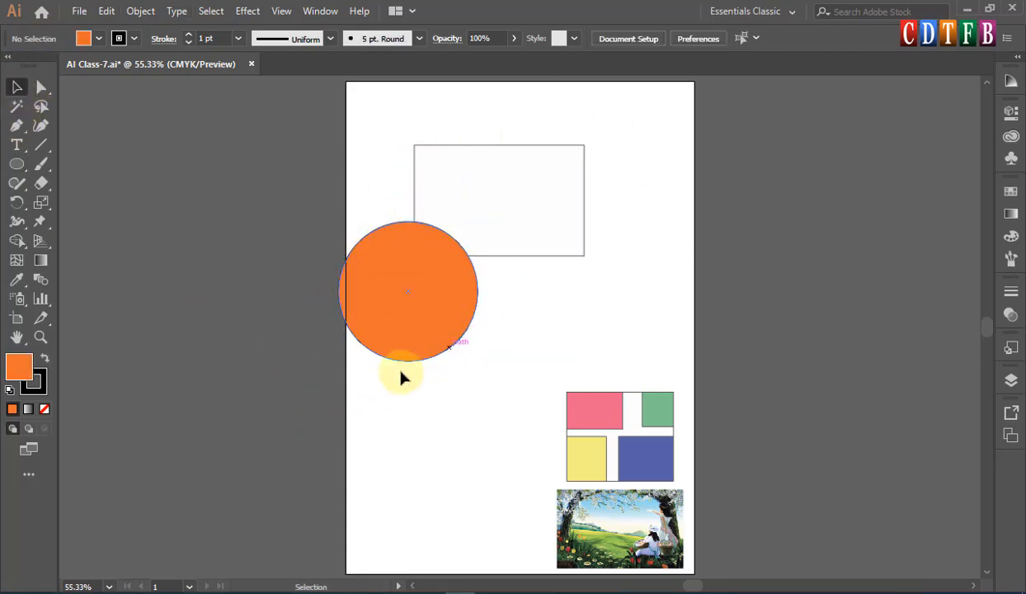
{"action": "left_click", "coordinate": [401, 326]}
{"action": "left_click", "coordinate": [416, 316]}
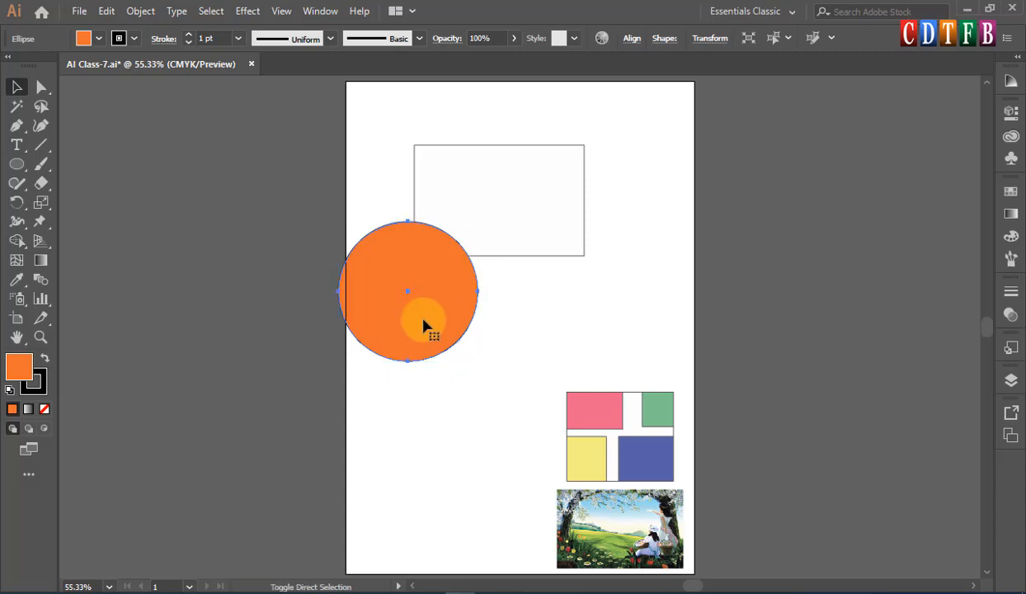
{"action": "key", "text": "ctrl+shift+["}
{"action": "left_click_drag", "start_coordinate": [627, 158], "coordinate": [411, 293]}
{"action": "left_click", "coordinate": [912, 312]}
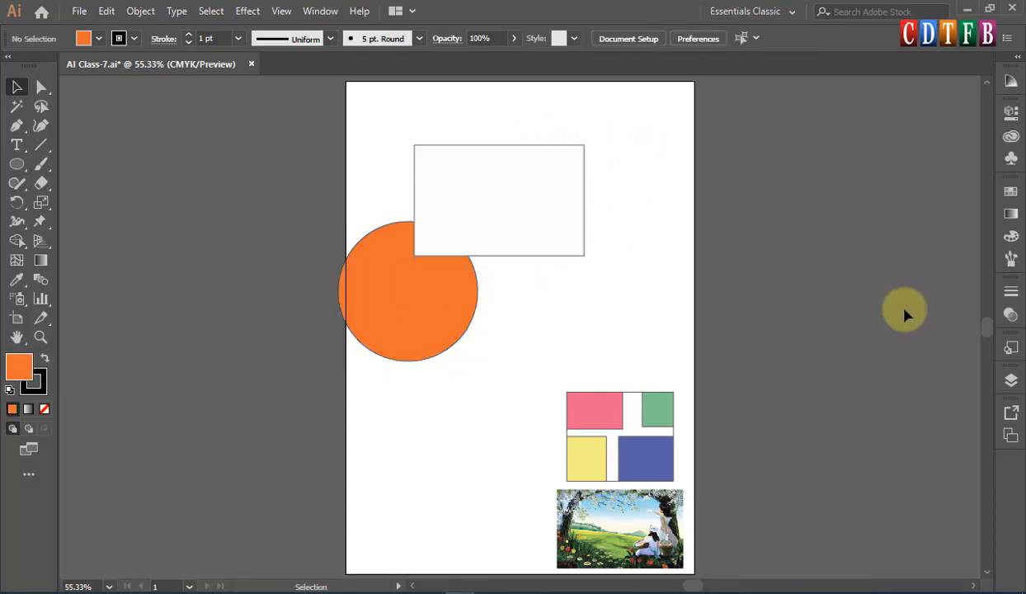
{"action": "left_click", "coordinate": [1011, 315]}
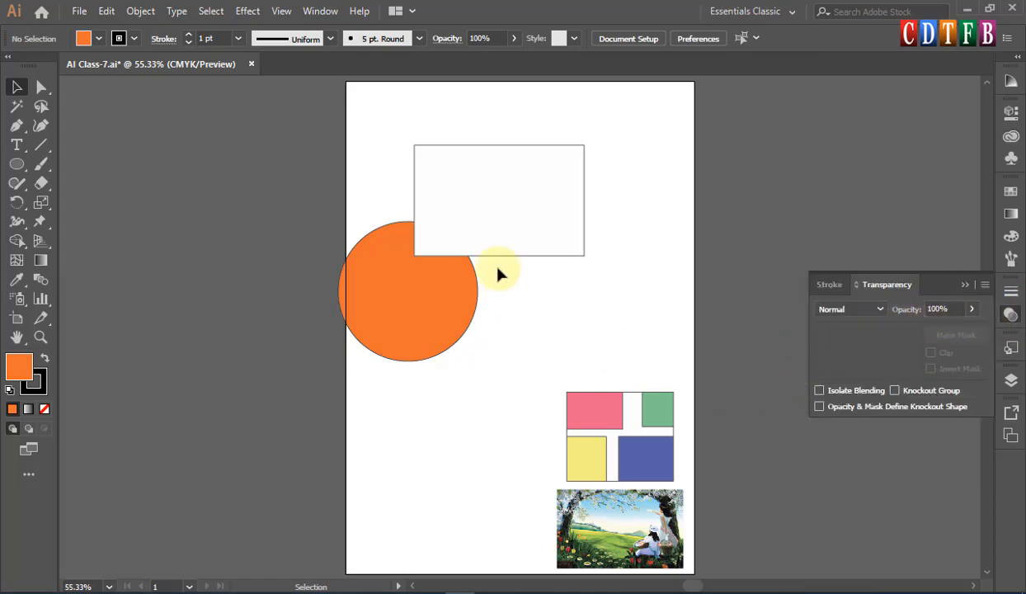
{"action": "left_click_drag", "start_coordinate": [677, 165], "coordinate": [342, 337]}
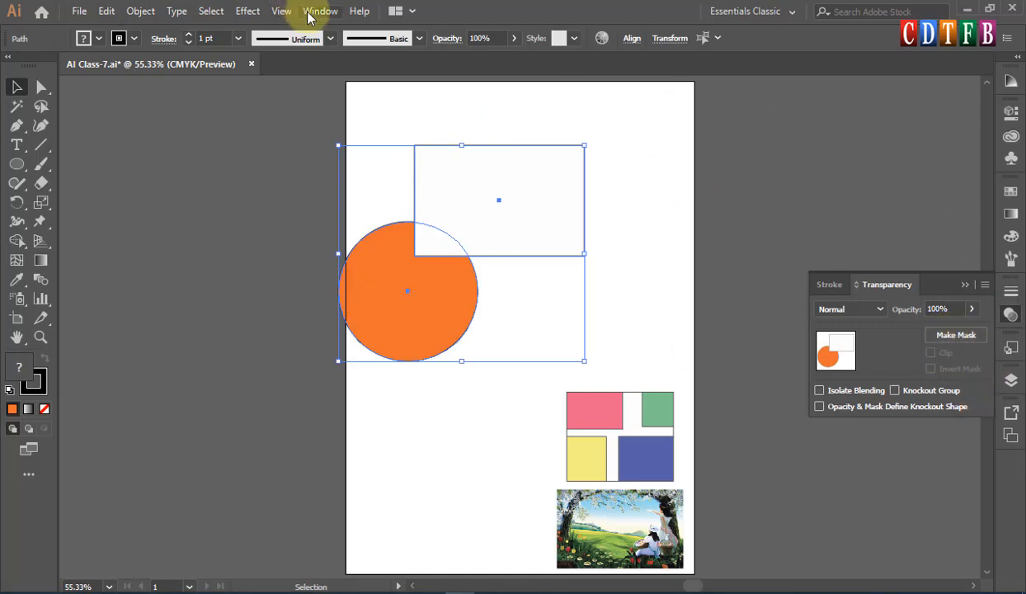
{"action": "left_click", "coordinate": [965, 283]}
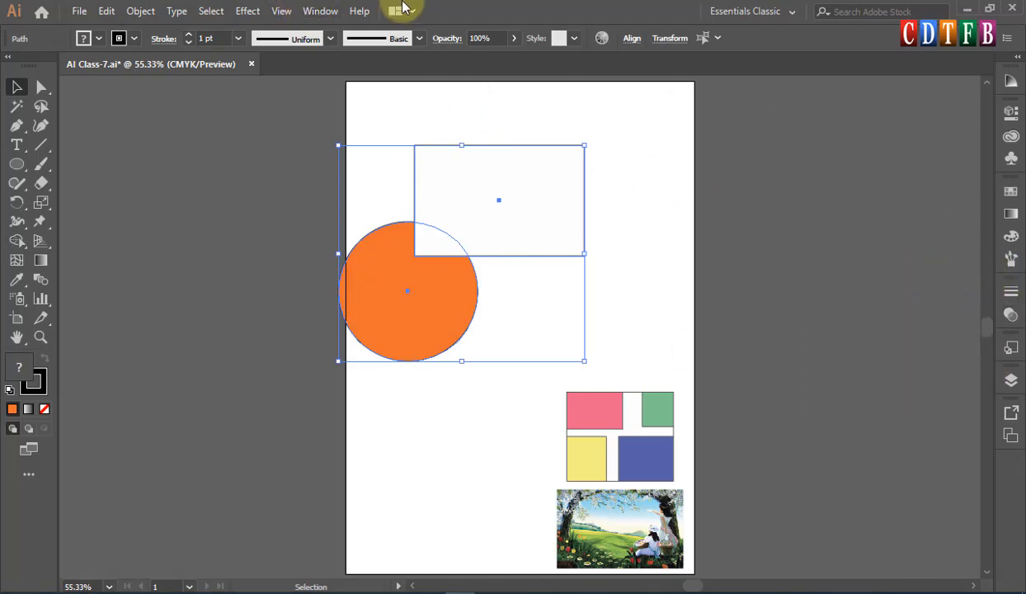
{"action": "left_click", "coordinate": [623, 239]}
Remove the fill from the rectangle overlapping the orange circle
{"action": "left_click", "coordinate": [537, 231]}
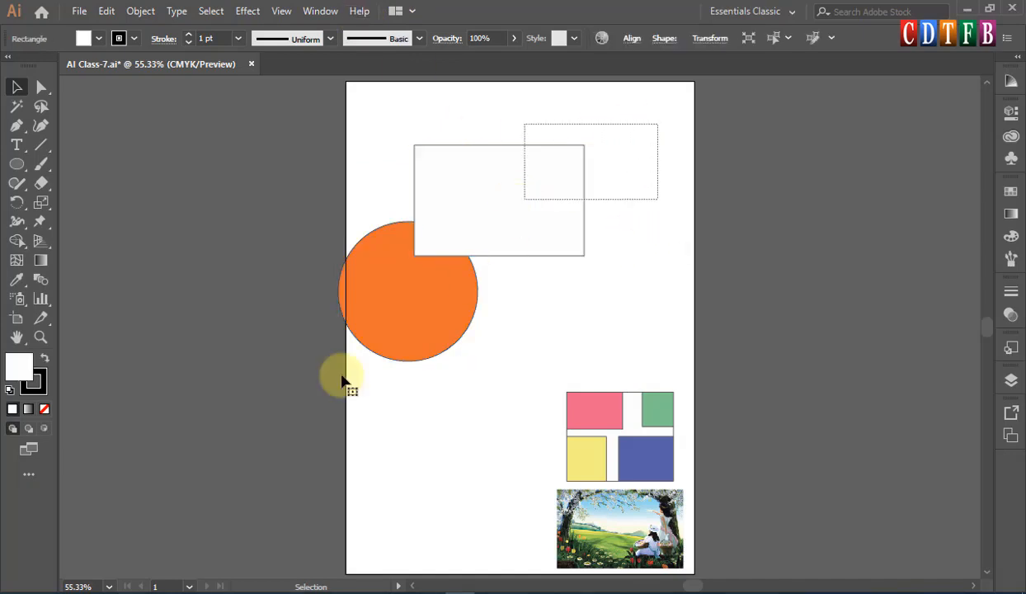
{"action": "double_click", "coordinate": [25, 377]}
{"action": "key", "text": "Escape"}
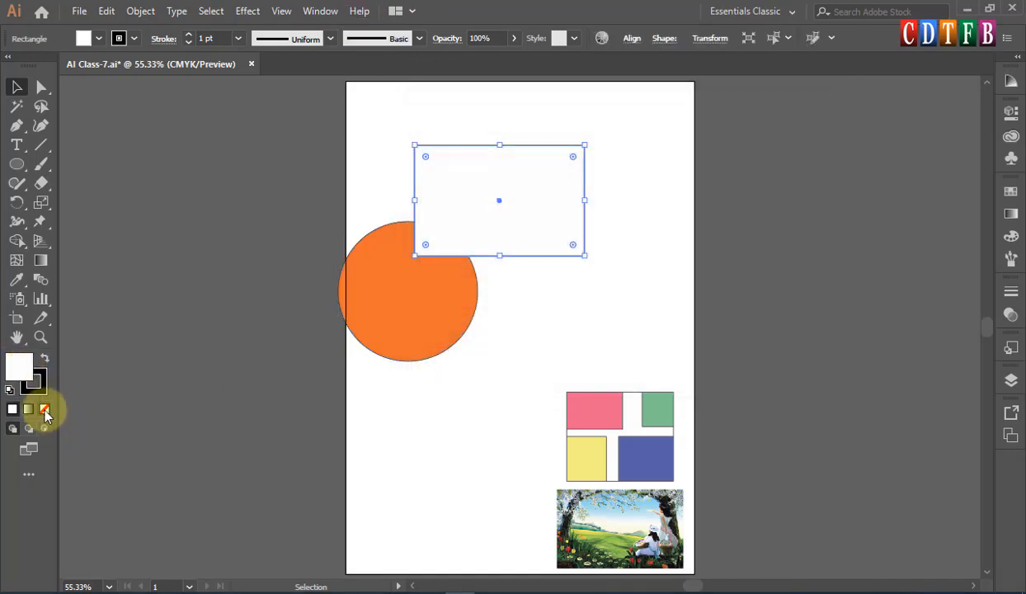
{"action": "left_click", "coordinate": [43, 410]}
Make an opacity mask from the unfilled rectangle and the orange circle using the Transparency options
{"action": "left_click", "coordinate": [348, 314], "text": "shift"}
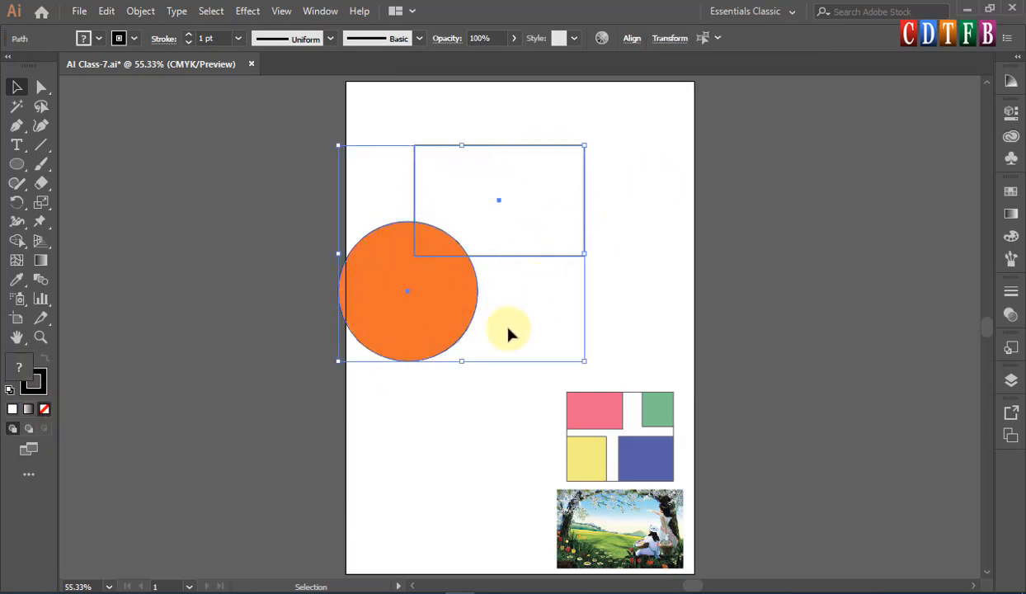
{"action": "left_click", "coordinate": [660, 163]}
{"action": "left_click", "coordinate": [320, 10]}
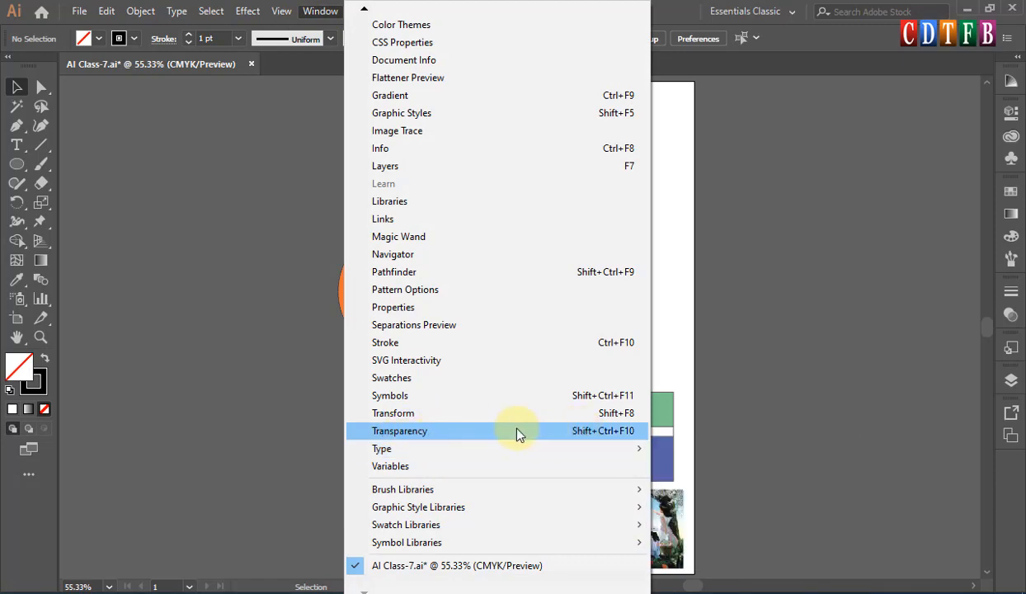
{"action": "left_click", "coordinate": [631, 436]}
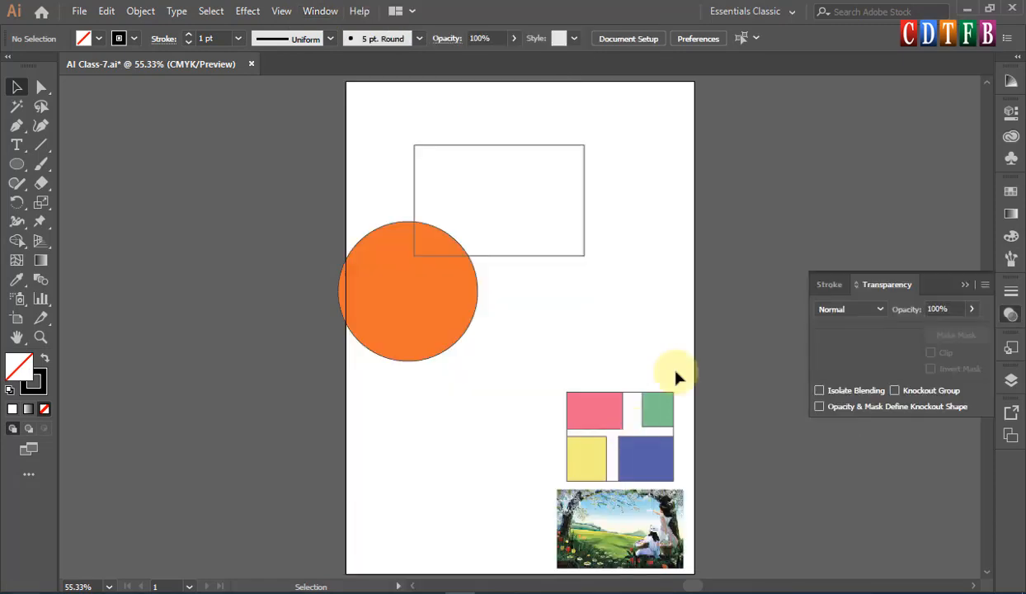
{"action": "left_click", "coordinate": [401, 337]}
{"action": "left_click_drag", "start_coordinate": [666, 133], "coordinate": [372, 320]}
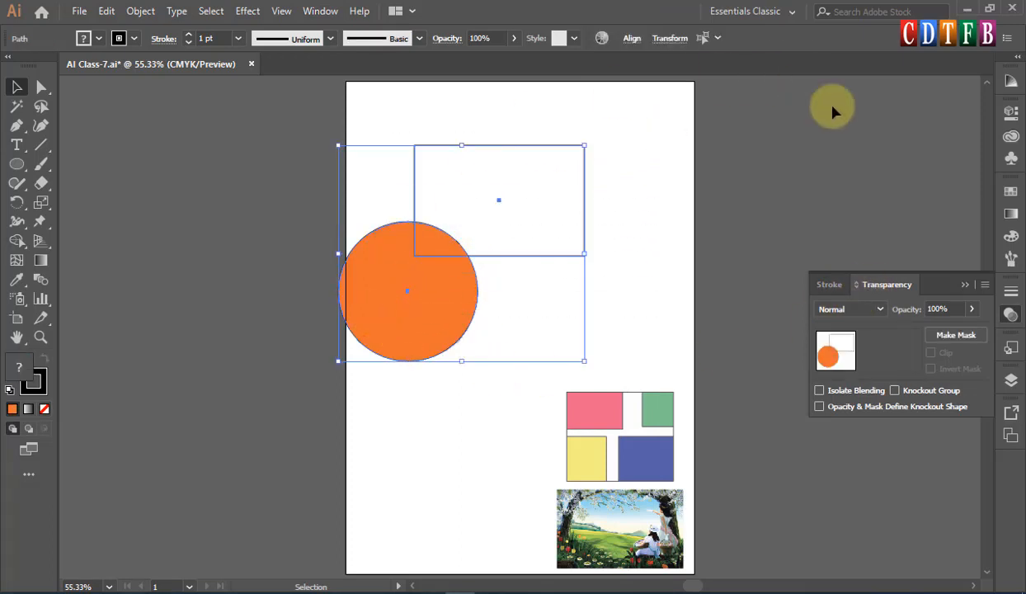
{"action": "left_click", "coordinate": [955, 336]}
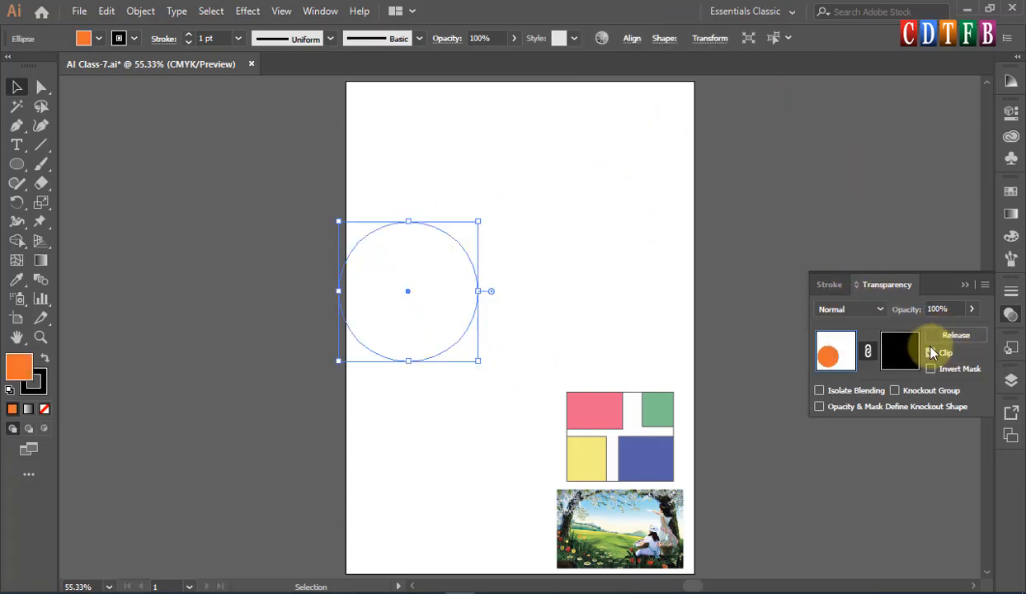
Undo the opacity mask made from the unfilled rectangle and the orange circle, then clear the selection
{"action": "left_click", "coordinate": [551, 228]}
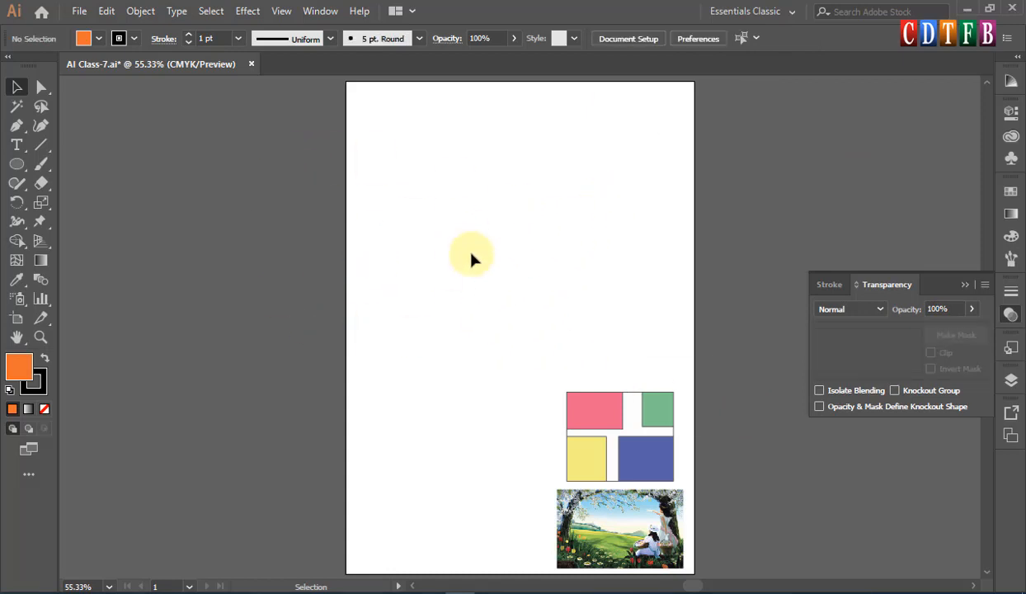
{"action": "left_click_drag", "start_coordinate": [572, 142], "coordinate": [339, 289]}
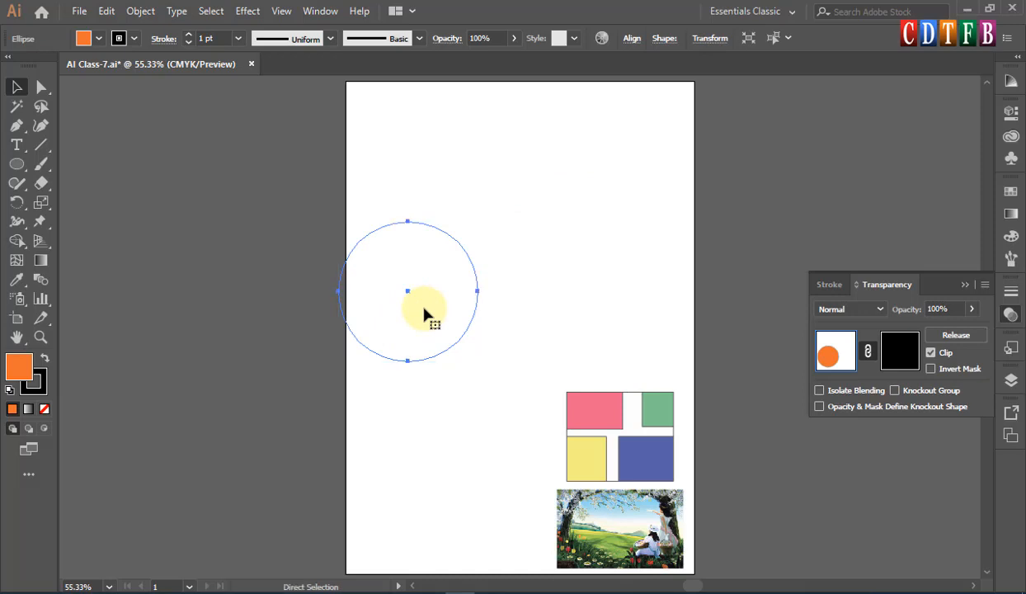
{"action": "key", "text": "ctrl+z"}
{"action": "left_click", "coordinate": [663, 218]}
{"action": "left_click", "coordinate": [663, 224]}
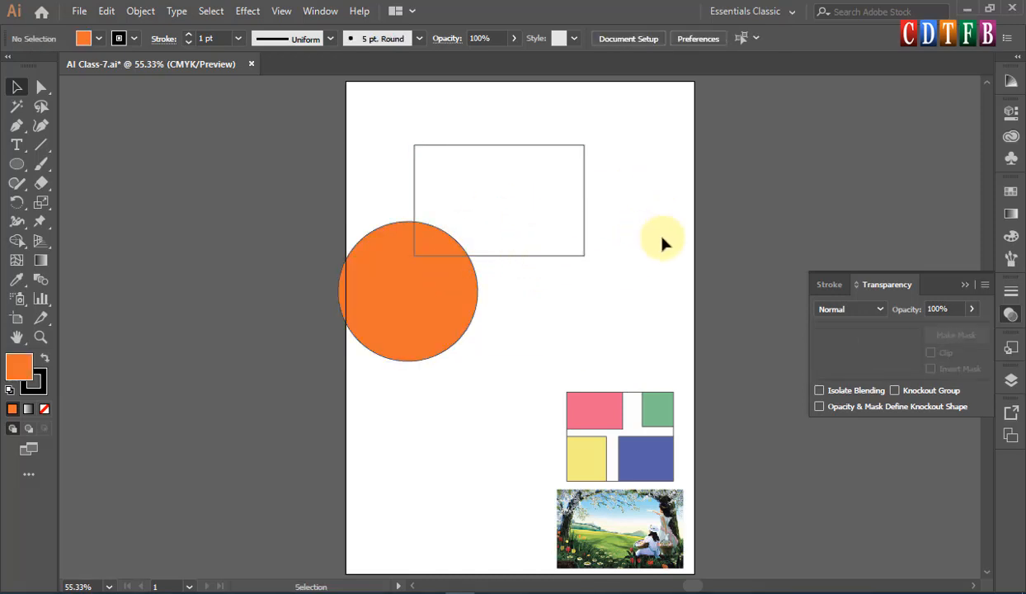
Move the orange circle further under the unfilled rectangle and fill that rectangle with white, FFFFFF
{"action": "left_click_drag", "start_coordinate": [412, 334], "coordinate": [457, 304]}
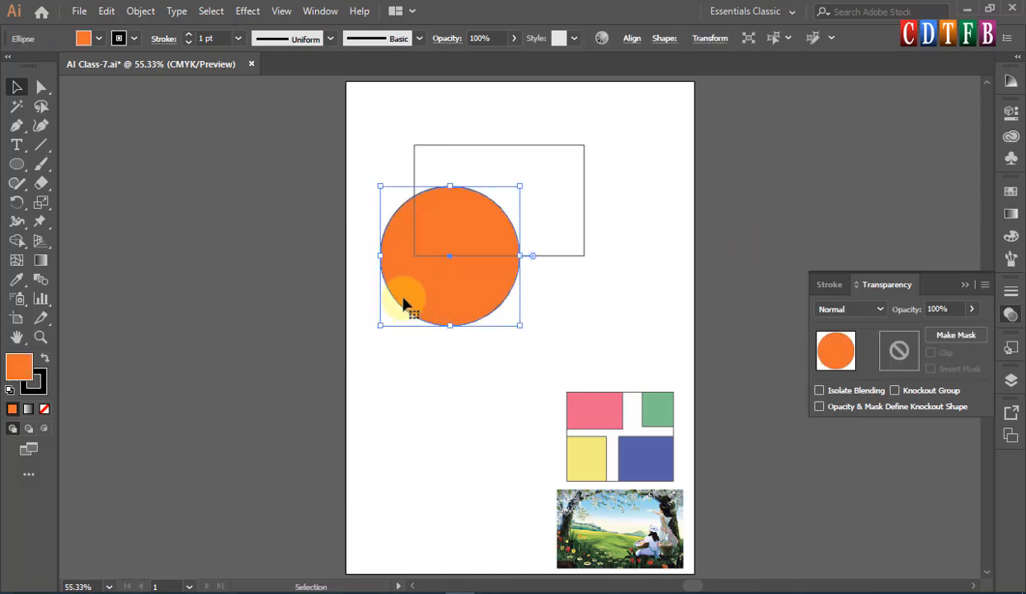
{"action": "left_click", "coordinate": [565, 146]}
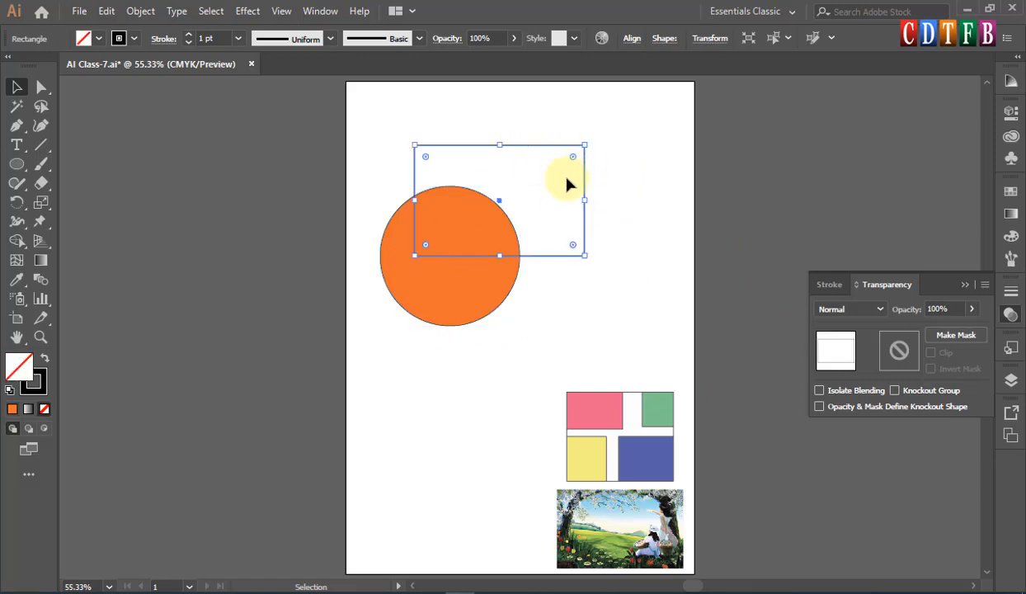
{"action": "double_click", "coordinate": [16, 369]}
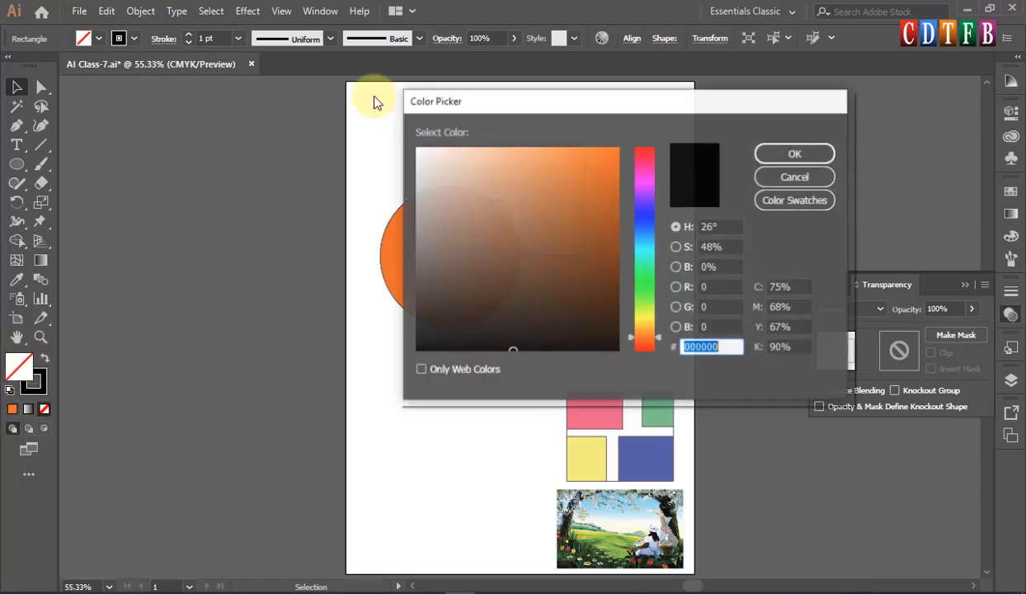
{"action": "left_click", "coordinate": [418, 150]}
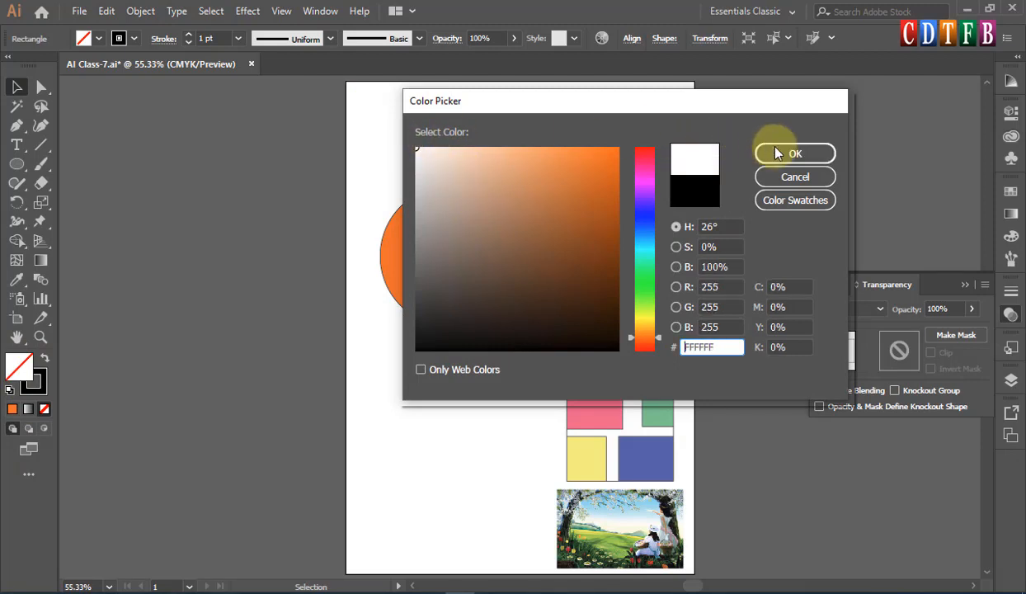
{"action": "left_click", "coordinate": [777, 154]}
{"action": "left_click", "coordinate": [675, 235]}
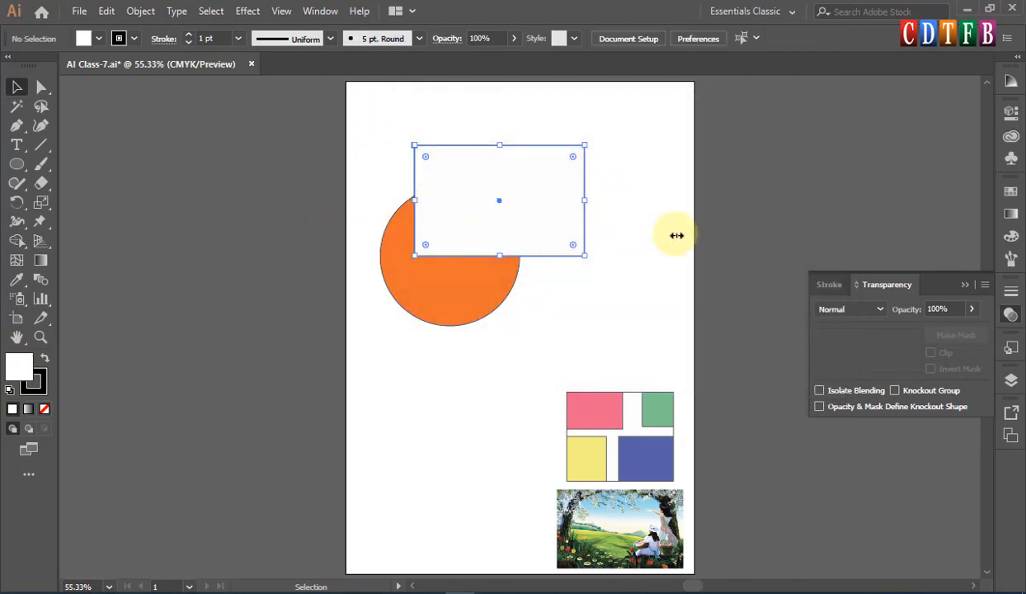
Draw a second rectangle over the lower edge of the orange circle, with black fill and no stroke
{"action": "left_click", "coordinate": [566, 190]}
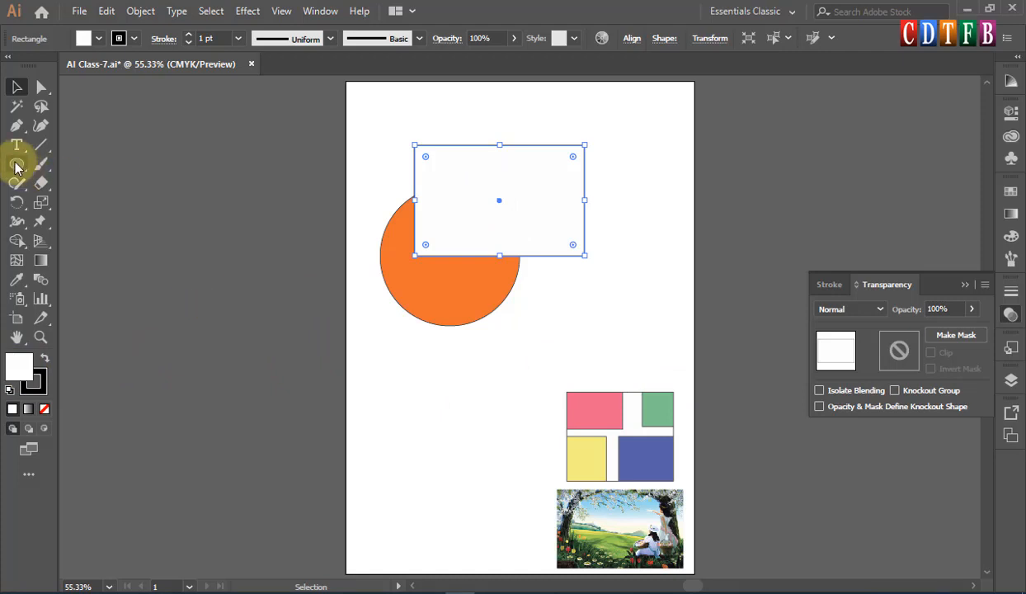
{"action": "left_click_drag", "start_coordinate": [16, 165], "coordinate": [71, 168]}
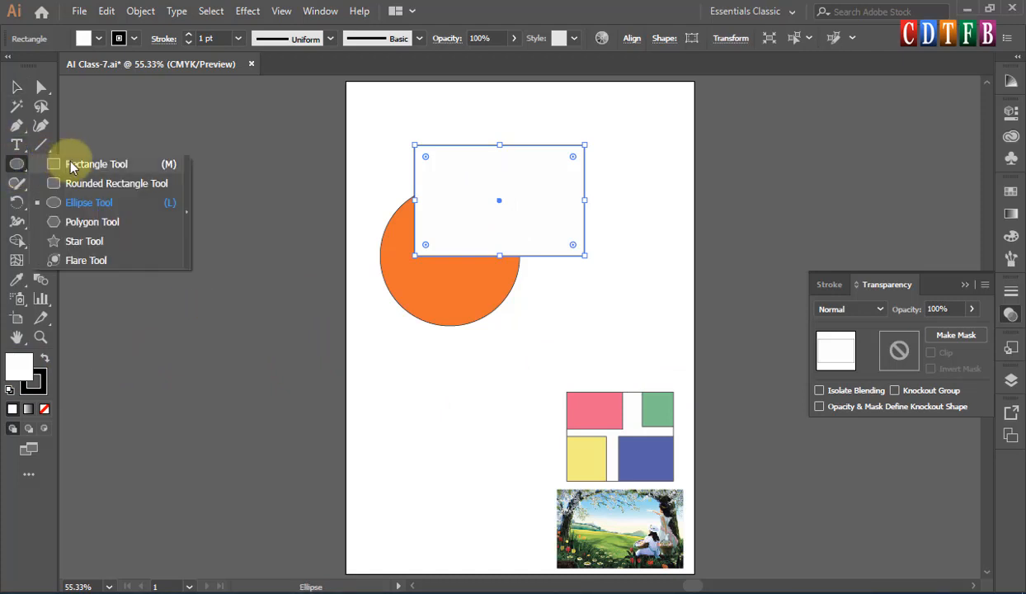
{"action": "left_click_drag", "start_coordinate": [329, 300], "coordinate": [461, 455]}
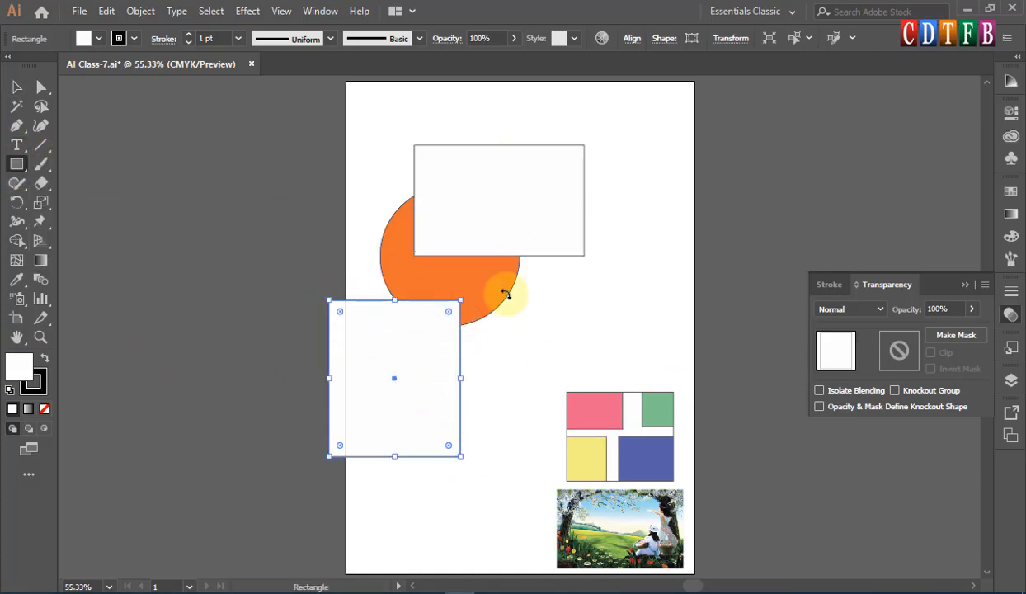
{"action": "left_click", "coordinate": [44, 357]}
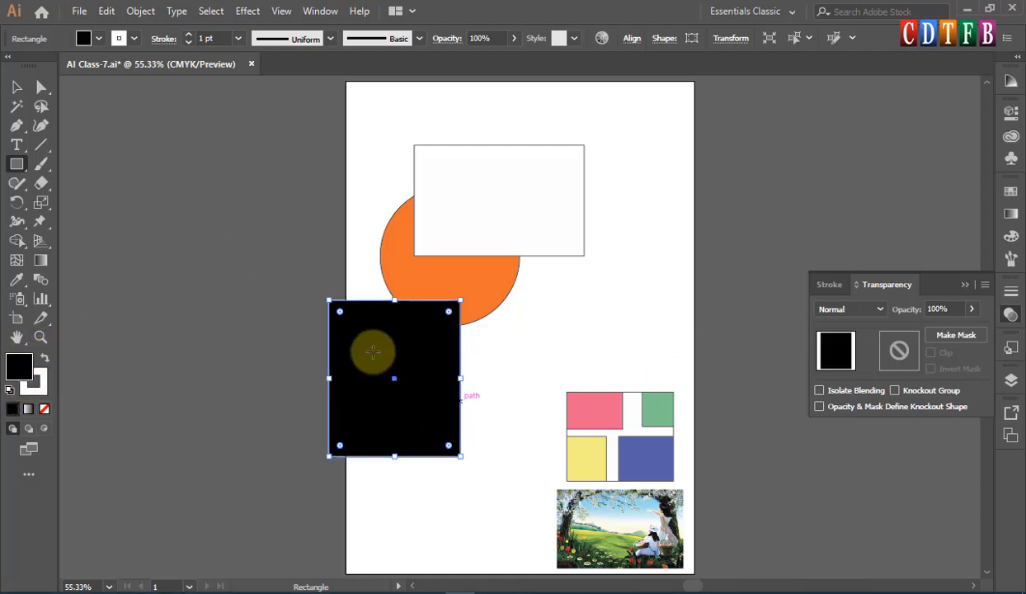
{"action": "left_click", "coordinate": [34, 381]}
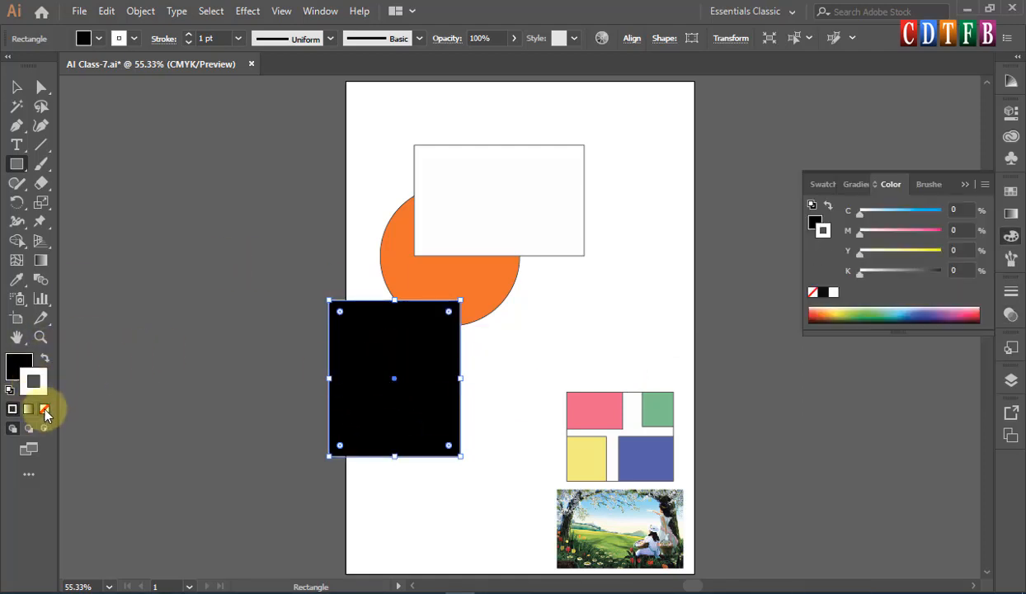
{"action": "left_click", "coordinate": [46, 410]}
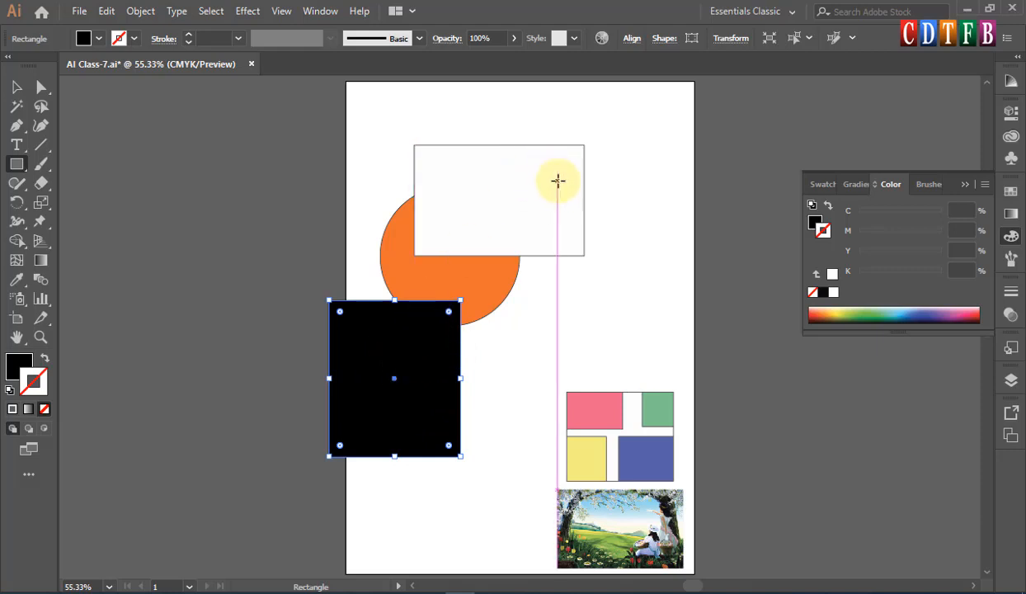
Place a copy of the orange circle partly behind the black rectangle and make an opacity mask from the two
{"action": "left_click", "coordinate": [16, 87]}
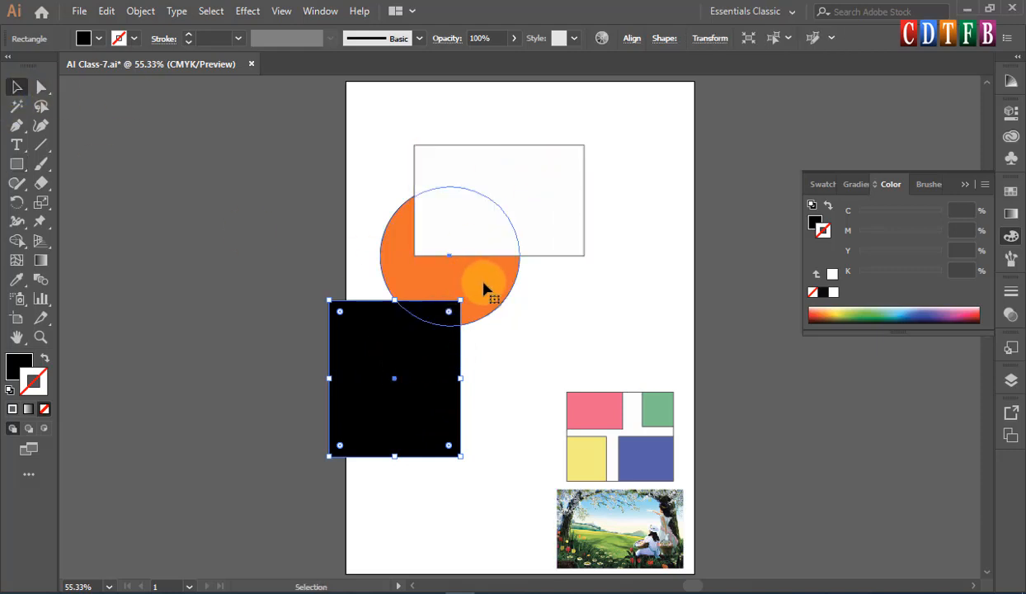
{"action": "left_click_drag", "start_coordinate": [485, 289], "coordinate": [473, 410]}
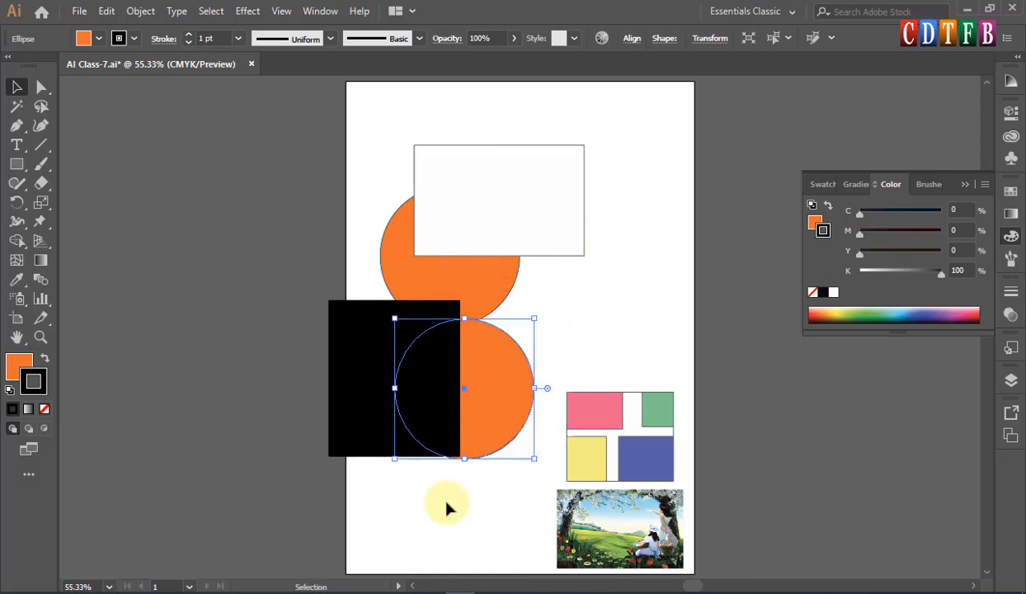
{"action": "left_click", "coordinate": [498, 379], "text": "shift"}
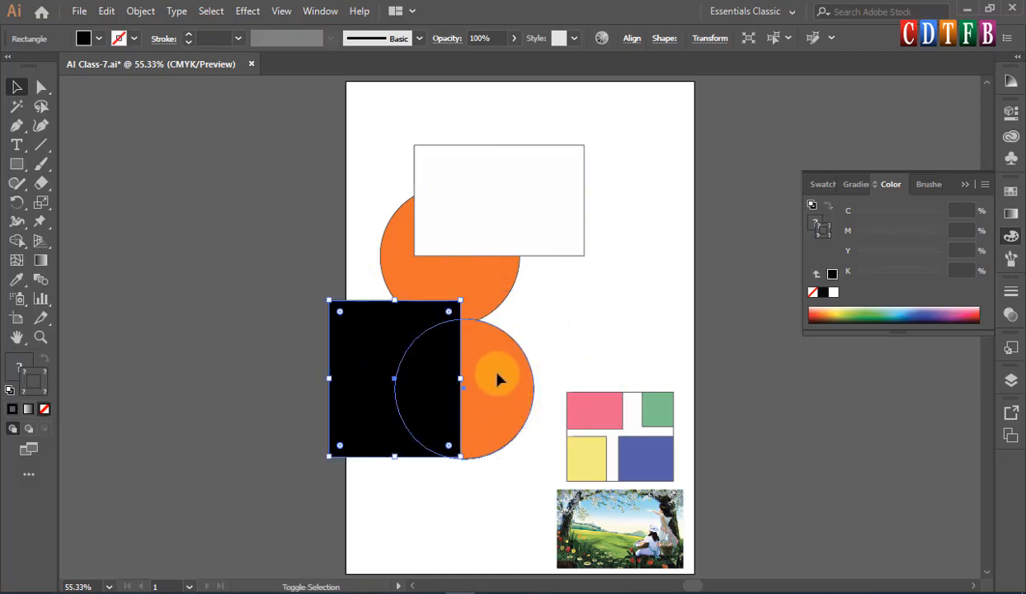
{"action": "left_click", "coordinate": [1012, 318]}
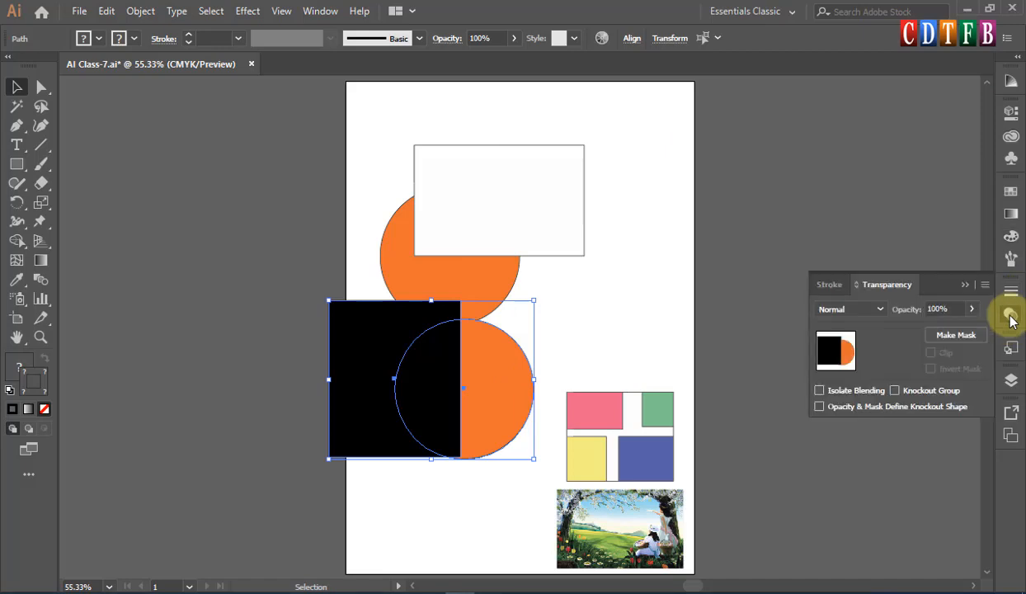
{"action": "left_click", "coordinate": [957, 337]}
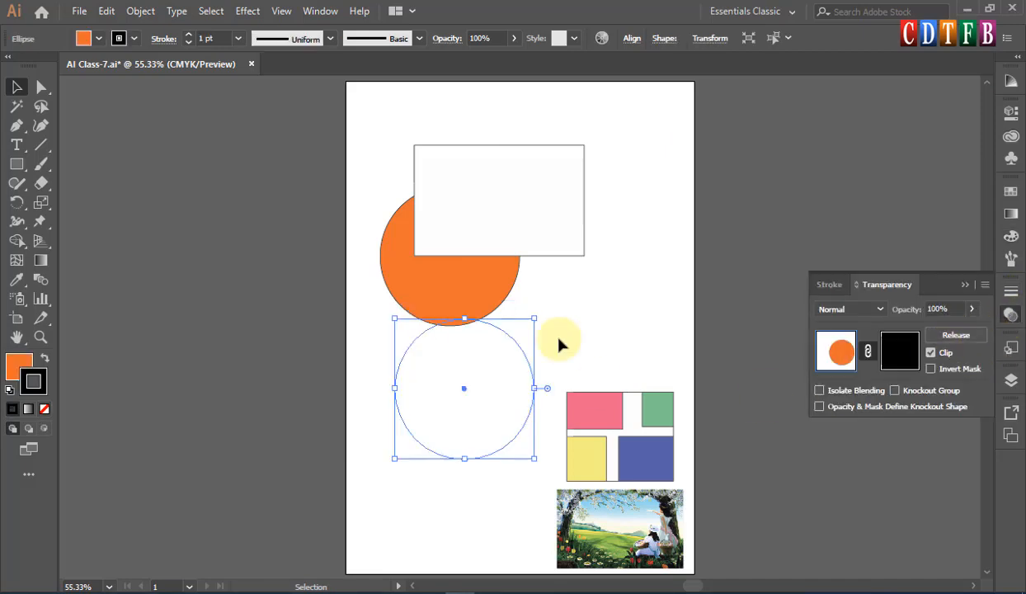
Undo the black rectangle's opacity mask and remove the black rectangle and the circle copy
{"action": "left_click", "coordinate": [468, 382]}
{"action": "key", "text": "ctrl+z"}
{"action": "key", "text": "ctrl+z"}
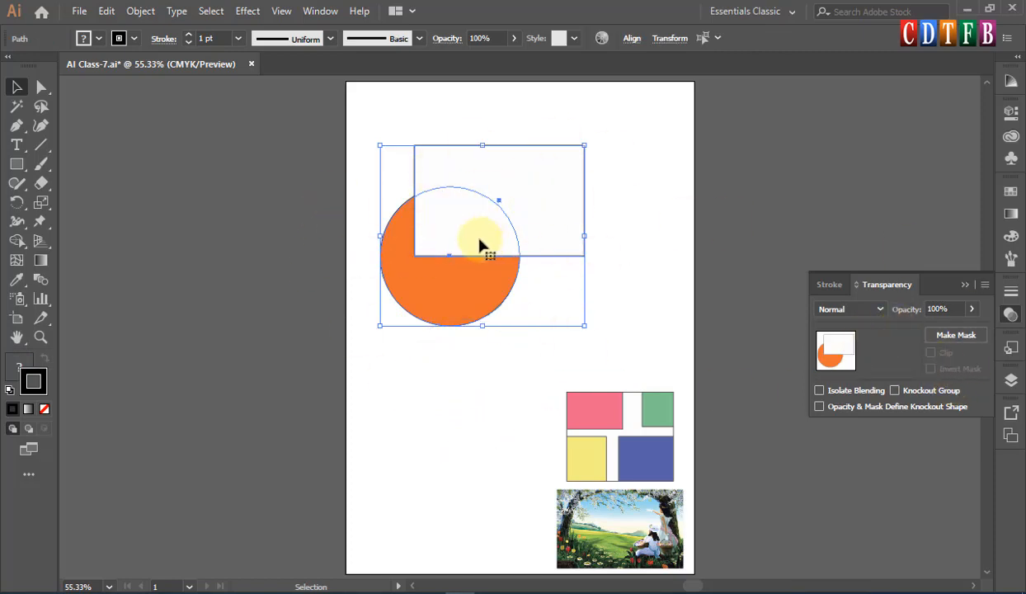
Move the white rectangle and orange circle up slightly together and make an opacity mask from them
{"action": "left_click_drag", "start_coordinate": [479, 239], "coordinate": [487, 218]}
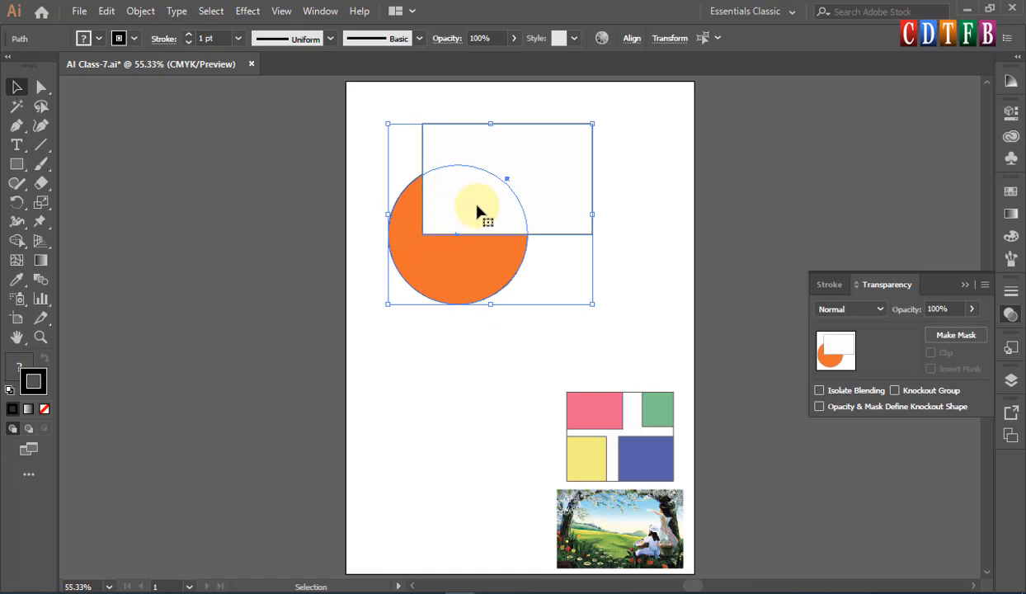
{"action": "left_click", "coordinate": [955, 336]}
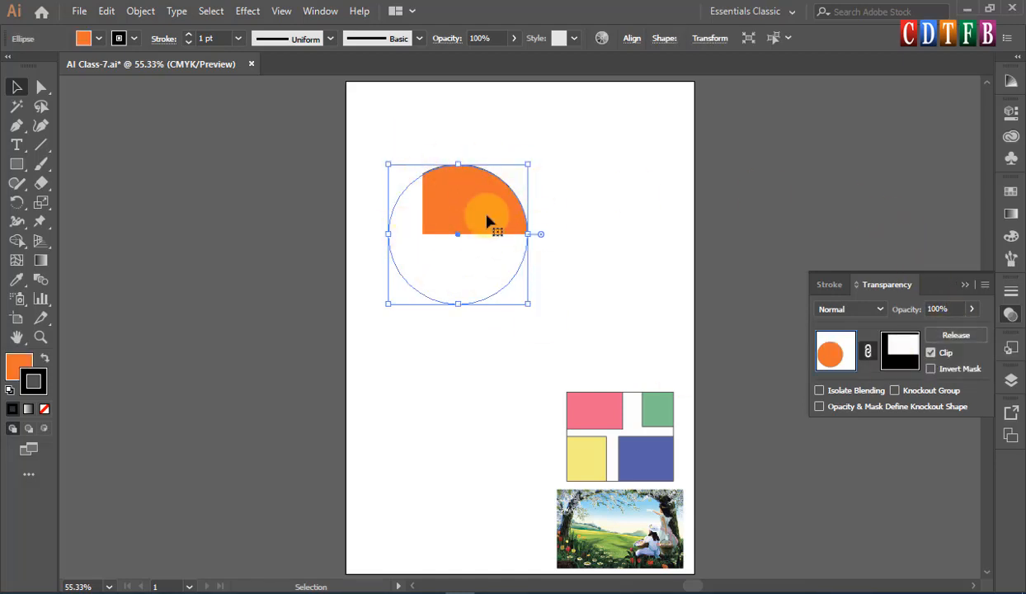
{"action": "left_click", "coordinate": [589, 200]}
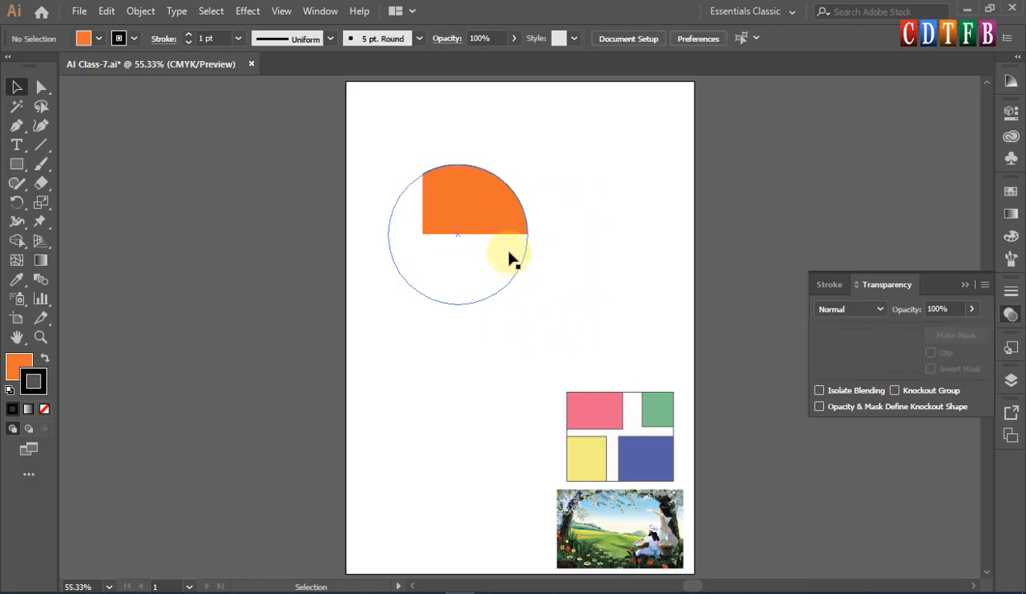
Open the circle's opacity mask for editing and fill the mask rectangle with light grey, C1C0BF
{"action": "left_click", "coordinate": [492, 214]}
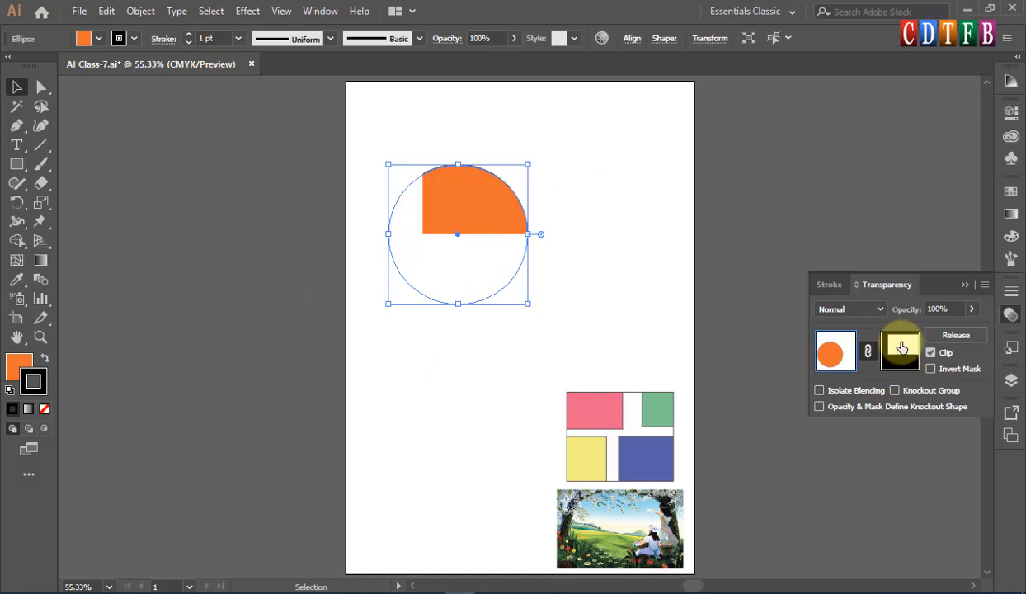
{"action": "left_click", "coordinate": [903, 363]}
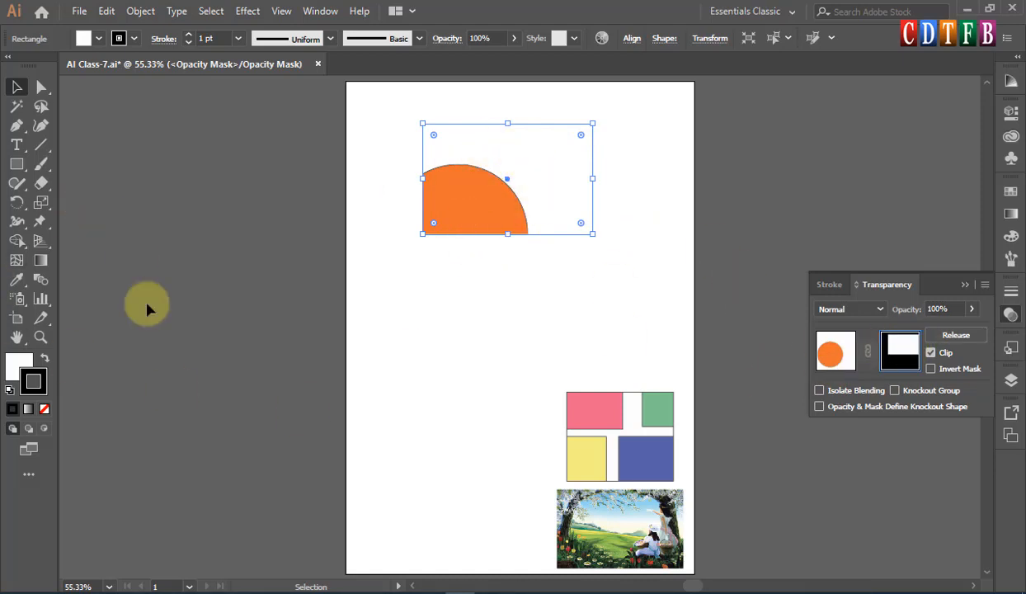
{"action": "left_click", "coordinate": [20, 368]}
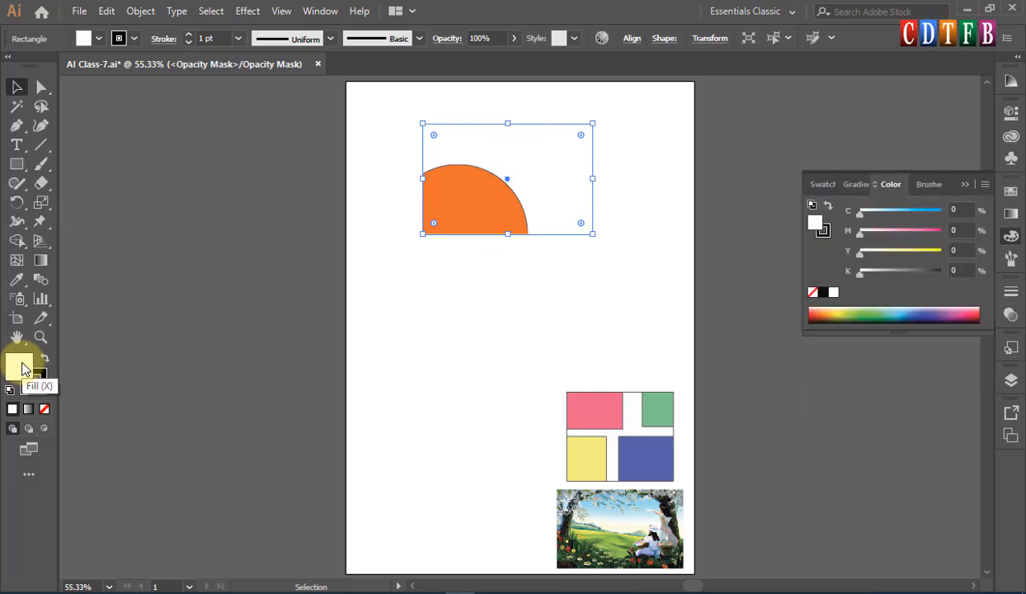
{"action": "double_click", "coordinate": [27, 367]}
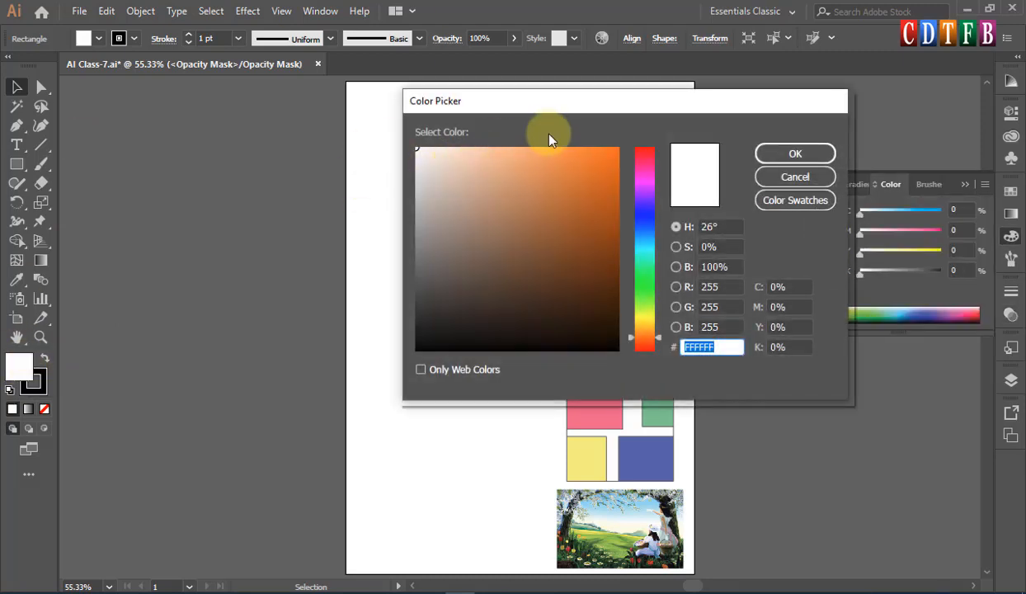
{"action": "left_click_drag", "start_coordinate": [647, 110], "coordinate": [808, 117]}
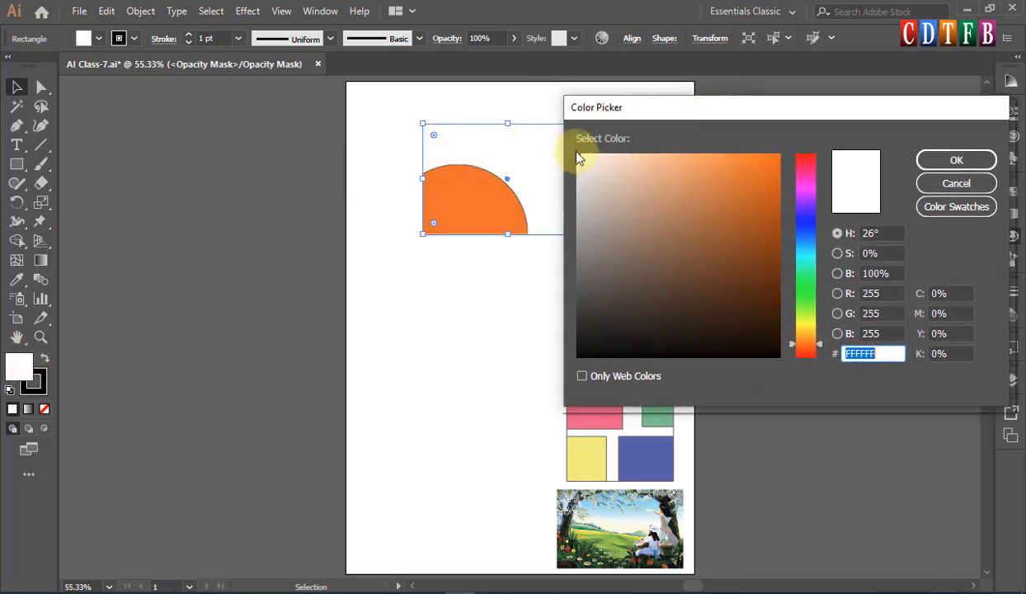
{"action": "left_click_drag", "start_coordinate": [576, 155], "coordinate": [577, 200]}
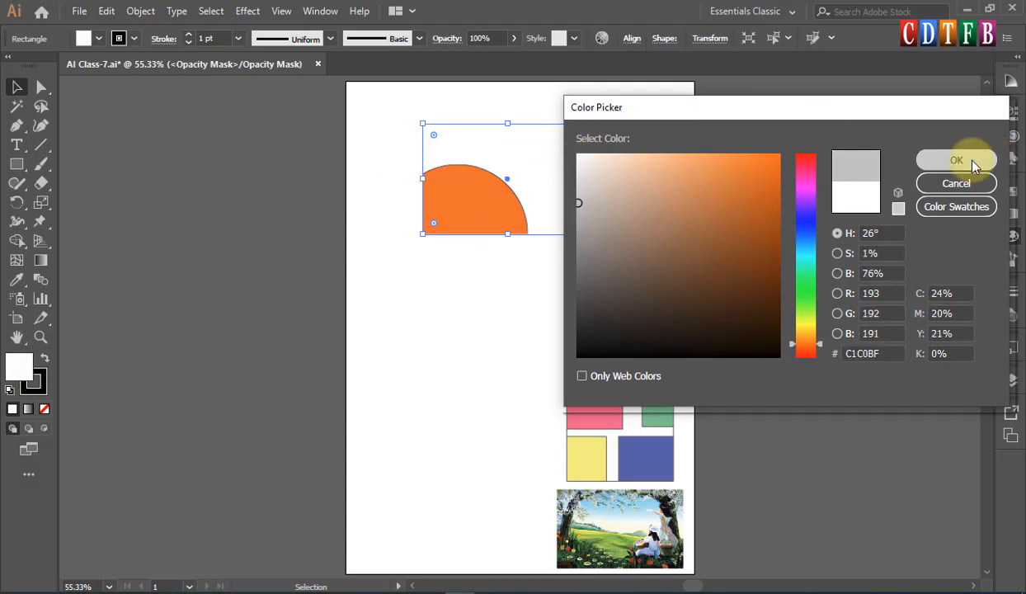
{"action": "left_click", "coordinate": [959, 160]}
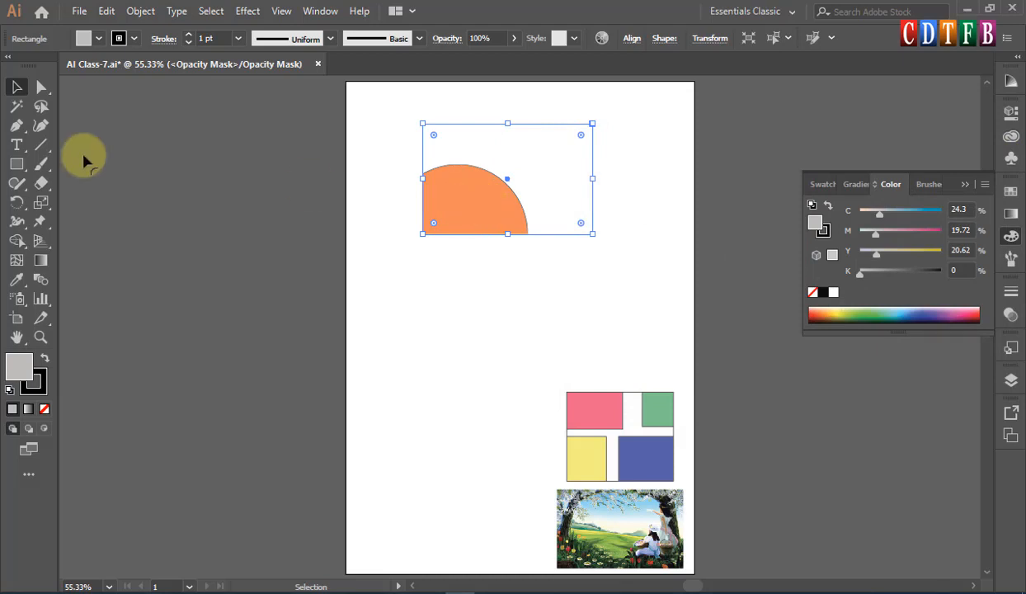
Reset the mask rectangle to the default white fill and black stroke, and return to editing the circle artwork
{"action": "key", "text": "d"}
{"action": "left_click", "coordinate": [18, 89]}
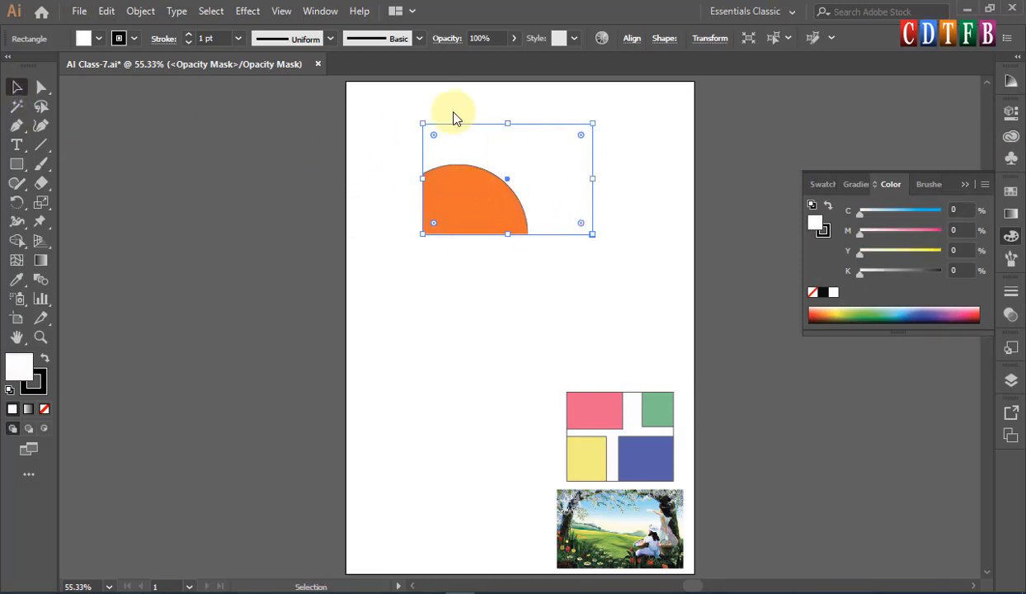
{"action": "left_click_drag", "start_coordinate": [534, 151], "coordinate": [530, 152]}
{"action": "key", "text": "ctrl+z"}
{"action": "left_click", "coordinate": [1010, 314]}
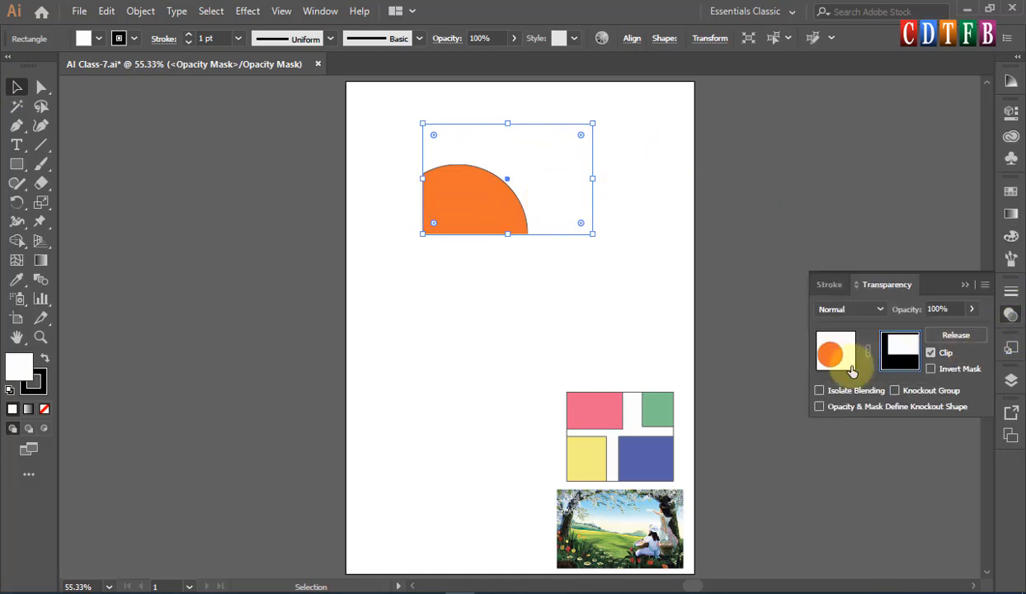
{"action": "left_click", "coordinate": [836, 350]}
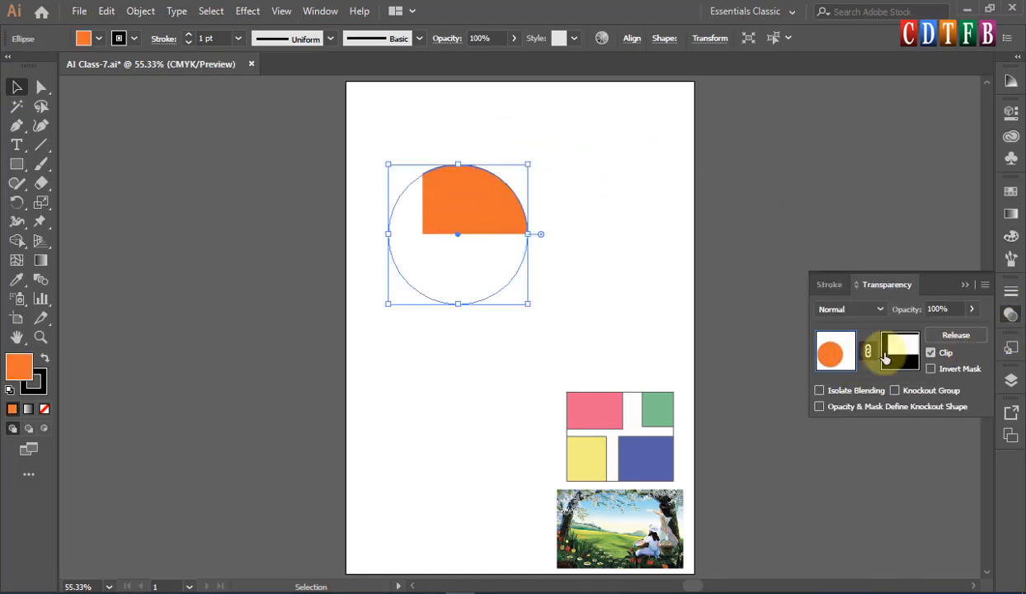
Disable the orange circle's opacity mask, enable it again and switch to editing the mask
{"action": "left_click", "coordinate": [899, 351], "text": "shift"}
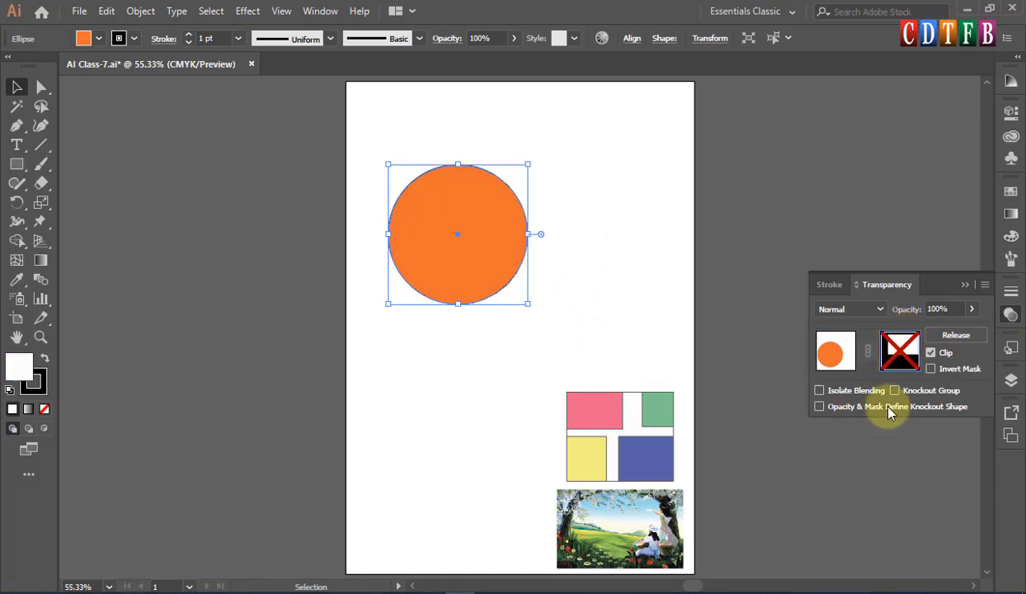
{"action": "left_click", "coordinate": [898, 351]}
{"action": "left_click", "coordinate": [895, 347], "text": "shift"}
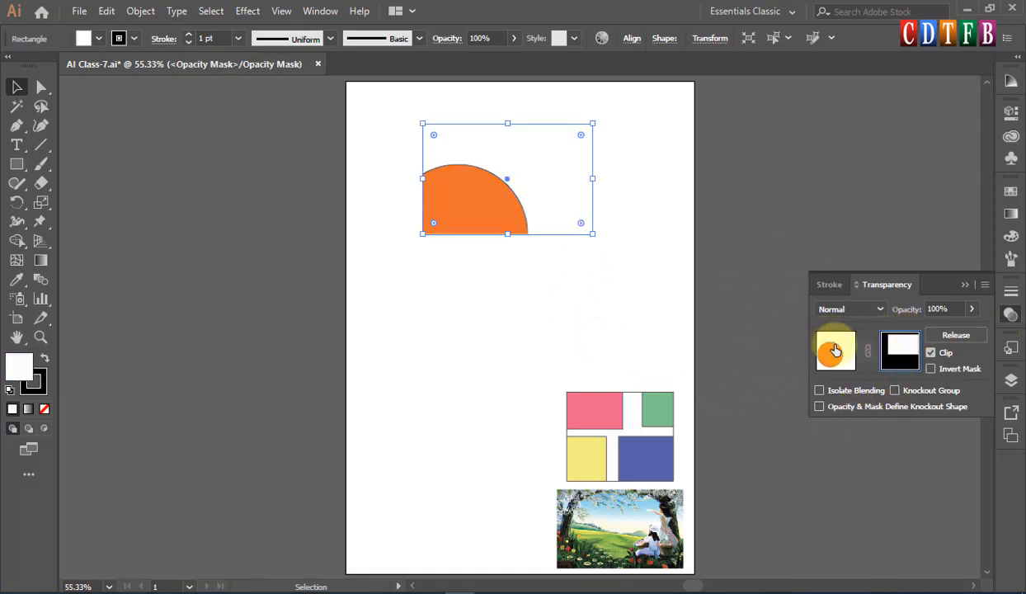
Leave mask editing, move the masked orange circle to the artboard's upper-right corner and draw a tall rectangle near the upper-left corner
{"action": "left_click", "coordinate": [836, 351]}
{"action": "left_click_drag", "start_coordinate": [471, 198], "coordinate": [629, 128]}
{"action": "left_click", "coordinate": [16, 162]}
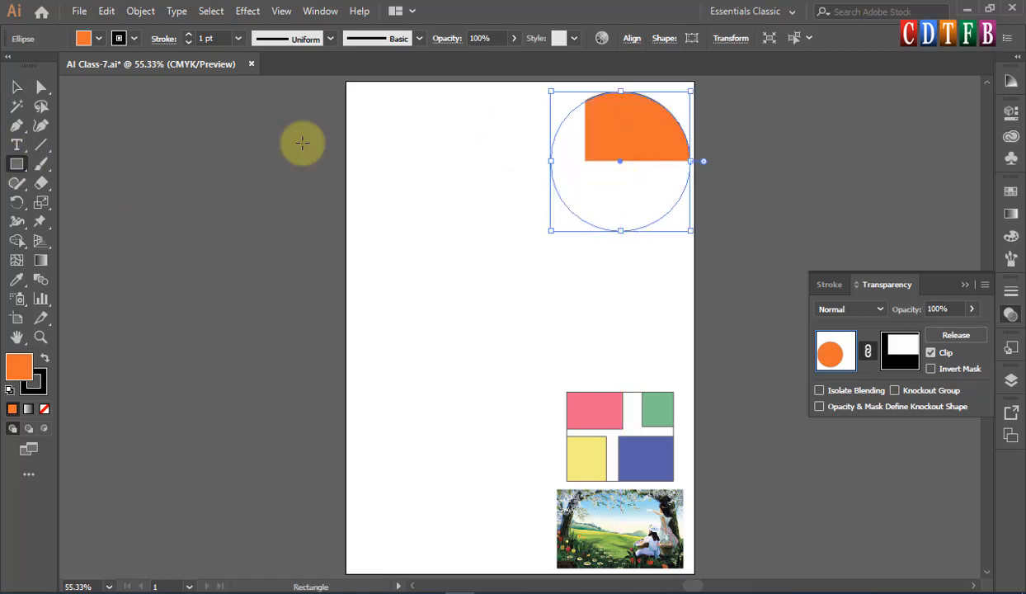
{"action": "left_click_drag", "start_coordinate": [374, 91], "coordinate": [453, 294]}
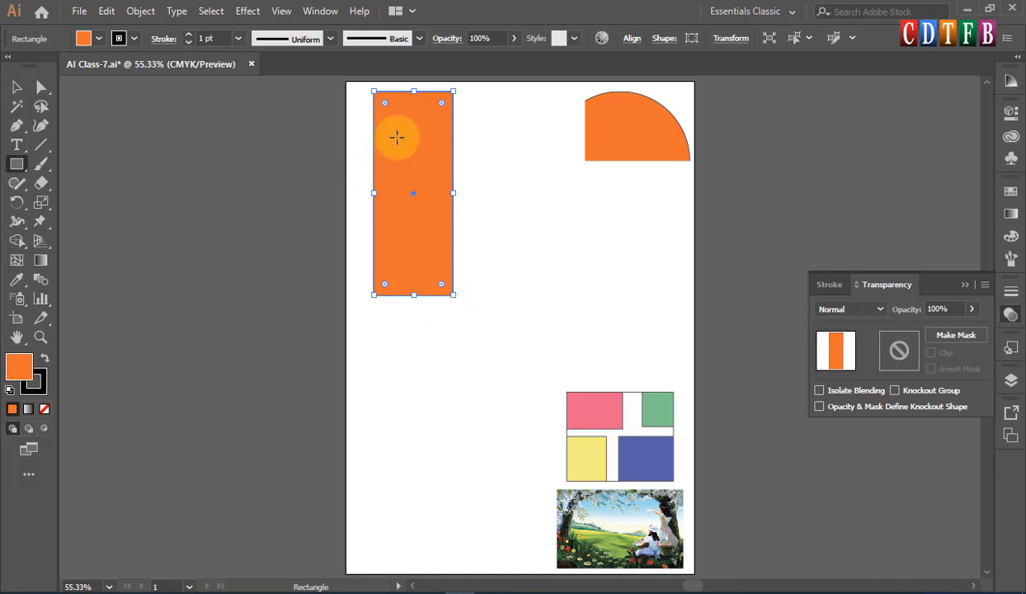
Fill the tall rectangle with a linear white-to-black gradient and turn it vertical, with white above and black below
{"action": "left_click", "coordinate": [41, 260]}
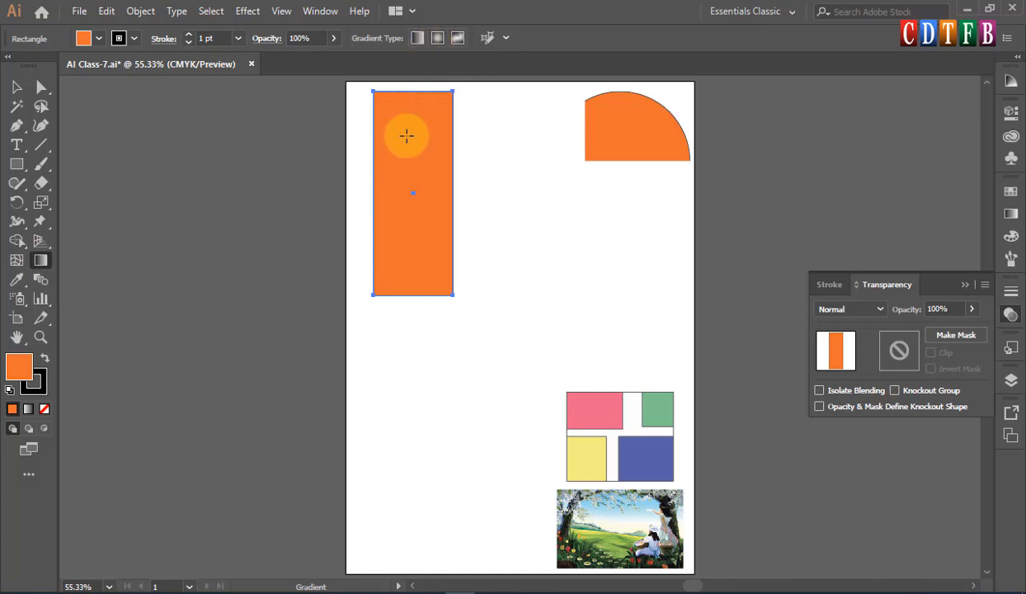
{"action": "left_click", "coordinate": [406, 293]}
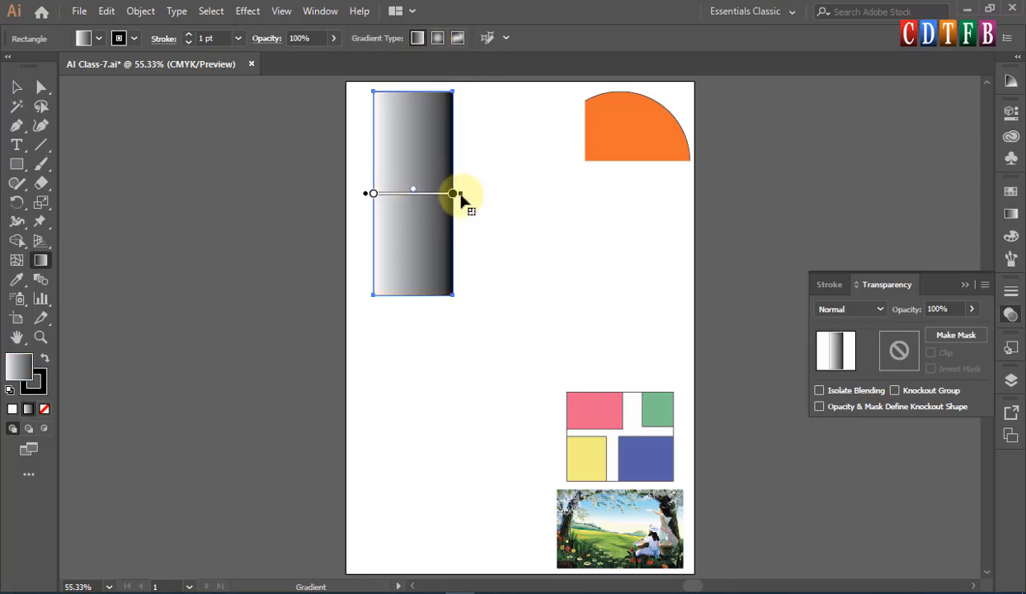
{"action": "mouse_move", "coordinate": [460, 195]}
{"action": "left_mouse_down"}
{"action": "mouse_move", "coordinate": [446, 111]}
{"action": "mouse_move", "coordinate": [430, 148]}
{"action": "left_mouse_up"}
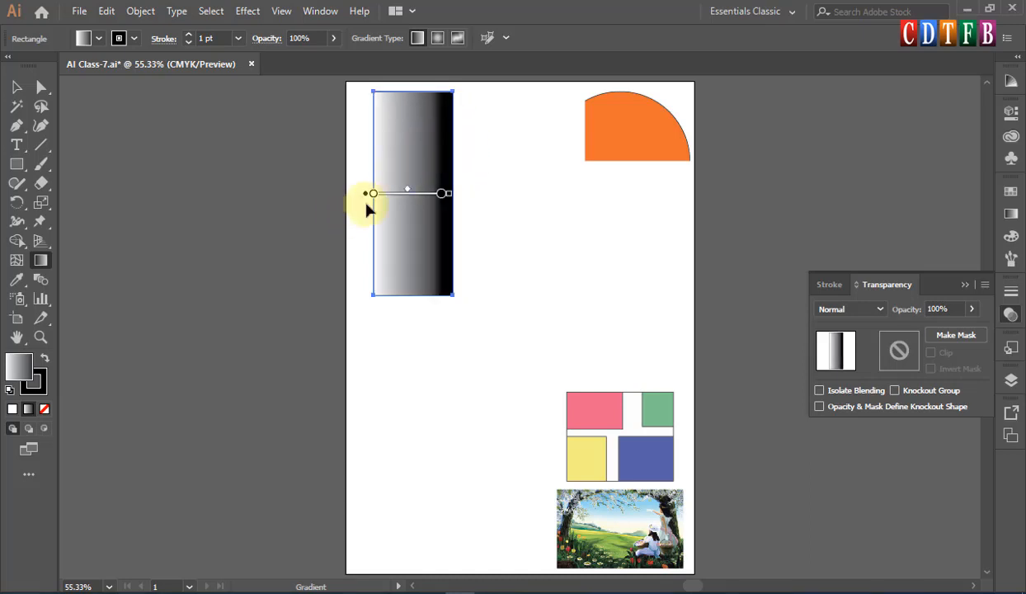
{"action": "mouse_move", "coordinate": [366, 198]}
{"action": "left_mouse_down"}
{"action": "mouse_move", "coordinate": [395, 96]}
{"action": "mouse_move", "coordinate": [380, 102]}
{"action": "left_mouse_up"}
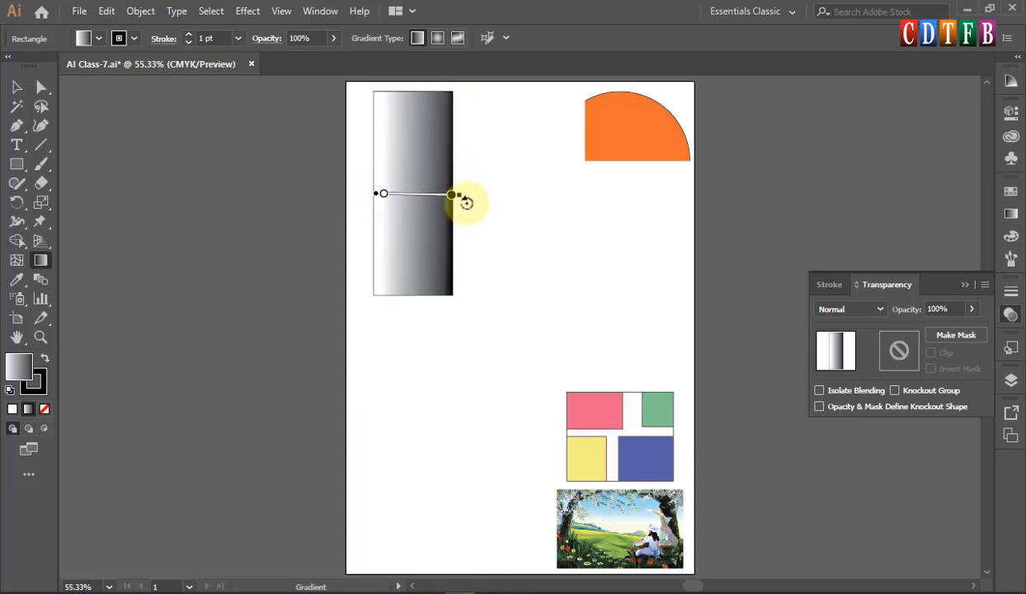
{"action": "mouse_move", "coordinate": [465, 202]}
{"action": "left_mouse_down"}
{"action": "mouse_move", "coordinate": [442, 263]}
{"action": "mouse_move", "coordinate": [382, 298]}
{"action": "left_mouse_up"}
{"action": "left_click_drag", "start_coordinate": [384, 217], "coordinate": [415, 217]}
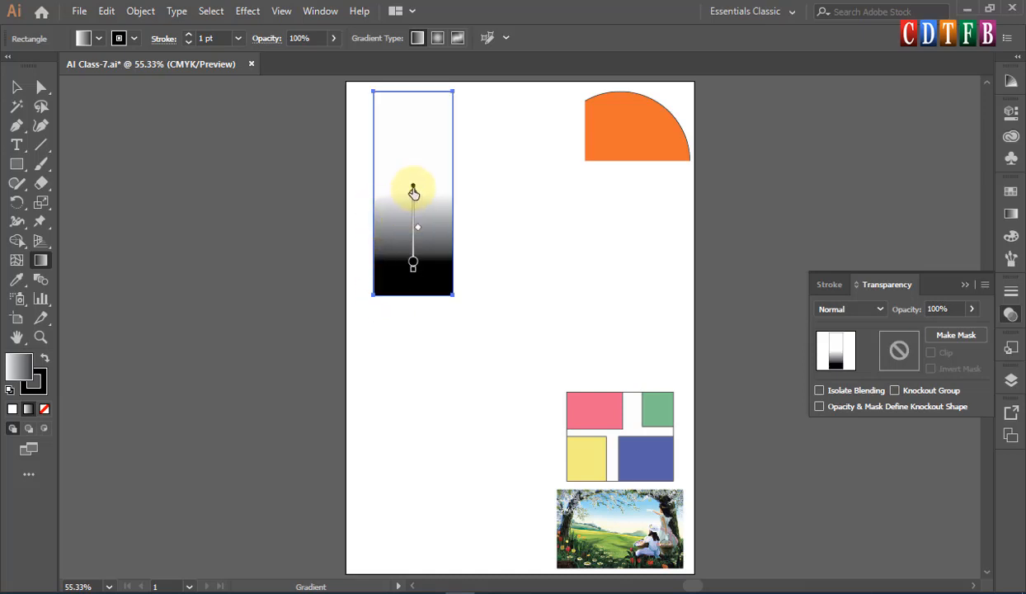
Stretch the gradient over the rectangle's full height, place the black stop in its lower third and lower the midpoint
{"action": "left_click", "coordinate": [413, 189]}
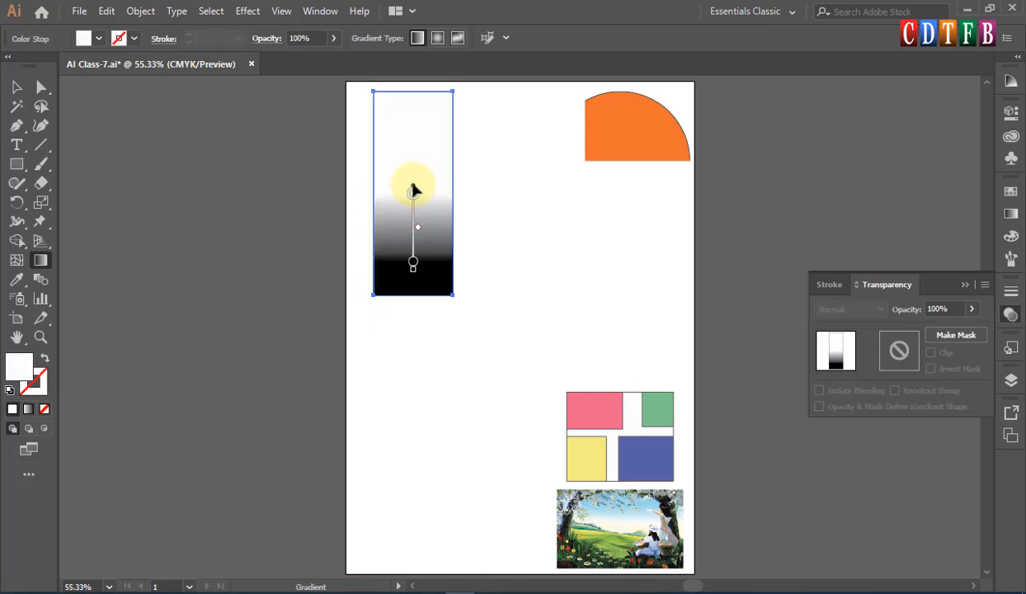
{"action": "left_click_drag", "start_coordinate": [414, 191], "coordinate": [413, 107]}
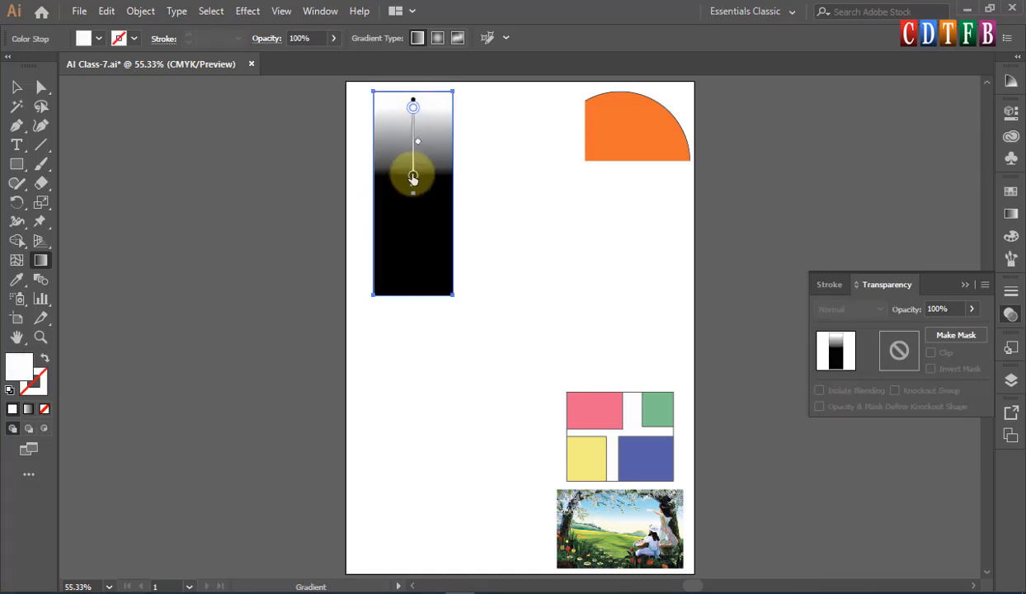
{"action": "left_click", "coordinate": [414, 175]}
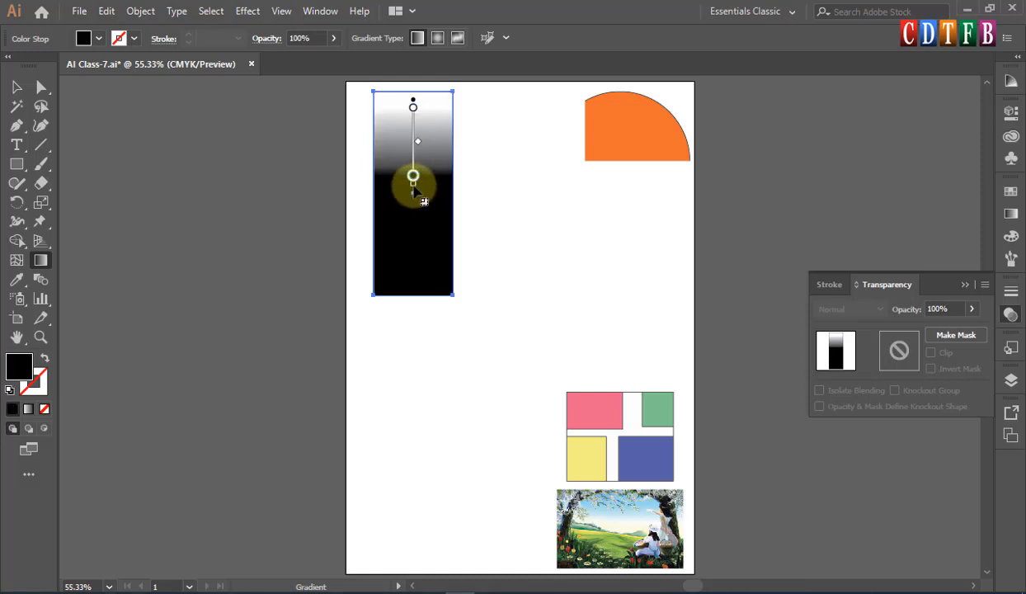
{"action": "left_click_drag", "start_coordinate": [414, 189], "coordinate": [413, 223]}
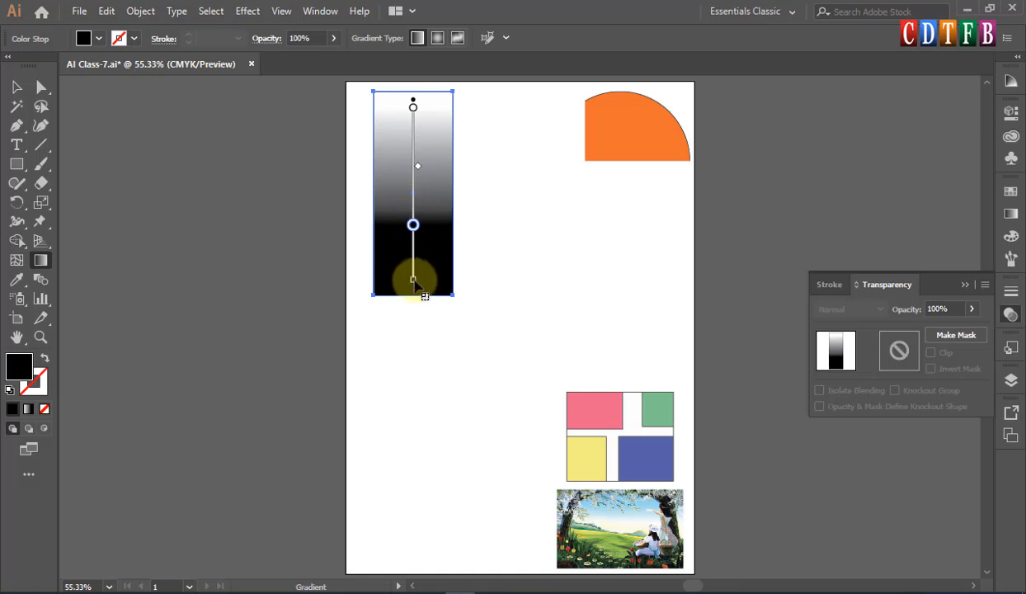
{"action": "left_click_drag", "start_coordinate": [414, 280], "coordinate": [413, 285]}
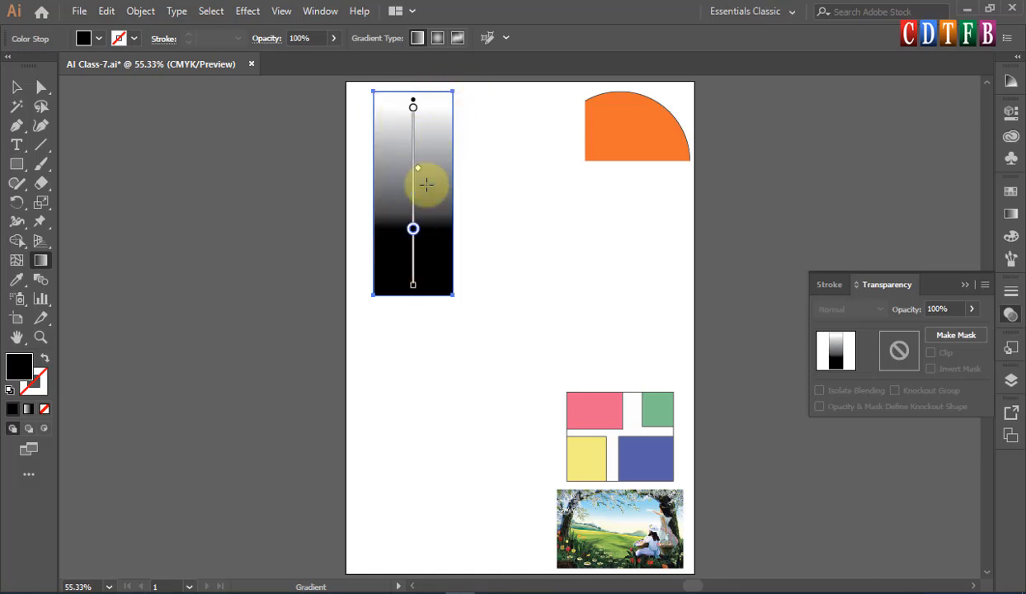
{"action": "left_click_drag", "start_coordinate": [418, 171], "coordinate": [417, 187]}
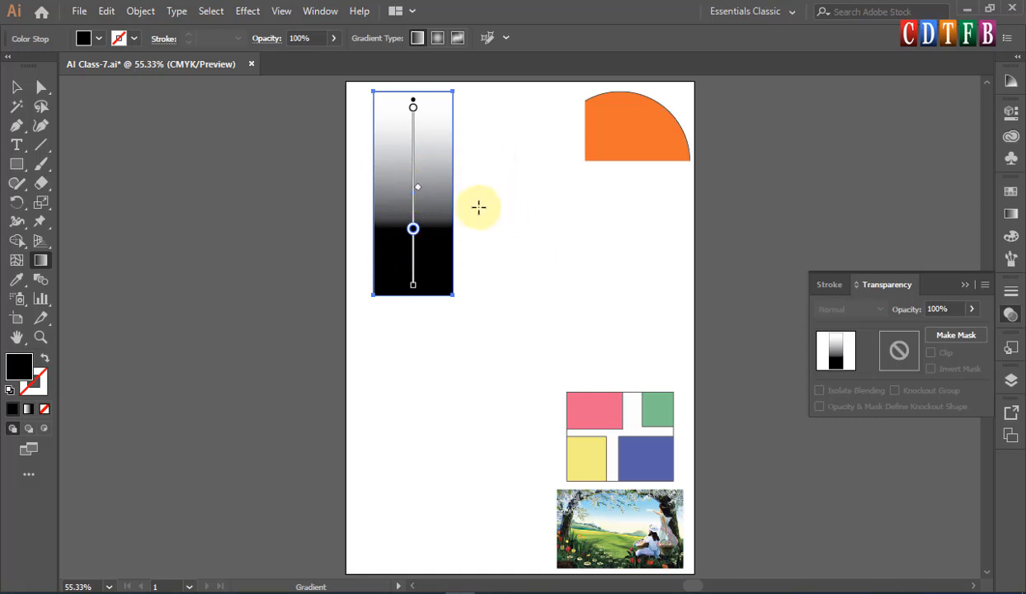
Select the invisible black-masked circle on the lower half of the artboard and move it onto the pasteboard beside the artboard
{"action": "key", "text": "v"}
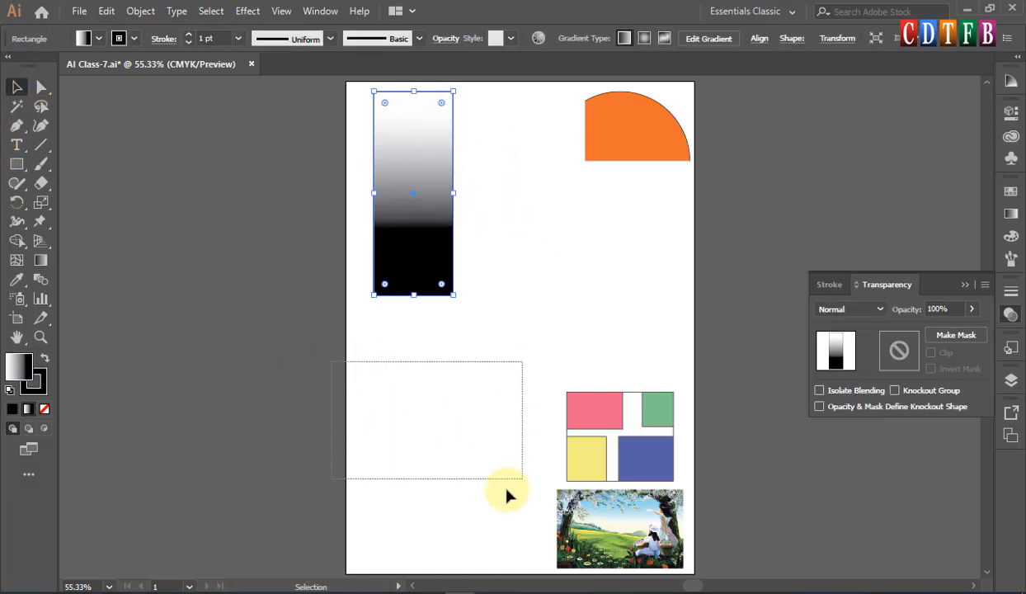
{"action": "left_click_drag", "start_coordinate": [507, 491], "coordinate": [513, 485]}
{"action": "left_click_drag", "start_coordinate": [456, 401], "coordinate": [176, 404]}
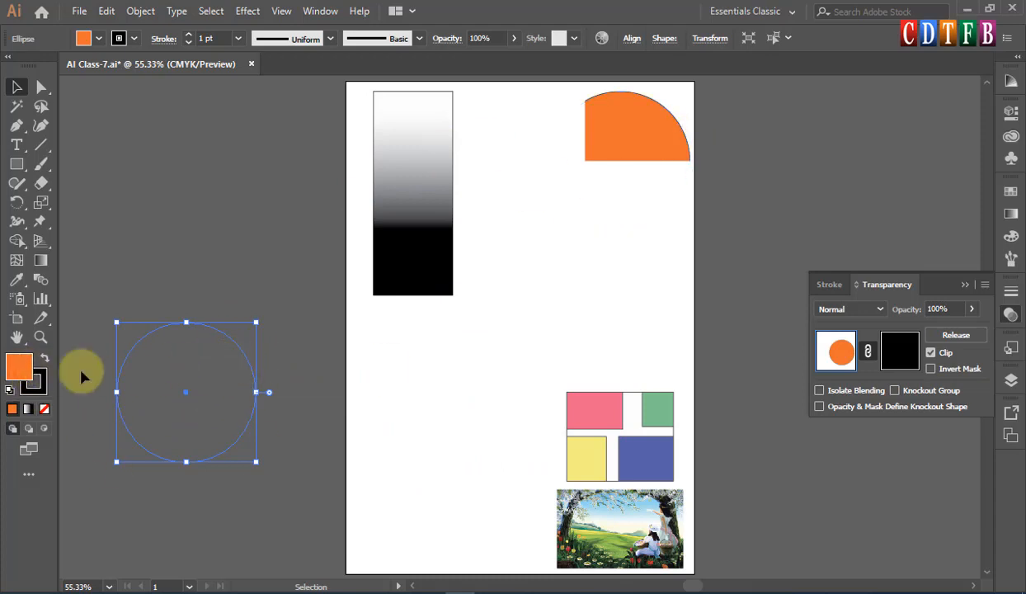
Open the moved circle's opacity mask for editing and fill its mask rectangle with white
{"action": "left_click", "coordinate": [868, 351]}
{"action": "left_click", "coordinate": [900, 350]}
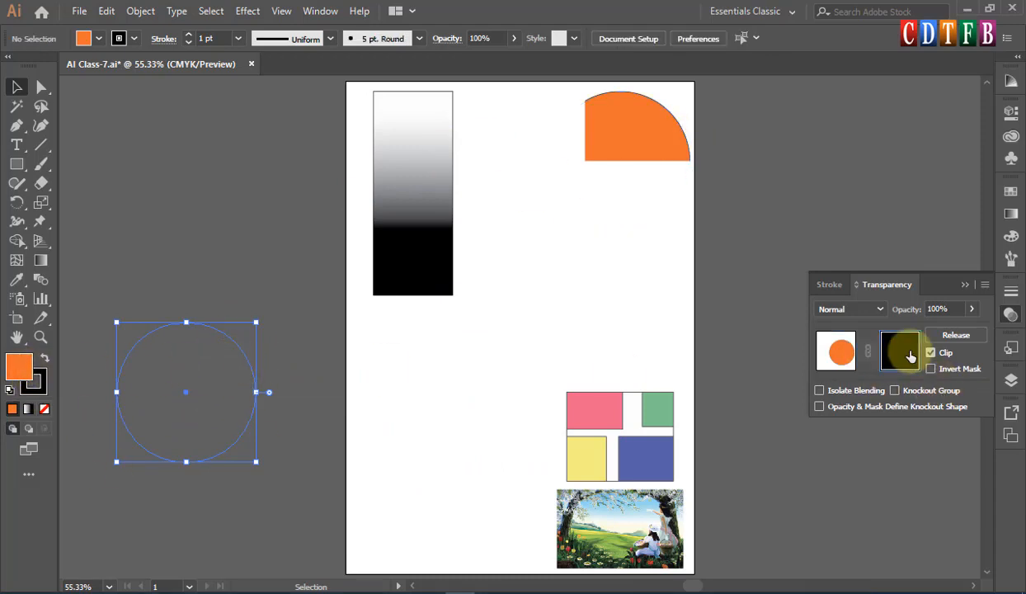
{"action": "double_click", "coordinate": [22, 368]}
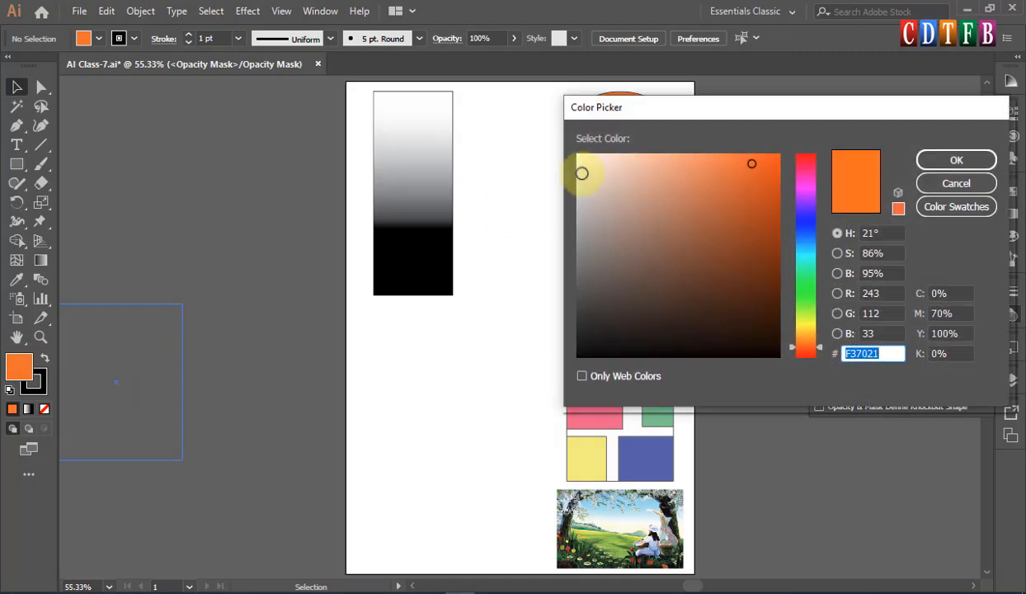
{"action": "left_click_drag", "start_coordinate": [582, 173], "coordinate": [575, 139]}
{"action": "left_click", "coordinate": [957, 160]}
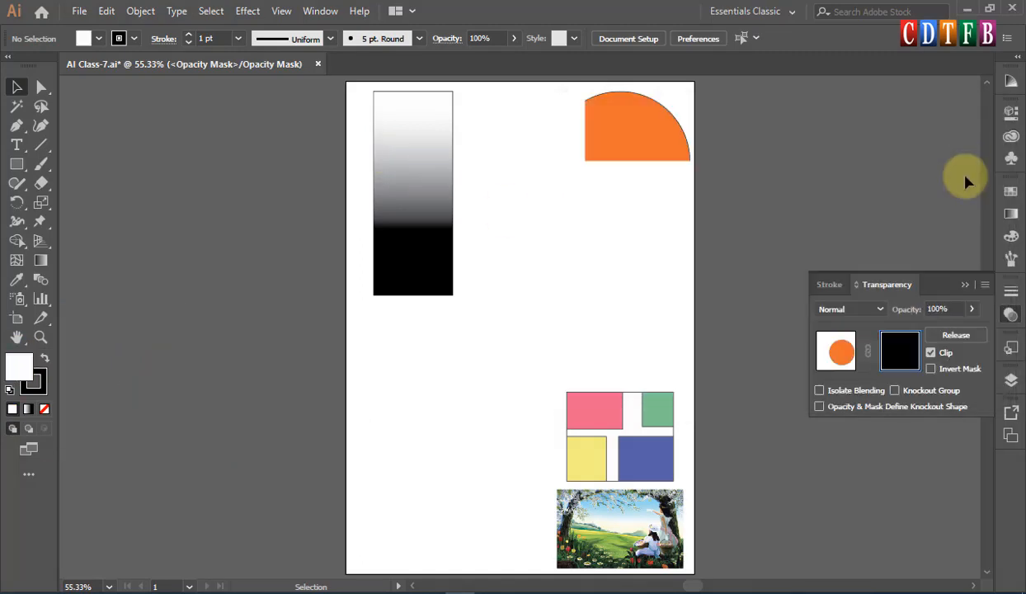
{"action": "left_click_drag", "start_coordinate": [272, 316], "coordinate": [66, 475]}
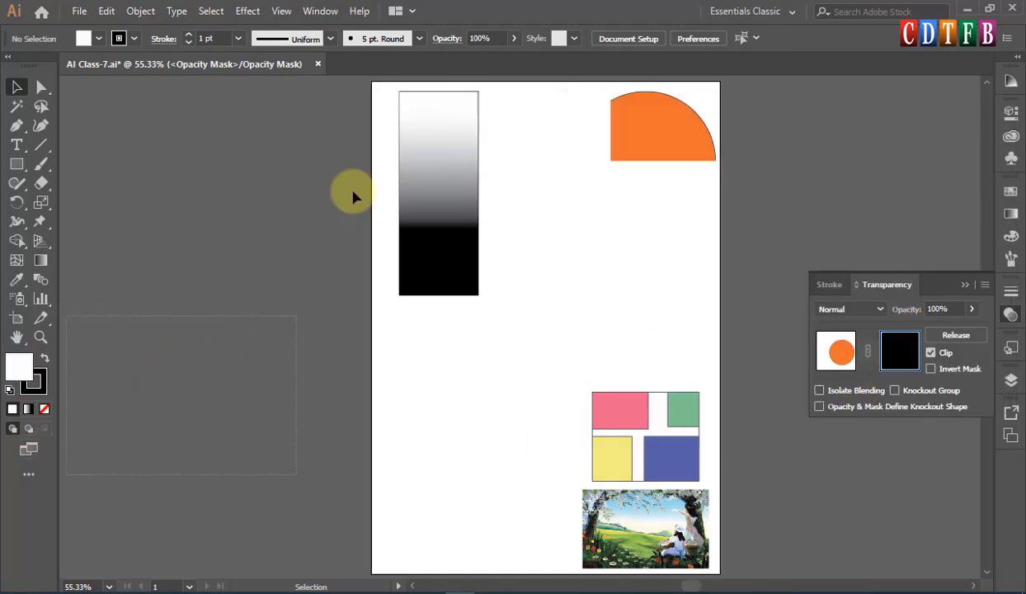
{"action": "double_click", "coordinate": [22, 366]}
{"action": "left_click_drag", "start_coordinate": [635, 202], "coordinate": [545, 147]}
{"action": "left_click", "coordinate": [957, 162]}
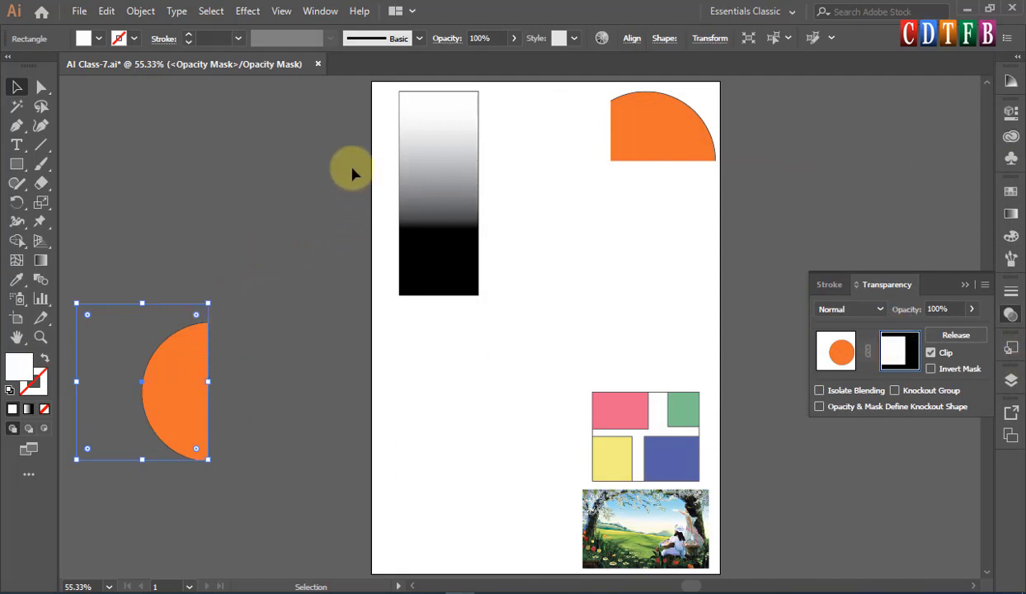
{"action": "left_click", "coordinate": [490, 417]}
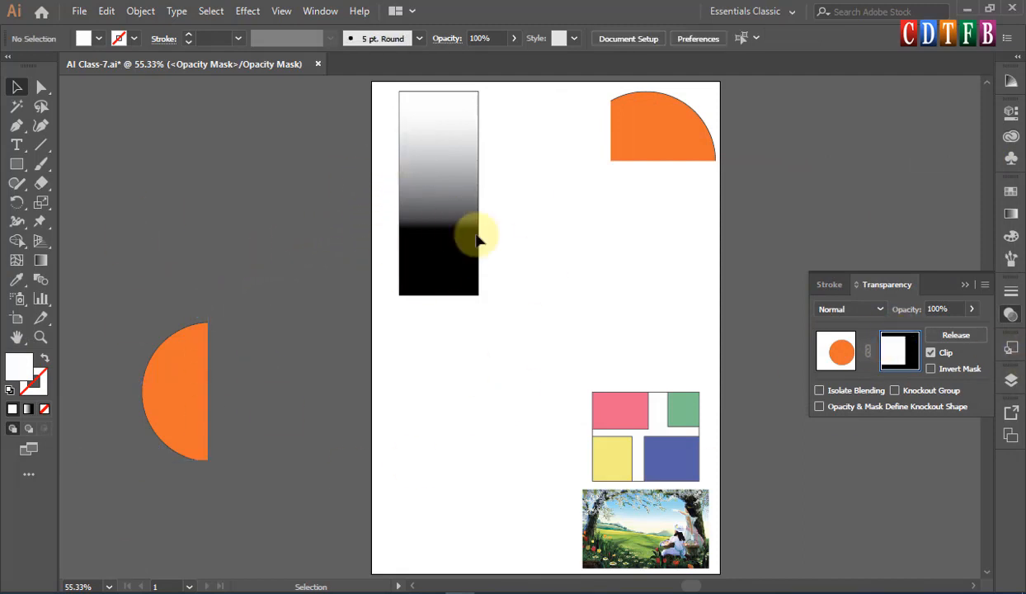
Try to draw a white rectangle over the gradient rectangle while the circle's mask is being edited
{"action": "left_click", "coordinate": [16, 164]}
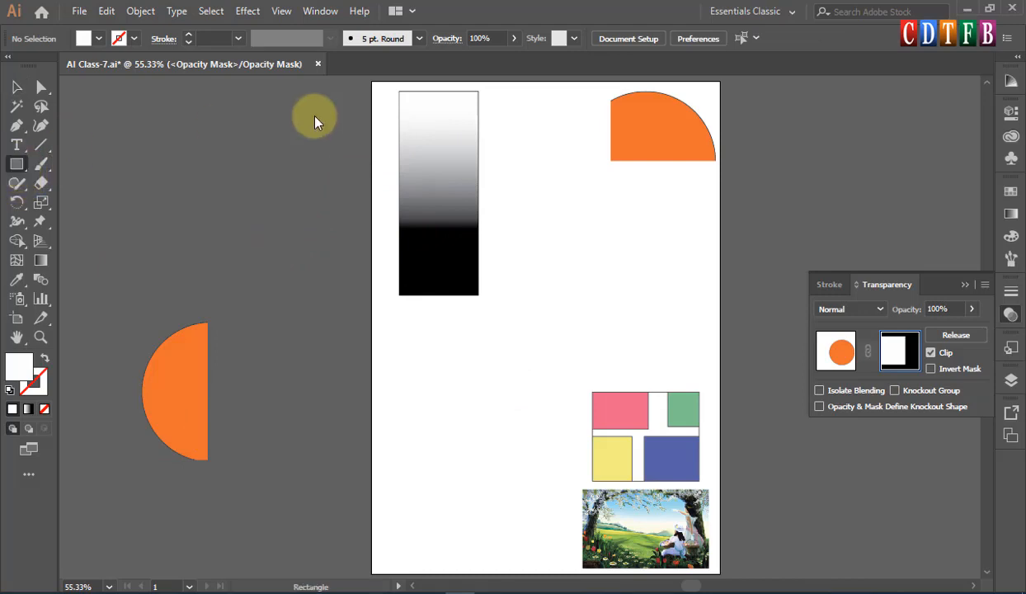
{"action": "mouse_move", "coordinate": [338, 108]}
{"action": "left_mouse_down"}
{"action": "mouse_move", "coordinate": [508, 221]}
{"action": "mouse_move", "coordinate": [544, 299]}
{"action": "mouse_move", "coordinate": [539, 312]}
{"action": "left_mouse_up"}
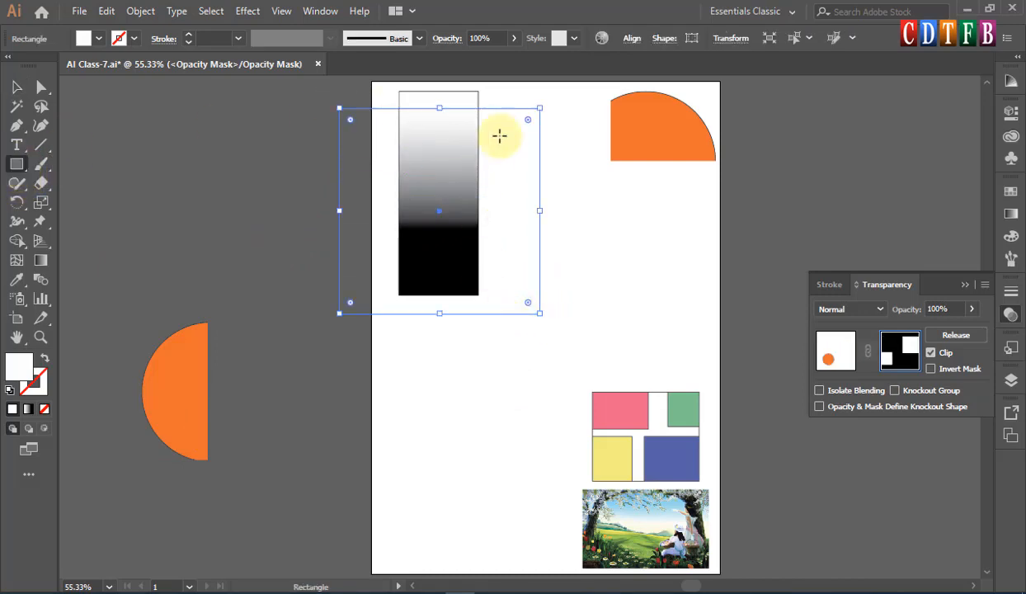
{"action": "double_click", "coordinate": [28, 363]}
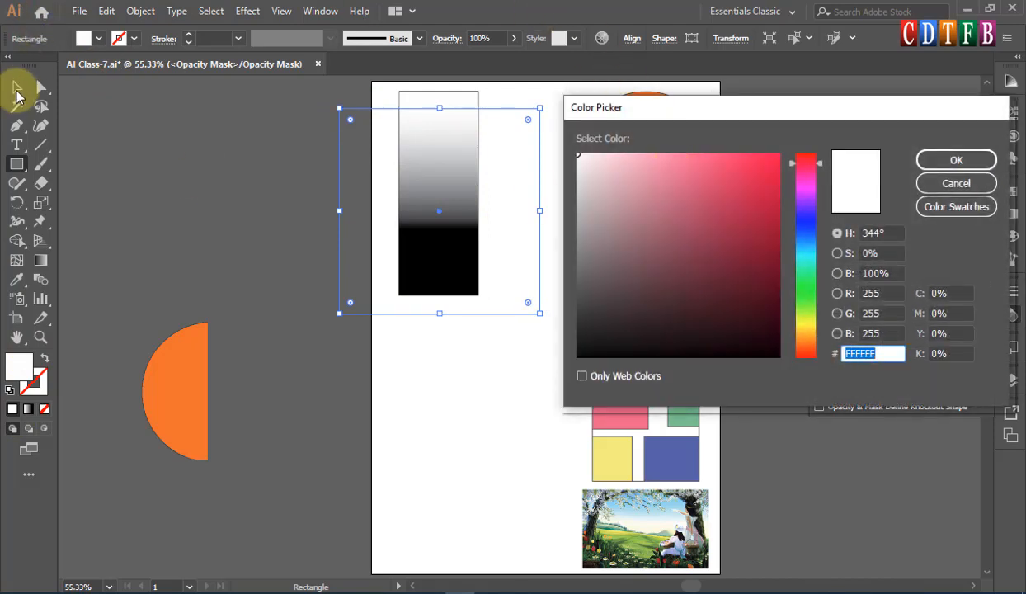
{"action": "left_click", "coordinate": [956, 183]}
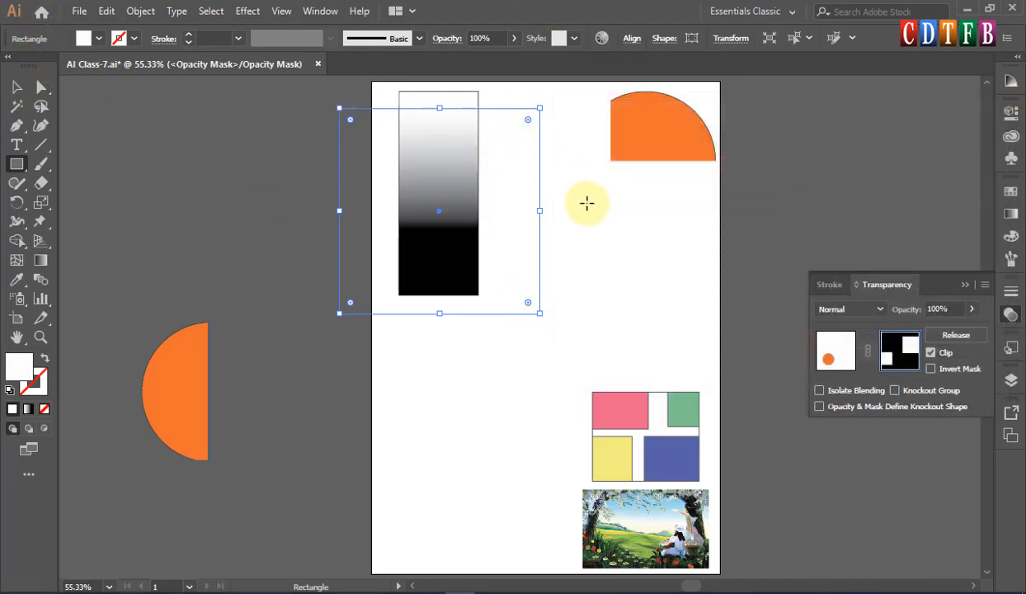
{"action": "key", "text": "ctrl+shift+a"}
{"action": "left_click", "coordinate": [16, 87]}
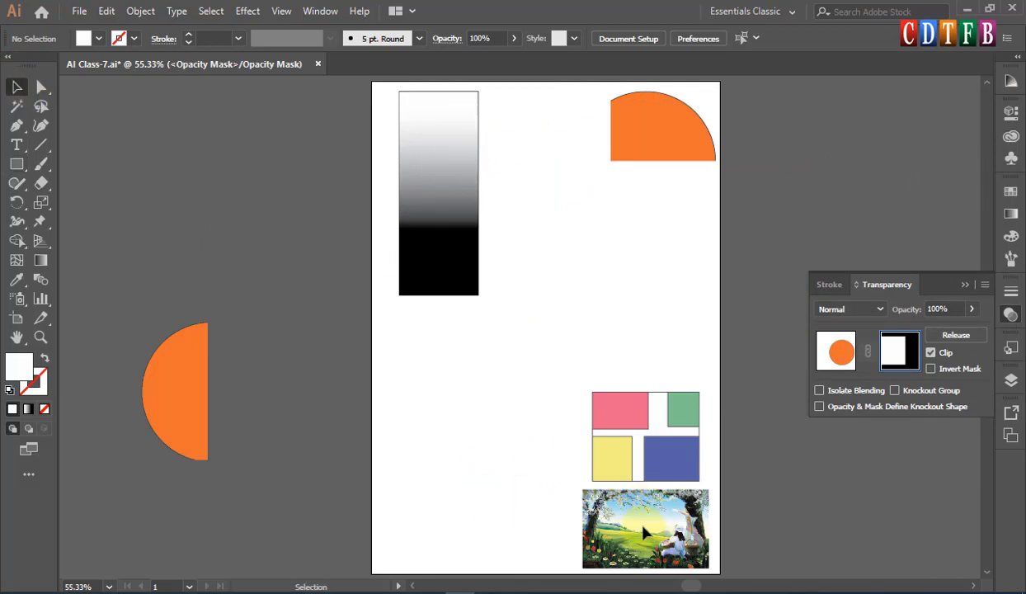
Return to editing the circle artwork and place a copy of the garden picture behind the gradient rectangle
{"action": "left_click", "coordinate": [829, 350]}
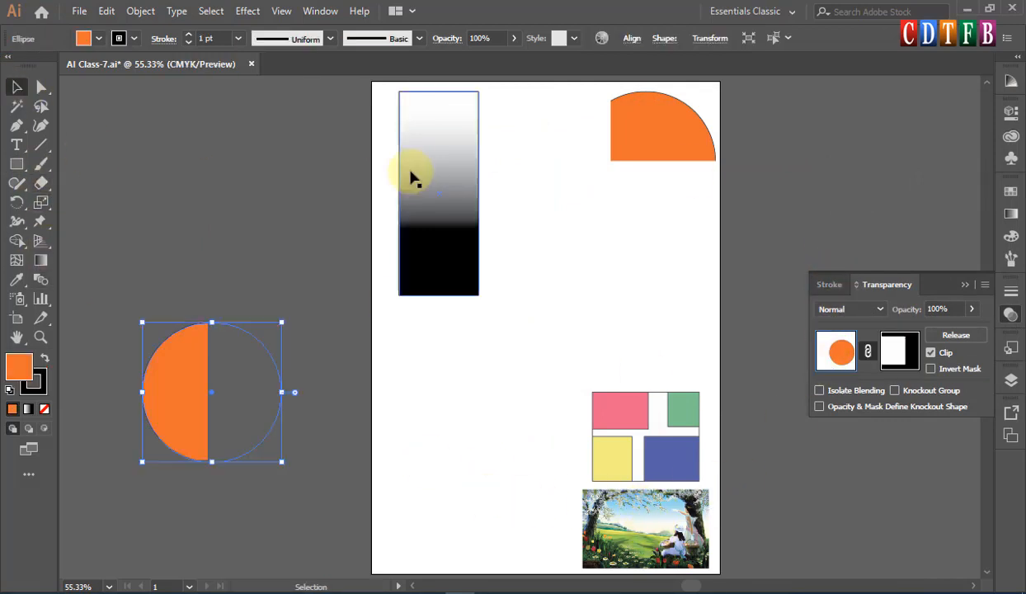
{"action": "left_click", "coordinate": [412, 177]}
{"action": "left_click", "coordinate": [672, 540]}
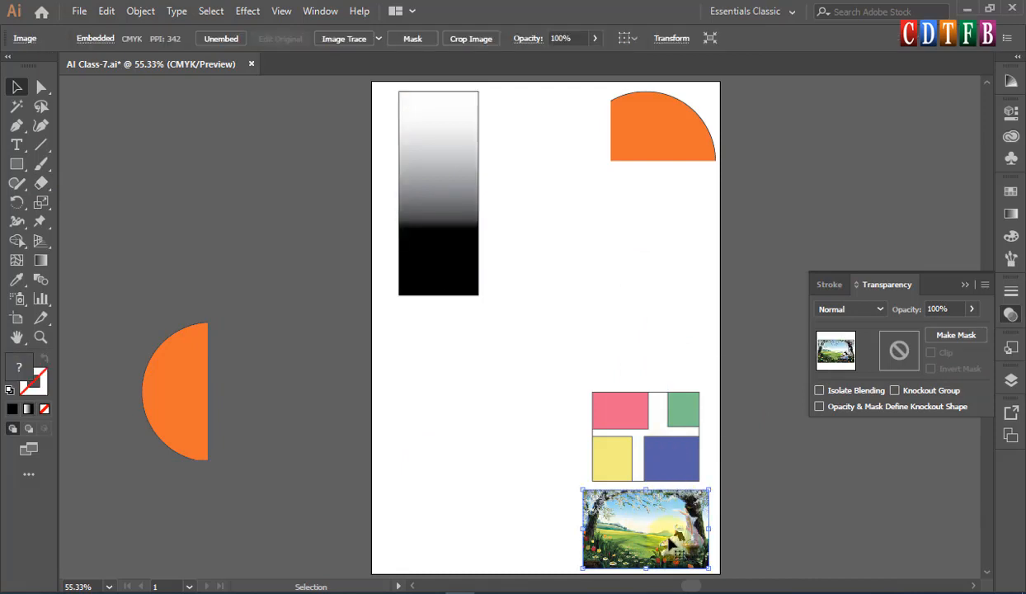
{"action": "left_click_drag", "start_coordinate": [678, 540], "coordinate": [469, 200]}
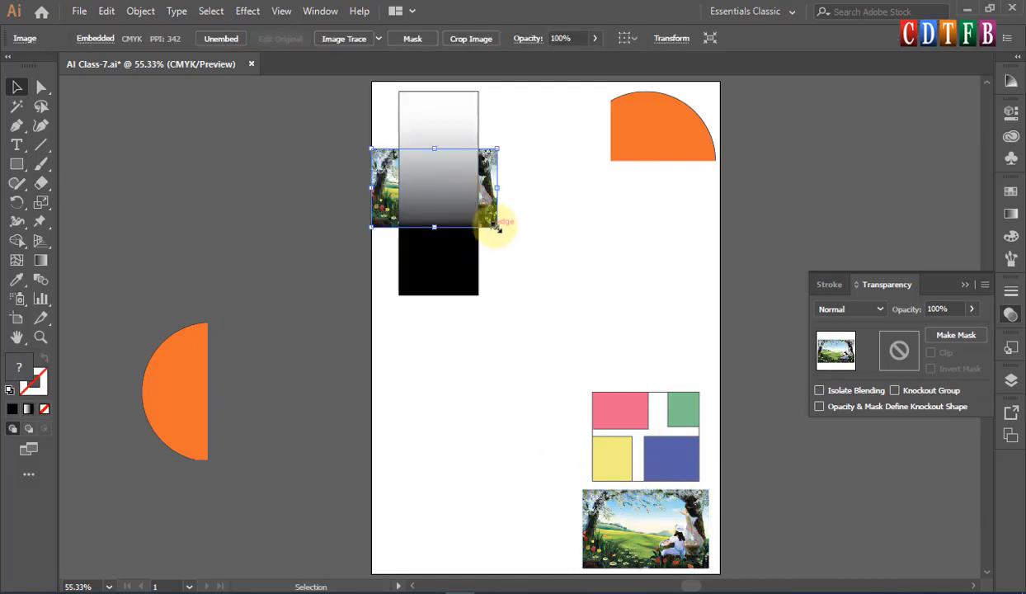
Enlarge the copied picture proportionally to about 8.28 x 5.17 in and position it so it extends around the whole gradient rectangle
{"action": "left_click_drag", "start_coordinate": [512, 240], "coordinate": [651, 356]}
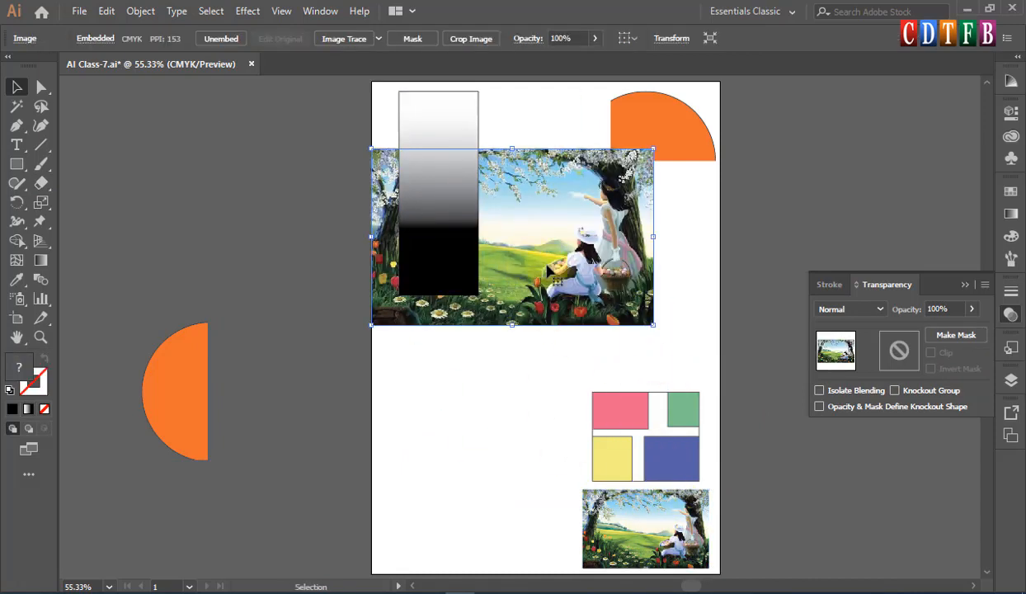
{"action": "left_click_drag", "start_coordinate": [530, 259], "coordinate": [443, 191]}
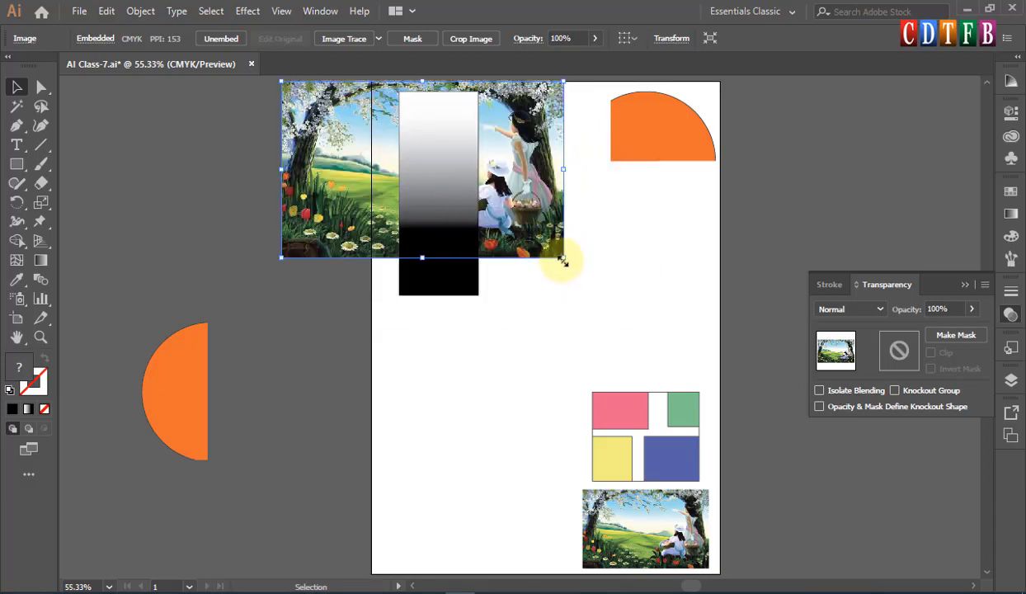
{"action": "left_click_drag", "start_coordinate": [563, 261], "coordinate": [602, 316]}
{"action": "mouse_move", "coordinate": [519, 262]}
{"action": "left_mouse_down"}
{"action": "mouse_move", "coordinate": [512, 257]}
{"action": "mouse_move", "coordinate": [511, 275]}
{"action": "left_mouse_up"}
Make an opacity mask from the gradient rectangle and the enlarged picture, and deselect the result
{"action": "left_click", "coordinate": [439, 161]}
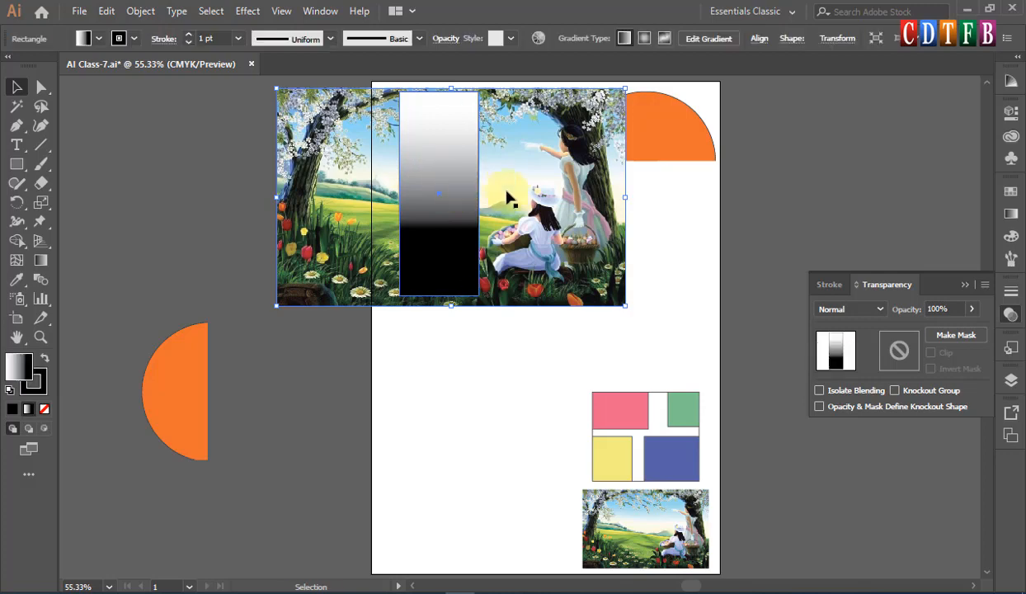
{"action": "left_click", "coordinate": [499, 169], "text": "shift"}
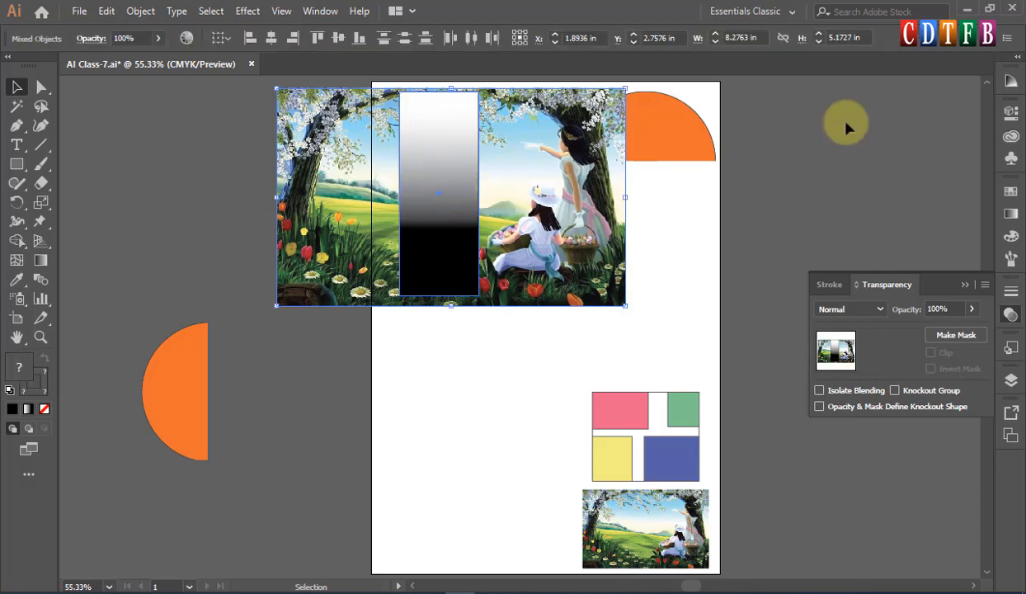
{"action": "left_click", "coordinate": [956, 335]}
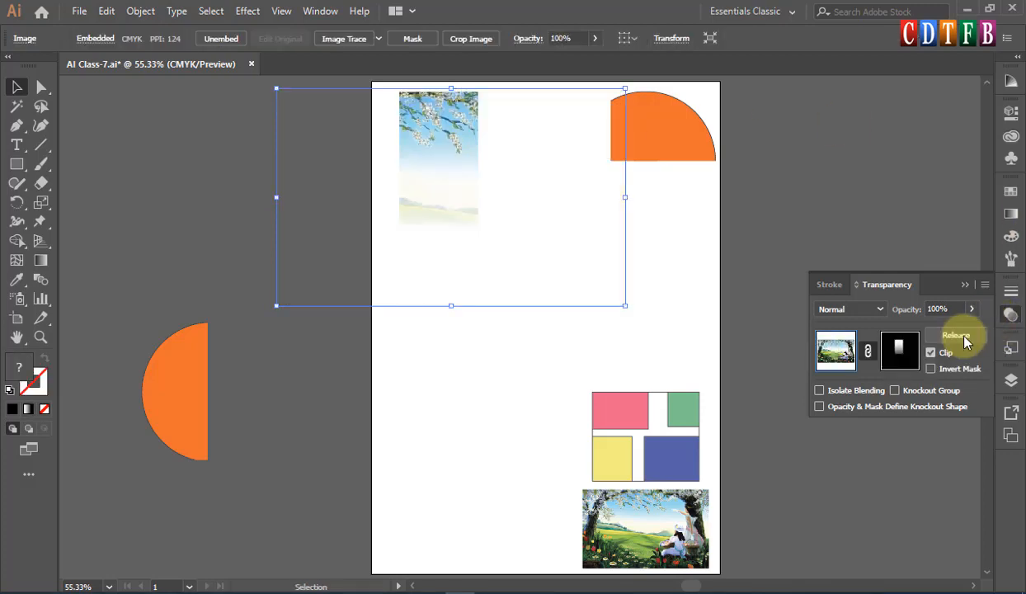
{"action": "left_click", "coordinate": [247, 160]}
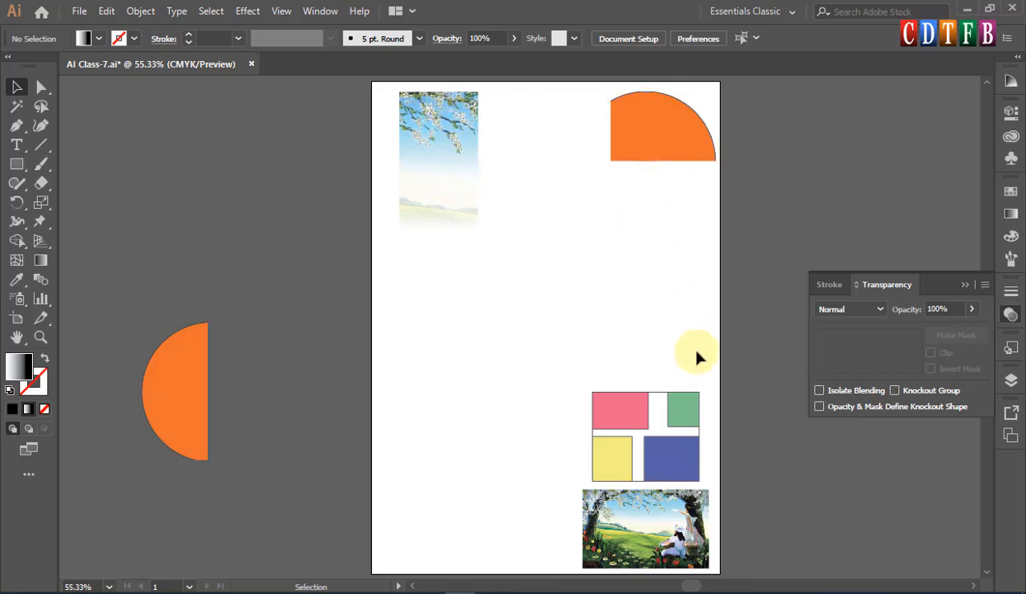
Select the masked garden picture and switch to editing the gradient rectangle in its opacity mask
{"action": "left_click", "coordinate": [448, 145]}
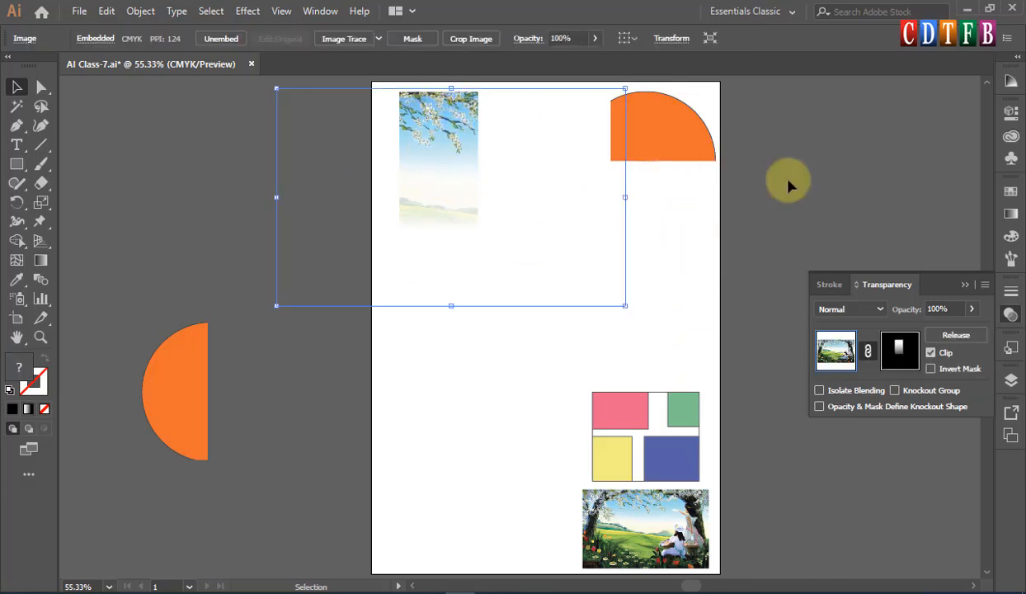
{"action": "left_click", "coordinate": [598, 186]}
{"action": "left_click", "coordinate": [458, 133]}
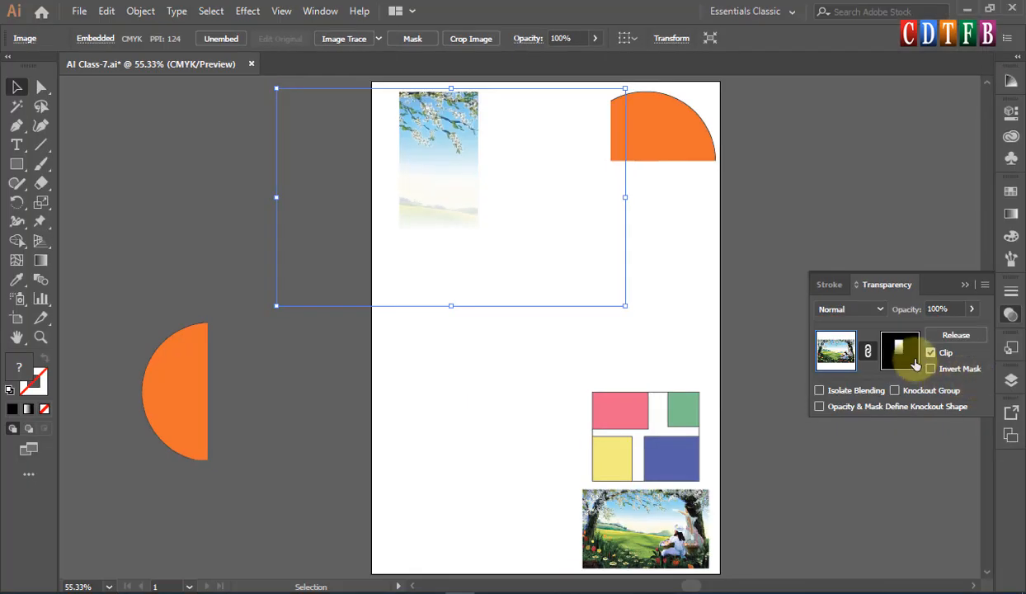
{"action": "left_click", "coordinate": [836, 352]}
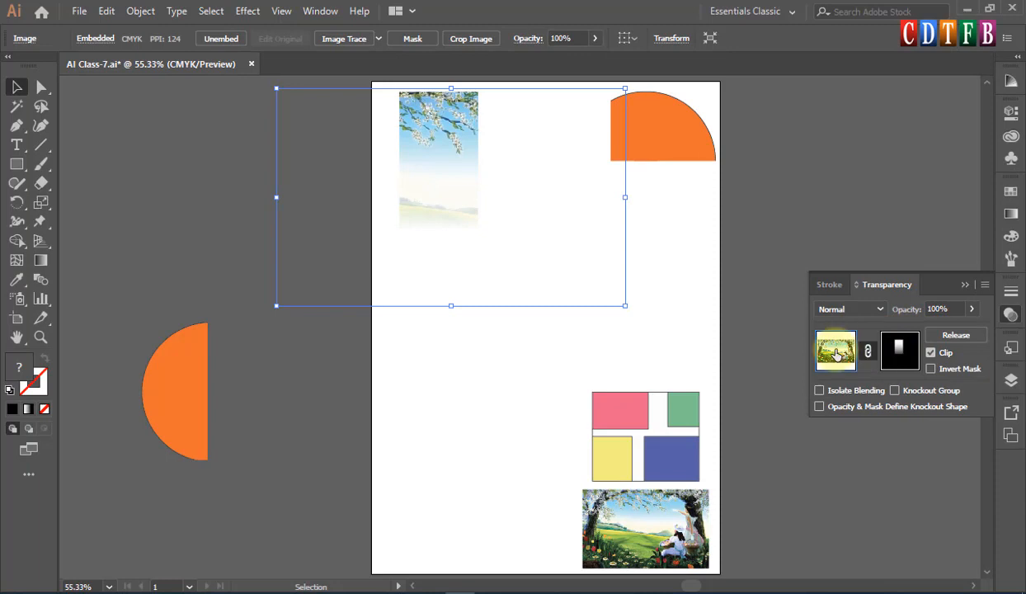
{"action": "left_click", "coordinate": [899, 350]}
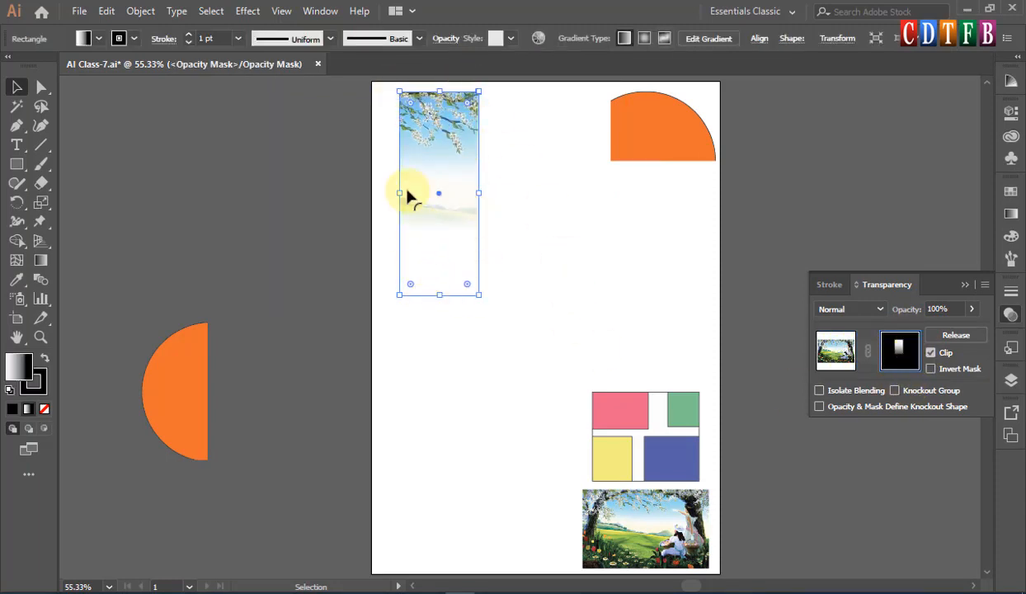
Extend the mask's gradient slightly beyond the rectangle's lower edge and move its black stop closer to that edge
{"action": "left_click", "coordinate": [41, 262]}
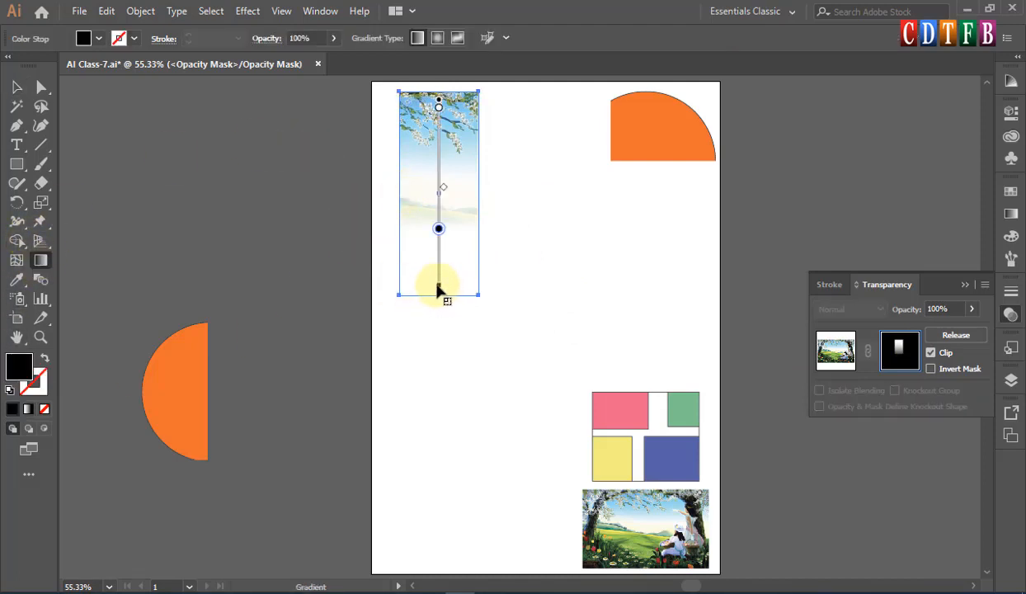
{"action": "left_click_drag", "start_coordinate": [438, 290], "coordinate": [438, 305]}
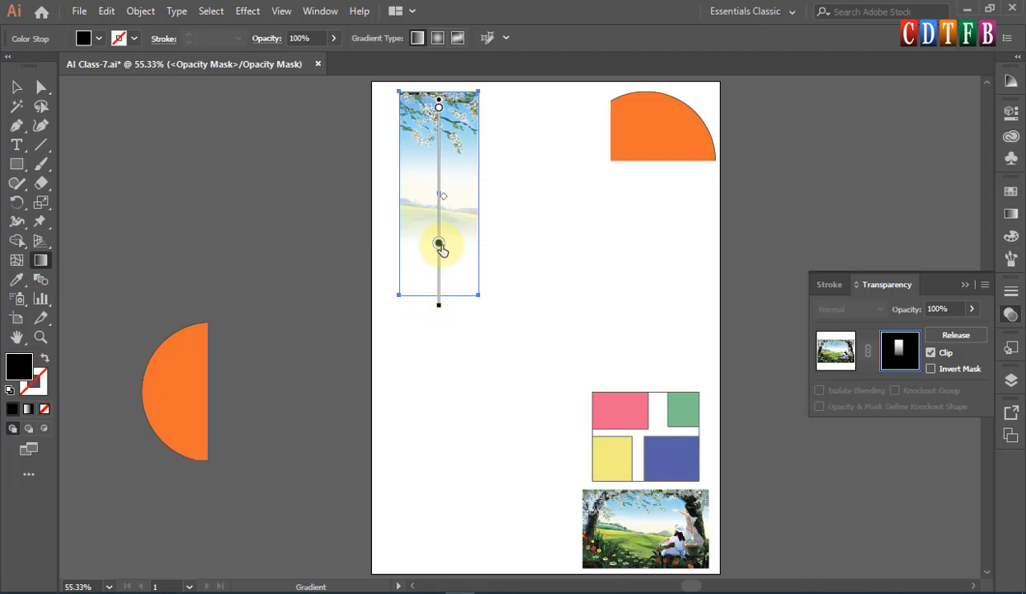
{"action": "left_click_drag", "start_coordinate": [439, 245], "coordinate": [439, 277]}
Slide the mask gradient's black stop up and down to vary the fade, finishing at the gradient's lower end at 100%
{"action": "left_click", "coordinate": [899, 351]}
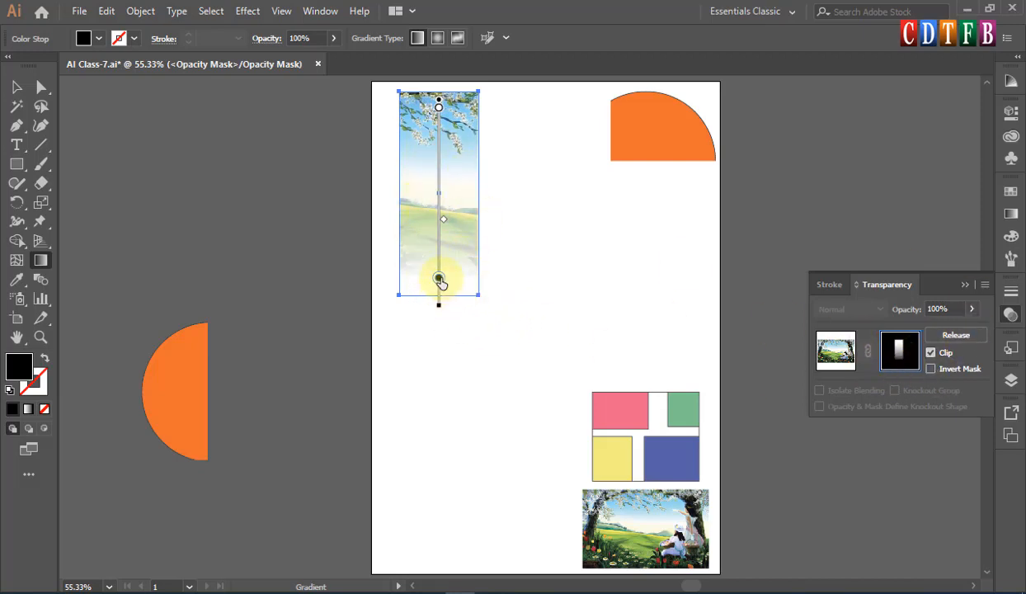
{"action": "left_click_drag", "start_coordinate": [438, 277], "coordinate": [440, 202]}
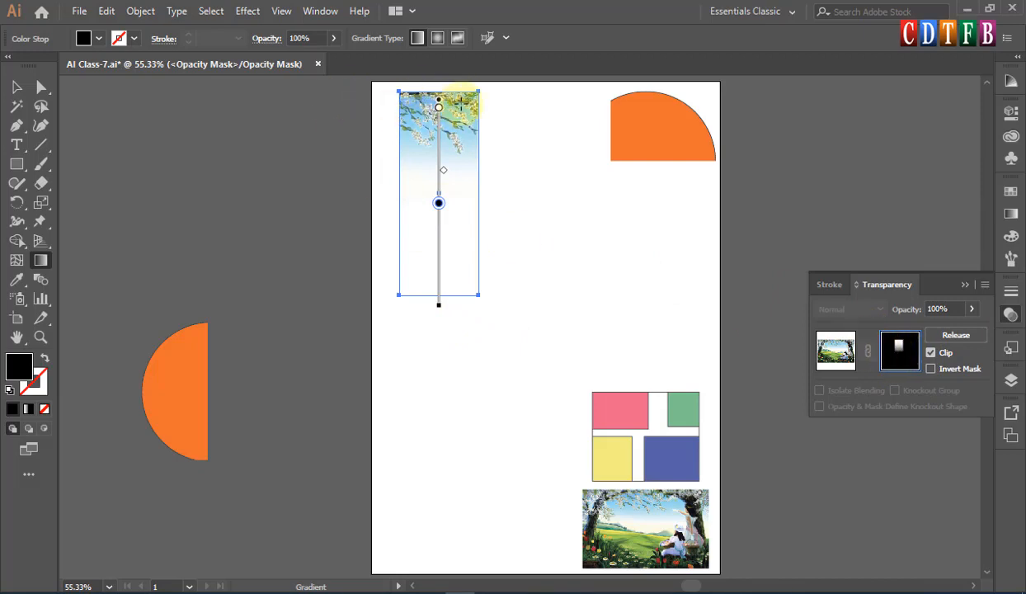
{"action": "left_click_drag", "start_coordinate": [440, 206], "coordinate": [439, 263]}
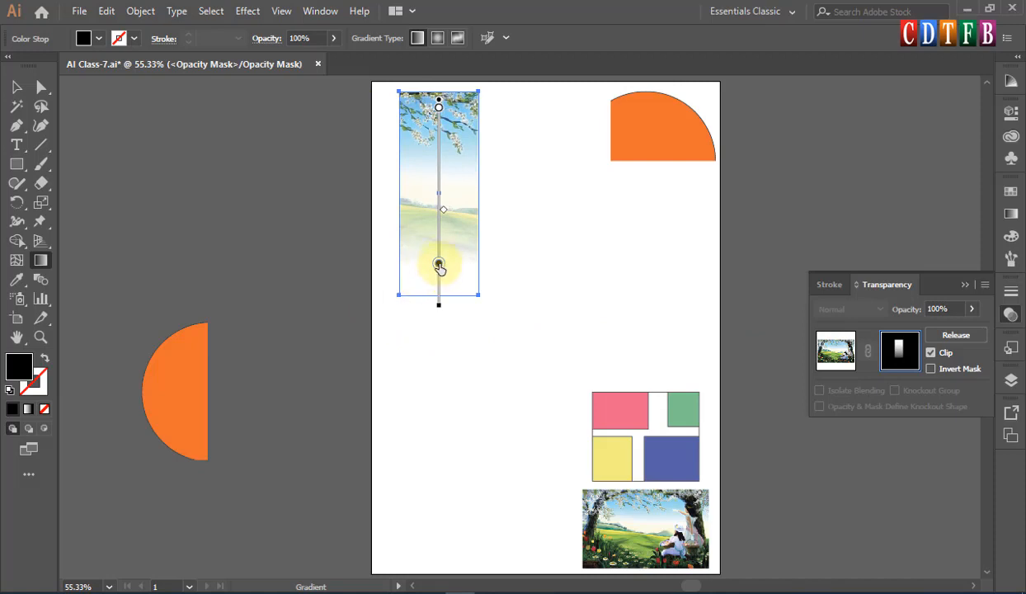
{"action": "left_click_drag", "start_coordinate": [439, 265], "coordinate": [438, 242]}
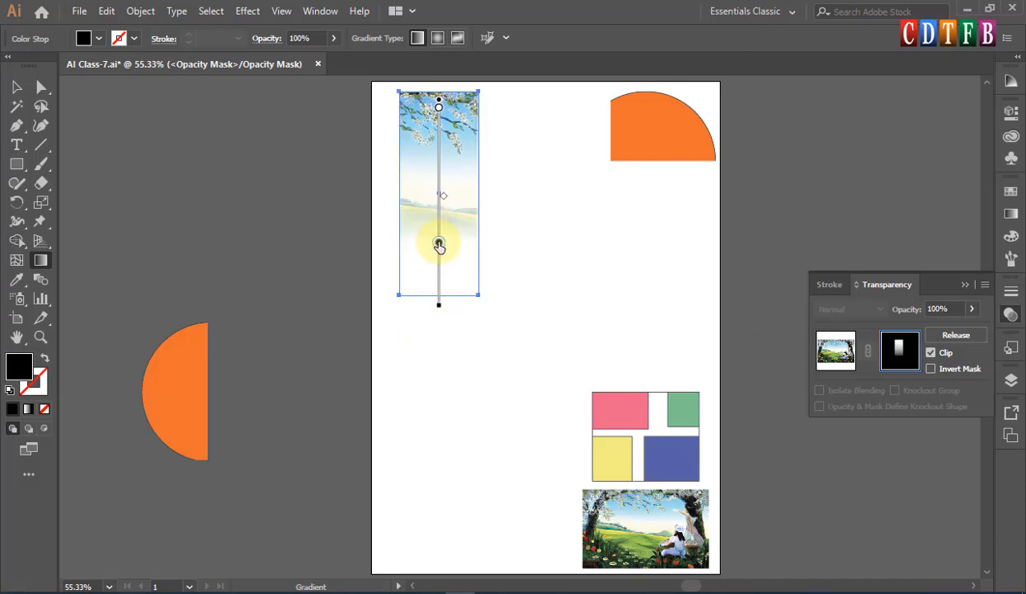
{"action": "left_click_drag", "start_coordinate": [438, 245], "coordinate": [438, 307]}
Recolour the lower gradient stop with the K=40 grey and move it up to about the middle of the picture
{"action": "double_click", "coordinate": [439, 299]}
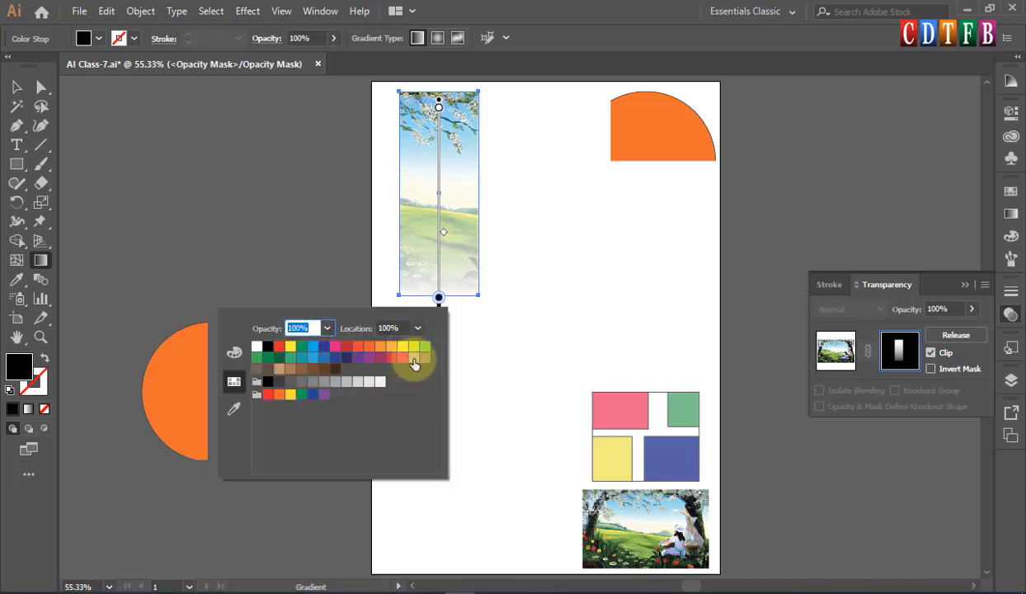
{"action": "left_click", "coordinate": [334, 383]}
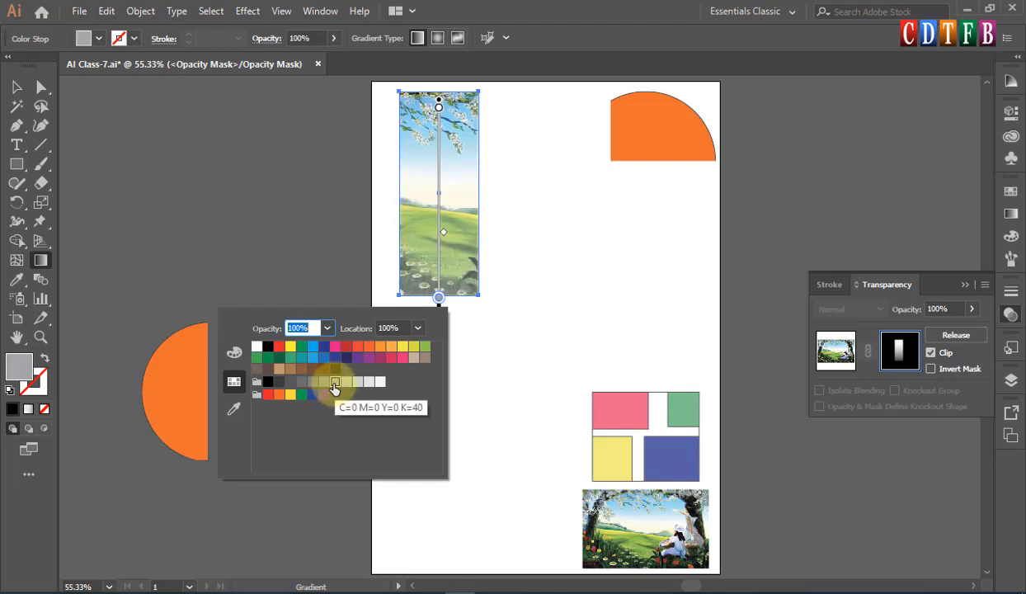
{"action": "left_click", "coordinate": [440, 300]}
{"action": "double_click", "coordinate": [439, 300]}
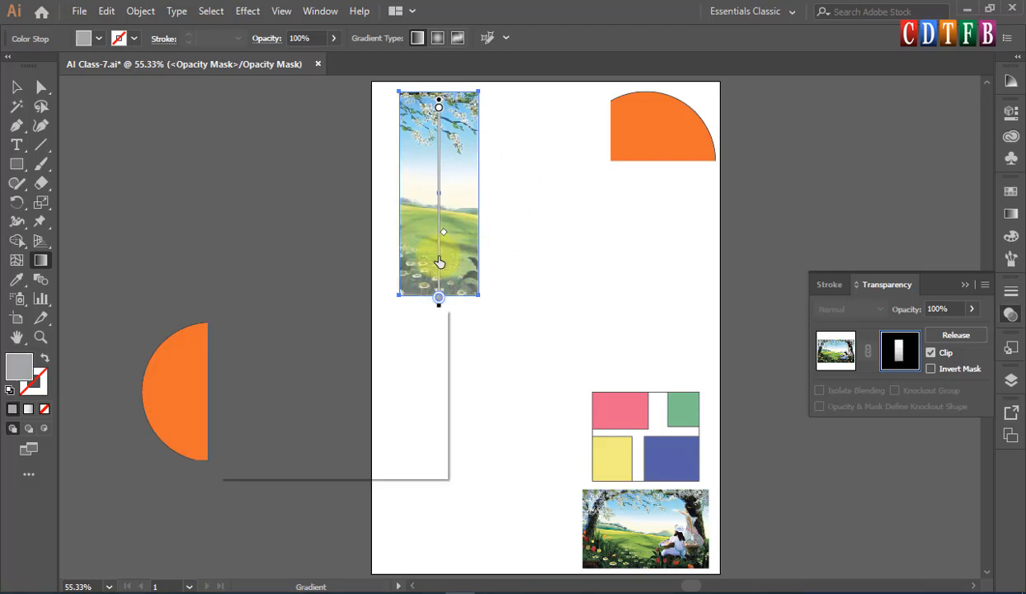
{"action": "left_click", "coordinate": [442, 299]}
{"action": "left_click_drag", "start_coordinate": [441, 301], "coordinate": [438, 192]}
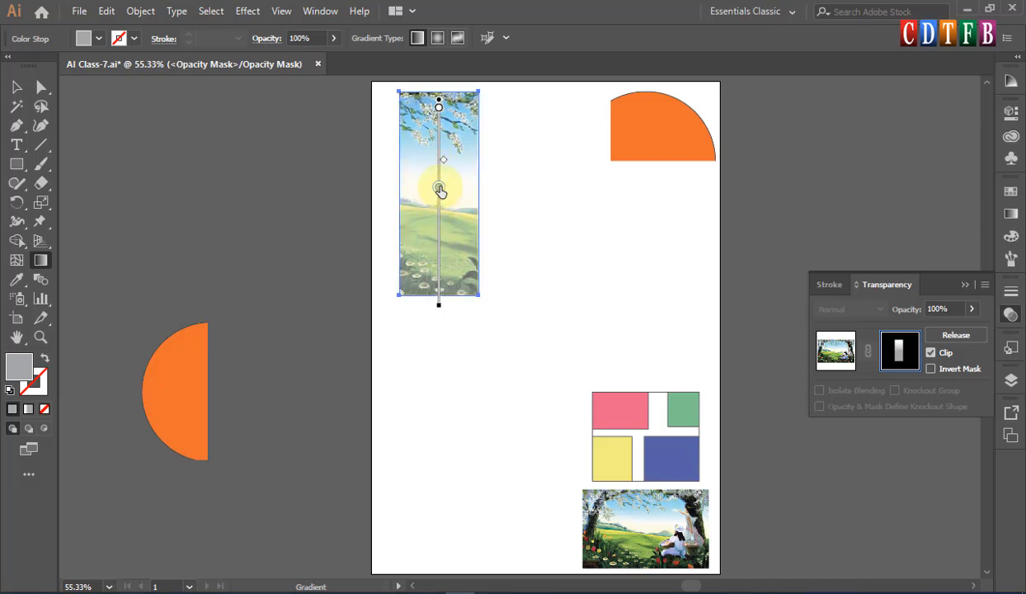
{"action": "left_click_drag", "start_coordinate": [440, 192], "coordinate": [440, 206]}
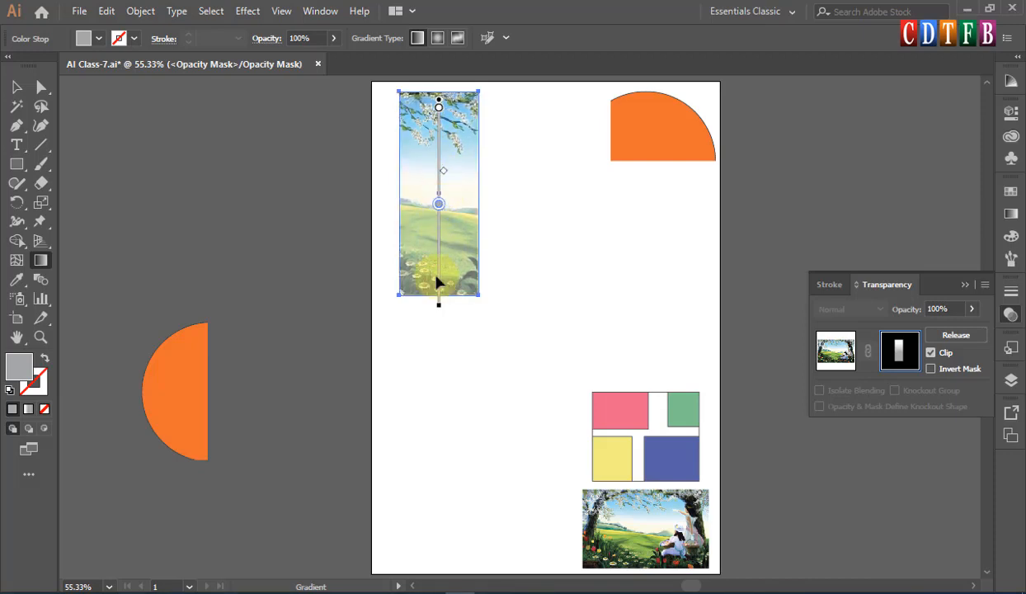
Recolour the grey gradient stop white and move it back to the gradient's lower end
{"action": "double_click", "coordinate": [439, 205]}
{"action": "left_click", "coordinate": [257, 253]}
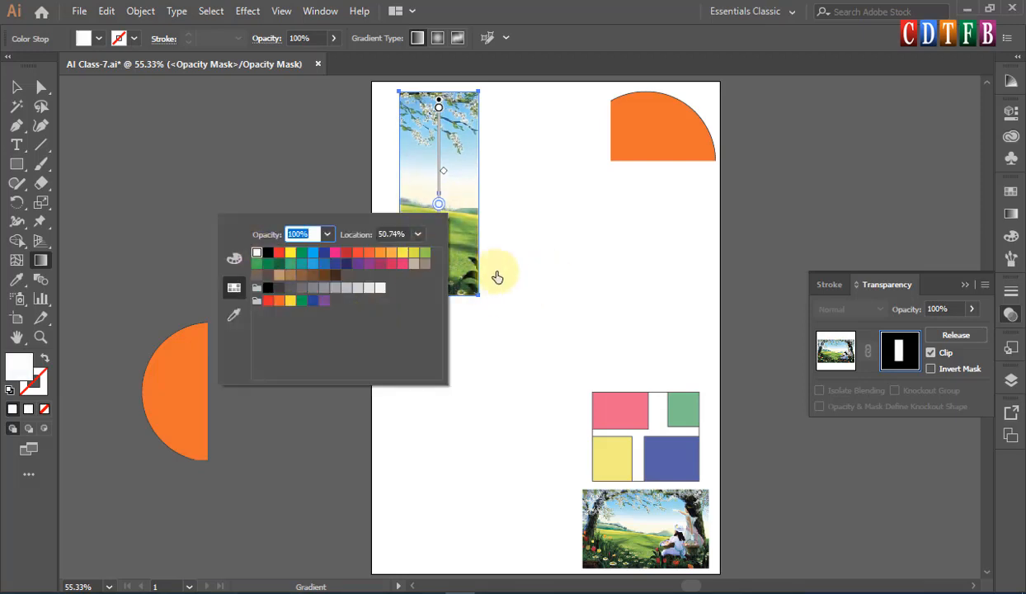
{"action": "left_click", "coordinate": [263, 161]}
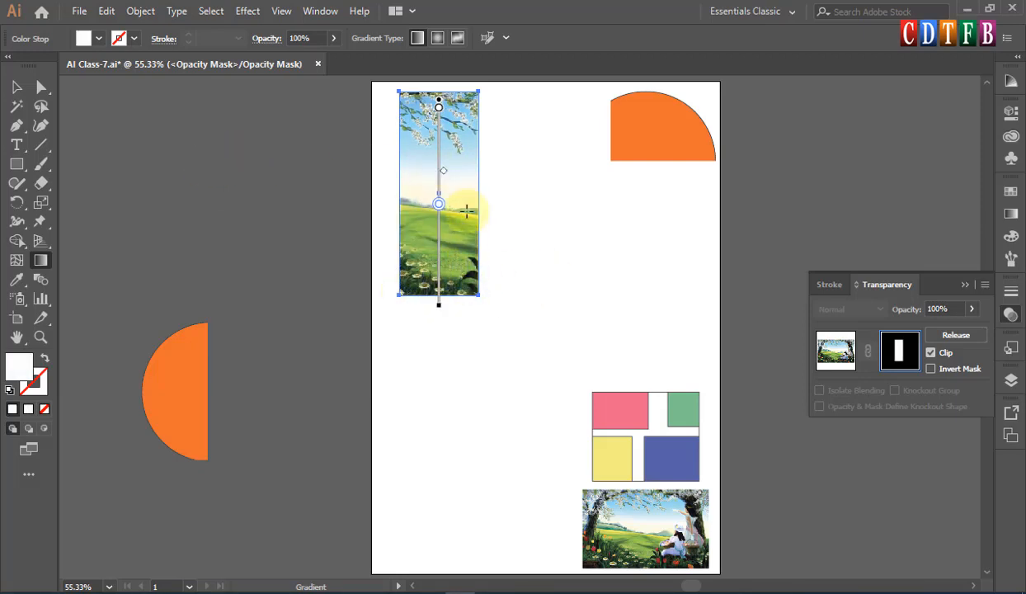
{"action": "left_click_drag", "start_coordinate": [441, 211], "coordinate": [440, 298]}
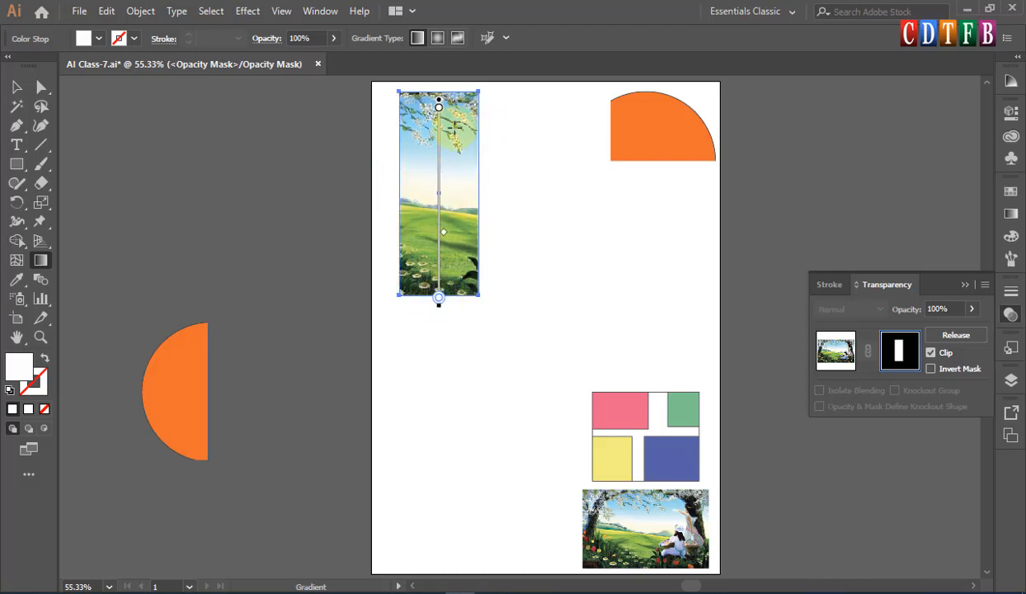
Select the upper gradient stop, float the swatches beside the artboard and display the gradient settings alongside them
{"action": "left_click", "coordinate": [439, 108]}
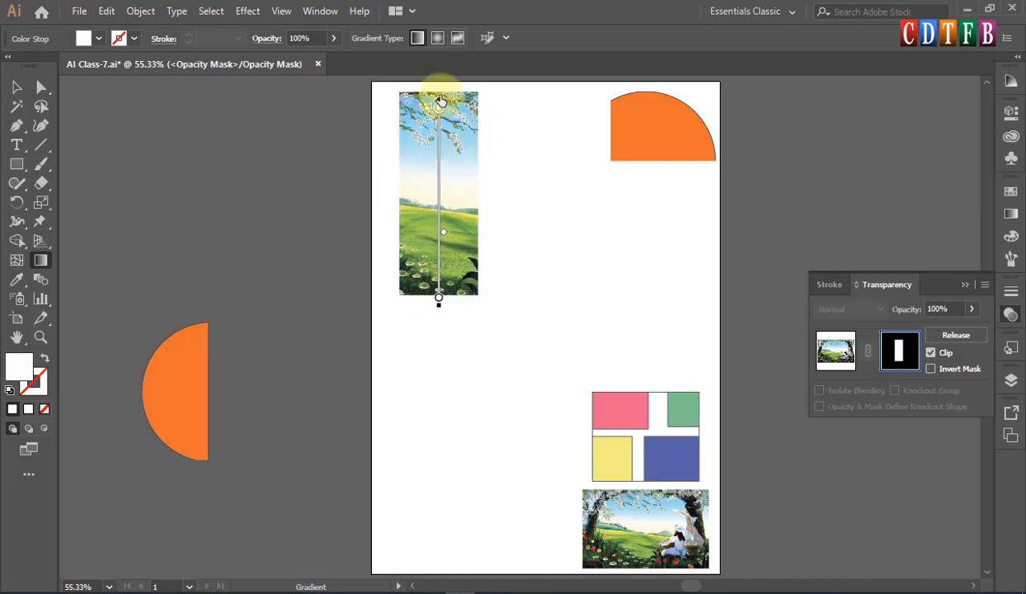
{"action": "left_click", "coordinate": [1010, 214]}
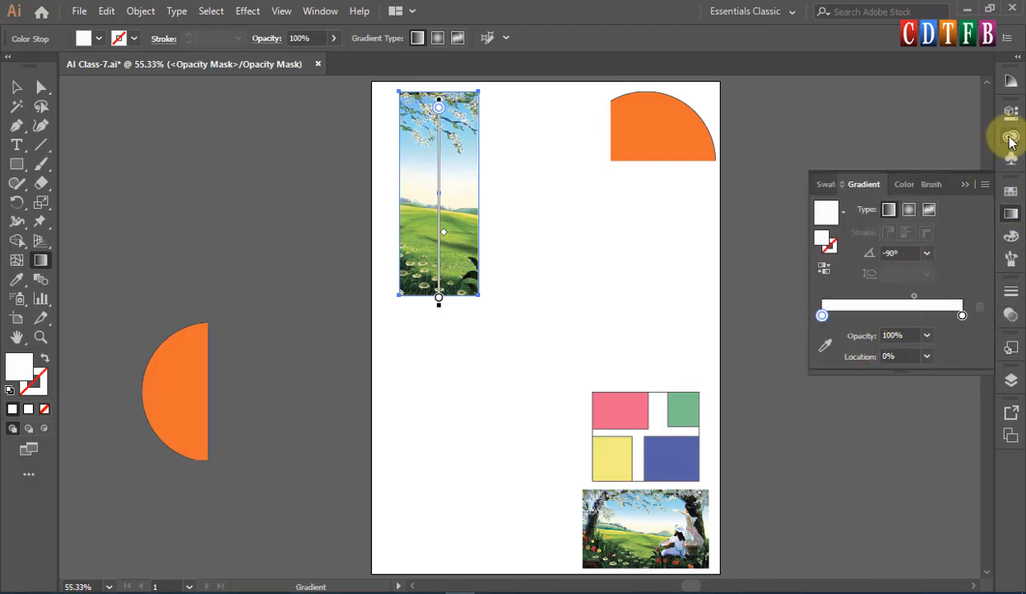
{"action": "left_click_drag", "start_coordinate": [1014, 200], "coordinate": [254, 223]}
{"action": "left_click", "coordinate": [254, 223]}
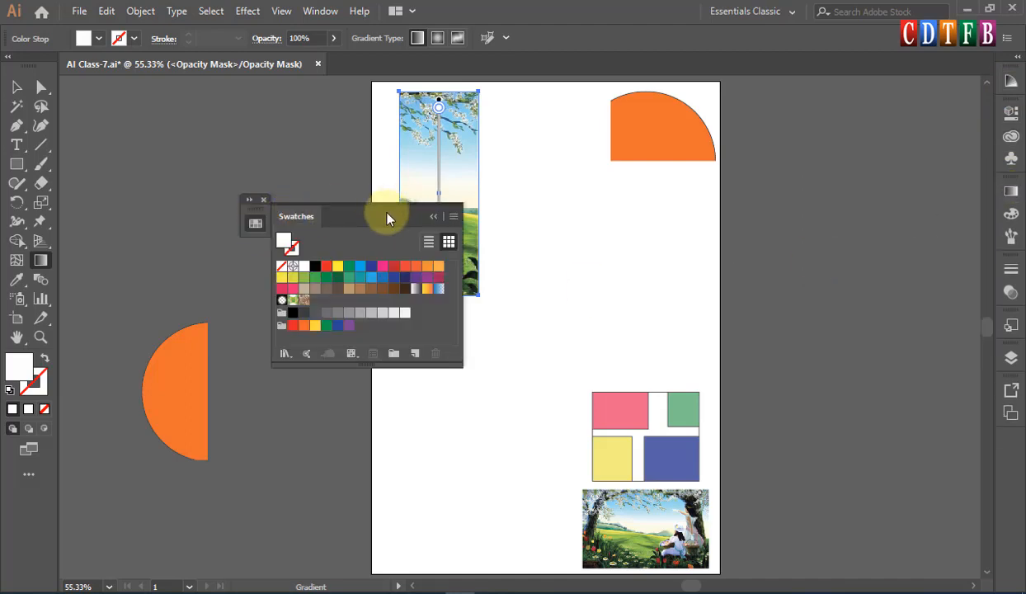
{"action": "left_click_drag", "start_coordinate": [388, 217], "coordinate": [209, 156]}
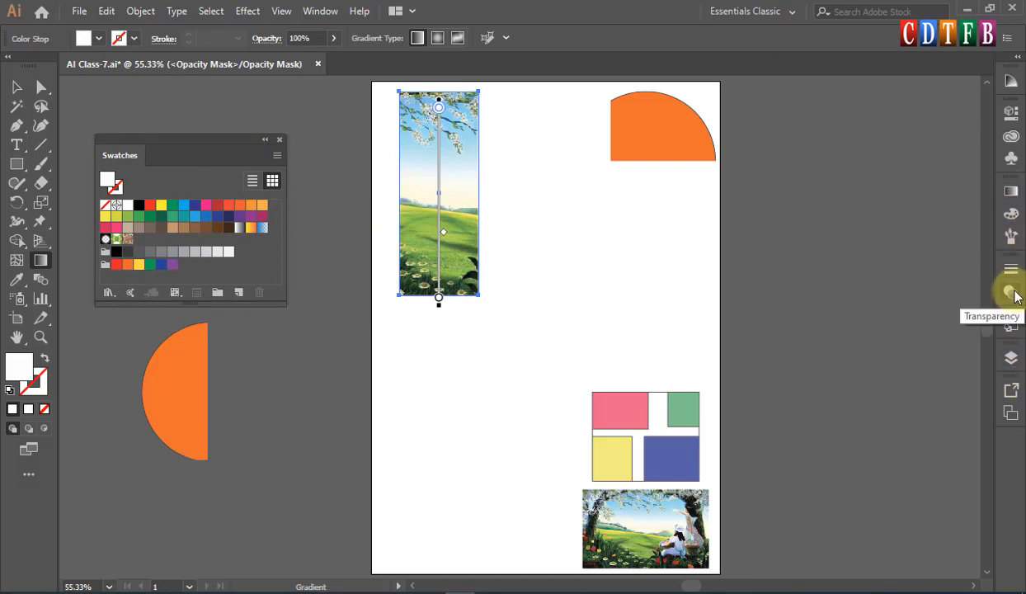
{"action": "left_click", "coordinate": [1009, 192]}
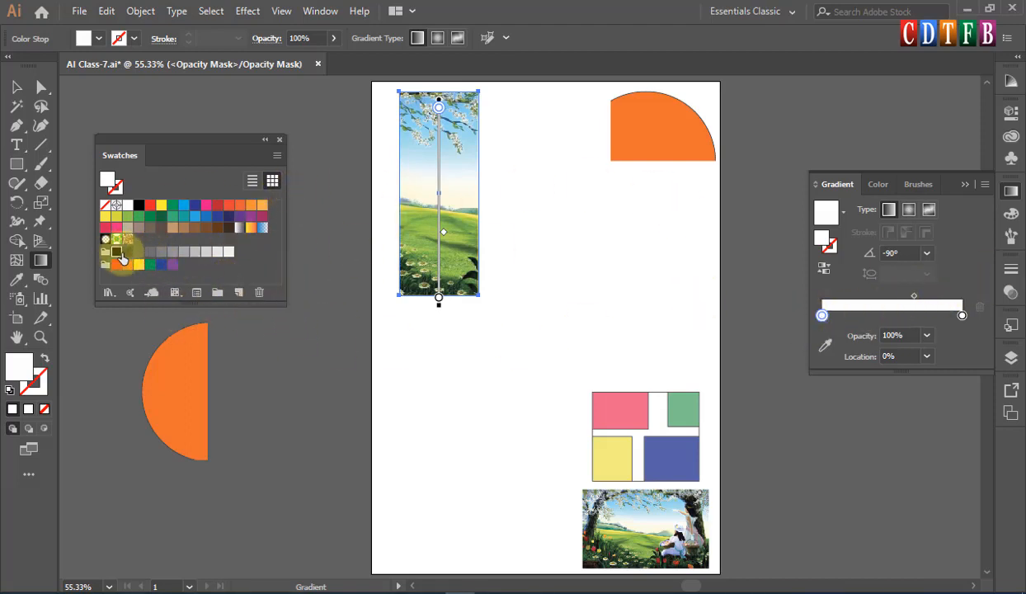
Recolour the gradient's starting stop black and move it to about 20%, adding a near-white stop at 0%
{"action": "left_click_drag", "start_coordinate": [822, 316], "coordinate": [822, 315]}
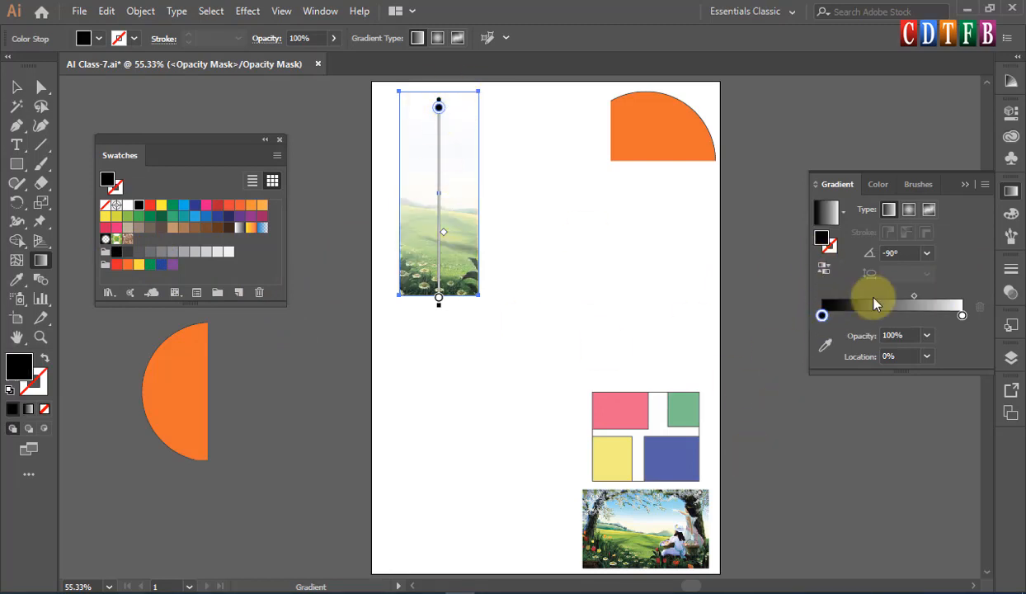
{"action": "left_click_drag", "start_coordinate": [822, 316], "coordinate": [889, 317]}
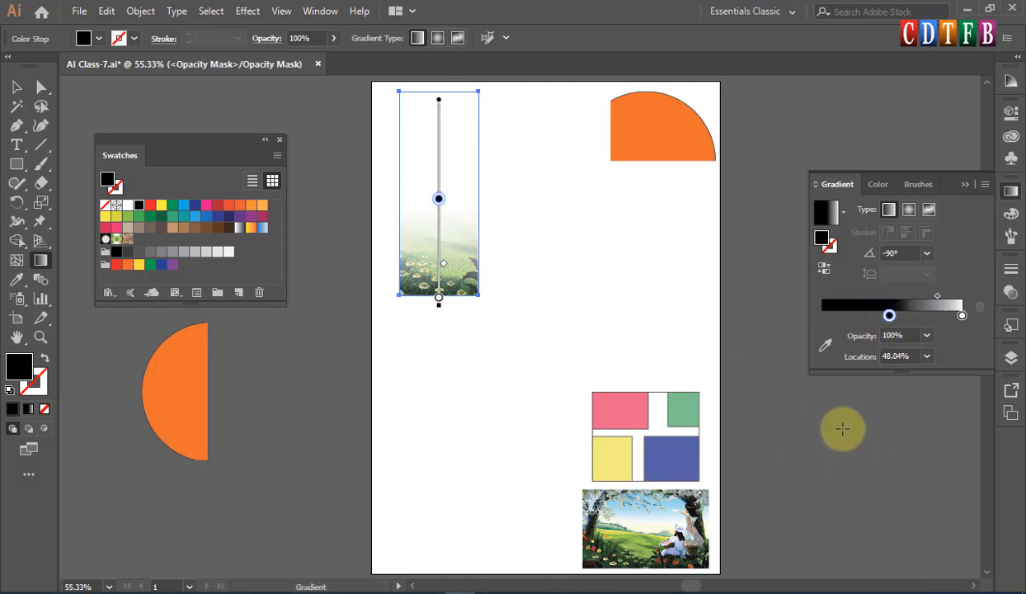
{"action": "left_click_drag", "start_coordinate": [226, 254], "coordinate": [879, 265]}
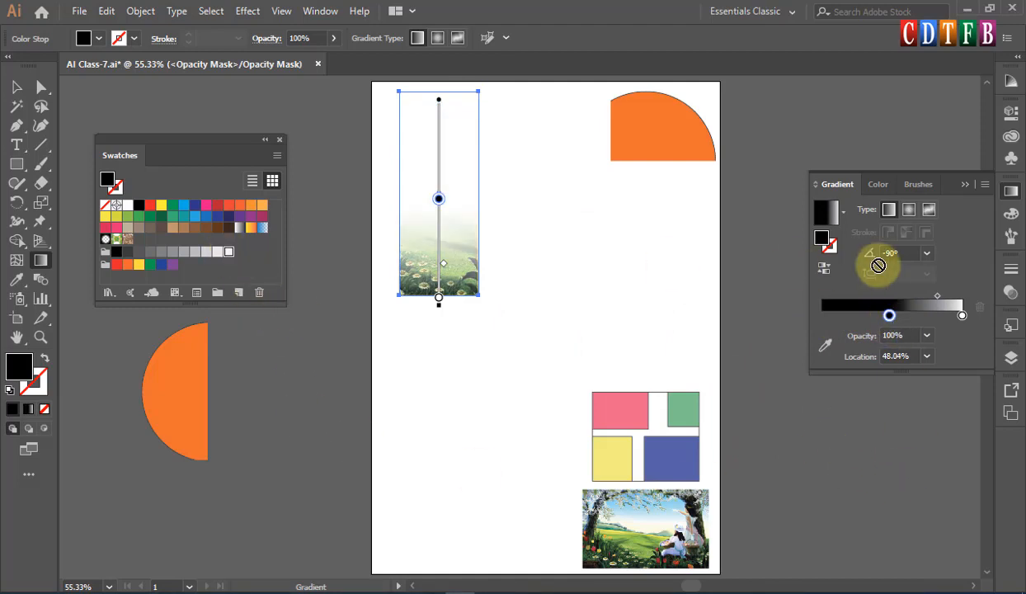
{"action": "left_click_drag", "start_coordinate": [823, 313], "coordinate": [781, 313]}
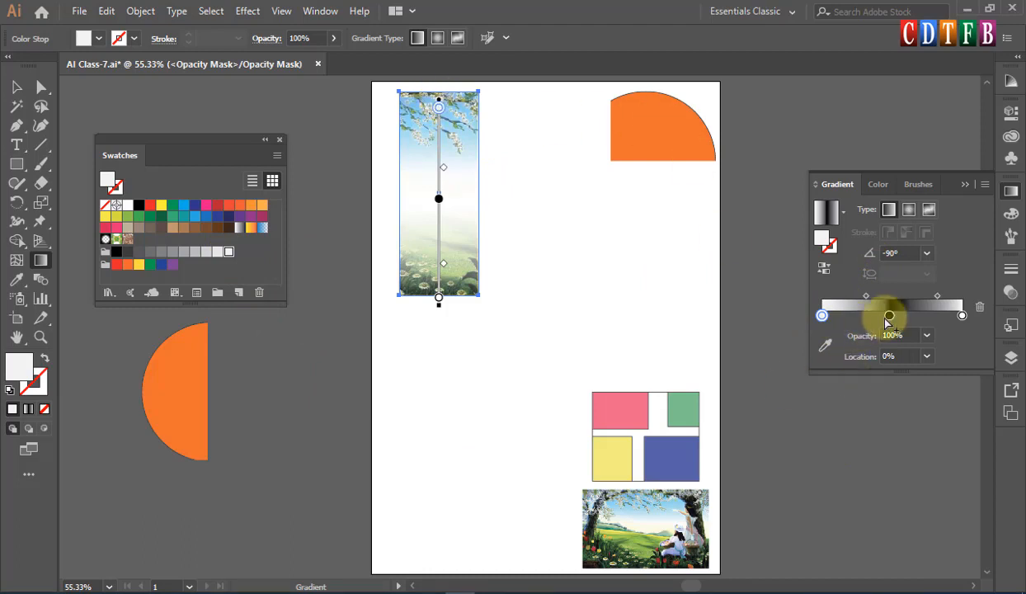
{"action": "left_click_drag", "start_coordinate": [889, 322], "coordinate": [852, 321]}
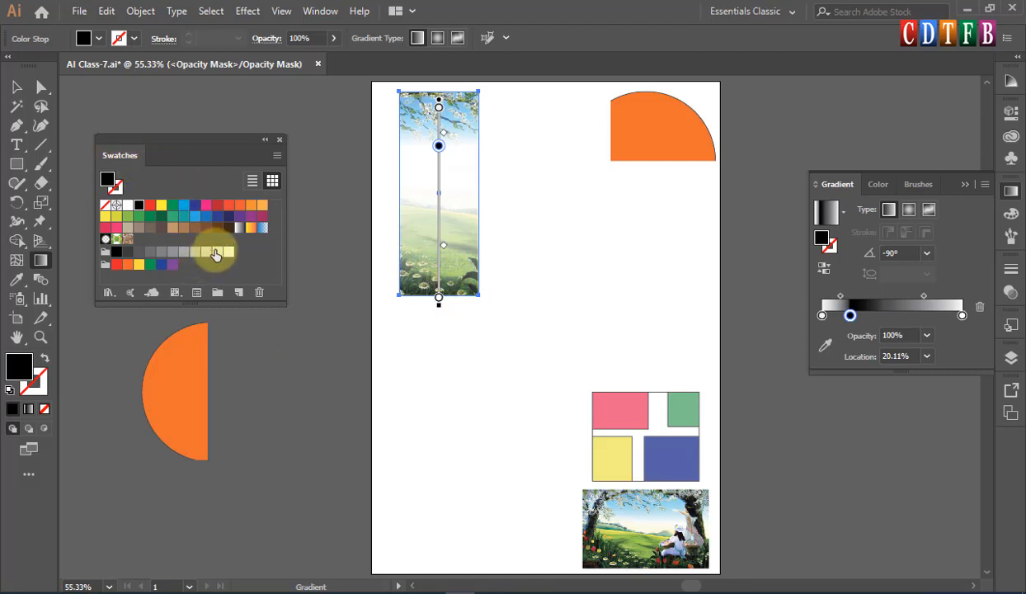
Add a near-white stop at about 35% and a black stop at about 53% to the mask gradient
{"action": "left_click_drag", "start_coordinate": [232, 255], "coordinate": [872, 310]}
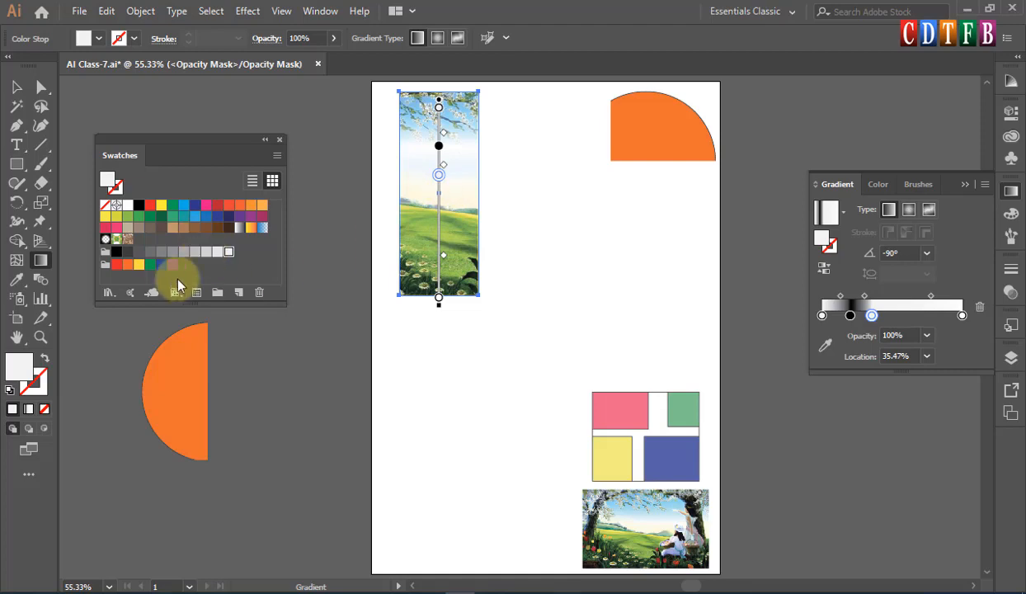
{"action": "left_click_drag", "start_coordinate": [116, 252], "coordinate": [889, 315]}
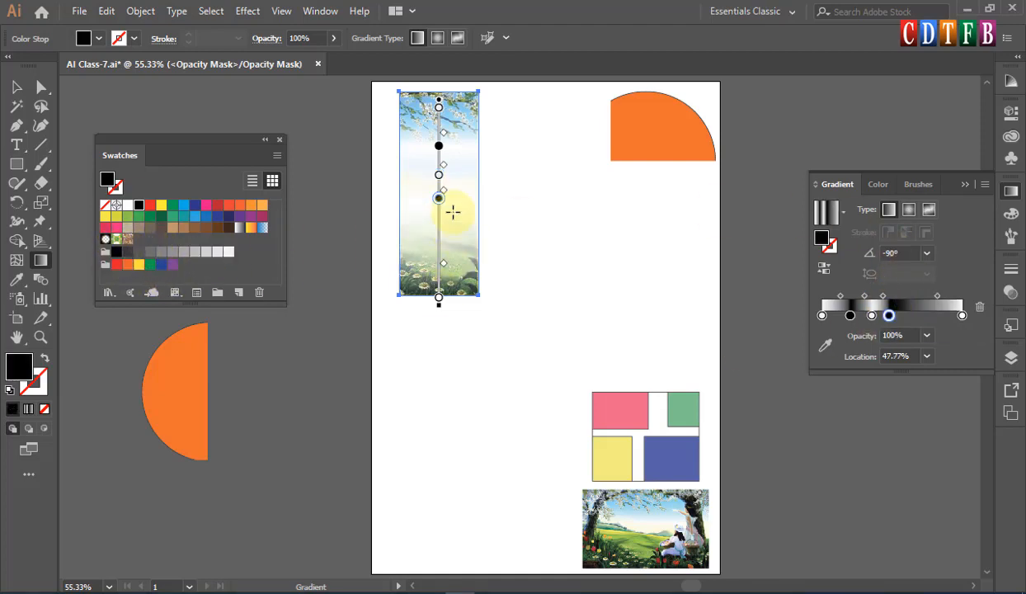
{"action": "left_click_drag", "start_coordinate": [439, 201], "coordinate": [439, 207]}
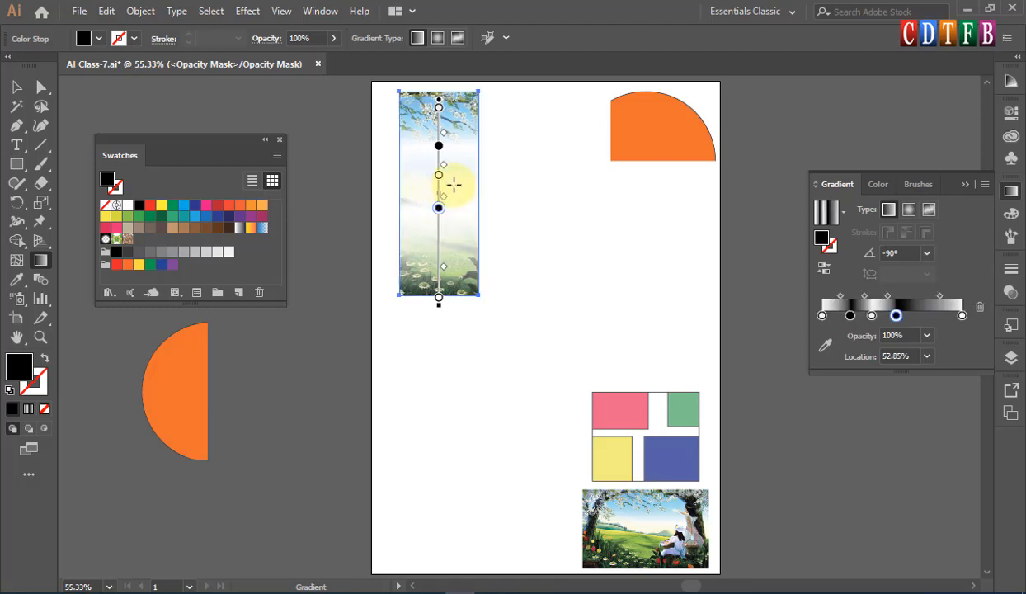
Add a mid-grey stop at about 73% and a near-white stop at about 81% to the mask gradient
{"action": "left_click", "coordinate": [171, 253]}
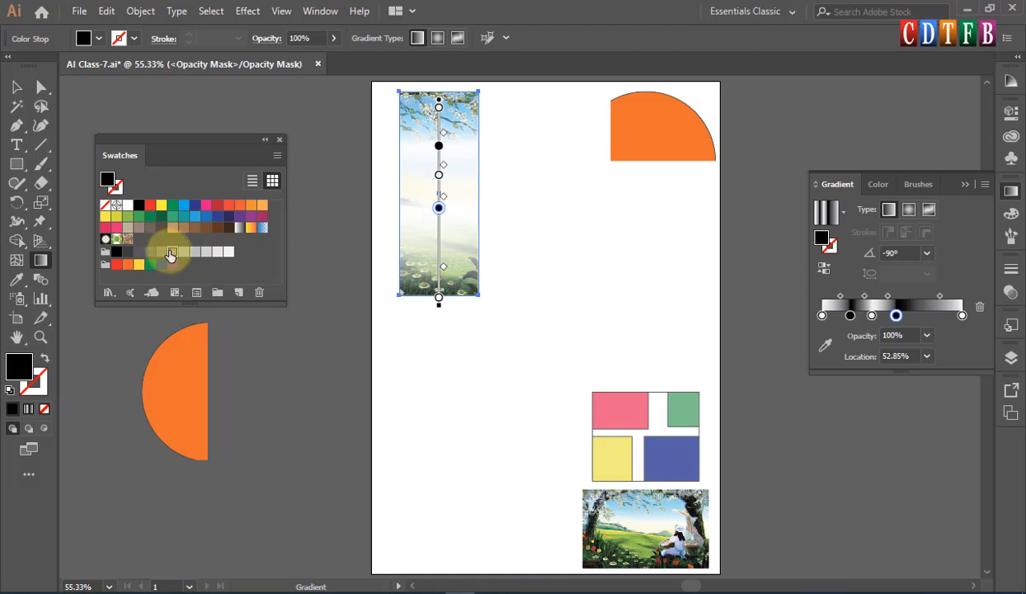
{"action": "left_click", "coordinate": [925, 315]}
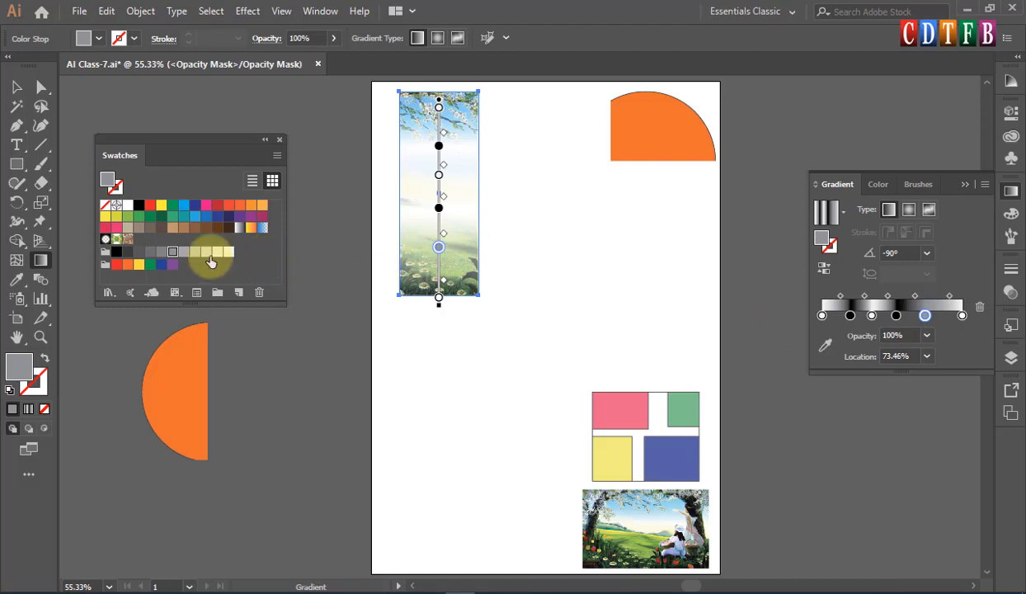
{"action": "left_click_drag", "start_coordinate": [230, 251], "coordinate": [927, 270]}
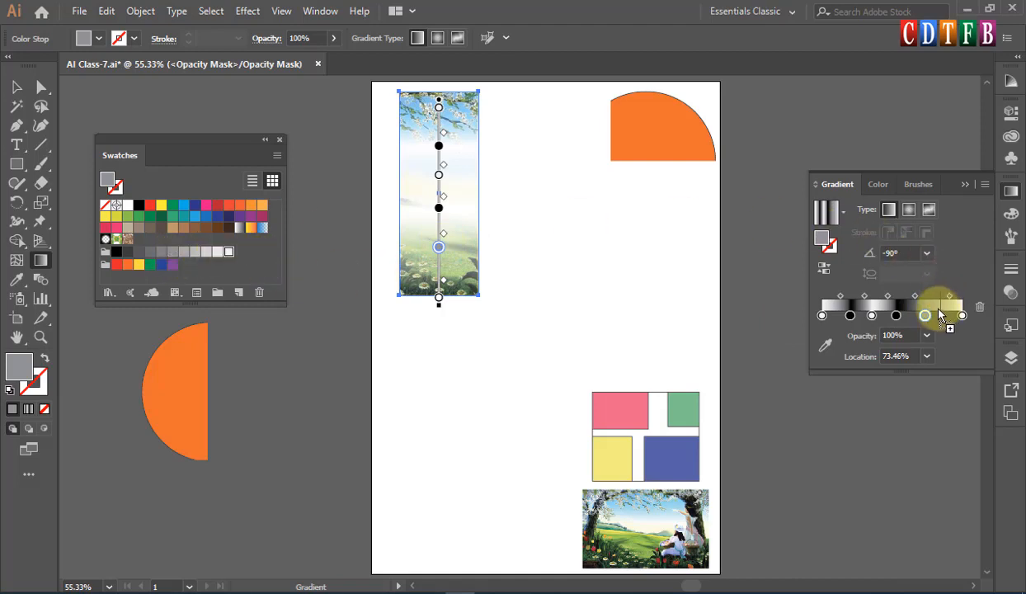
{"action": "left_click_drag", "start_coordinate": [938, 315], "coordinate": [935, 315]}
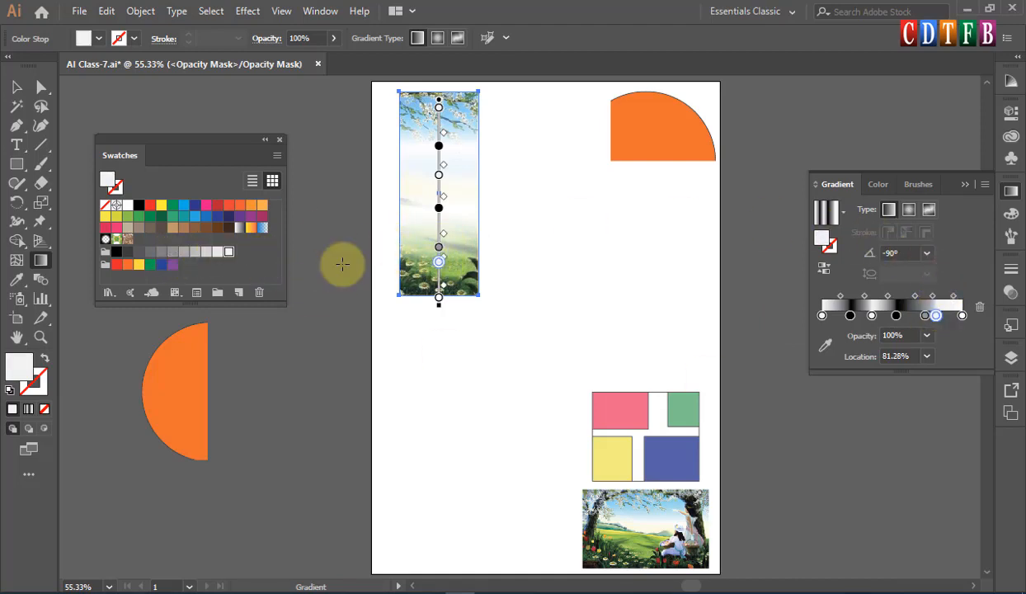
Recolour the mask gradient's end stop black and add a near-white stop just before it
{"action": "double_click", "coordinate": [962, 315]}
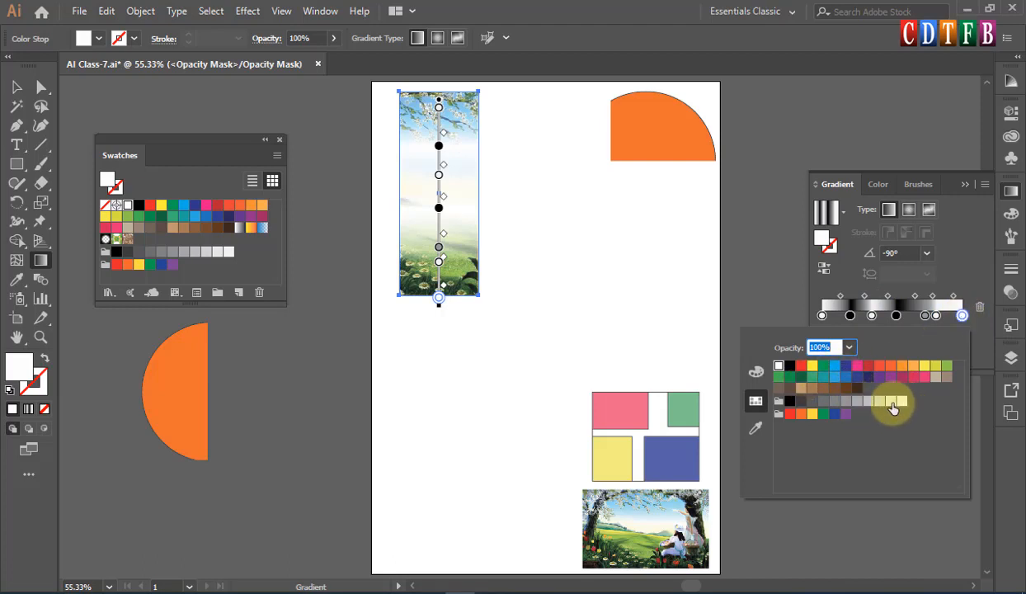
{"action": "left_click", "coordinate": [789, 402]}
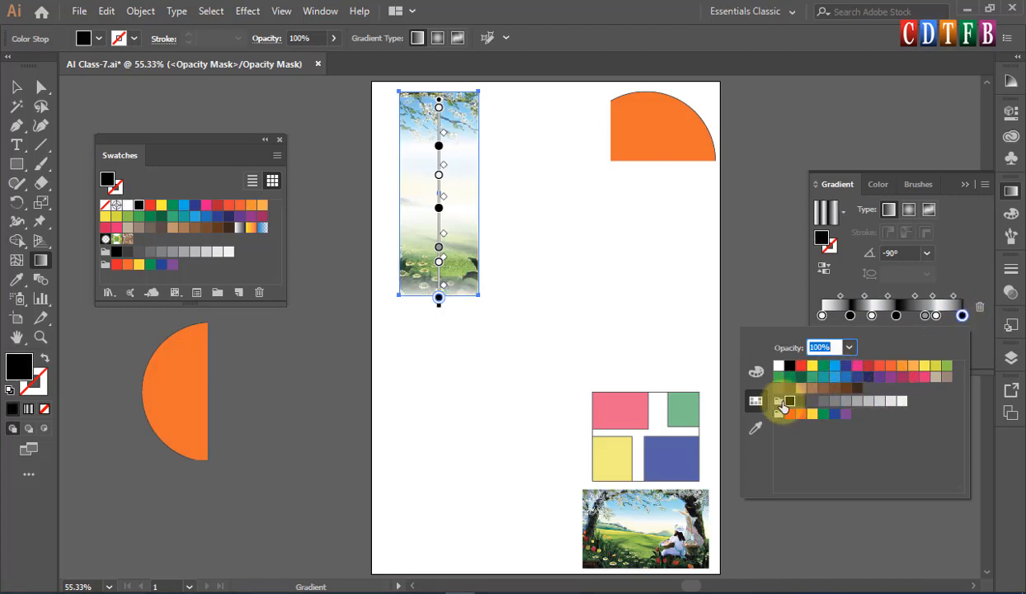
{"action": "left_click", "coordinate": [938, 320]}
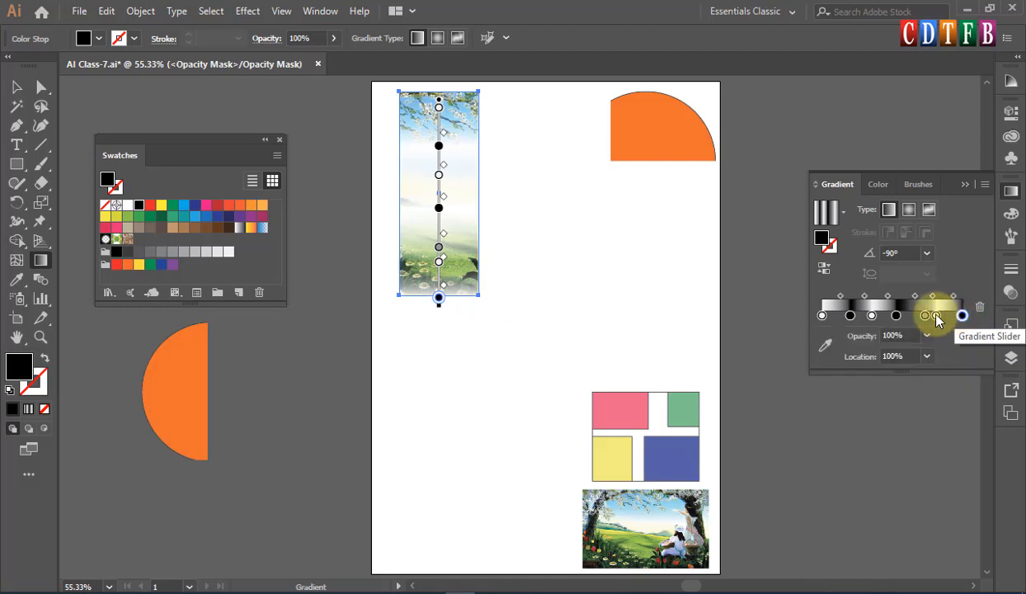
{"action": "left_click_drag", "start_coordinate": [936, 320], "coordinate": [951, 320]}
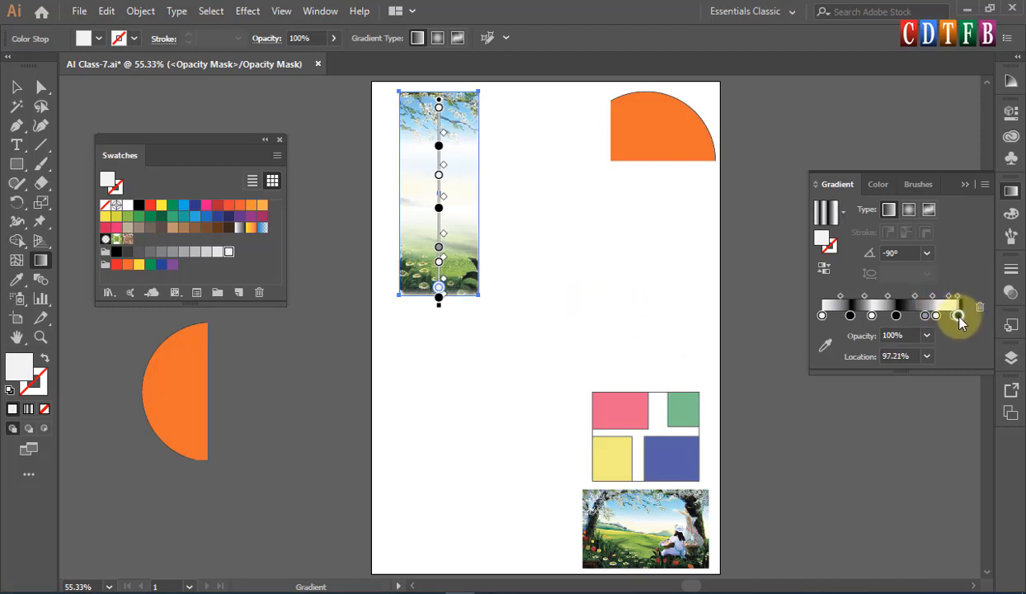
Move the gradient's black end stop to about 97.7% and the near-white stop before it to about 89.6%
{"action": "left_click_drag", "start_coordinate": [957, 320], "coordinate": [956, 319]}
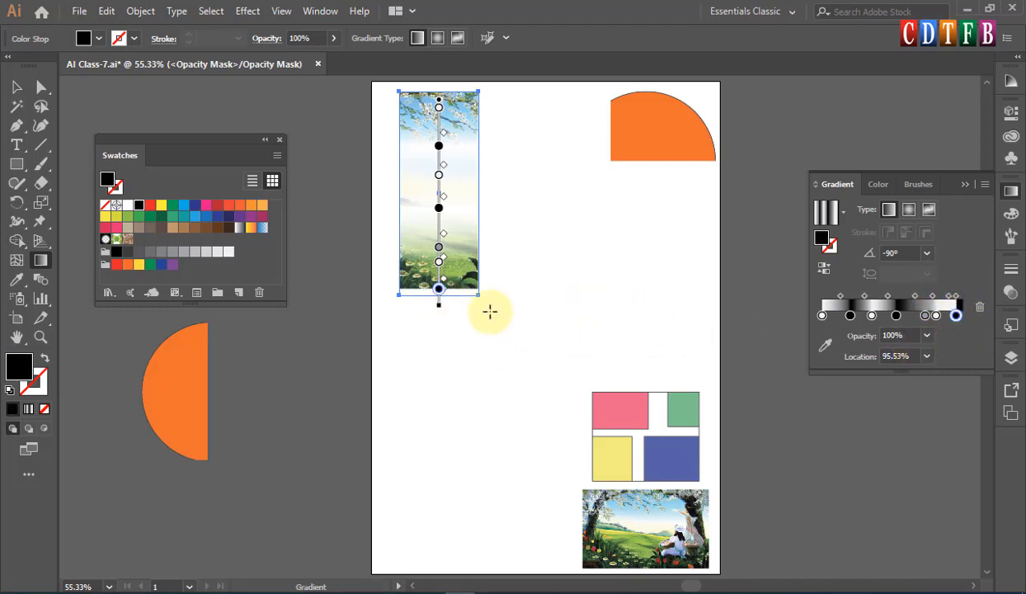
{"action": "scroll", "coordinate": [444, 300], "scroll_direction": "up", "scroll_amount": 5}
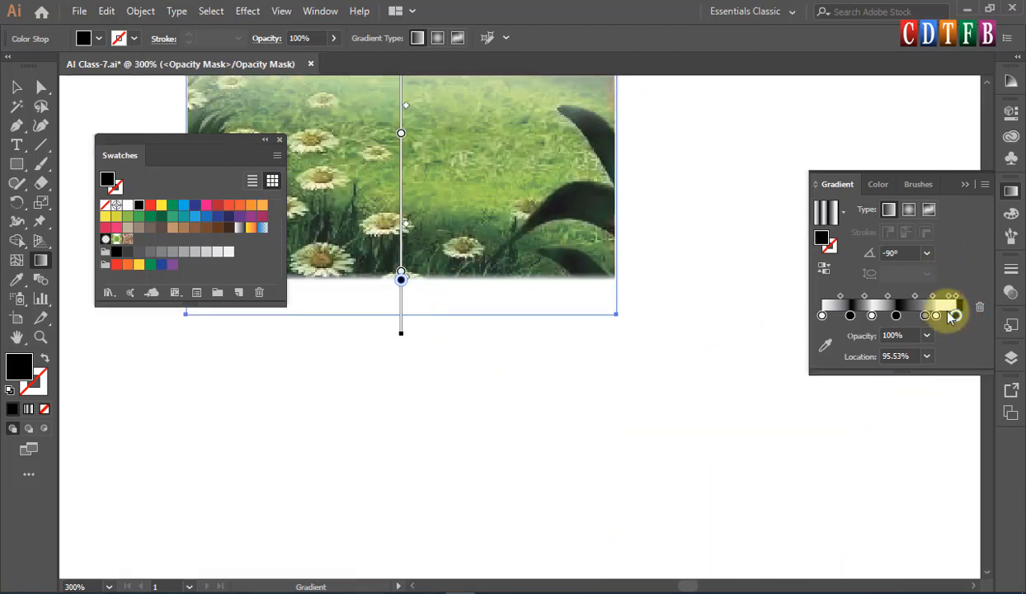
{"action": "left_click_drag", "start_coordinate": [958, 316], "coordinate": [962, 316]}
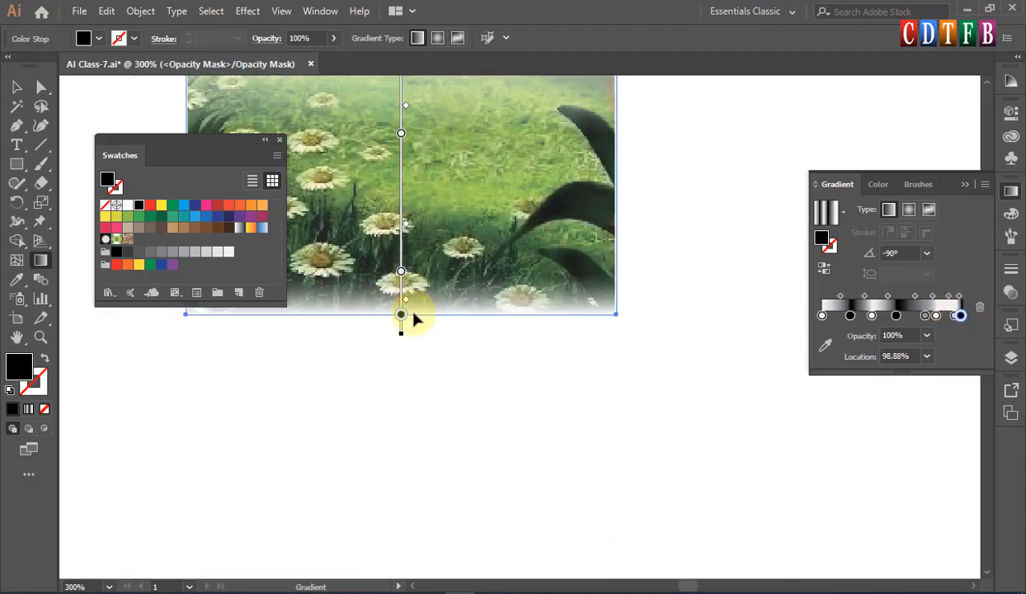
{"action": "mouse_move", "coordinate": [402, 317]}
{"action": "left_mouse_down"}
{"action": "mouse_move", "coordinate": [401, 293]}
{"action": "mouse_move", "coordinate": [404, 359]}
{"action": "mouse_move", "coordinate": [404, 308]}
{"action": "left_mouse_up"}
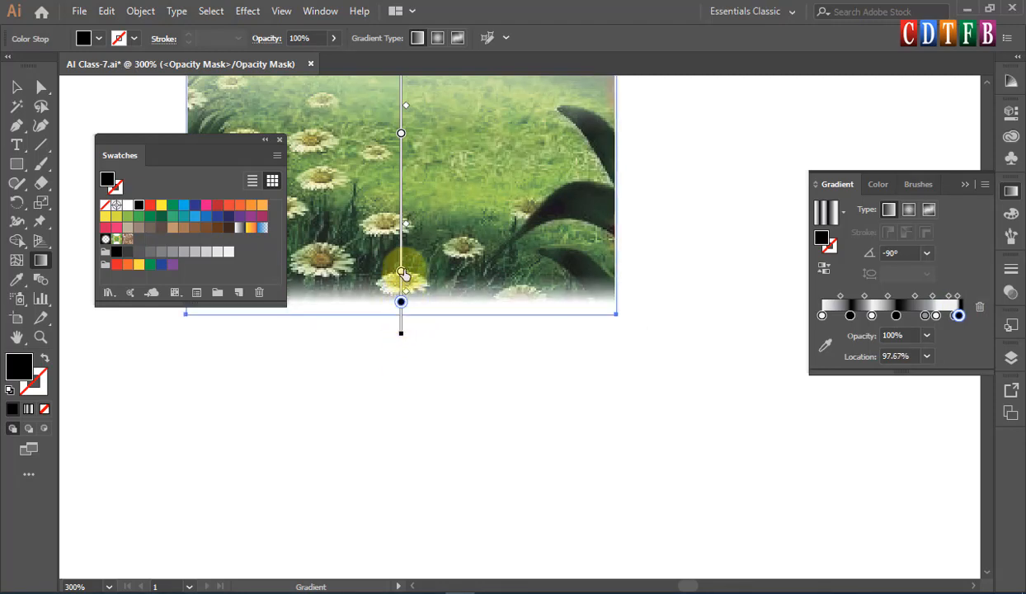
{"action": "left_click_drag", "start_coordinate": [404, 237], "coordinate": [414, 217]}
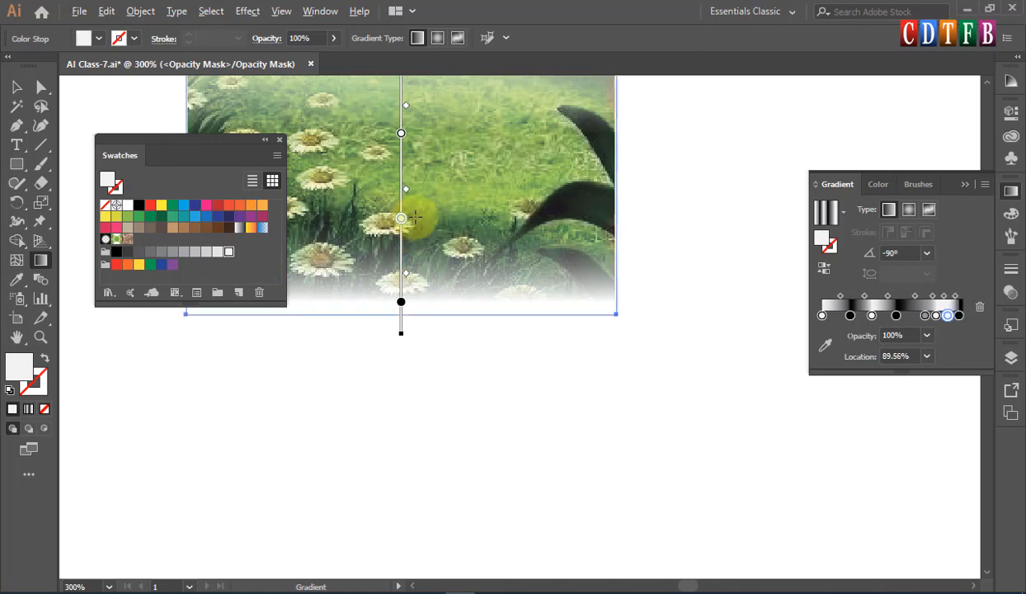
{"action": "scroll", "coordinate": [414, 217], "scroll_direction": "down", "scroll_amount": 4}
{"action": "scroll", "coordinate": [436, 172], "scroll_direction": "up", "scroll_amount": 2}
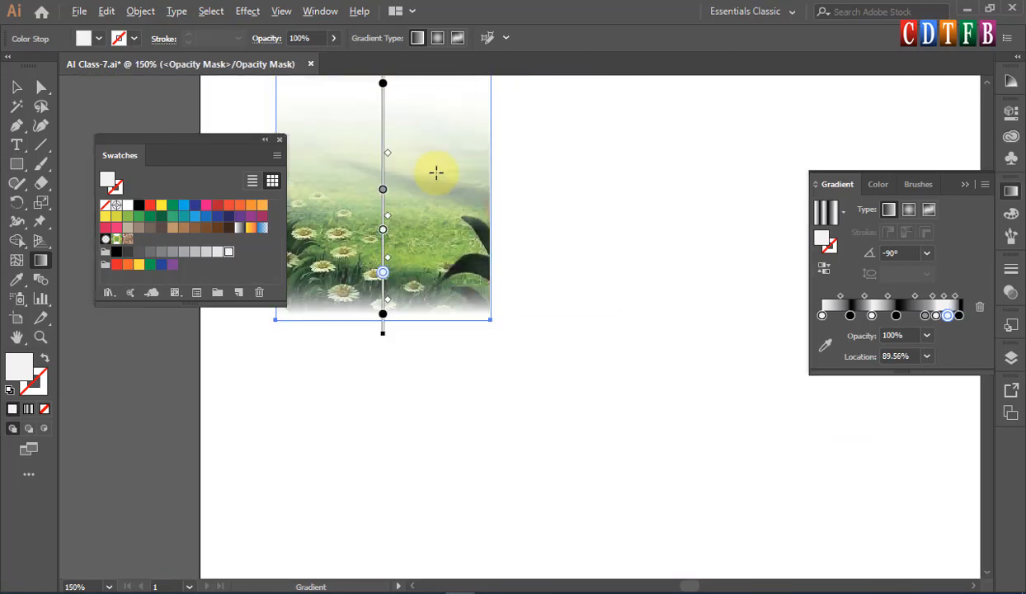
{"action": "scroll", "coordinate": [436, 171], "scroll_direction": "down", "scroll_amount": 2}
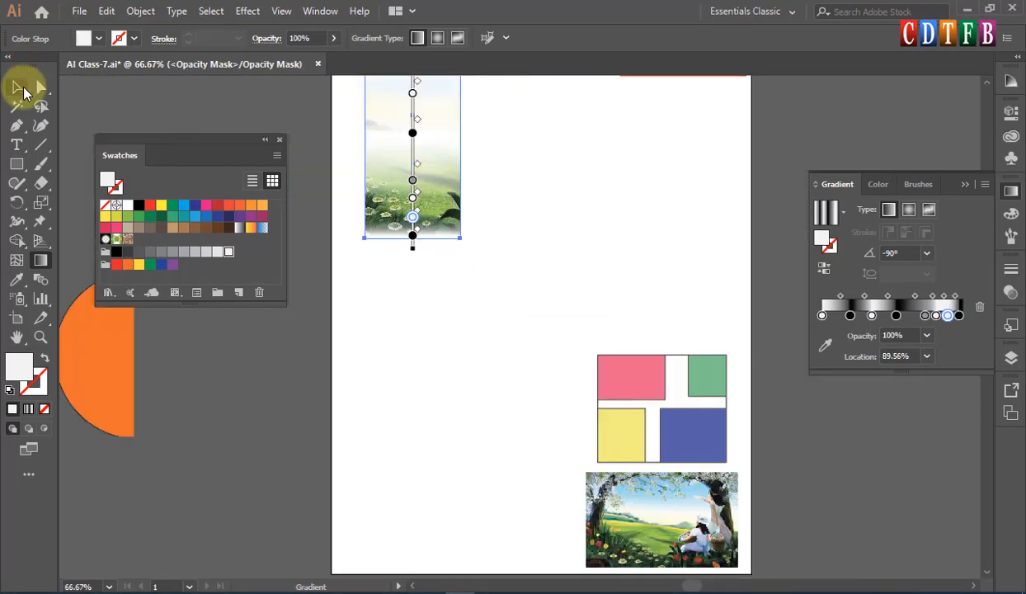
Switch from mask editing back to the garden picture and unlink its opacity mask
{"action": "left_click", "coordinate": [17, 87]}
{"action": "left_click_drag", "start_coordinate": [465, 142], "coordinate": [465, 277]}
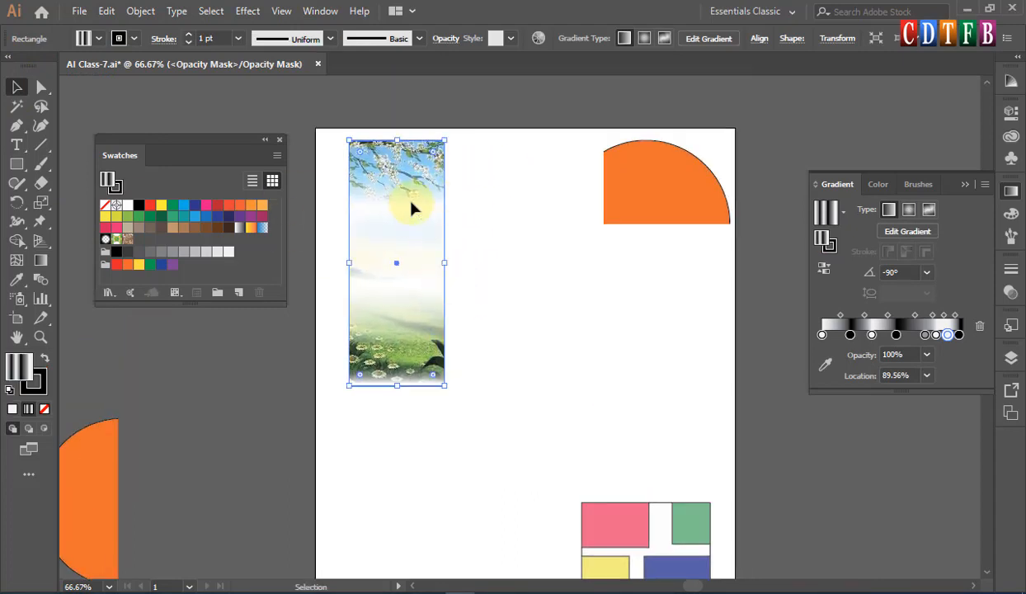
{"action": "left_click_drag", "start_coordinate": [497, 126], "coordinate": [332, 446]}
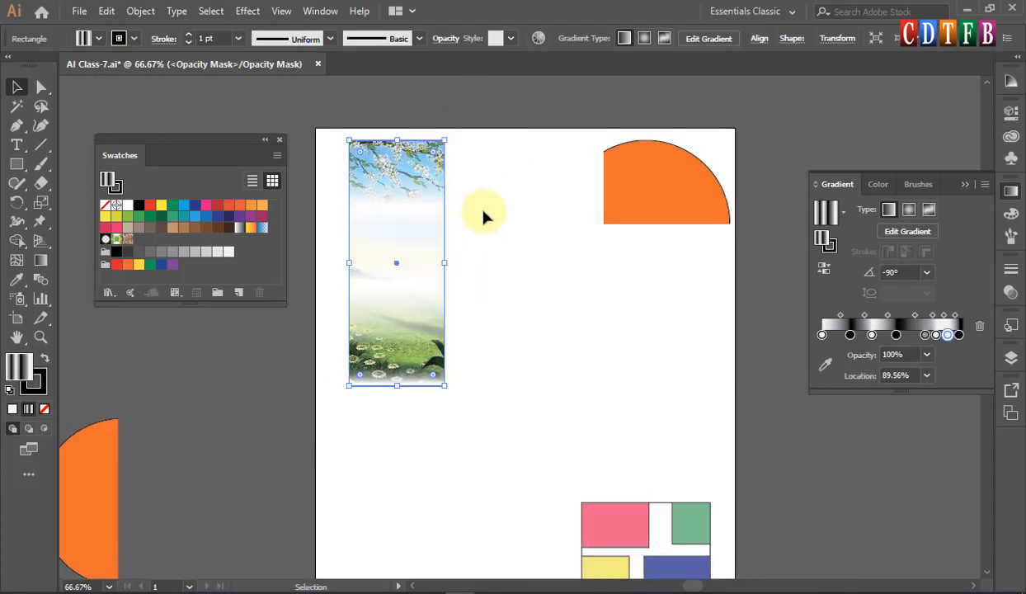
{"action": "left_click", "coordinate": [481, 250]}
{"action": "left_click", "coordinate": [399, 198]}
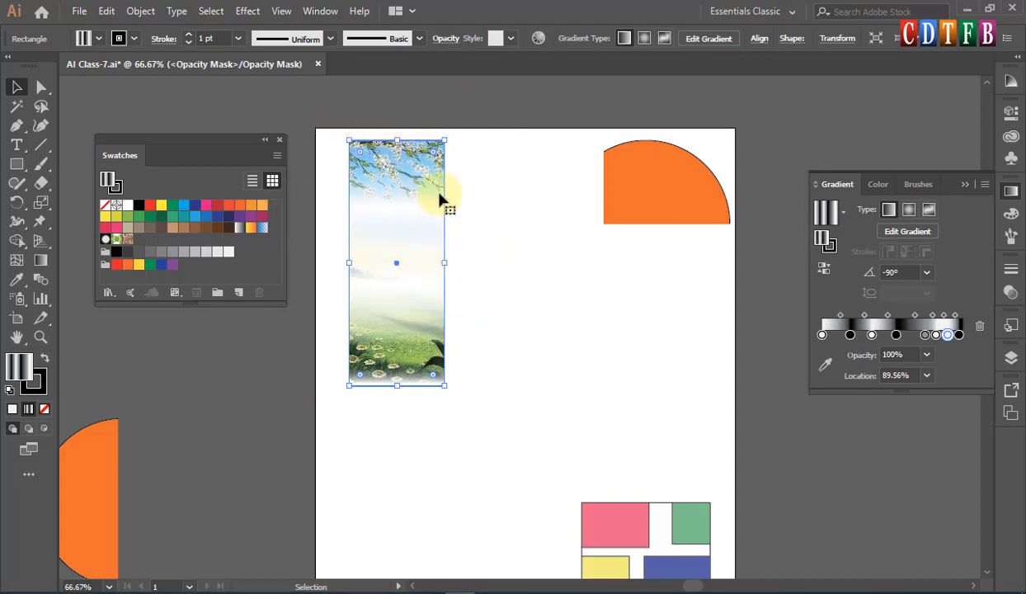
{"action": "left_click", "coordinate": [1010, 293]}
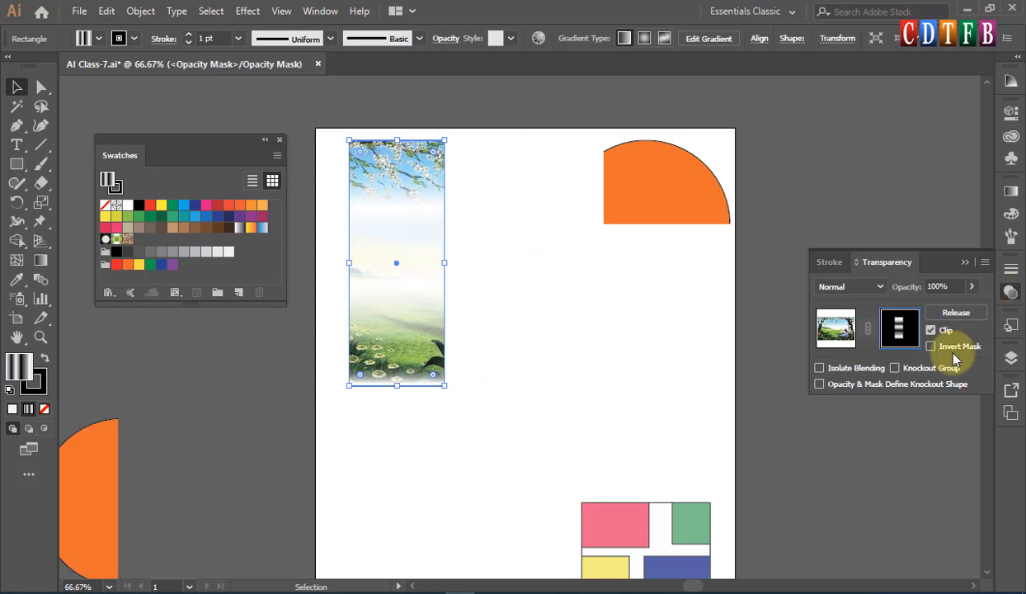
{"action": "left_click", "coordinate": [838, 330]}
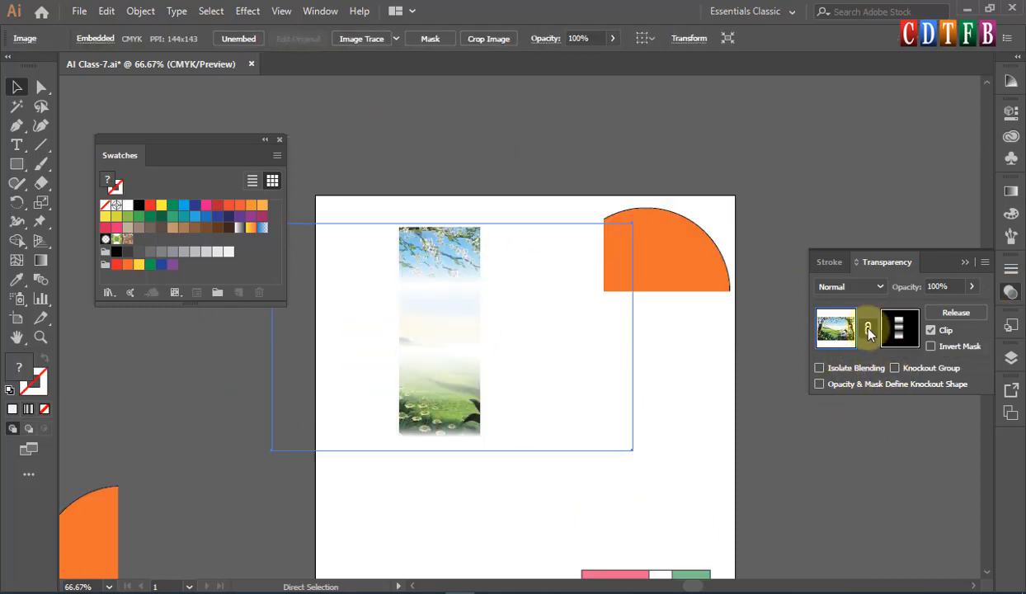
{"action": "left_click", "coordinate": [869, 330]}
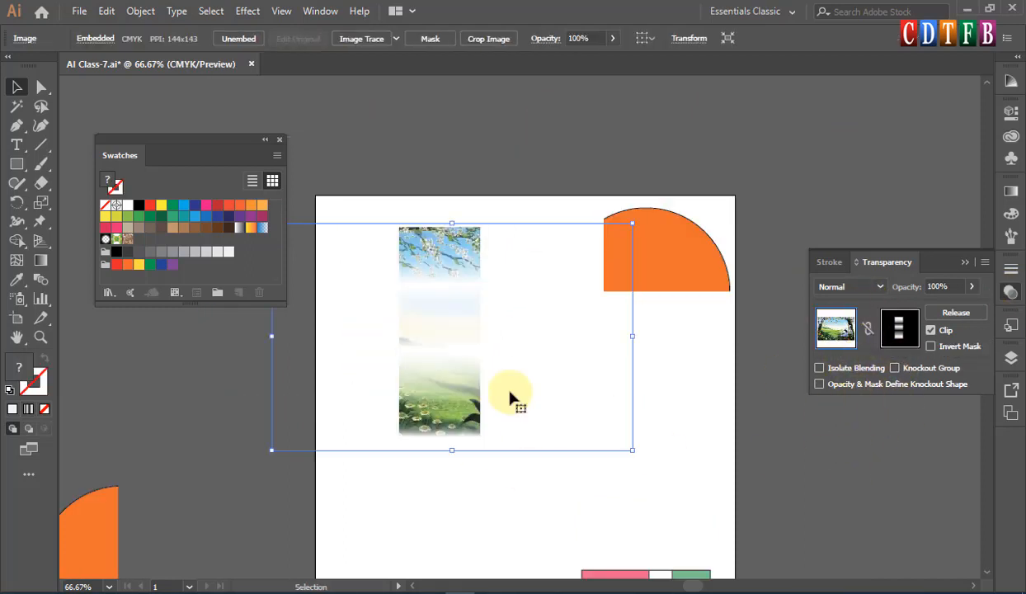
Shift the unlinked garden picture behind its stationary mask until the seated figure lies within the masked strip
{"action": "left_click_drag", "start_coordinate": [420, 334], "coordinate": [495, 327]}
{"action": "left_click_drag", "start_coordinate": [431, 337], "coordinate": [476, 307]}
{"action": "left_click", "coordinate": [868, 330]}
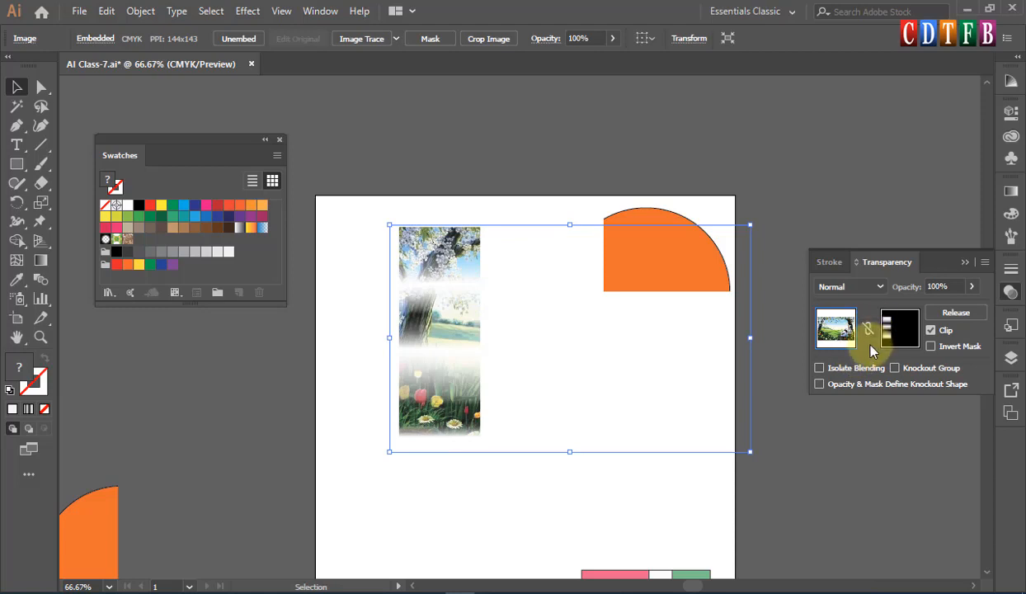
{"action": "left_click_drag", "start_coordinate": [441, 255], "coordinate": [373, 328]}
{"action": "left_click_drag", "start_coordinate": [446, 333], "coordinate": [413, 334]}
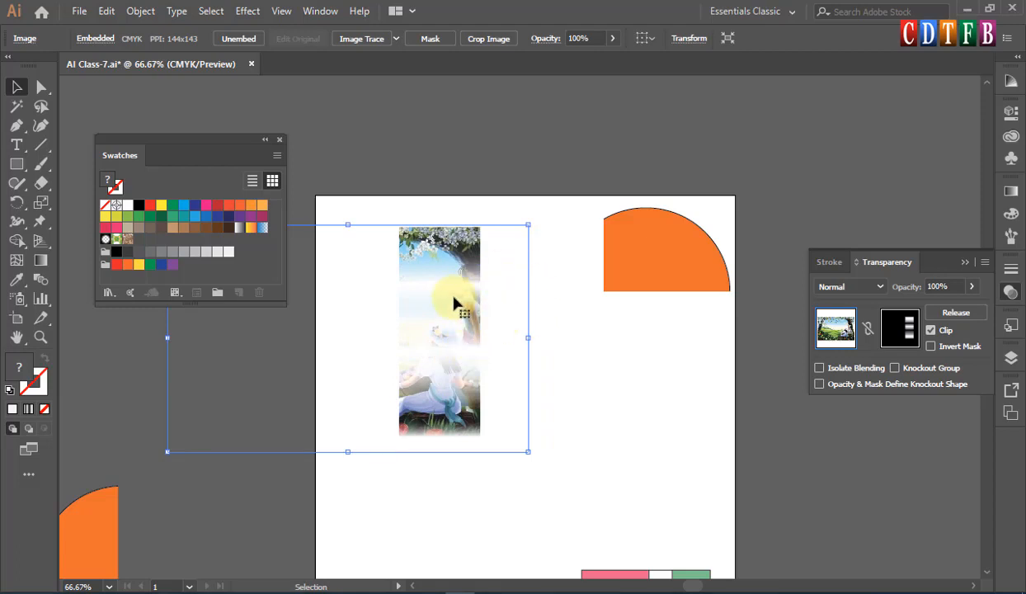
{"action": "left_click_drag", "start_coordinate": [447, 302], "coordinate": [437, 293]}
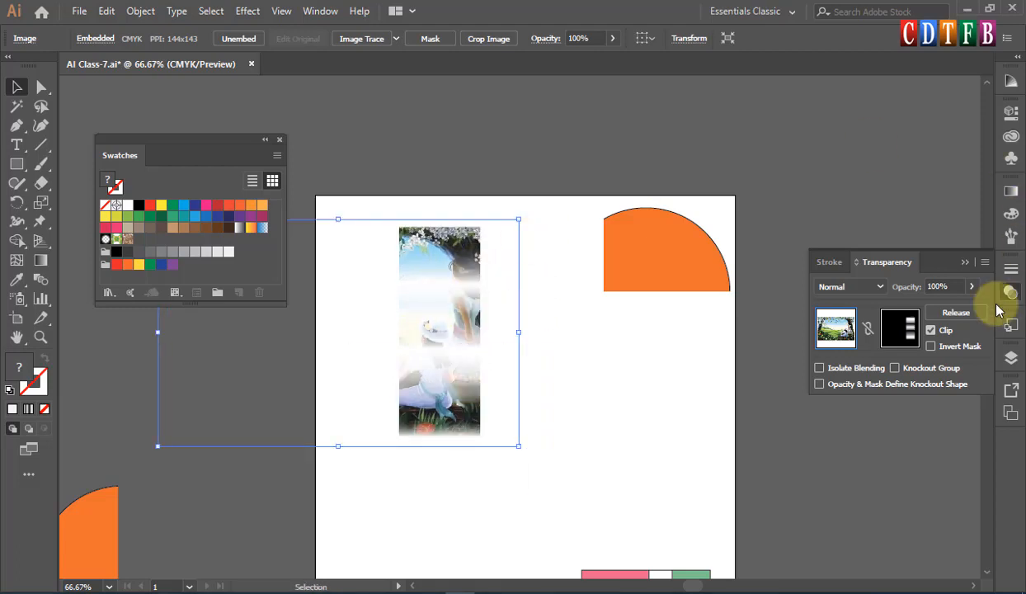
Relink the opacity mask to the garden picture and move both together beyond the artboard's upper-left corner
{"action": "left_click", "coordinate": [869, 330]}
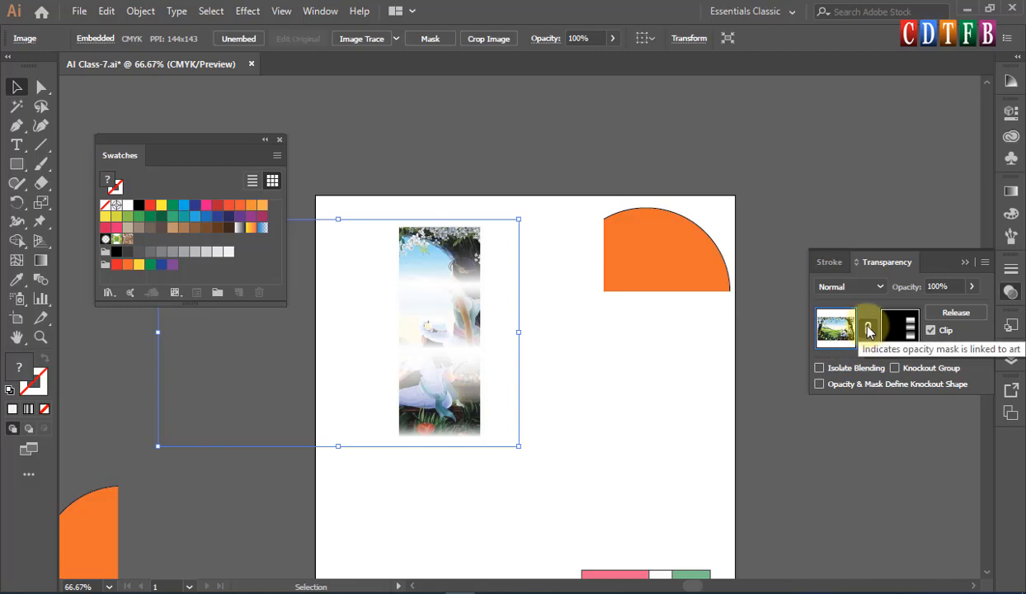
{"action": "left_click", "coordinate": [573, 128]}
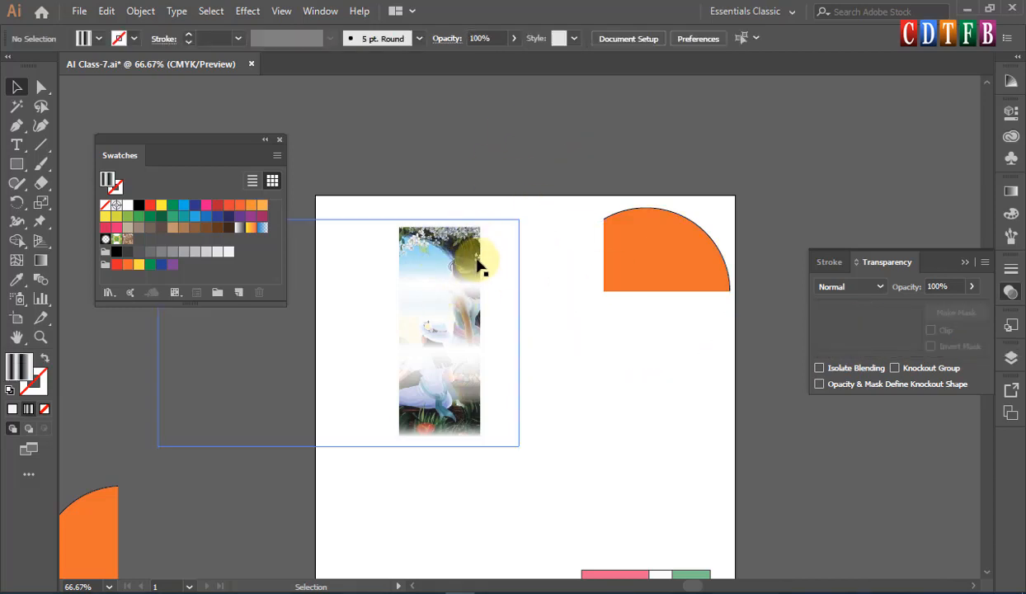
{"action": "left_click_drag", "start_coordinate": [443, 270], "coordinate": [462, 336]}
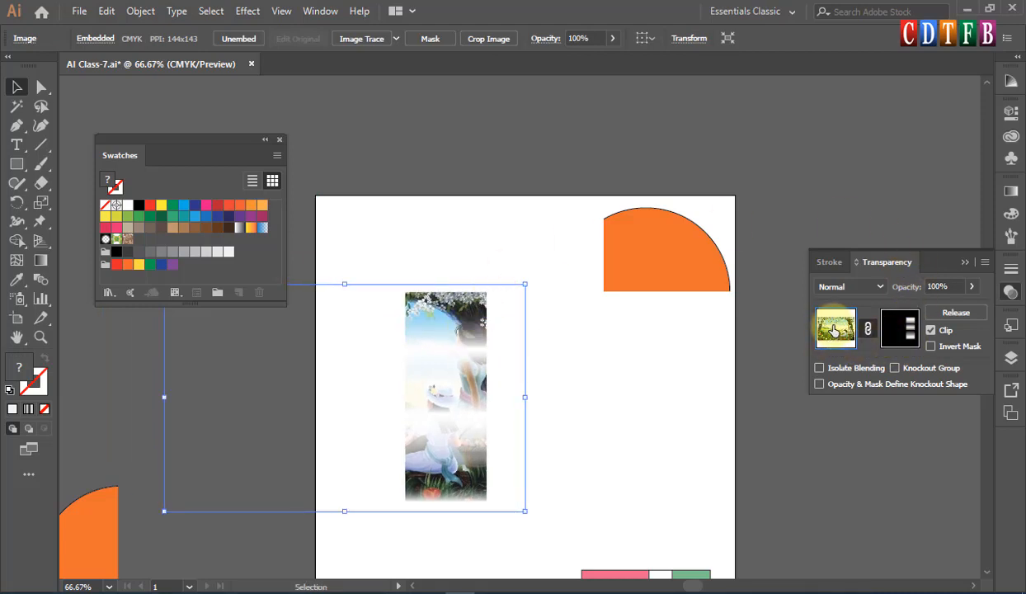
{"action": "left_click_drag", "start_coordinate": [452, 419], "coordinate": [277, 215]}
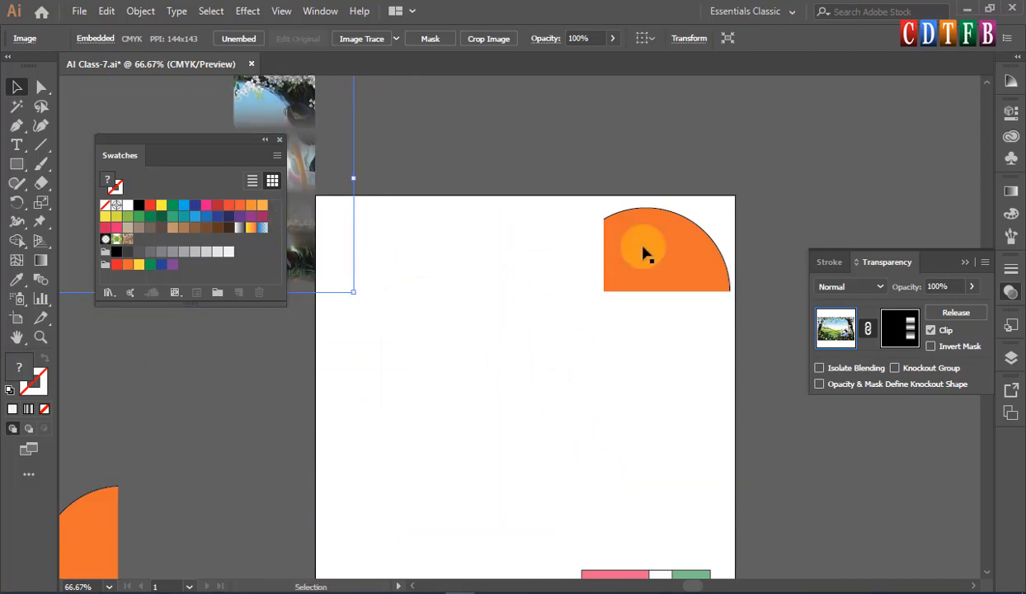
Delete the partly masked orange shape on the artboard and draw a large orange circle in the artboard's upper half
{"action": "left_click", "coordinate": [660, 262]}
{"action": "key", "text": "Delete"}
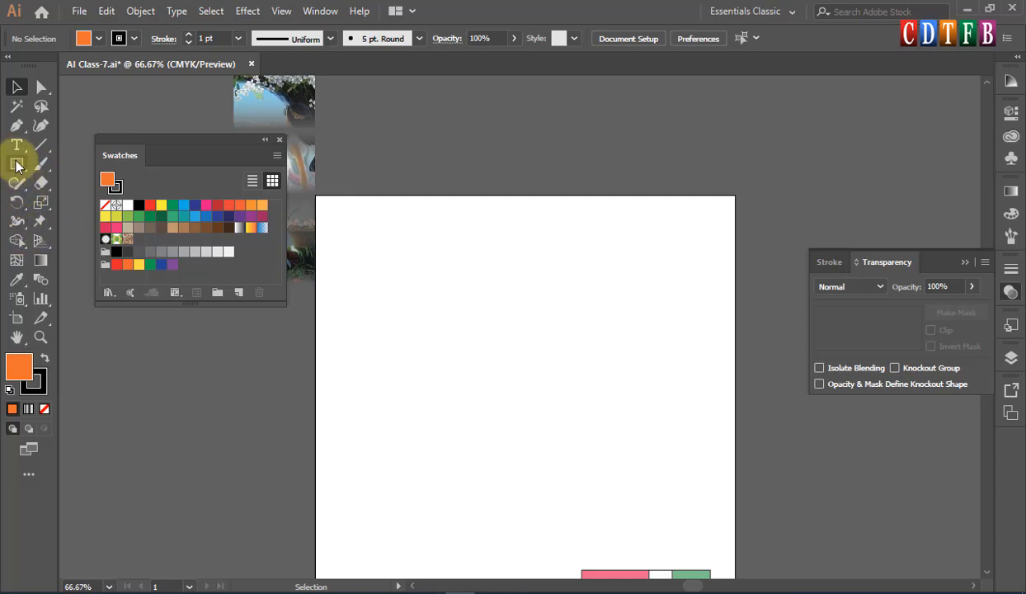
{"action": "left_click_drag", "start_coordinate": [17, 165], "coordinate": [53, 202]}
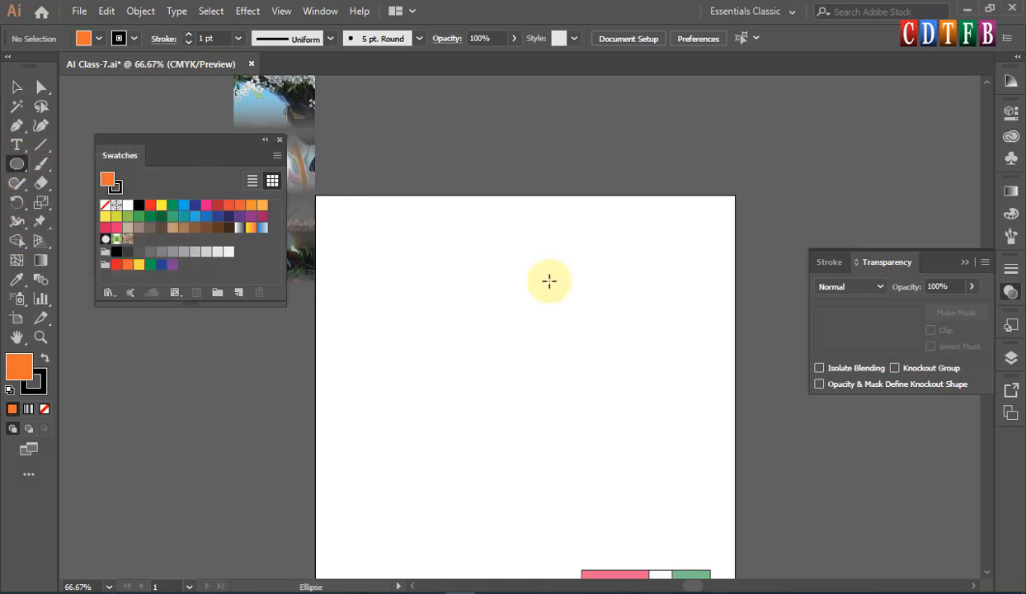
{"action": "left_click_drag", "start_coordinate": [419, 261], "coordinate": [643, 480]}
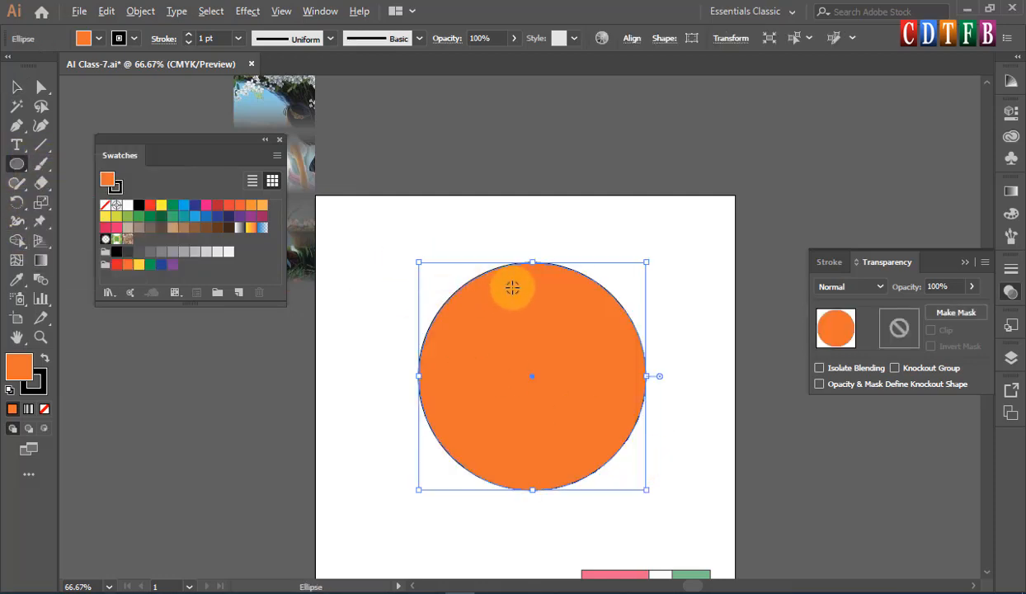
{"action": "scroll", "coordinate": [510, 263], "scroll_direction": "down", "scroll_amount": 6}
{"action": "scroll", "coordinate": [544, 295], "scroll_direction": "up", "scroll_amount": 4}
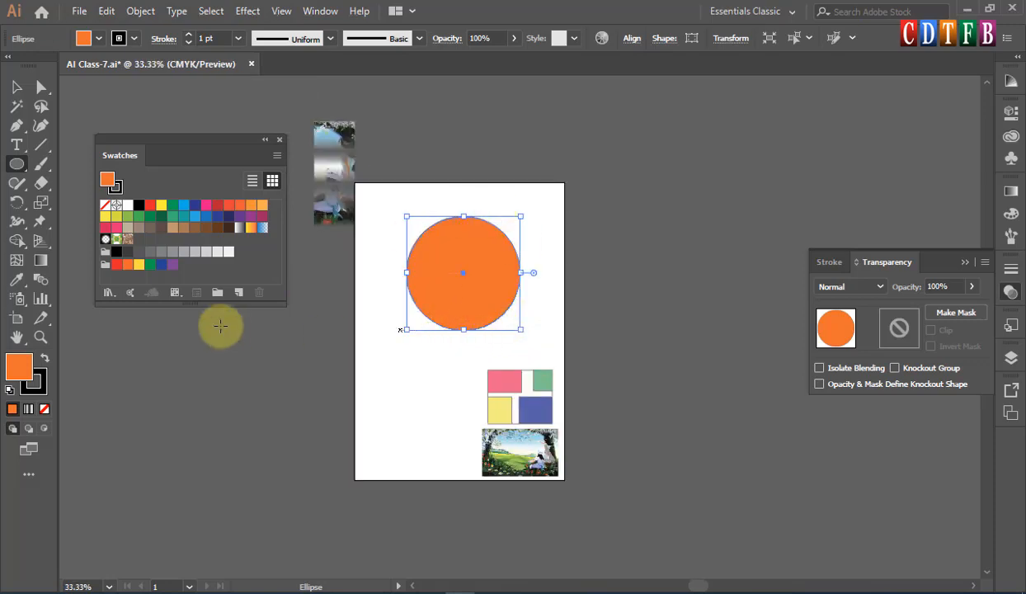
Change the new circle's fill to white
{"action": "double_click", "coordinate": [18, 364]}
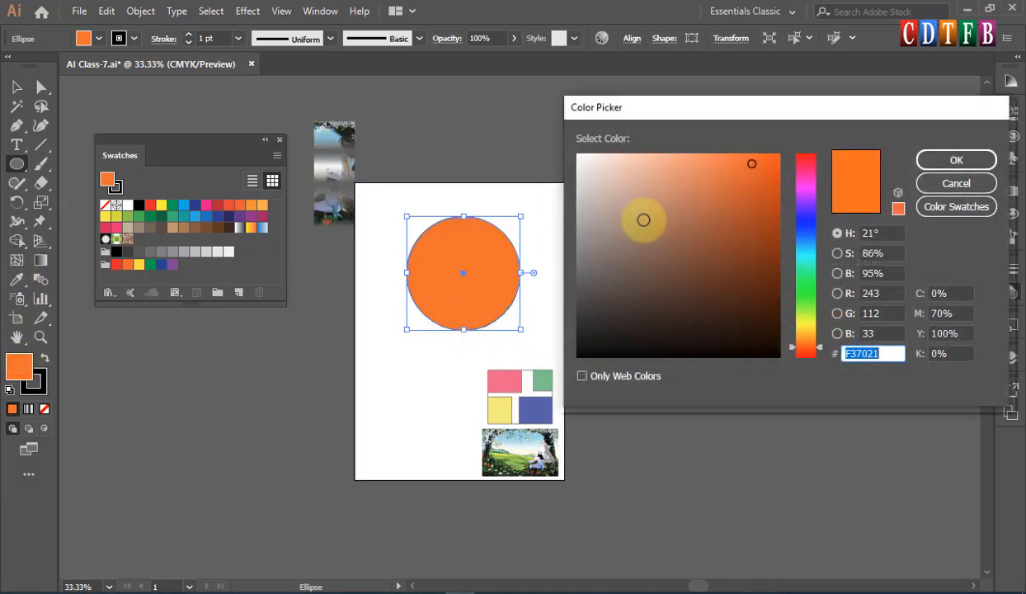
{"action": "left_click", "coordinate": [570, 157]}
{"action": "left_click", "coordinate": [946, 158]}
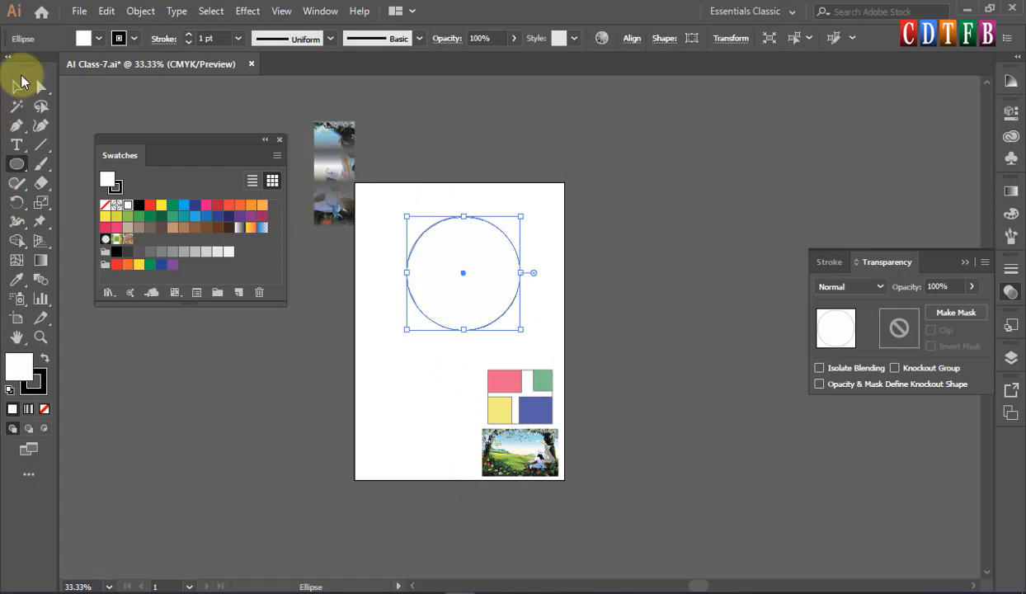
Move the small garden picture to the white circle's lower left and make an opacity mask from the two objects
{"action": "left_click", "coordinate": [19, 89]}
{"action": "left_click_drag", "start_coordinate": [517, 464], "coordinate": [391, 357]}
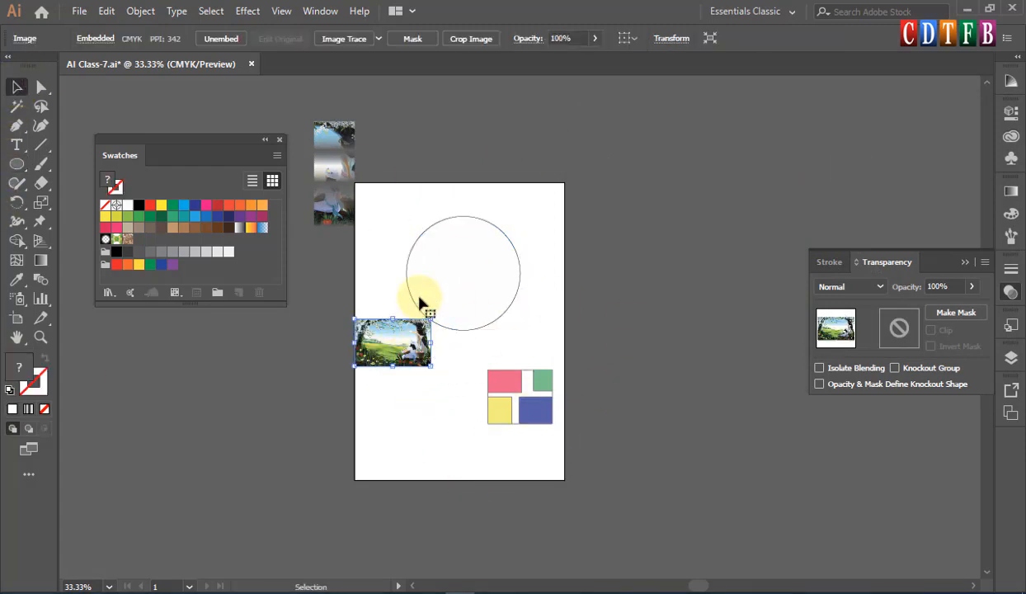
{"action": "left_click", "coordinate": [511, 245]}
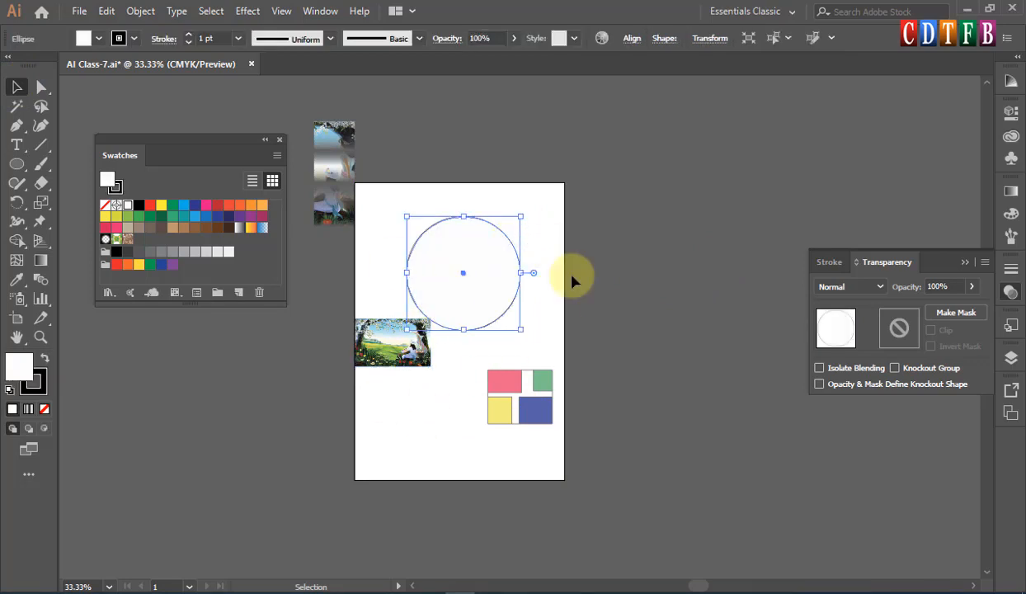
{"action": "left_click", "coordinate": [403, 366], "text": "shift"}
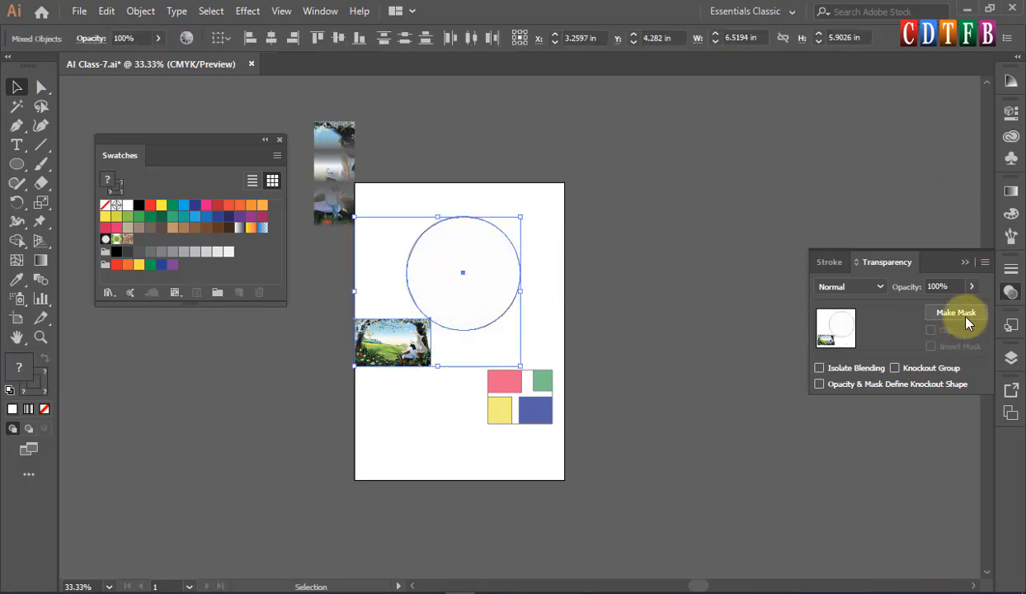
{"action": "left_click", "coordinate": [957, 313]}
Select the circle-masked garden picture and move it slightly up and to the right
{"action": "left_click", "coordinate": [138, 501]}
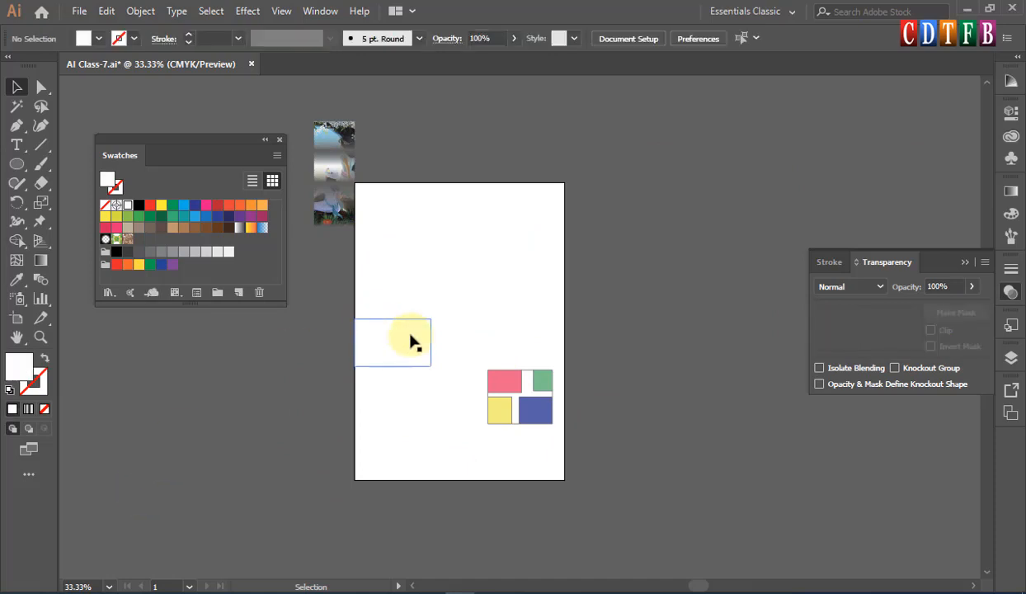
{"action": "left_click", "coordinate": [380, 389]}
{"action": "left_click_drag", "start_coordinate": [396, 333], "coordinate": [404, 353]}
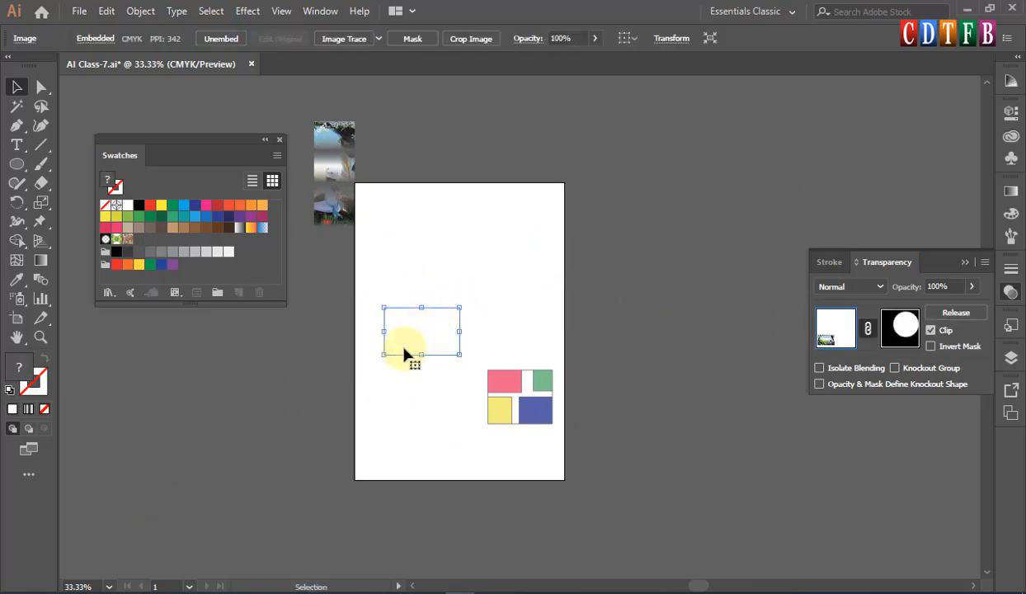
Undo the last move of the masked picture and its opacity mask
{"action": "key", "text": "ctrl+z"}
{"action": "key", "text": "ctrl+z"}
{"action": "left_click", "coordinate": [600, 289]}
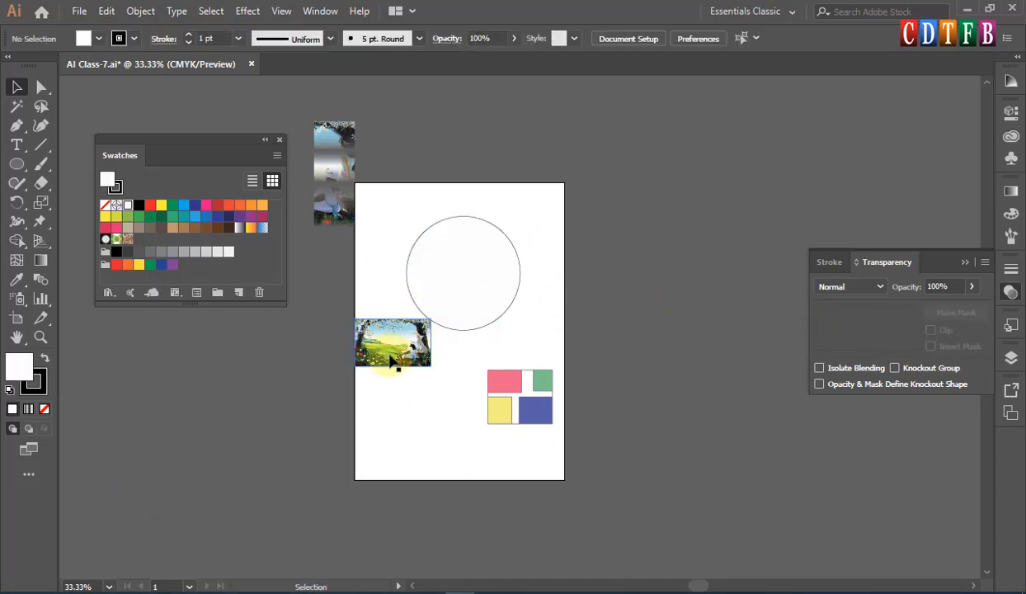
Send the small garden picture to the back of the stacking order
{"action": "left_click", "coordinate": [399, 359]}
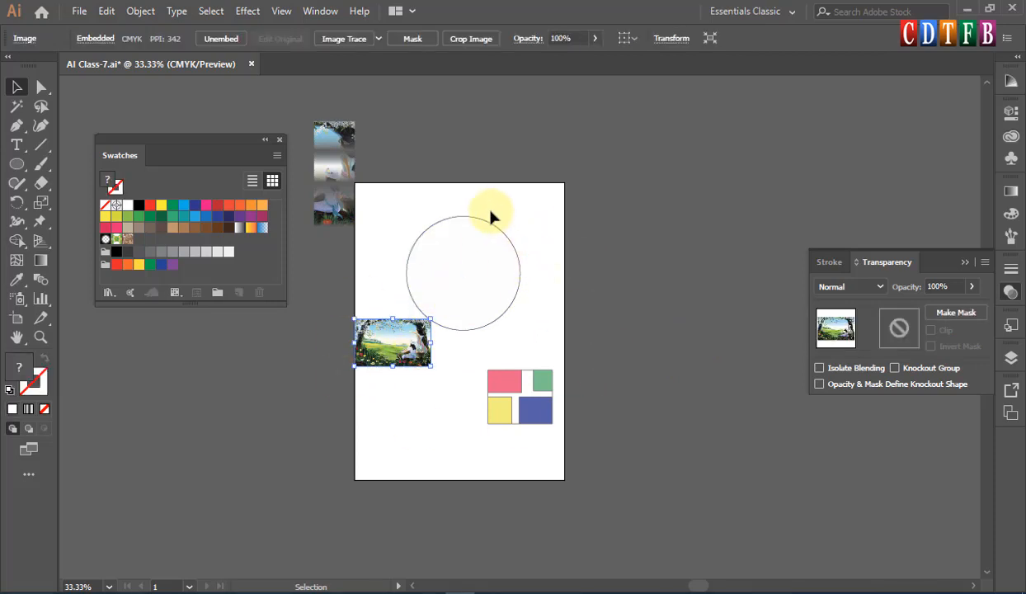
{"action": "right_click", "coordinate": [392, 338]}
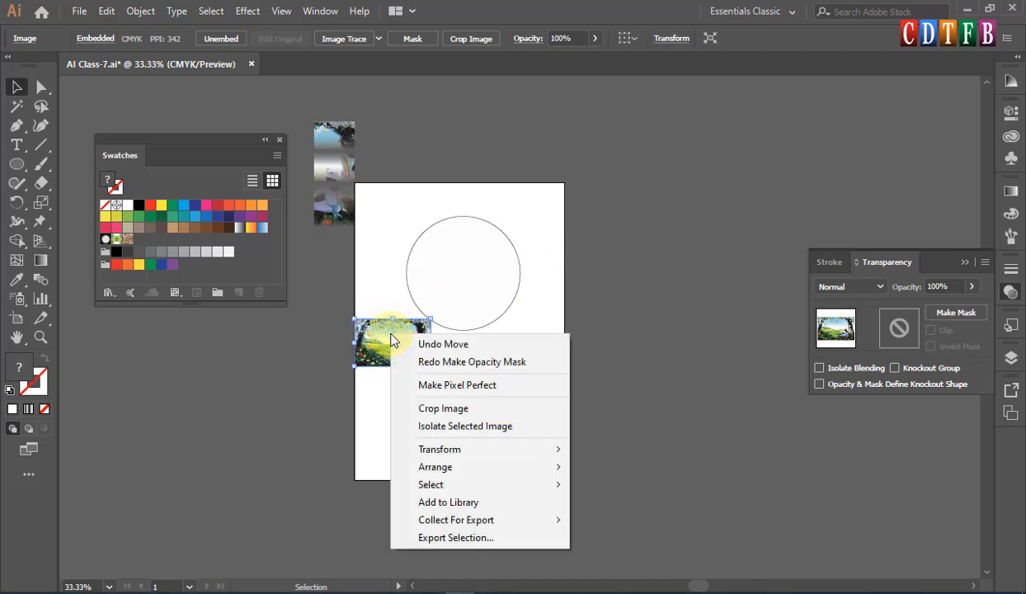
{"action": "mouse_move", "coordinate": [483, 467]}
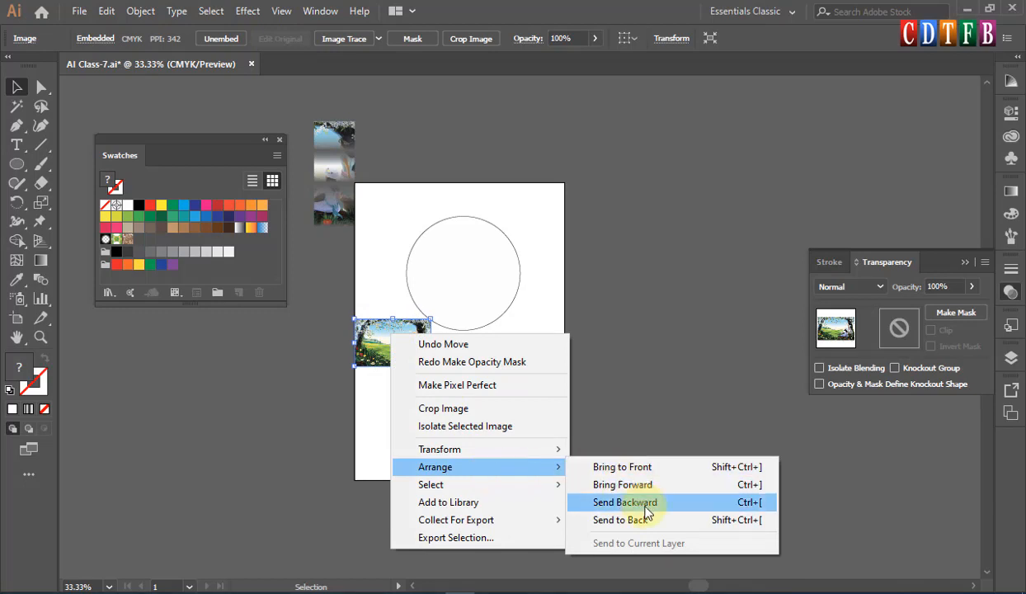
{"action": "left_click", "coordinate": [620, 520]}
{"action": "left_click", "coordinate": [405, 385]}
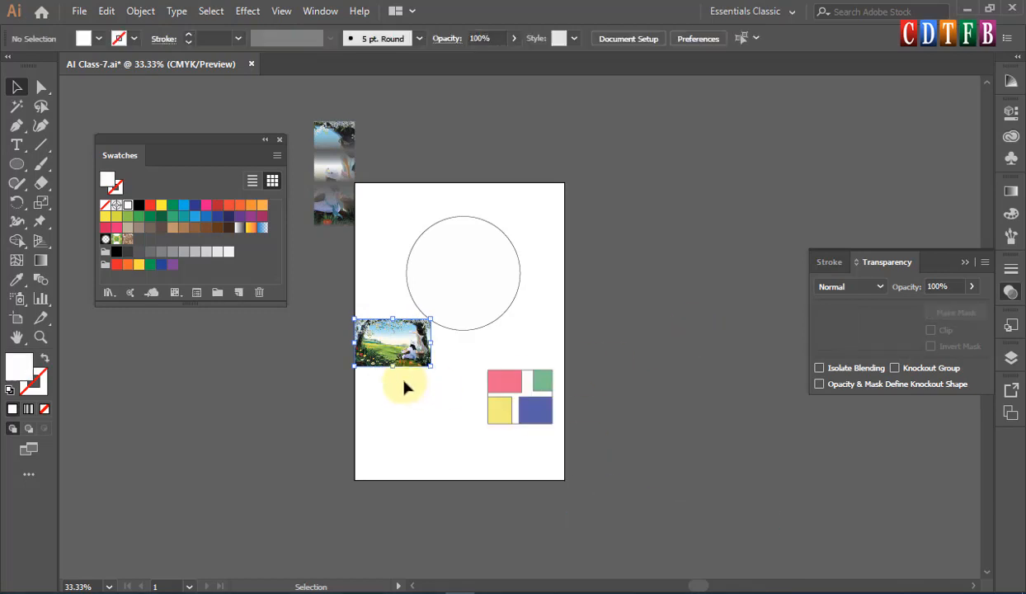
Move the garden picture so it overlaps the white circle's lower left and make an opacity mask from both objects
{"action": "left_click_drag", "start_coordinate": [395, 353], "coordinate": [424, 329]}
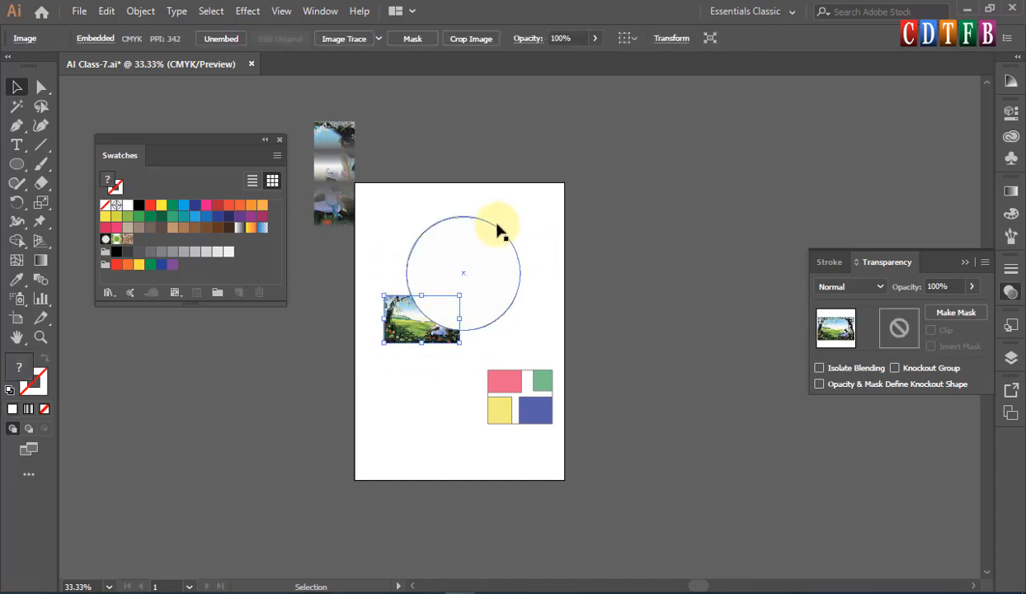
{"action": "left_click", "coordinate": [399, 330], "text": "shift"}
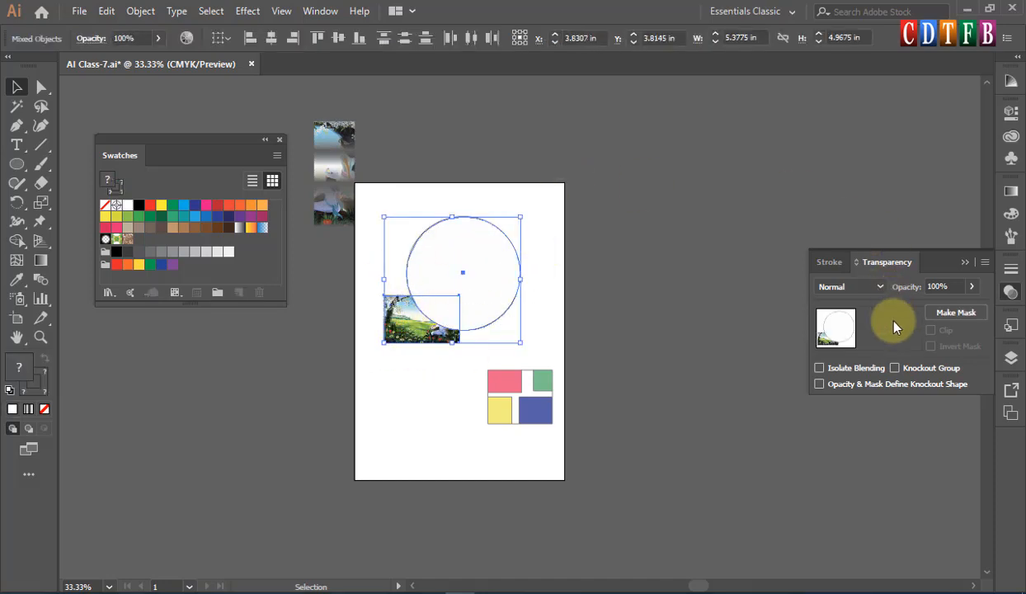
{"action": "left_click", "coordinate": [957, 313]}
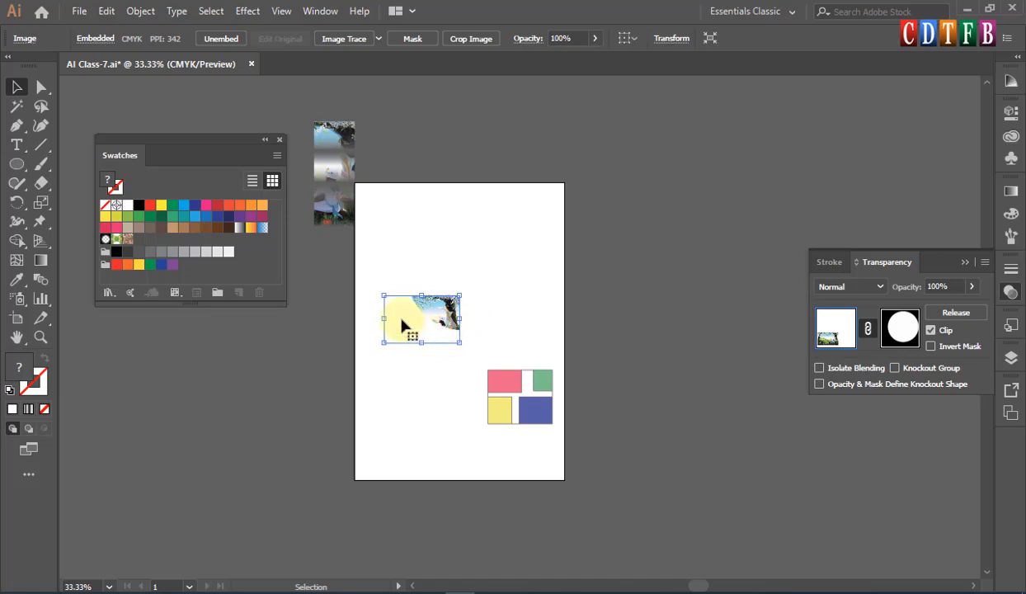
Unlink the opacity mask from the garden picture
{"action": "left_click", "coordinate": [903, 340]}
{"action": "left_click", "coordinate": [867, 329]}
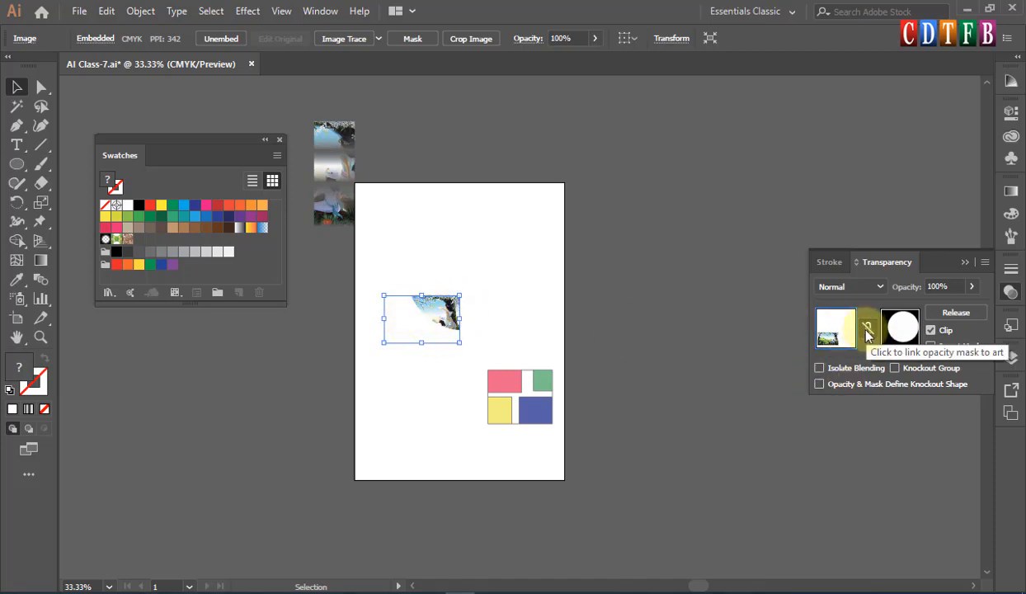
{"action": "left_click", "coordinate": [663, 290]}
Enlarge the garden picture to cover the circular mask and reposition it so the seated girl shows inside the circle
{"action": "left_click", "coordinate": [456, 302]}
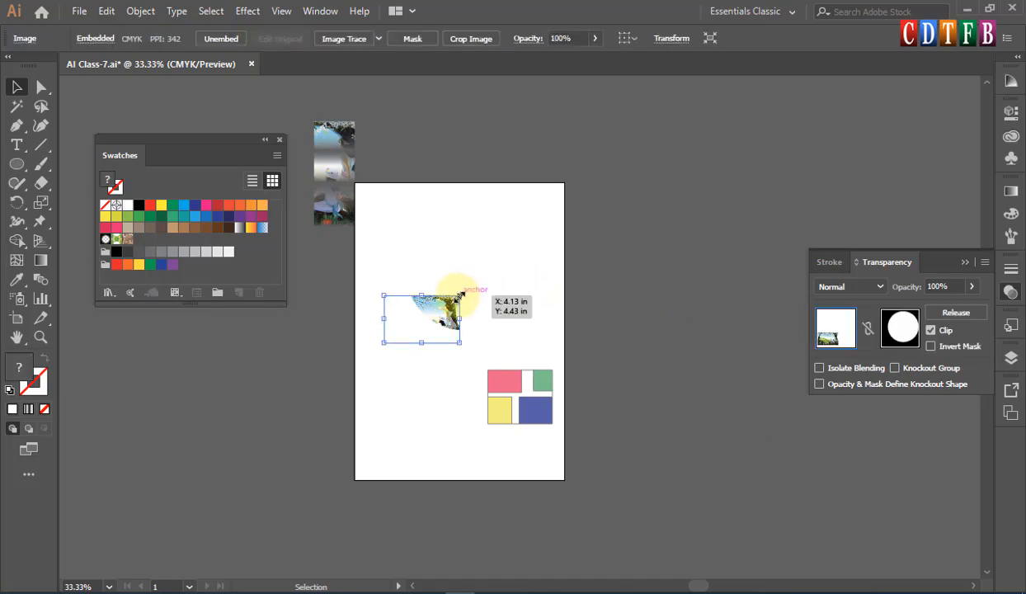
{"action": "left_click_drag", "start_coordinate": [461, 295], "coordinate": [557, 192]}
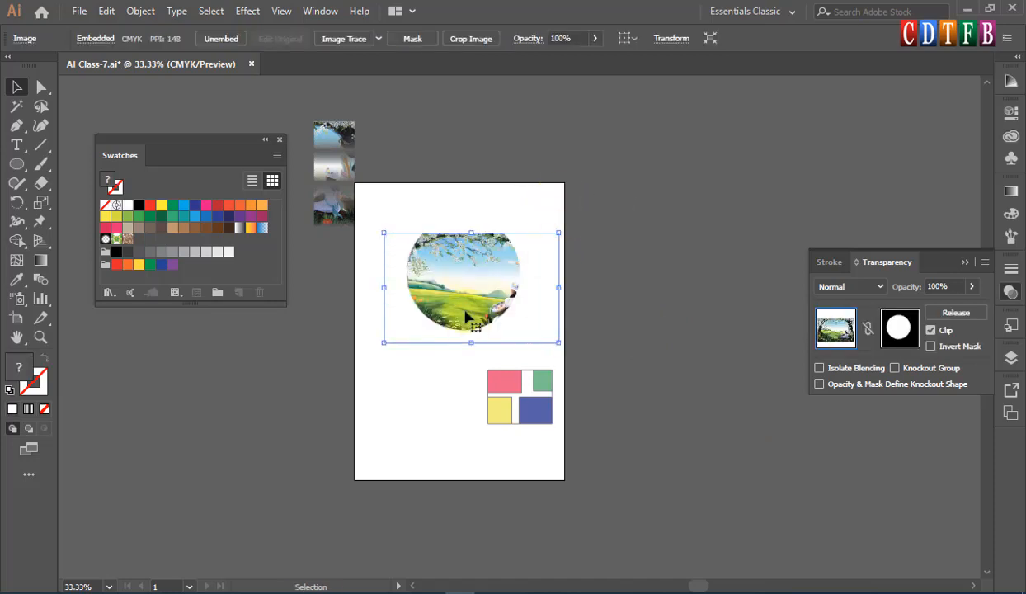
{"action": "left_click_drag", "start_coordinate": [557, 228], "coordinate": [589, 204]}
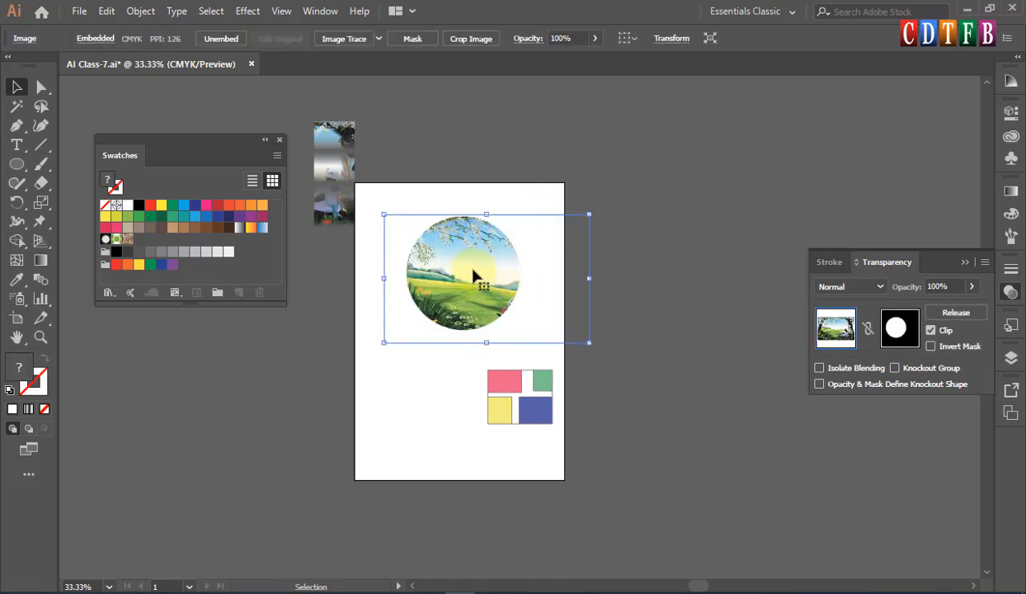
{"action": "mouse_move", "coordinate": [474, 277]}
{"action": "left_mouse_down"}
{"action": "mouse_move", "coordinate": [458, 259]}
{"action": "mouse_move", "coordinate": [465, 268]}
{"action": "mouse_move", "coordinate": [455, 272]}
{"action": "left_mouse_up"}
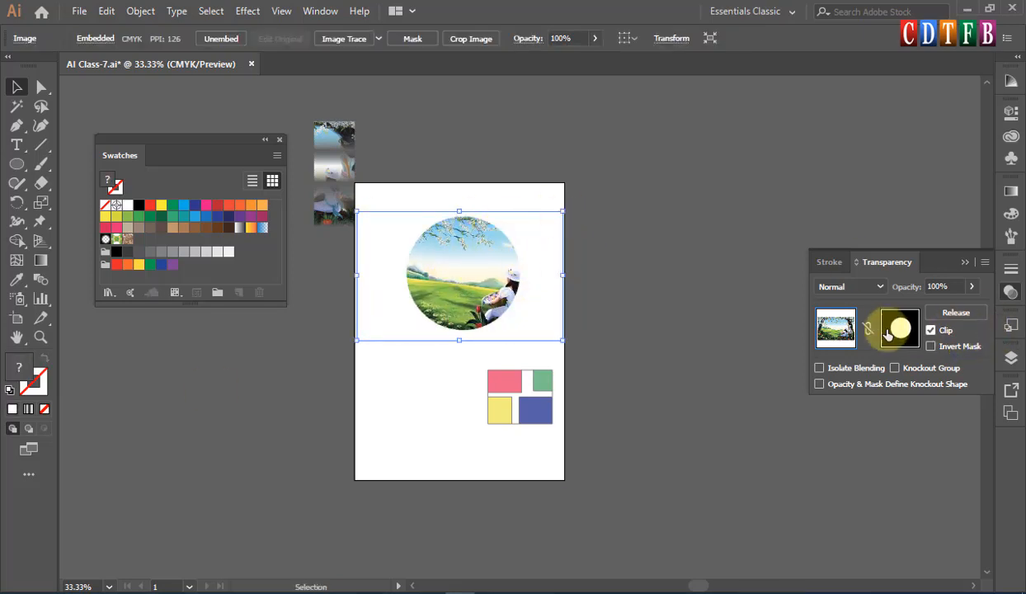
{"action": "mouse_move", "coordinate": [462, 254]}
{"action": "left_mouse_down"}
{"action": "mouse_move", "coordinate": [418, 302]}
{"action": "mouse_move", "coordinate": [450, 293]}
{"action": "mouse_move", "coordinate": [470, 239]}
{"action": "left_mouse_up"}
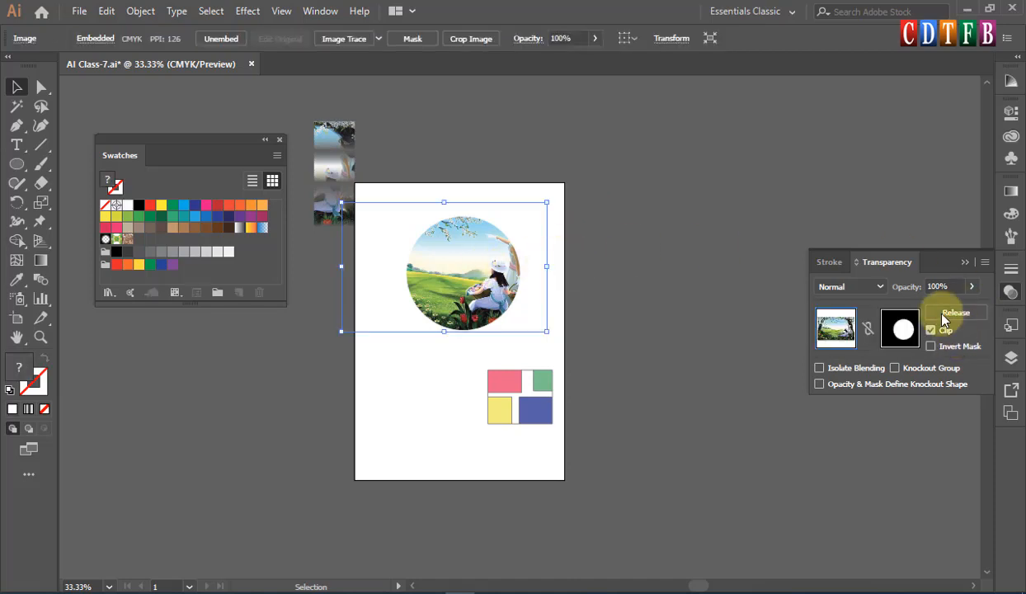
Link the circular opacity mask to the garden picture again and reselect the masked picture
{"action": "left_click", "coordinate": [867, 330]}
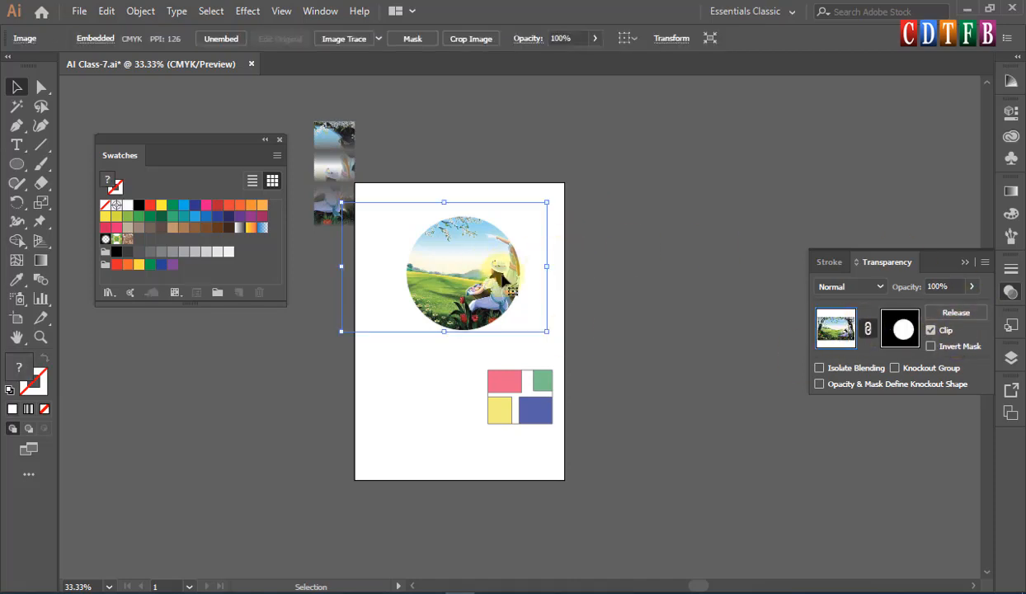
{"action": "left_click", "coordinate": [712, 272]}
{"action": "left_click", "coordinate": [402, 247]}
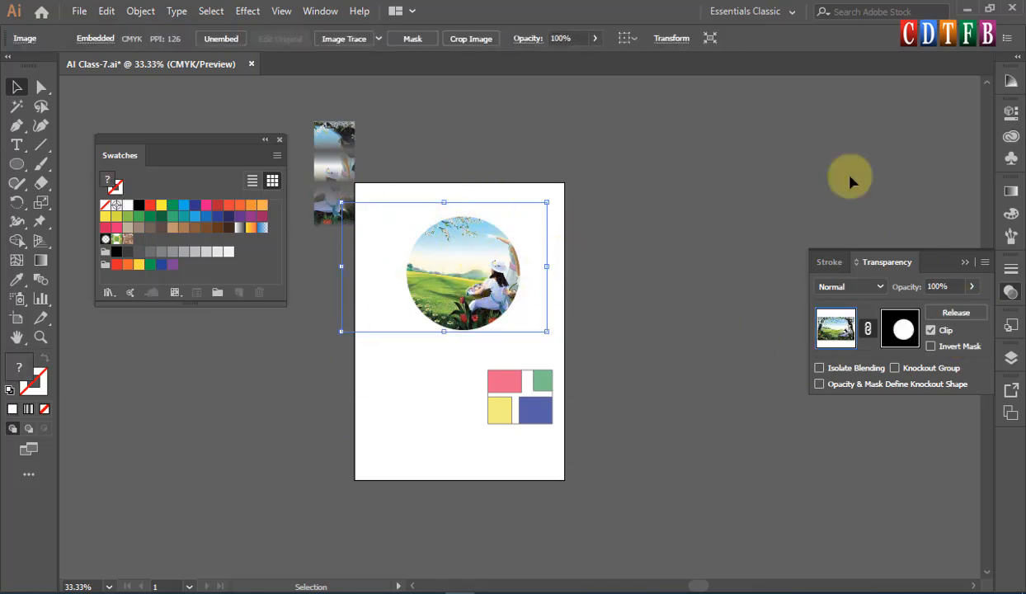
Release the opacity mask and move the white circle to the garden picture's right edge
{"action": "left_click", "coordinate": [952, 314]}
{"action": "left_click", "coordinate": [513, 235]}
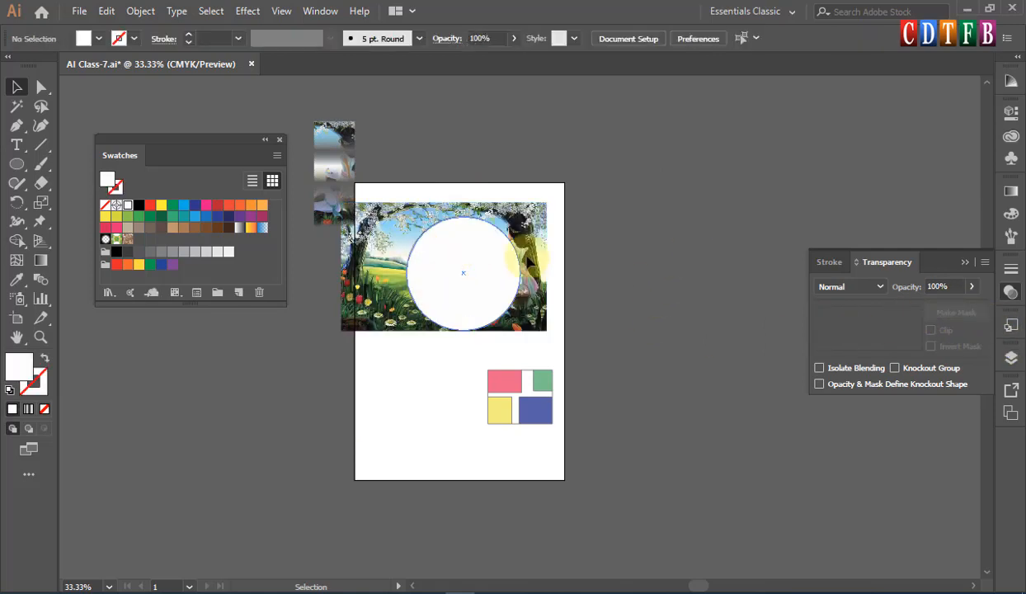
{"action": "left_click_drag", "start_coordinate": [513, 235], "coordinate": [640, 235]}
{"action": "left_click_drag", "start_coordinate": [428, 256], "coordinate": [396, 349]}
{"action": "key", "text": "ctrl+z"}
{"action": "left_click", "coordinate": [715, 263]}
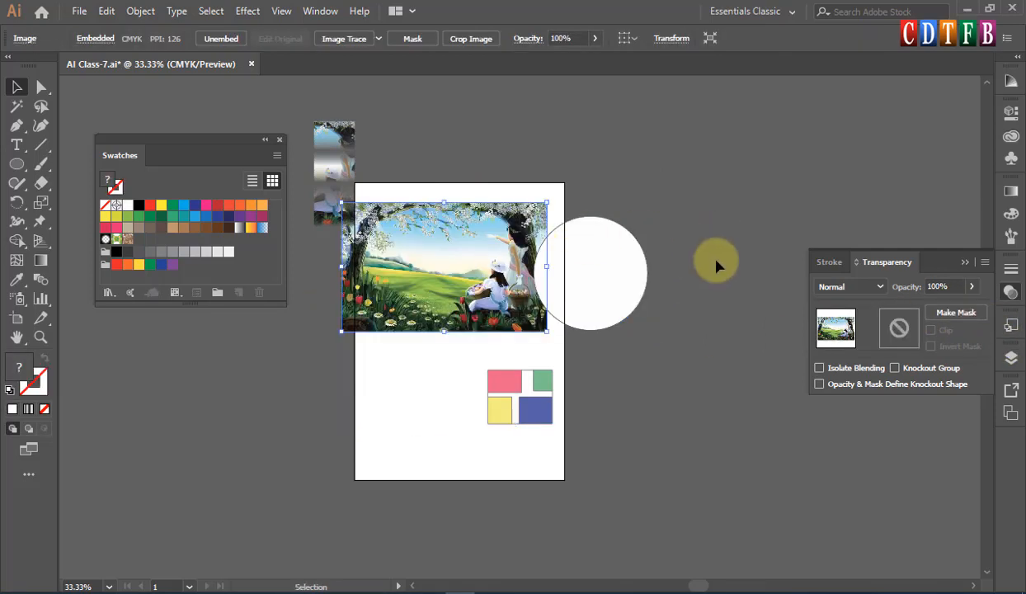
Arrange three overlapping white circles over the garden picture and unite them into one shape with Pathfinder
{"action": "left_click_drag", "start_coordinate": [578, 276], "coordinate": [523, 261]}
{"action": "left_click_drag", "start_coordinate": [512, 221], "coordinate": [503, 269]}
{"action": "left_click", "coordinate": [438, 362], "text": "shift"}
{"action": "left_click", "coordinate": [399, 230], "text": "shift"}
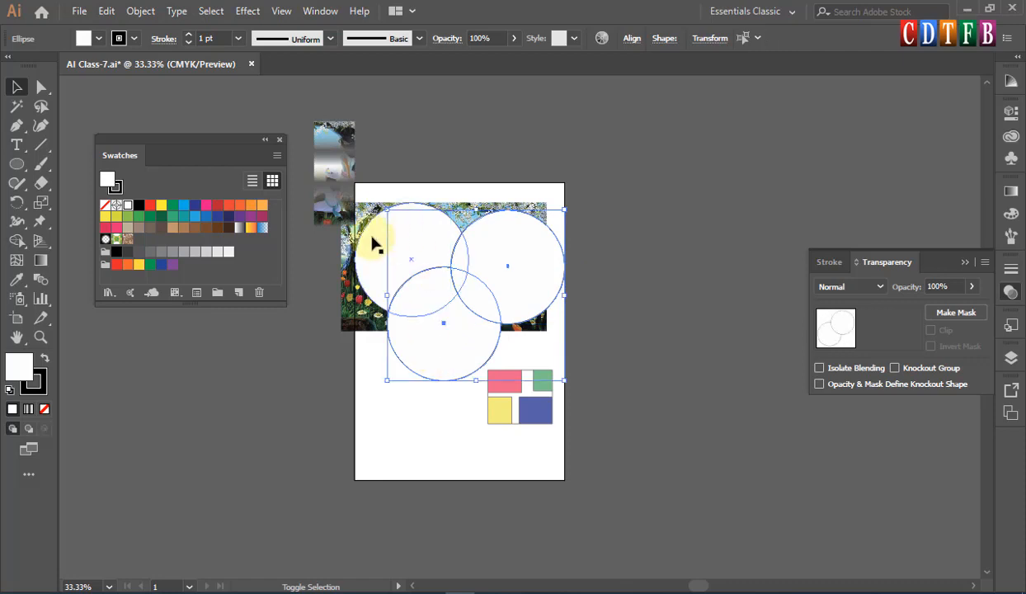
{"action": "left_click", "coordinate": [373, 232], "text": "shift"}
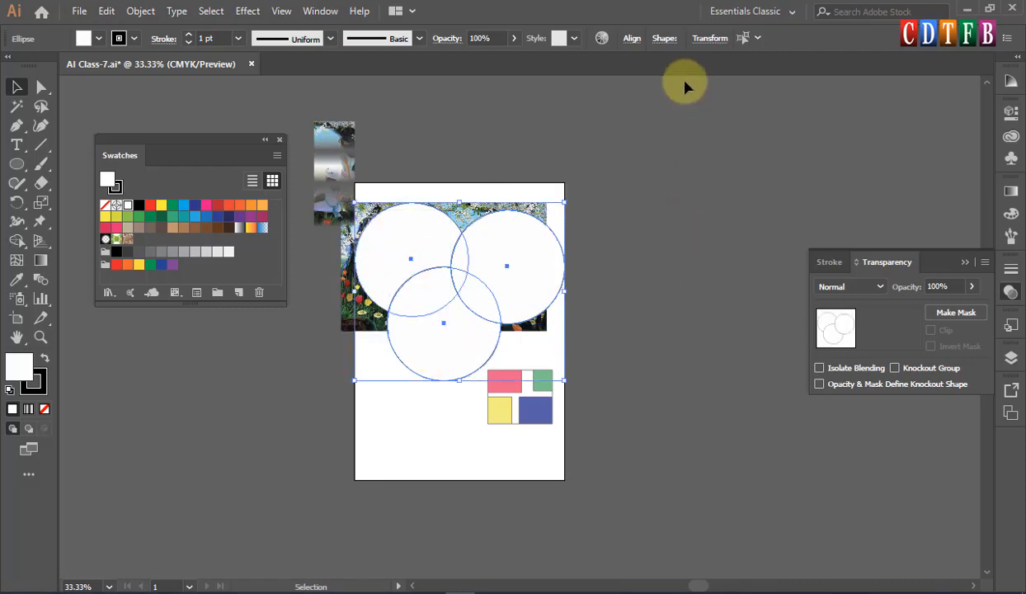
{"action": "left_click", "coordinate": [665, 39]}
{"action": "left_click", "coordinate": [672, 44]}
{"action": "left_click", "coordinate": [311, 15]}
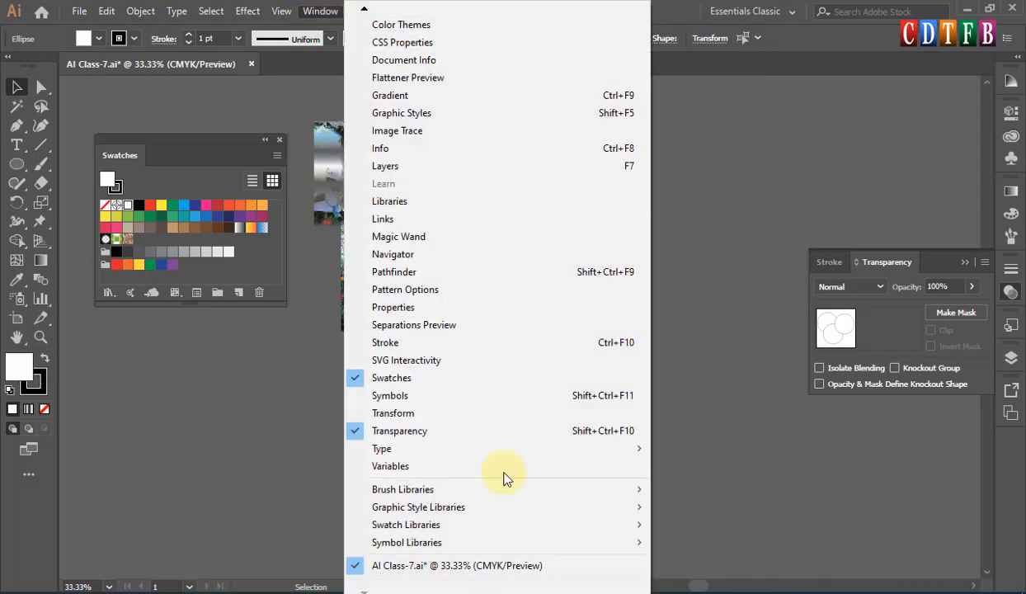
{"action": "left_click", "coordinate": [414, 273]}
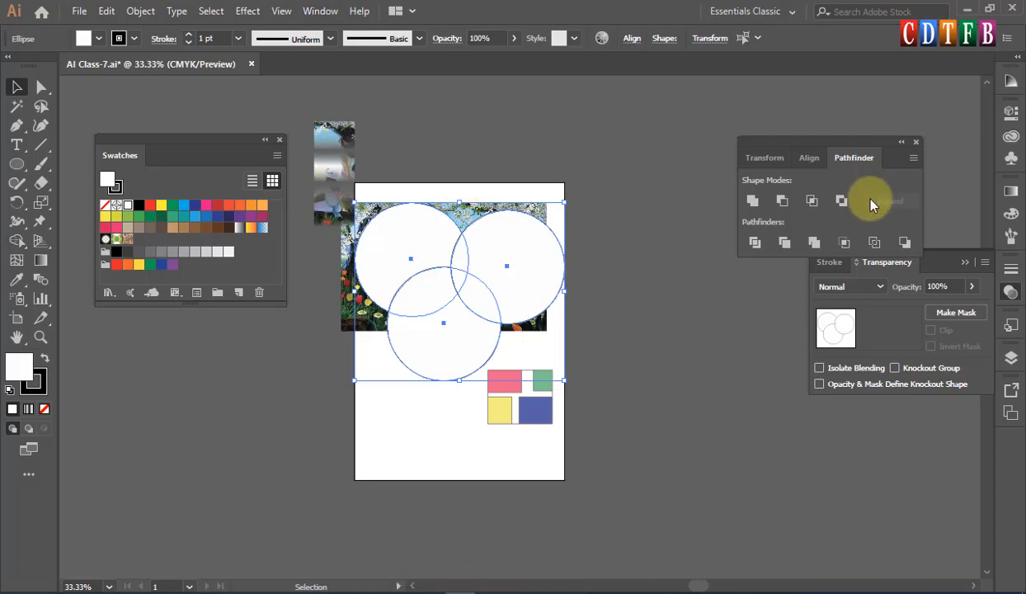
{"action": "left_click", "coordinate": [759, 202]}
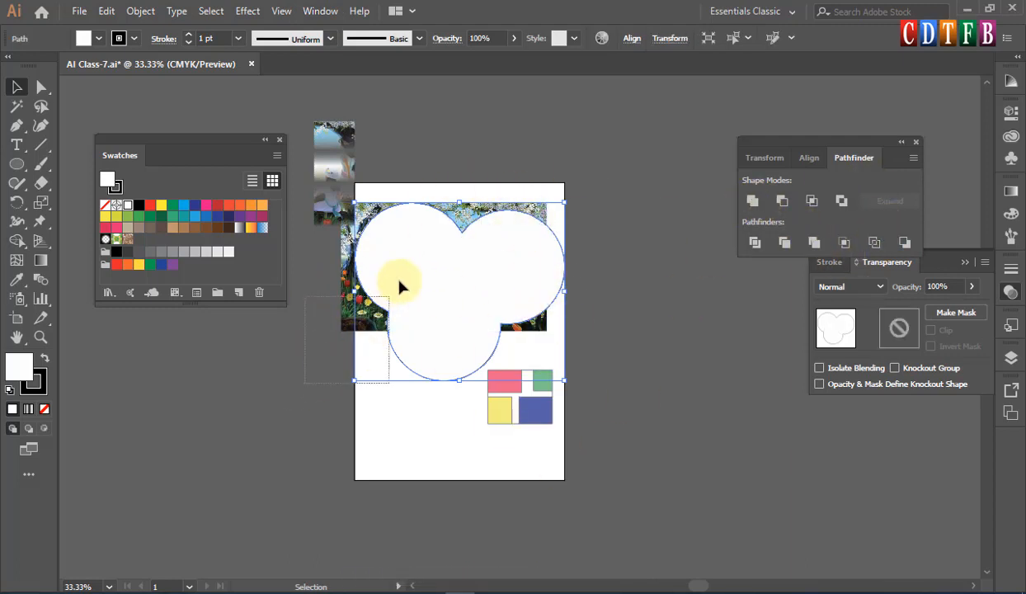
Make an opacity mask from the united three-circle shape and the garden picture
{"action": "left_click_drag", "start_coordinate": [306, 383], "coordinate": [388, 297]}
{"action": "left_click", "coordinate": [972, 314]}
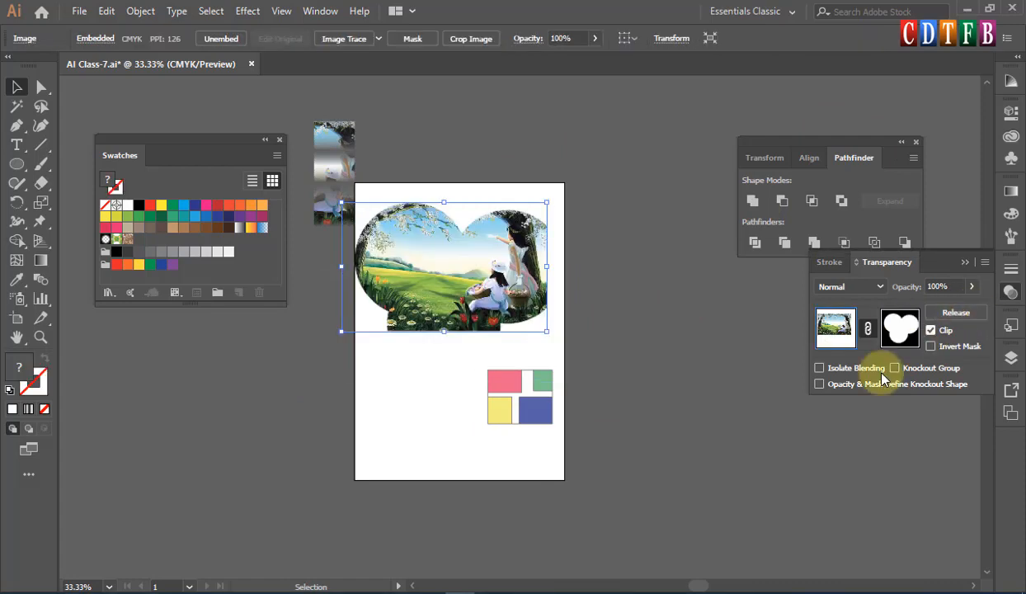
{"action": "left_click", "coordinate": [709, 380]}
Unlink the three-circle mask, then enlarge and reposition the garden picture so it fills the whole shape
{"action": "left_click", "coordinate": [487, 273]}
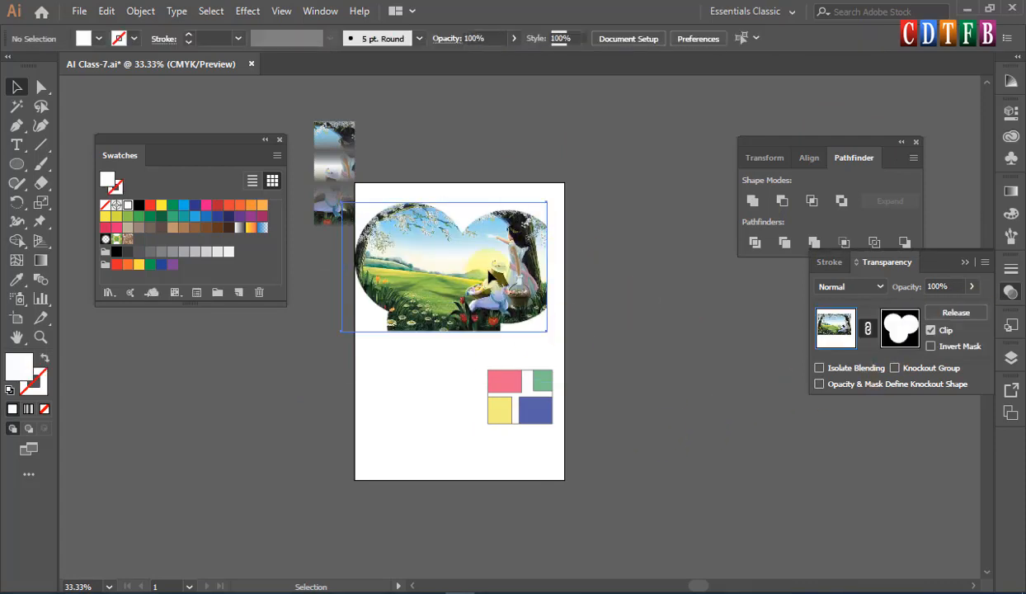
{"action": "left_click", "coordinate": [836, 327]}
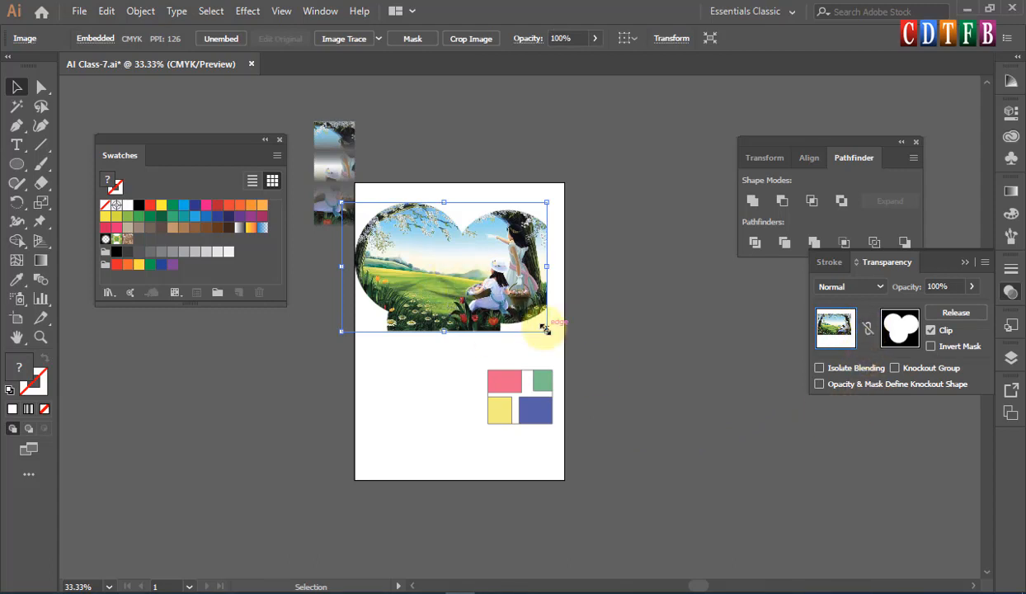
{"action": "left_click_drag", "start_coordinate": [547, 331], "coordinate": [619, 397]}
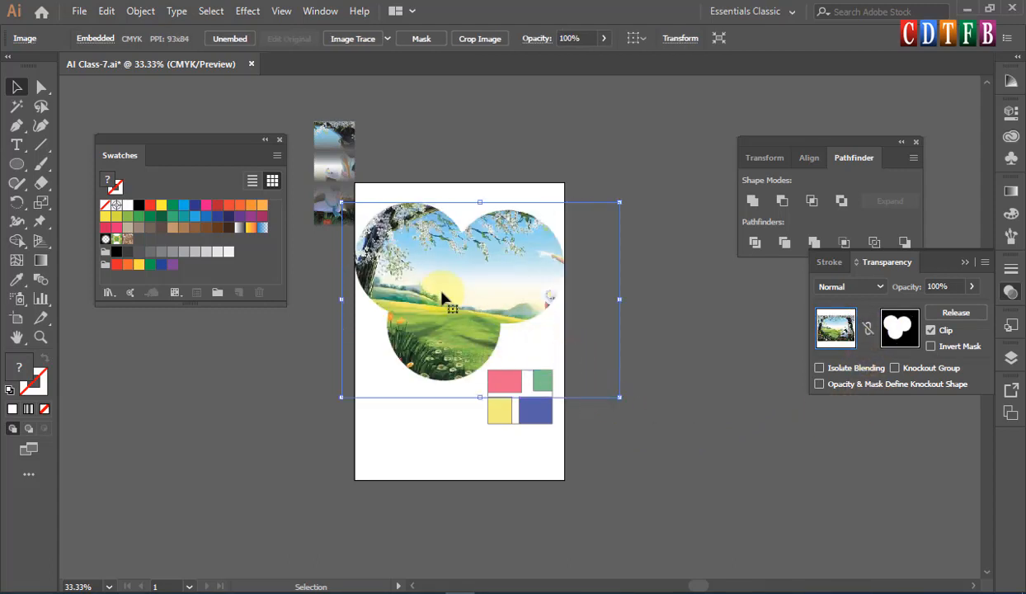
{"action": "left_click_drag", "start_coordinate": [443, 297], "coordinate": [402, 269]}
{"action": "left_click", "coordinate": [701, 339]}
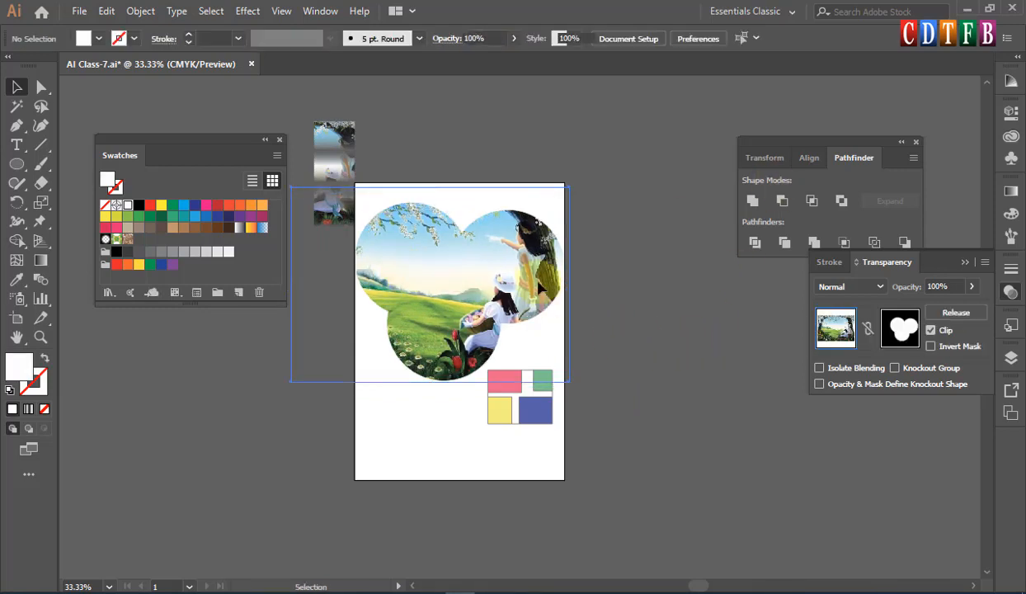
Link the three-circle mask to the garden picture again and move both together up and to the right
{"action": "left_click", "coordinate": [559, 195]}
{"action": "left_click", "coordinate": [868, 330]}
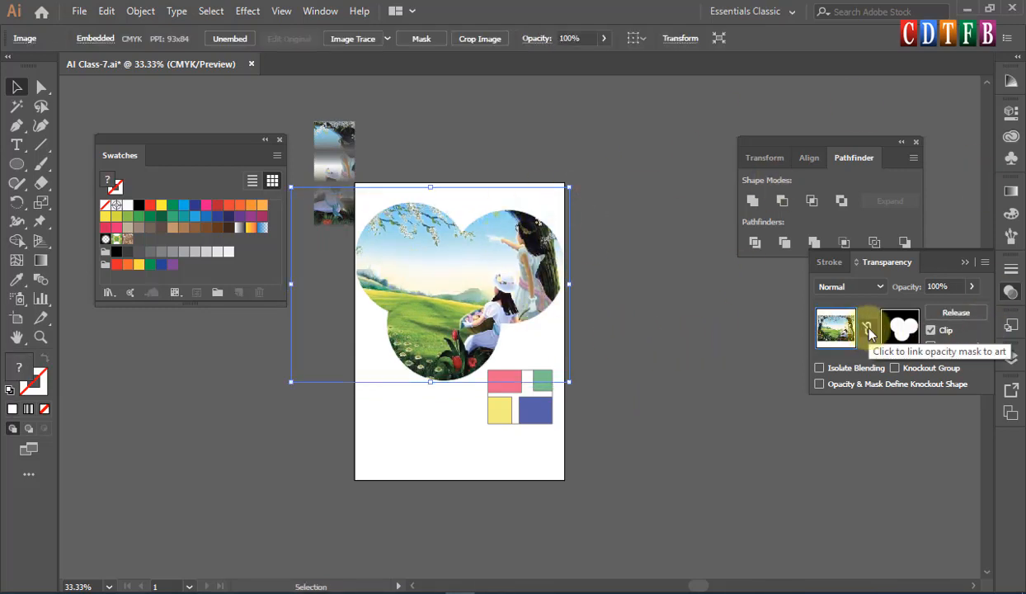
{"action": "left_click", "coordinate": [586, 206]}
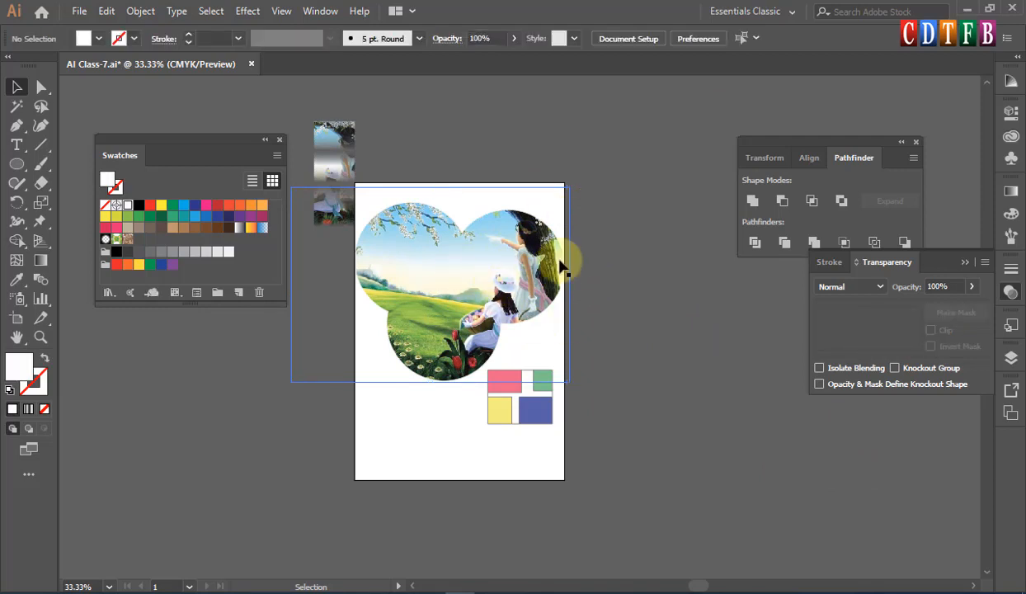
{"action": "left_click_drag", "start_coordinate": [480, 269], "coordinate": [509, 244]}
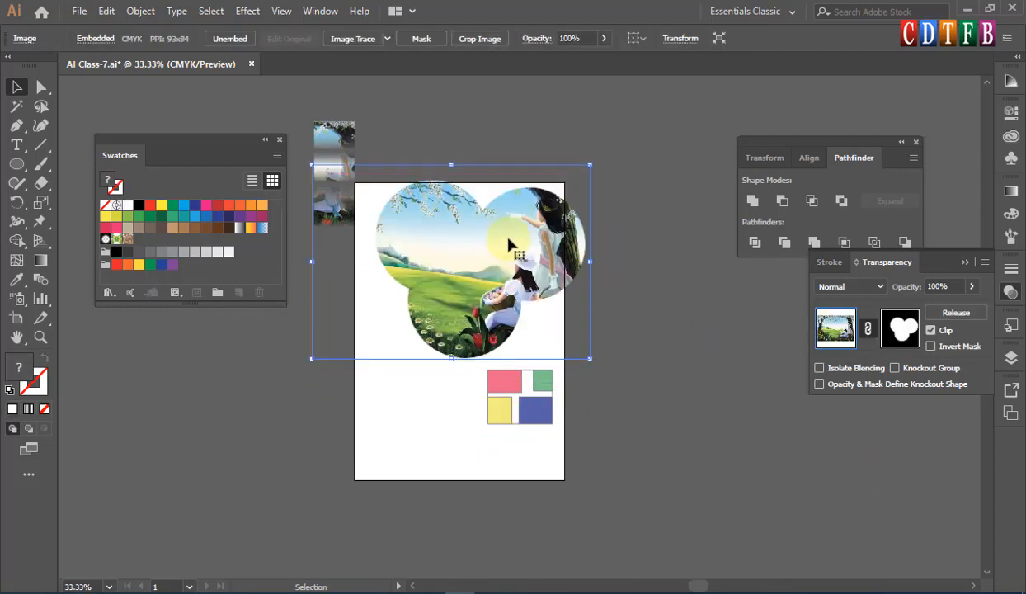
Shrink the linked masked picture and place it in the artboard's upper right corner
{"action": "left_click_drag", "start_coordinate": [589, 159], "coordinate": [496, 232]}
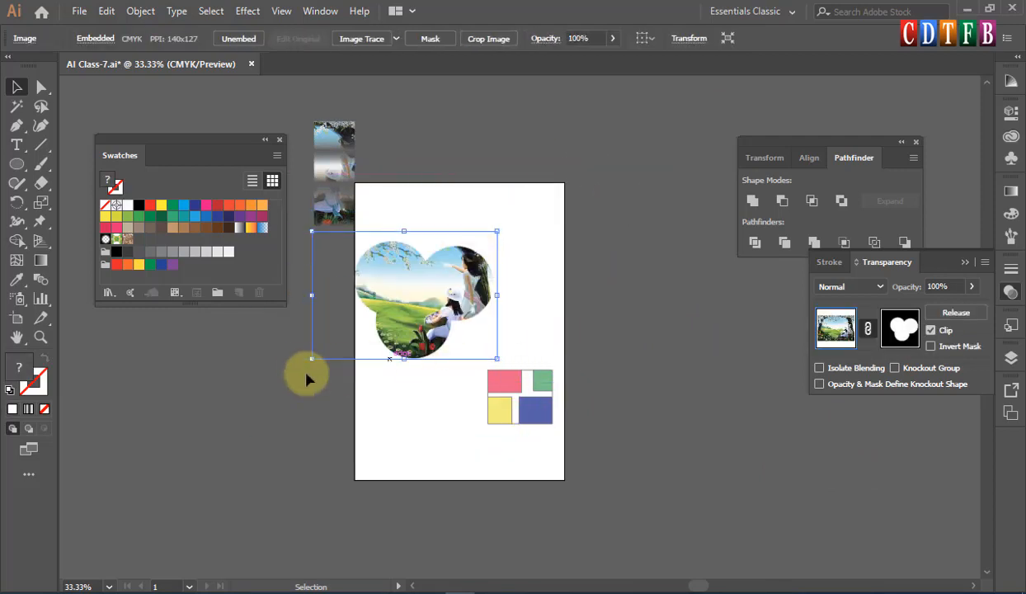
{"action": "left_click_drag", "start_coordinate": [313, 360], "coordinate": [371, 321]}
{"action": "left_click_drag", "start_coordinate": [437, 281], "coordinate": [508, 223]}
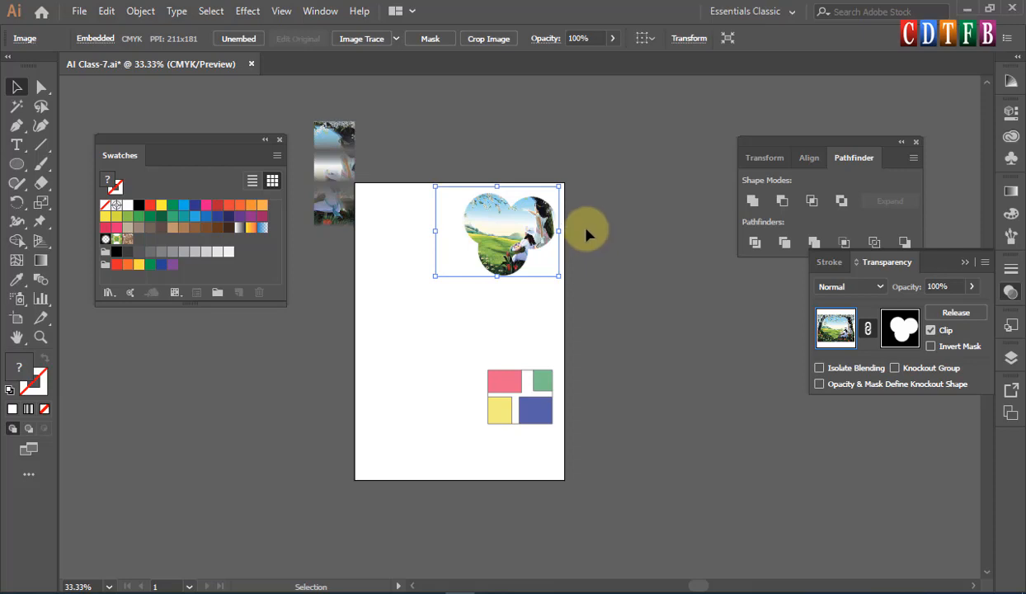
{"action": "left_click", "coordinate": [479, 313]}
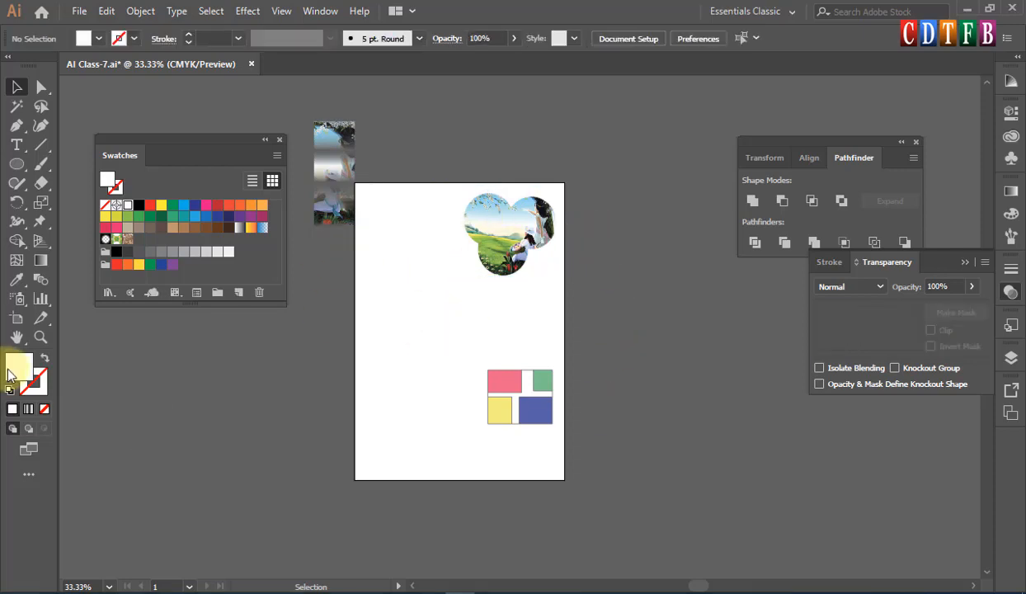
Draw a white square with the Rectangle tool on the empty left part of the artboard, below the masked pictures
{"action": "left_click", "coordinate": [20, 165]}
{"action": "left_click_drag", "start_coordinate": [23, 165], "coordinate": [99, 165]}
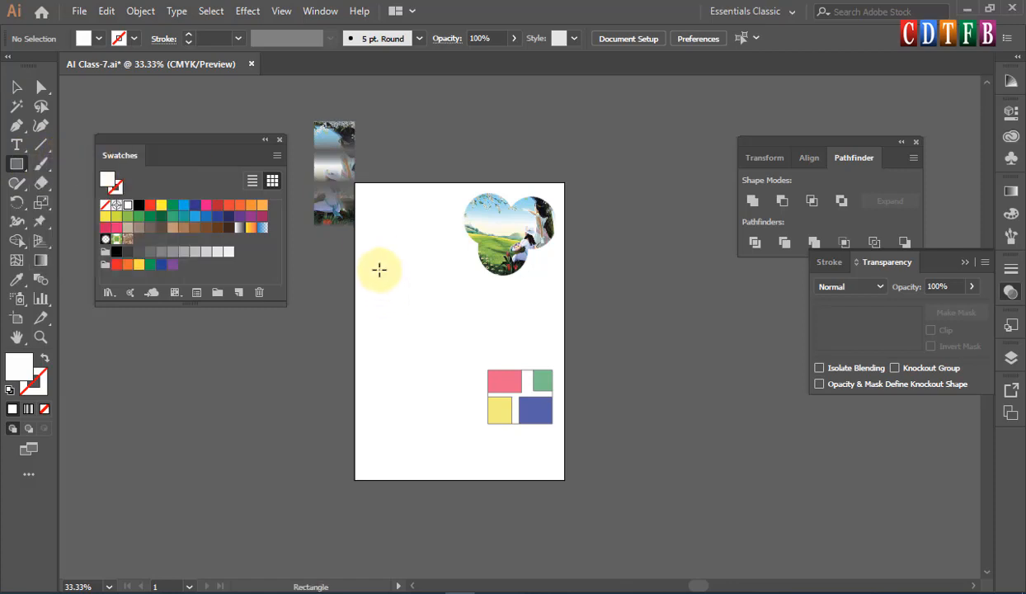
{"action": "left_click_drag", "start_coordinate": [379, 270], "coordinate": [447, 337]}
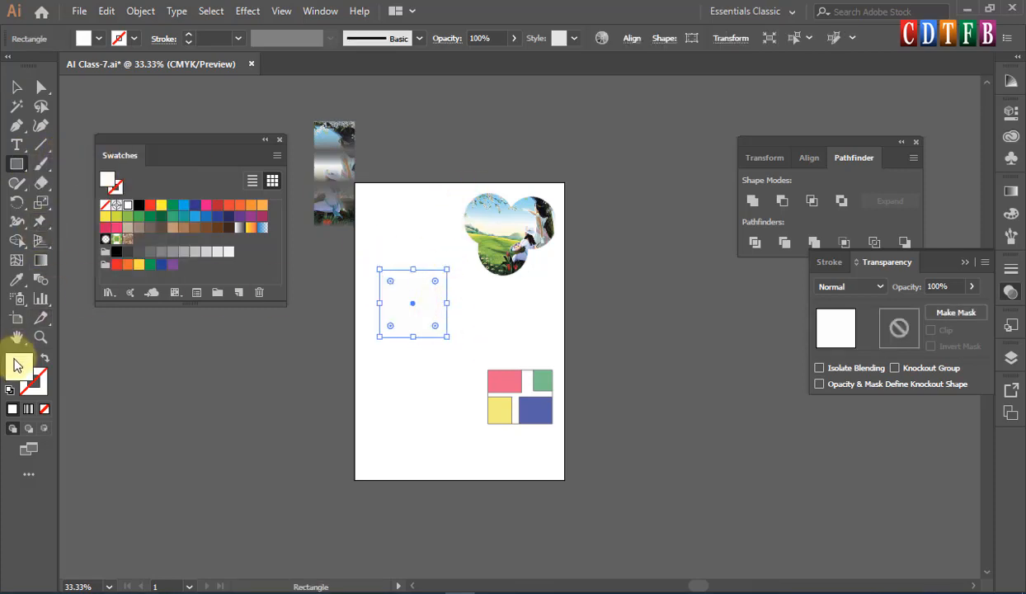
{"action": "double_click", "coordinate": [17, 363]}
{"action": "left_click_drag", "start_coordinate": [657, 188], "coordinate": [600, 223]}
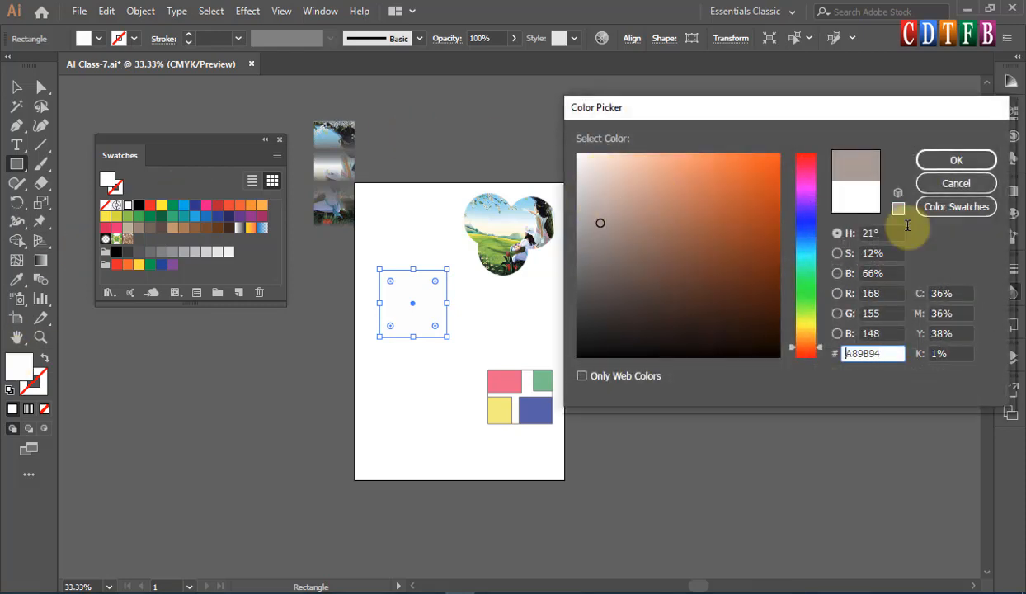
{"action": "left_click", "coordinate": [964, 183]}
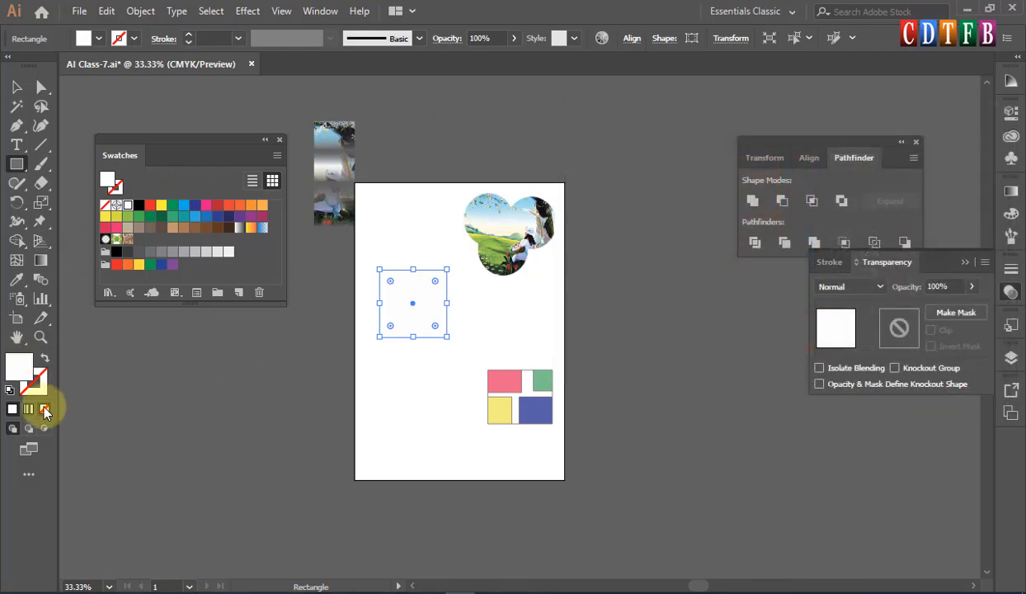
Remove the fill from the new square and give it a black 3 pt stroke
{"action": "left_click", "coordinate": [45, 407]}
{"action": "left_click", "coordinate": [42, 381]}
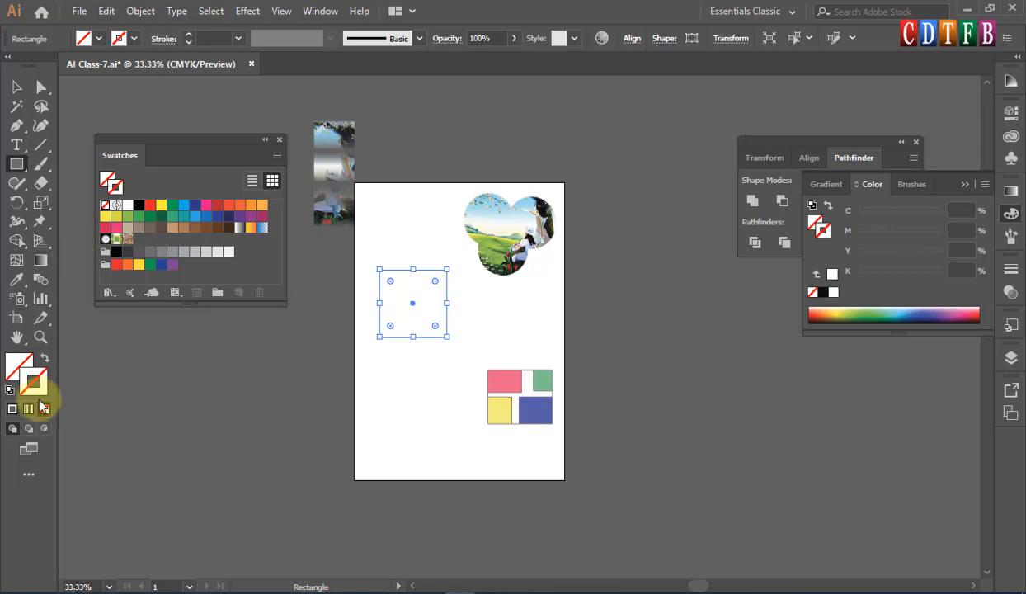
{"action": "double_click", "coordinate": [35, 382]}
{"action": "left_click_drag", "start_coordinate": [677, 357], "coordinate": [600, 370]}
{"action": "left_click", "coordinate": [941, 157]}
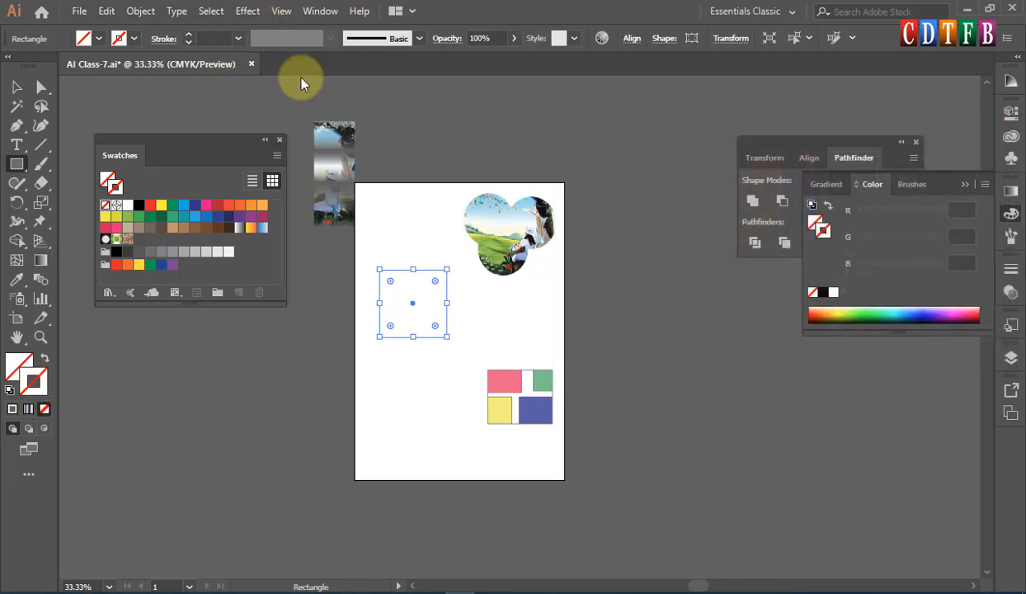
{"action": "left_click", "coordinate": [238, 38]}
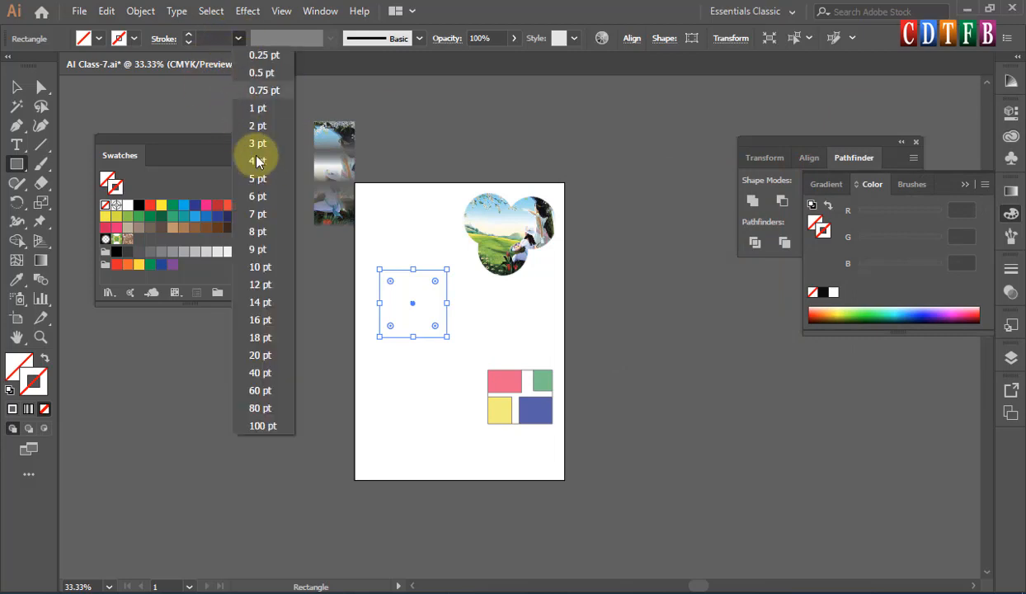
{"action": "left_click", "coordinate": [260, 151]}
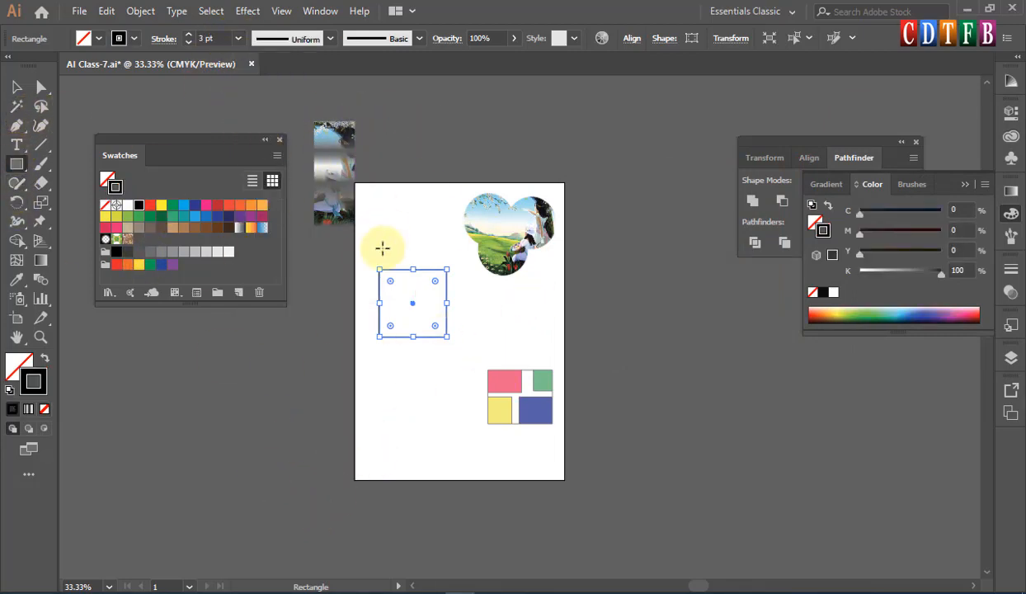
Select the black-outlined square together with the neighbouring three-circle masked picture
{"action": "left_click", "coordinate": [18, 87]}
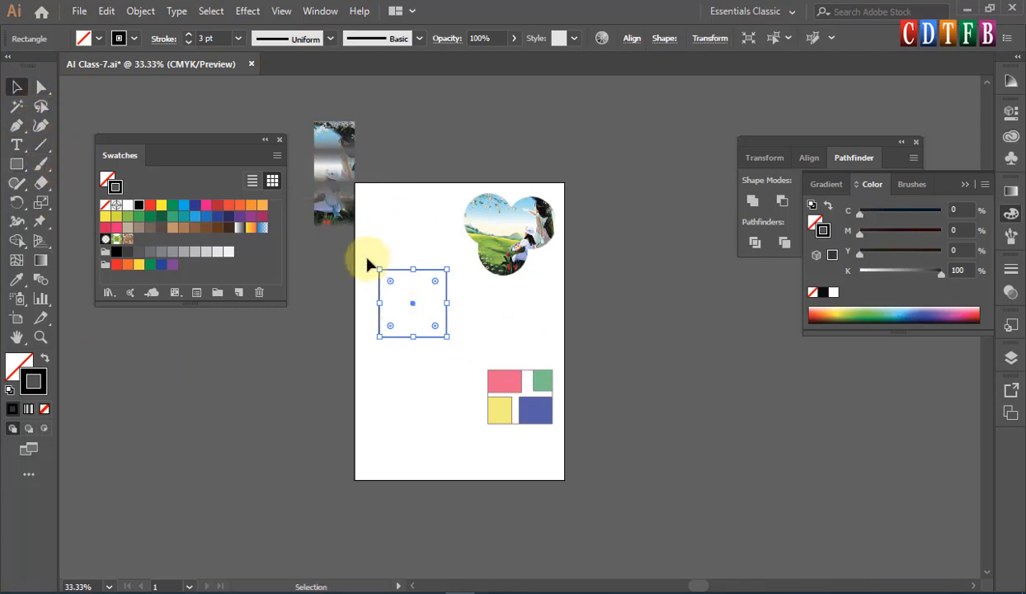
{"action": "left_click_drag", "start_coordinate": [359, 223], "coordinate": [523, 394]}
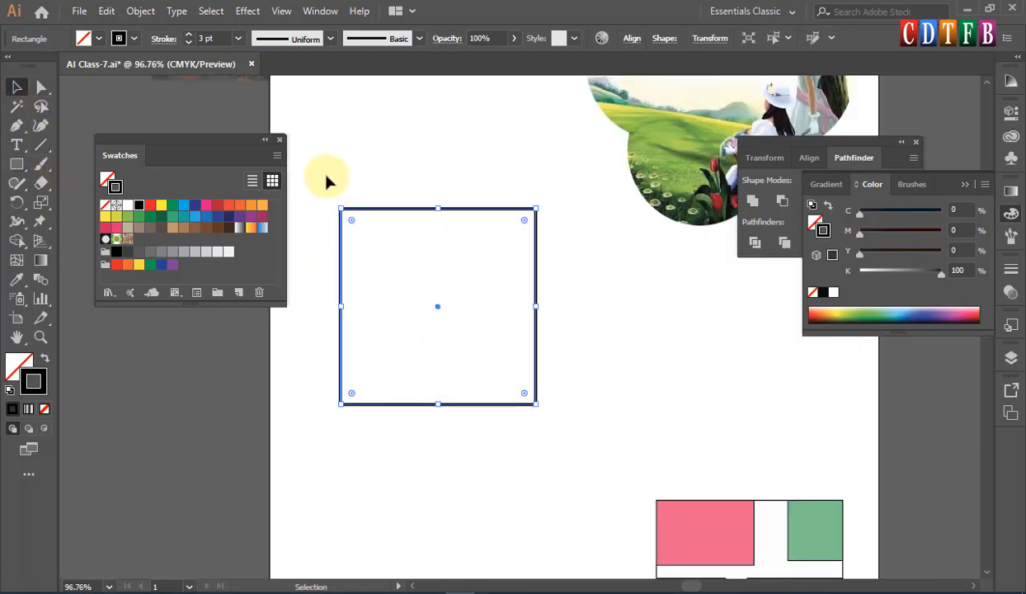
{"action": "left_click_drag", "start_coordinate": [323, 174], "coordinate": [526, 394]}
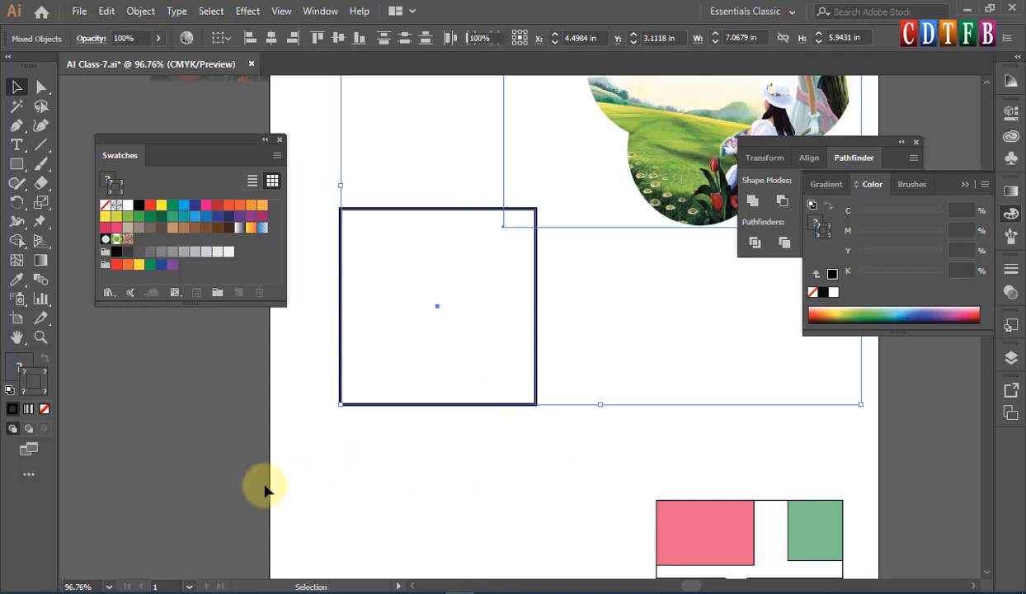
Move the outlined square down and, in Draw Behind mode, add three rectangles overlapping its upper-left, upper-right and lower-left corners
{"action": "left_click_drag", "start_coordinate": [266, 484], "coordinate": [523, 430]}
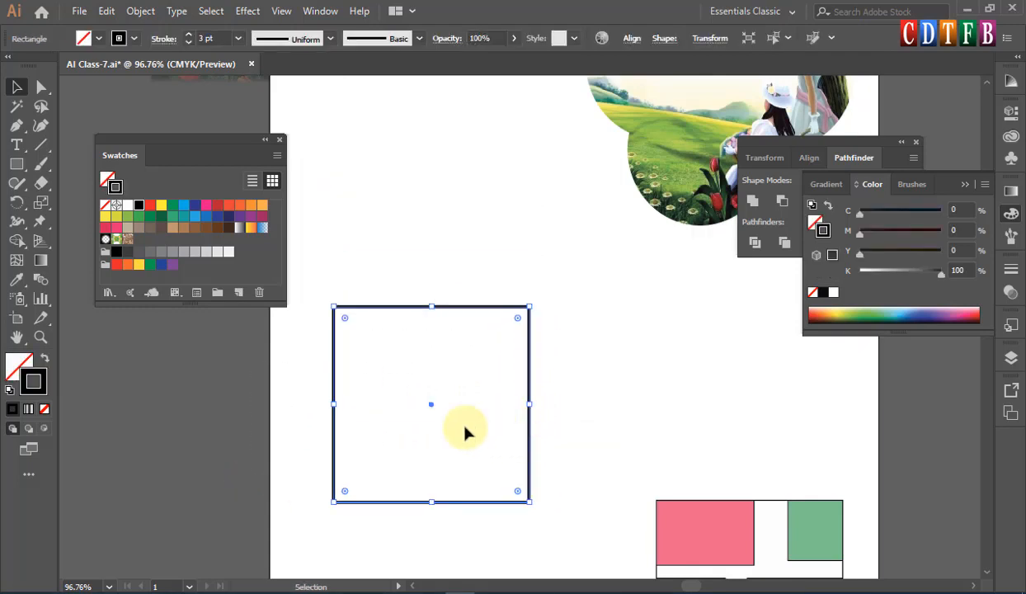
{"action": "left_click", "coordinate": [29, 430]}
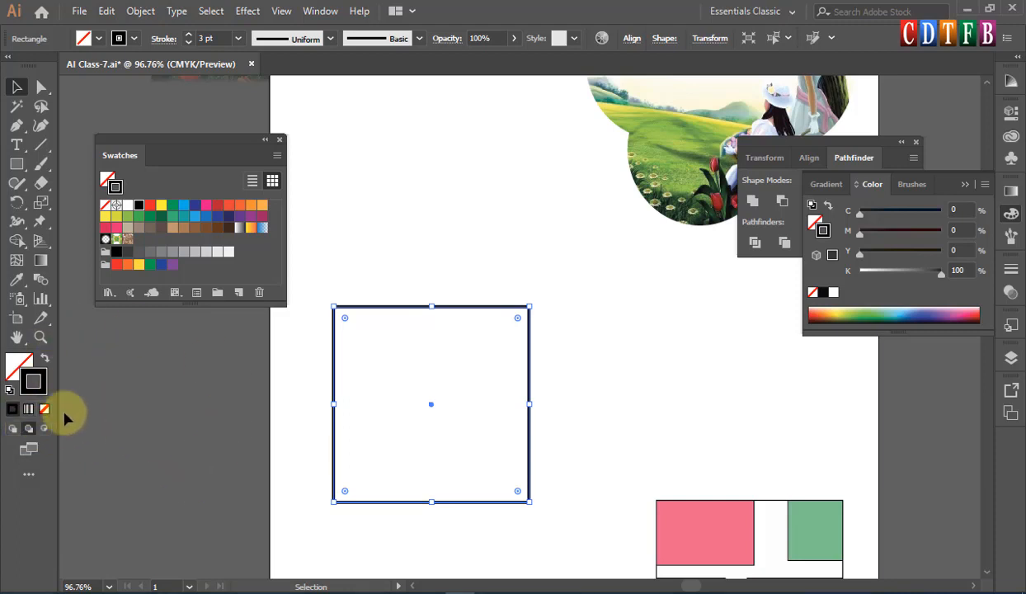
{"action": "left_click", "coordinate": [17, 162]}
{"action": "left_click_drag", "start_coordinate": [316, 277], "coordinate": [431, 413]}
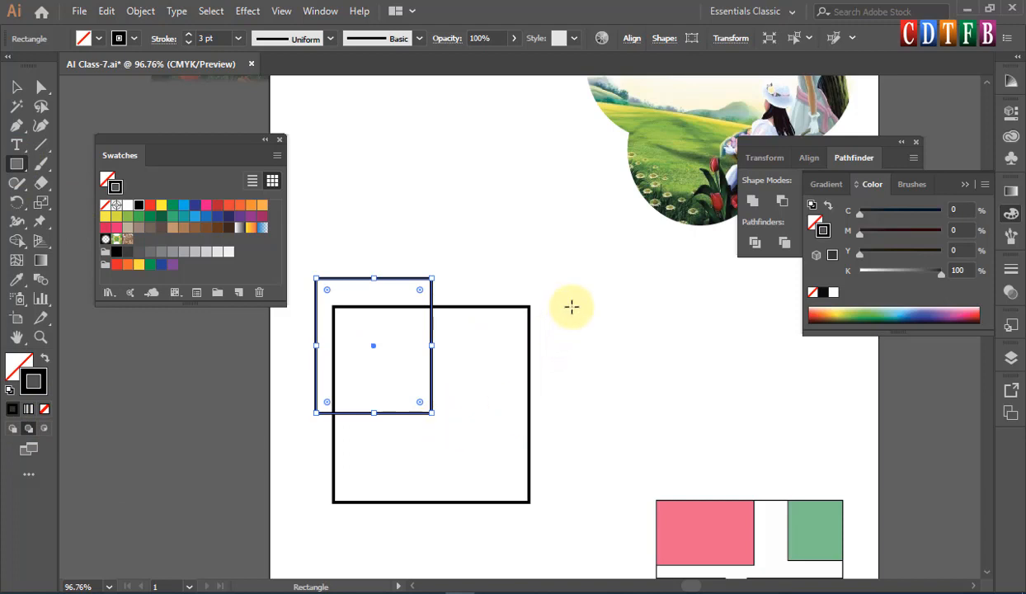
{"action": "left_click_drag", "start_coordinate": [575, 307], "coordinate": [451, 438]}
{"action": "left_click_drag", "start_coordinate": [297, 462], "coordinate": [454, 544]}
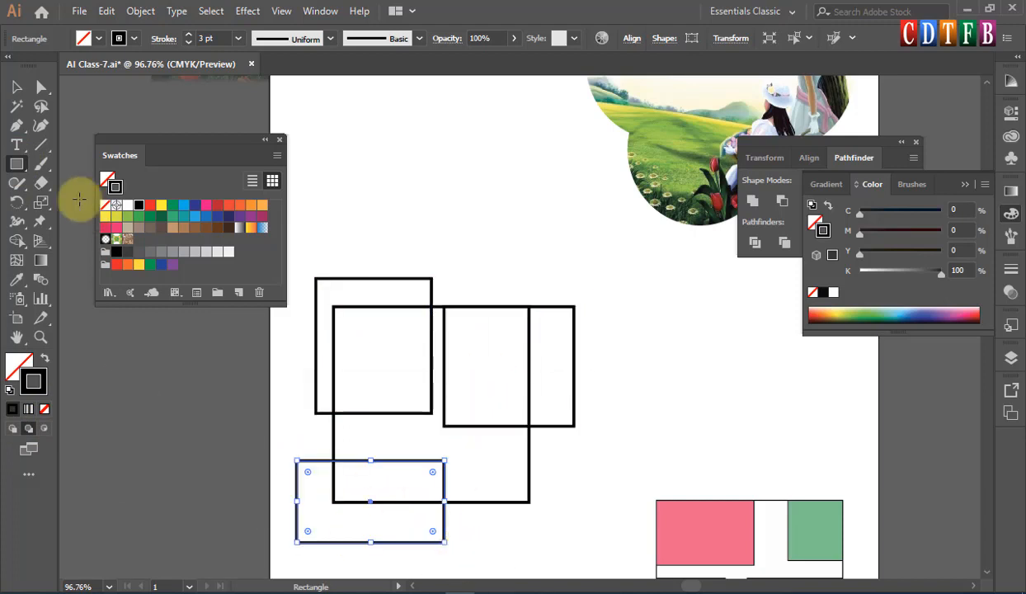
Fill the large square with a light orange chosen in the Color Picker
{"action": "left_click", "coordinate": [16, 89]}
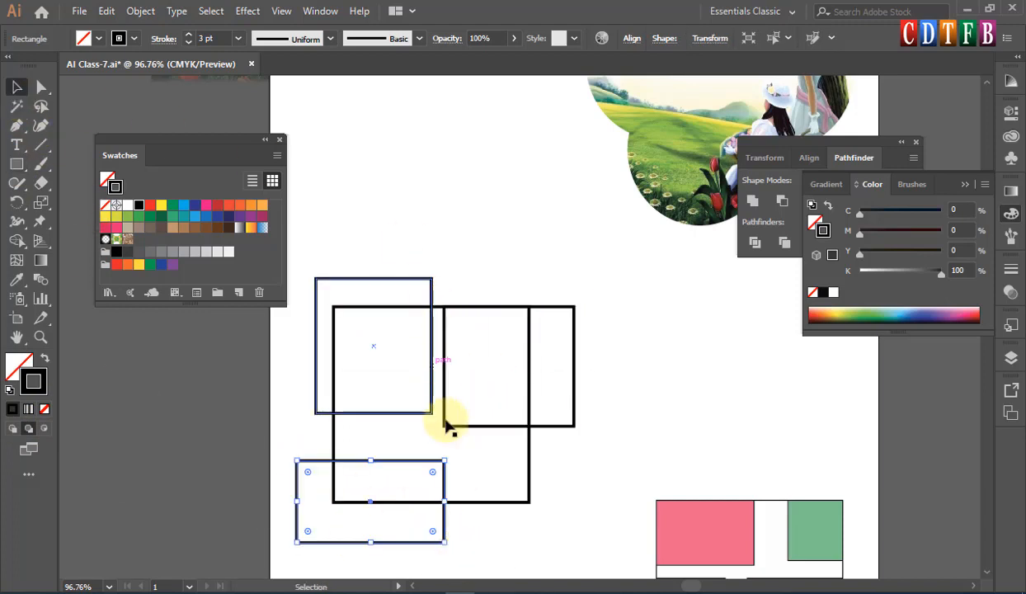
{"action": "left_click", "coordinate": [529, 490]}
{"action": "double_click", "coordinate": [18, 363]}
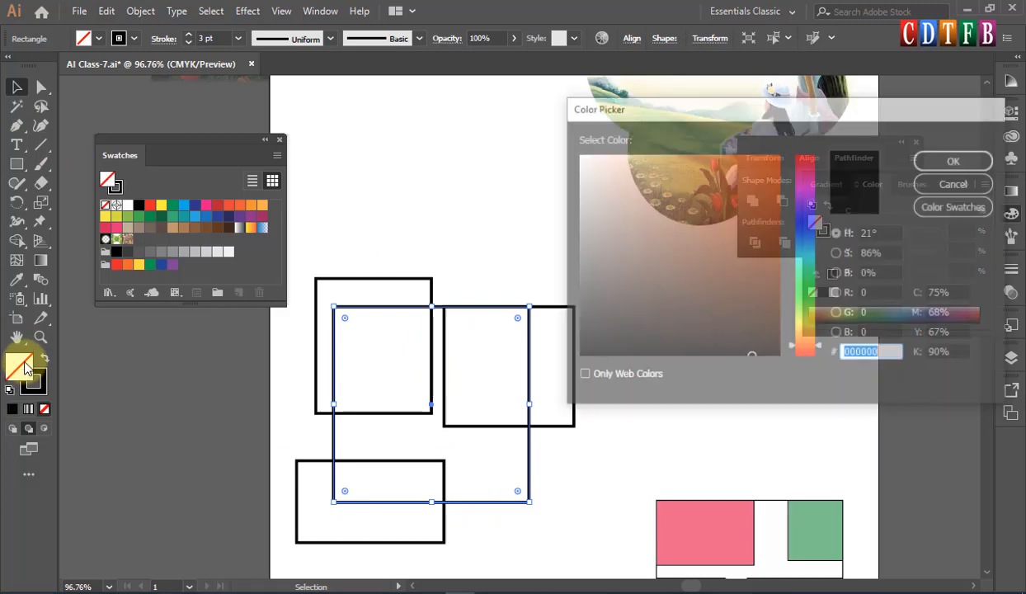
{"action": "left_click", "coordinate": [685, 165]}
{"action": "left_click", "coordinate": [954, 160]}
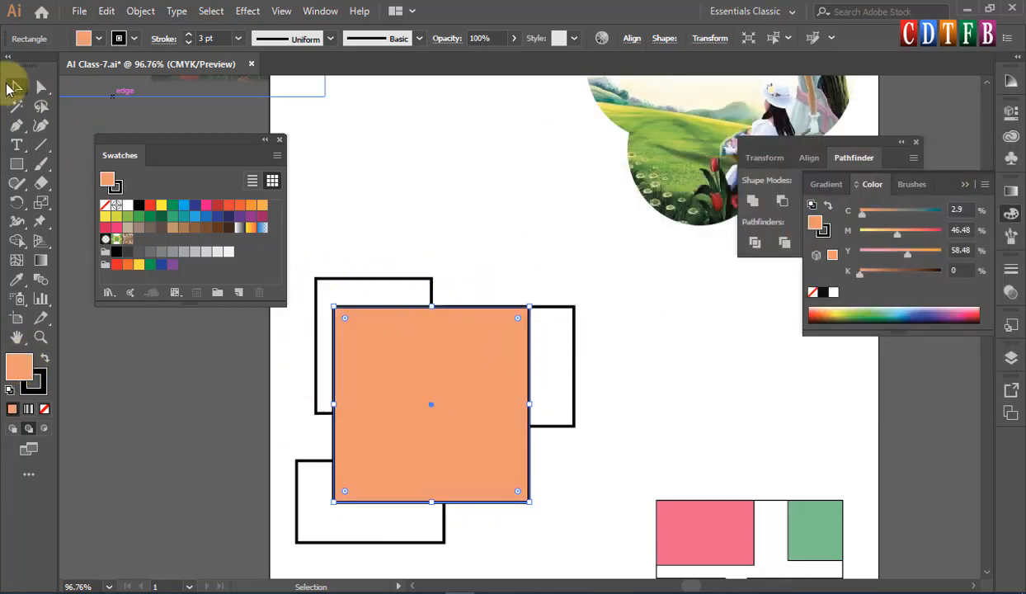
Raise the upper-right rectangle level with the upper-left one and make a clipping mask from the three rectangles and the orange square
{"action": "left_click", "coordinate": [13, 88]}
{"action": "left_click_drag", "start_coordinate": [575, 310], "coordinate": [572, 281]}
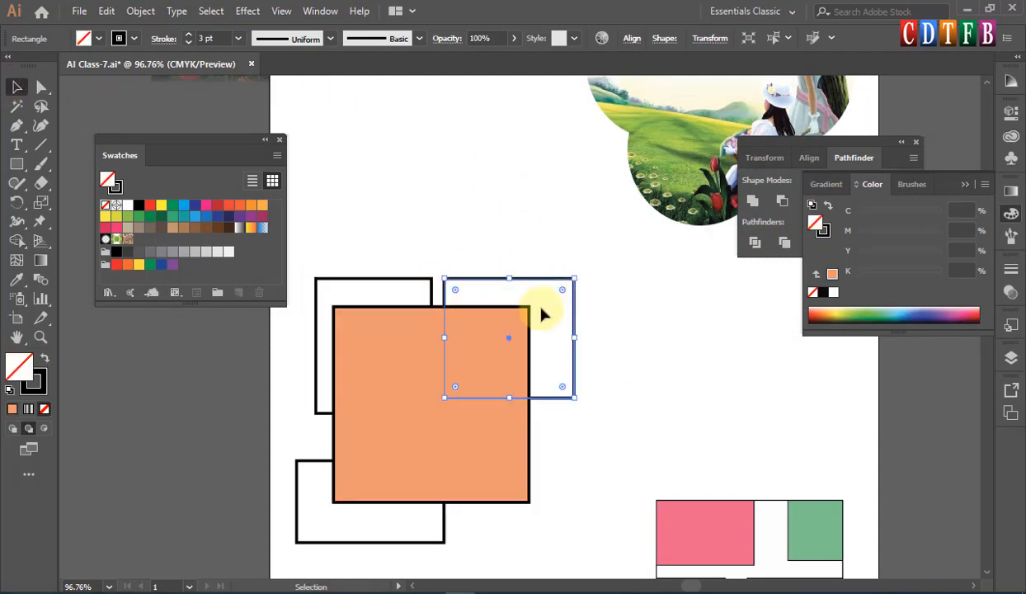
{"action": "left_click", "coordinate": [424, 454]}
{"action": "left_click", "coordinate": [579, 288], "text": "shift"}
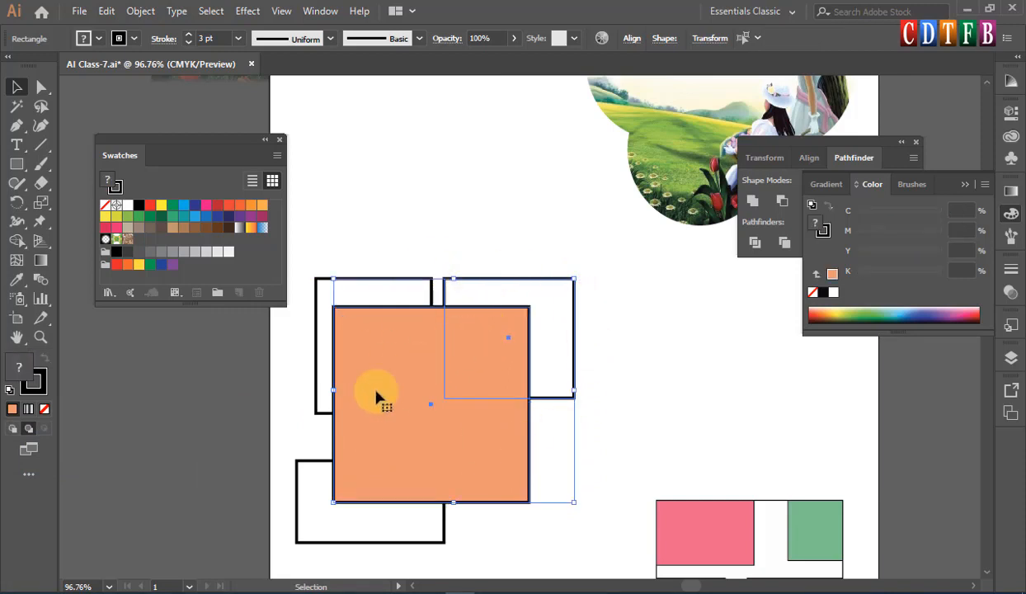
{"action": "left_click_drag", "start_coordinate": [350, 557], "coordinate": [589, 262]}
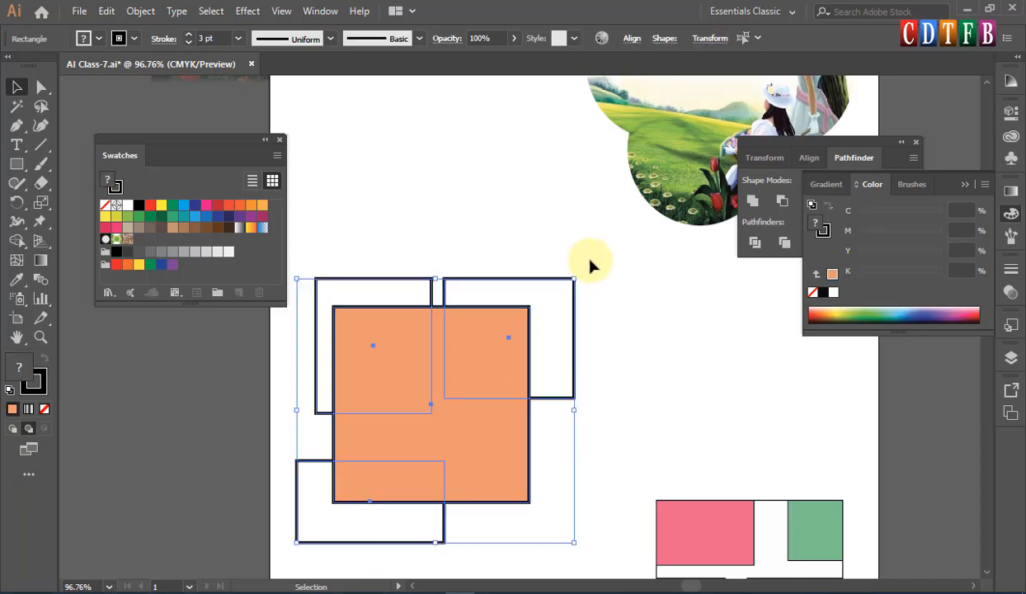
{"action": "right_click", "coordinate": [501, 339]}
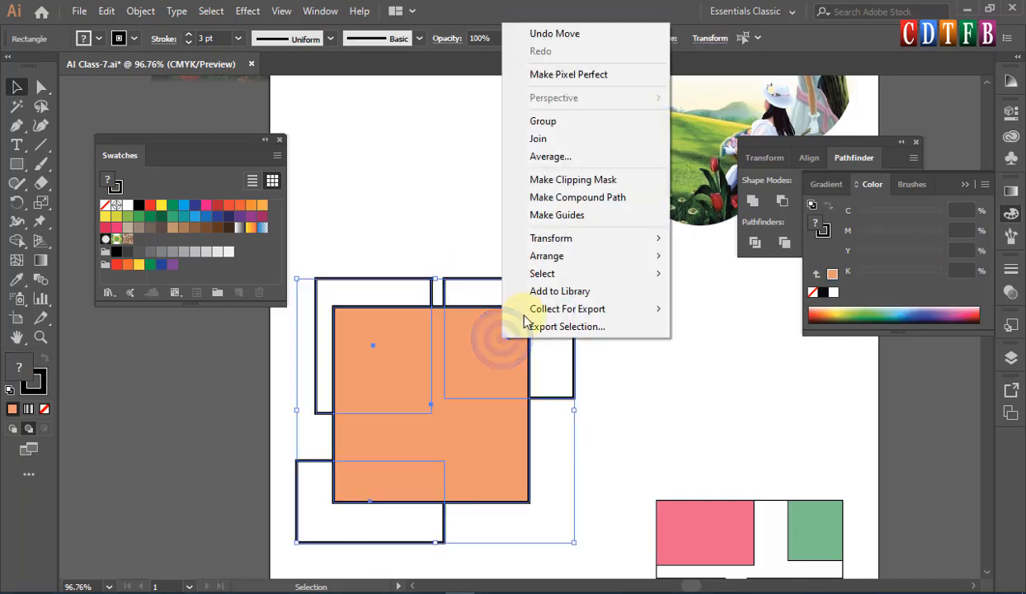
{"action": "left_click", "coordinate": [588, 182]}
{"action": "left_click", "coordinate": [614, 292]}
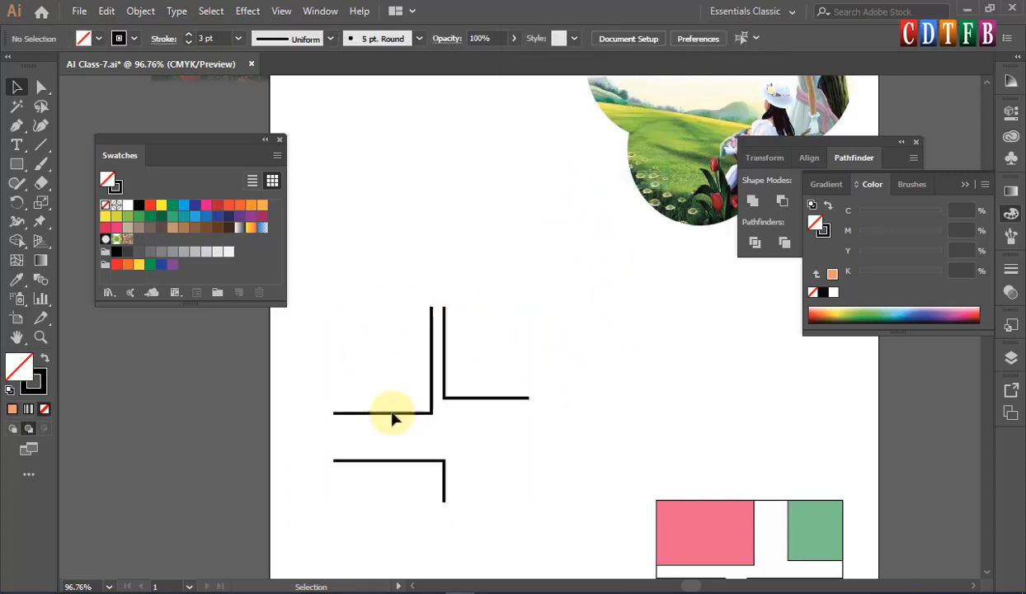
Move the clipped group higher on the artboard and show the Transparency settings
{"action": "left_click_drag", "start_coordinate": [501, 399], "coordinate": [557, 399]}
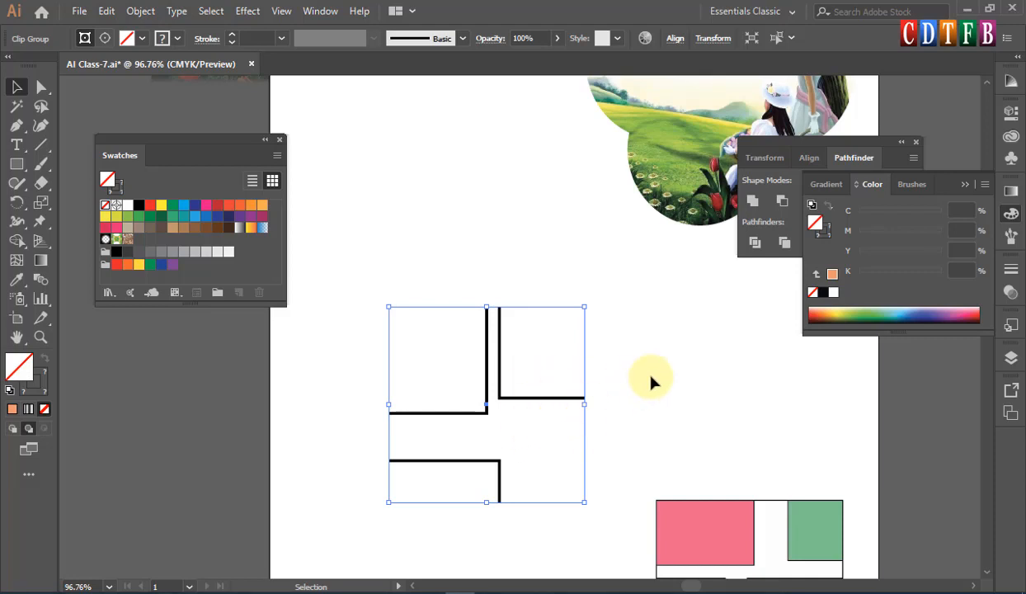
{"action": "left_click", "coordinate": [566, 453]}
{"action": "left_click", "coordinate": [1011, 291]}
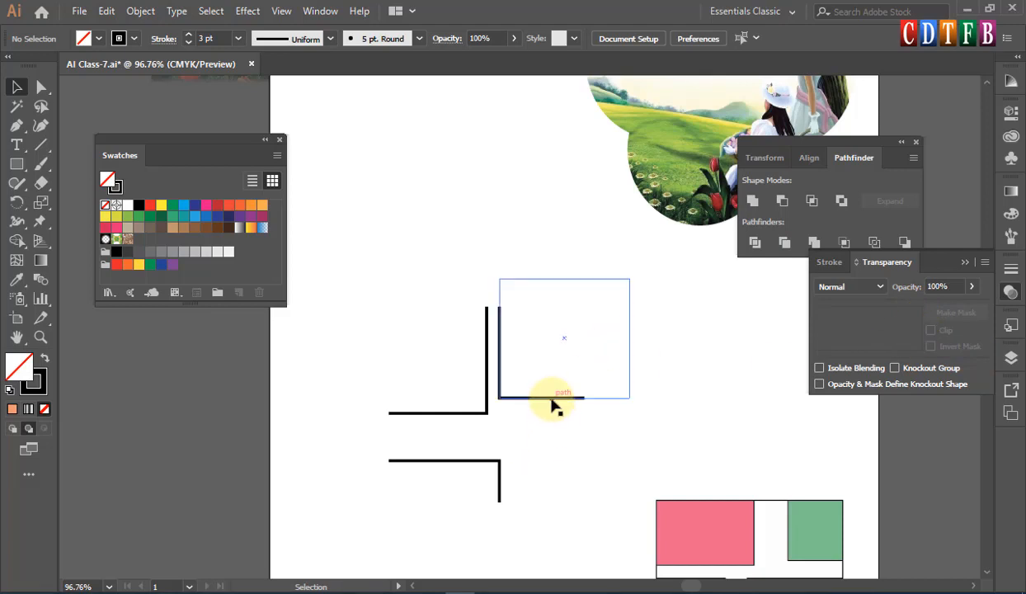
{"action": "left_click_drag", "start_coordinate": [520, 365], "coordinate": [477, 288]}
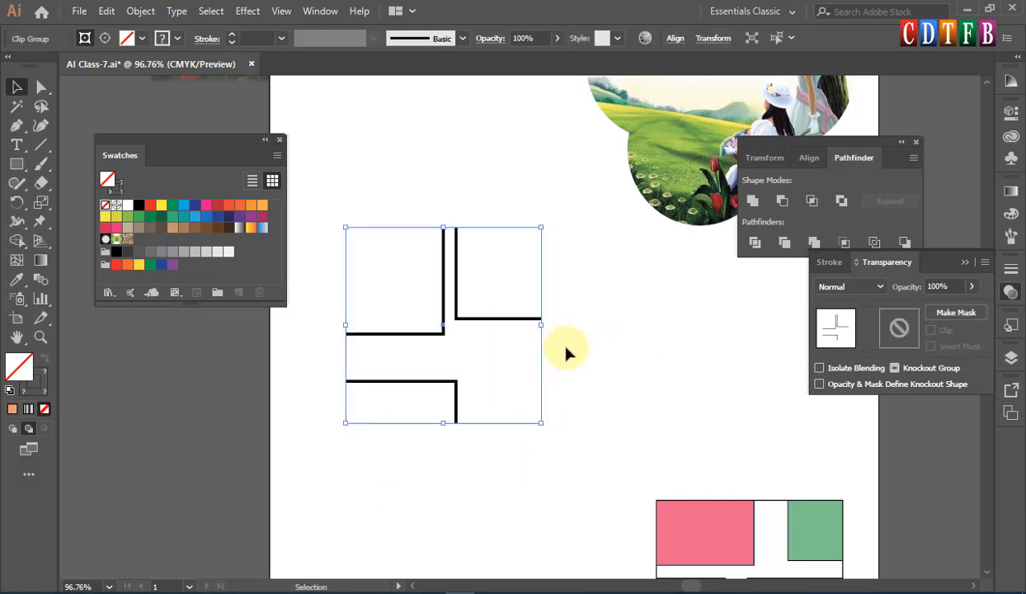
Isolate the clipping mask, shift its upper-right rectangle about 0.27 in to the right and fill it with pink
{"action": "right_click", "coordinate": [489, 324]}
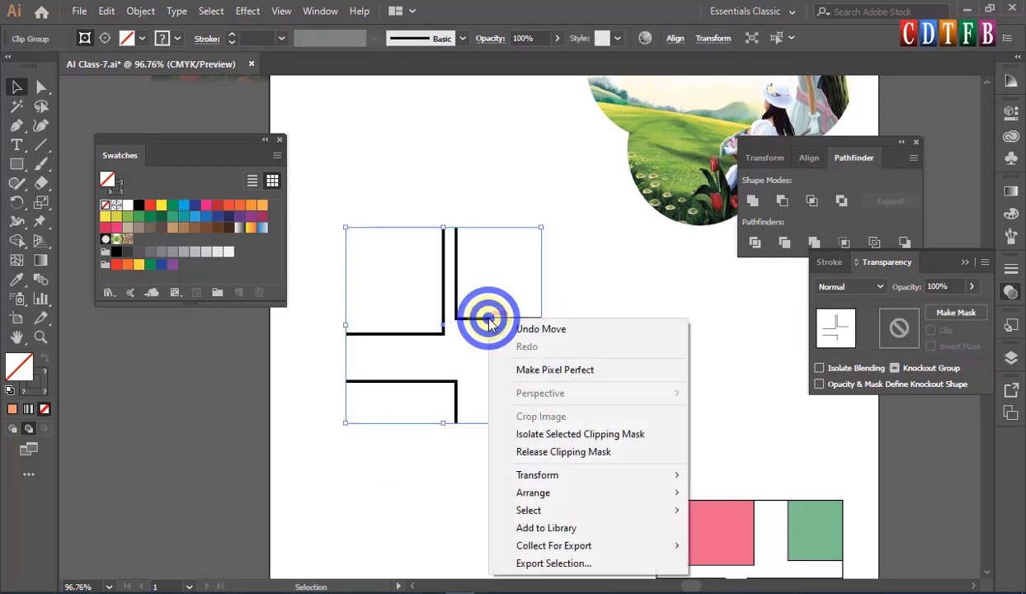
{"action": "left_click", "coordinate": [605, 433]}
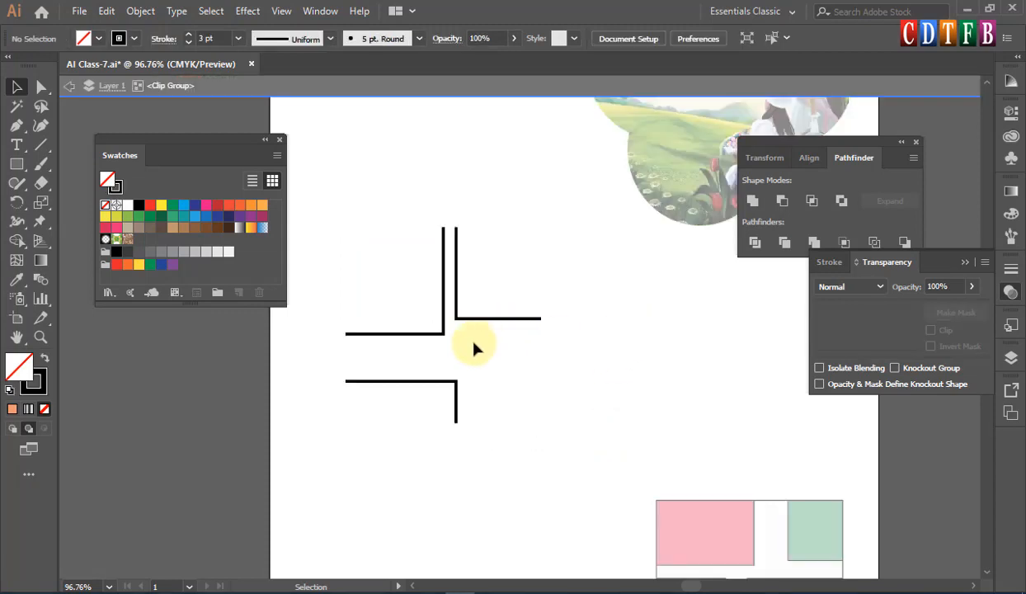
{"action": "left_click", "coordinate": [494, 319]}
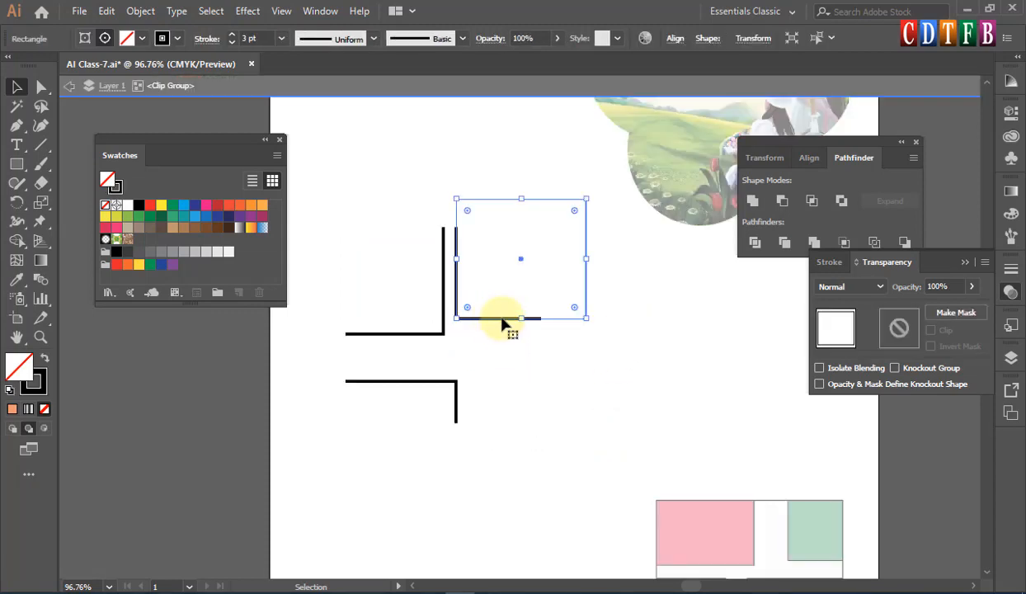
{"action": "left_click_drag", "start_coordinate": [502, 322], "coordinate": [522, 325]}
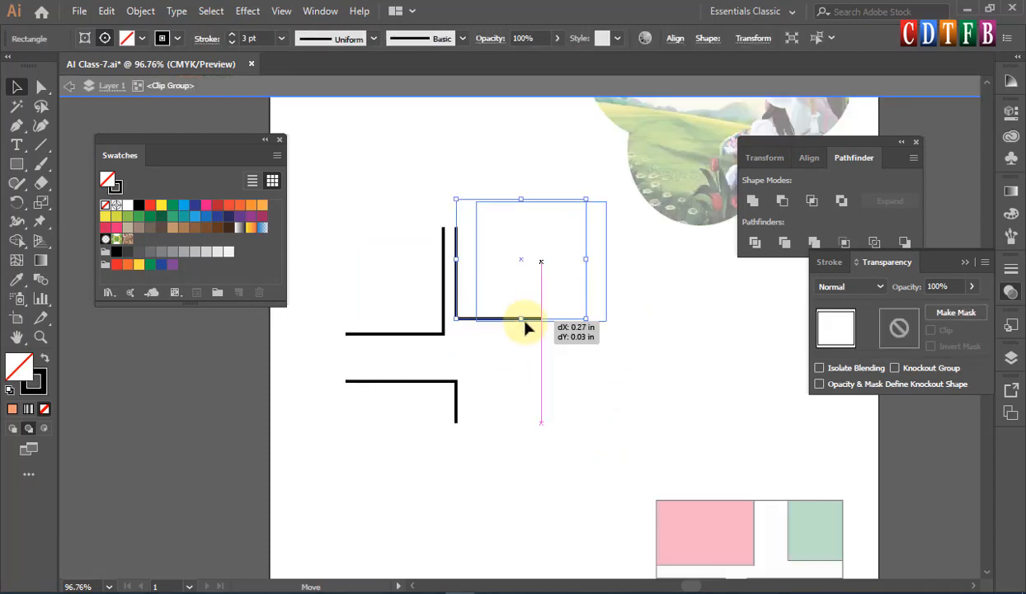
{"action": "left_click", "coordinate": [209, 207]}
Fill the clipped upper-left rectangle with blue and the lower one with green, and leave the clip group's isolation
{"action": "left_click", "coordinate": [444, 322]}
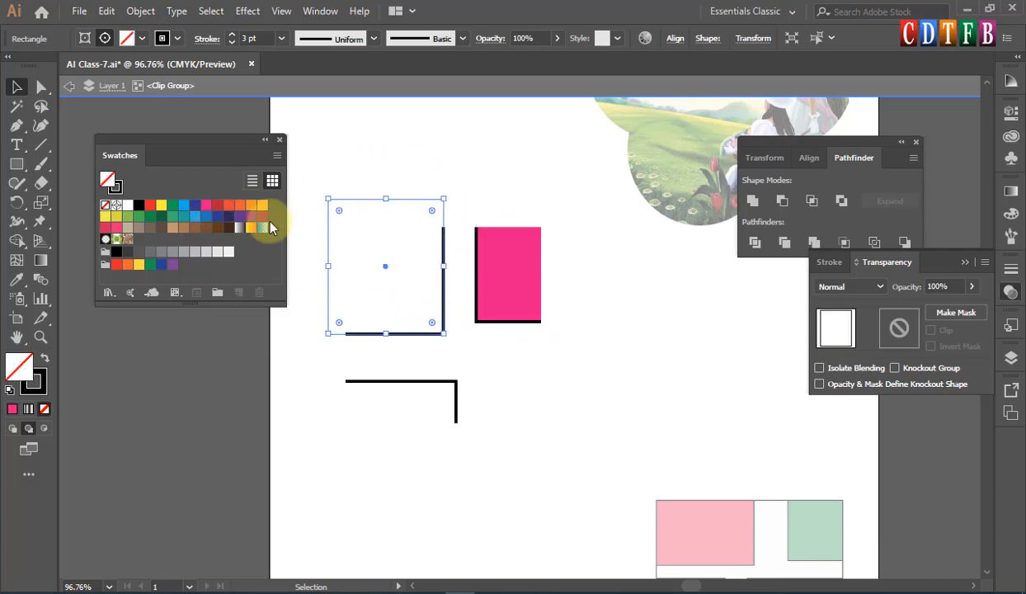
{"action": "left_click", "coordinate": [183, 205]}
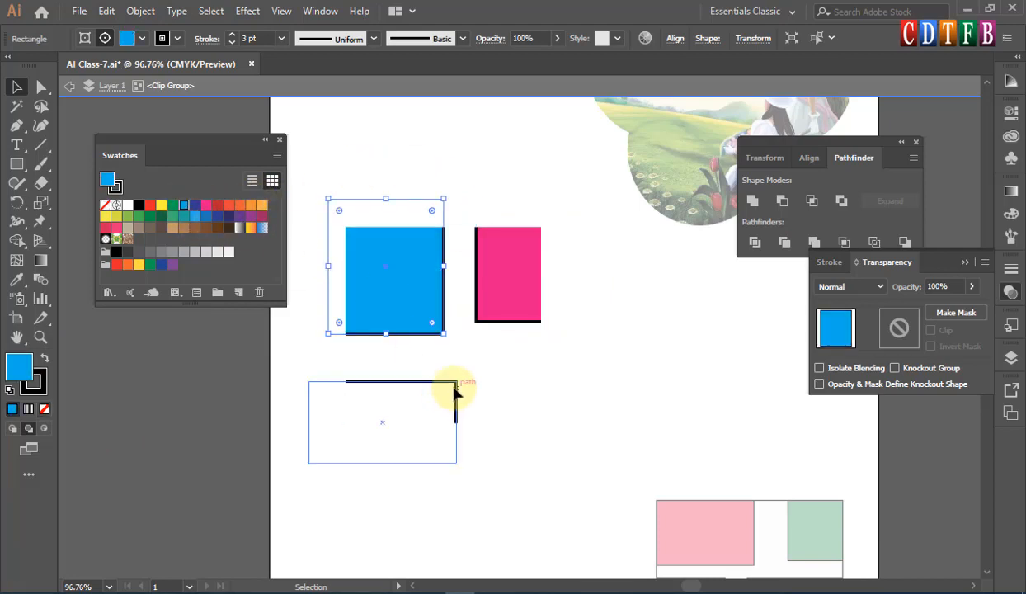
{"action": "left_click", "coordinate": [455, 393]}
{"action": "left_click", "coordinate": [137, 218]}
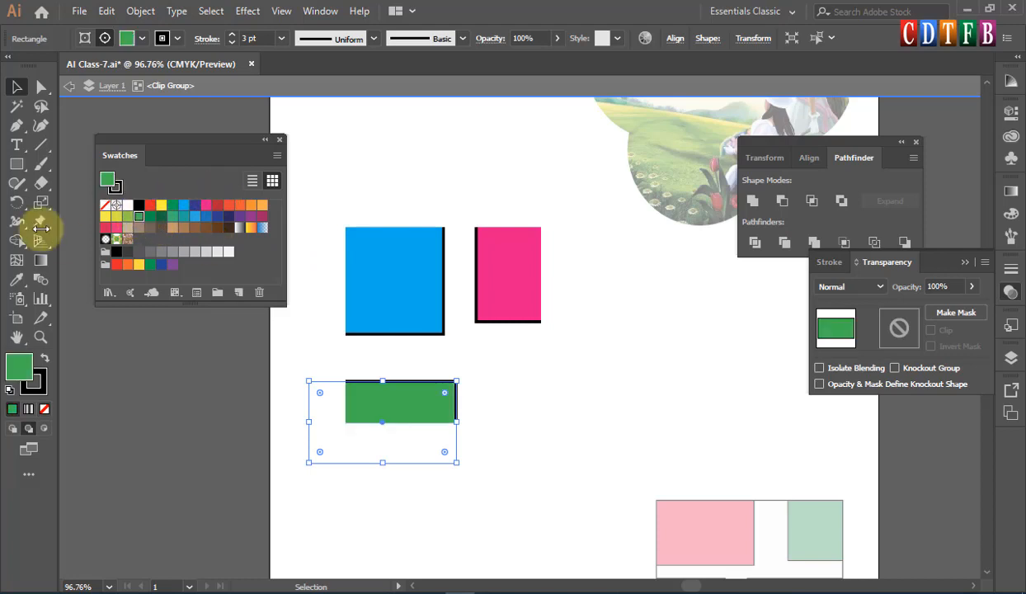
{"action": "double_click", "coordinate": [564, 361]}
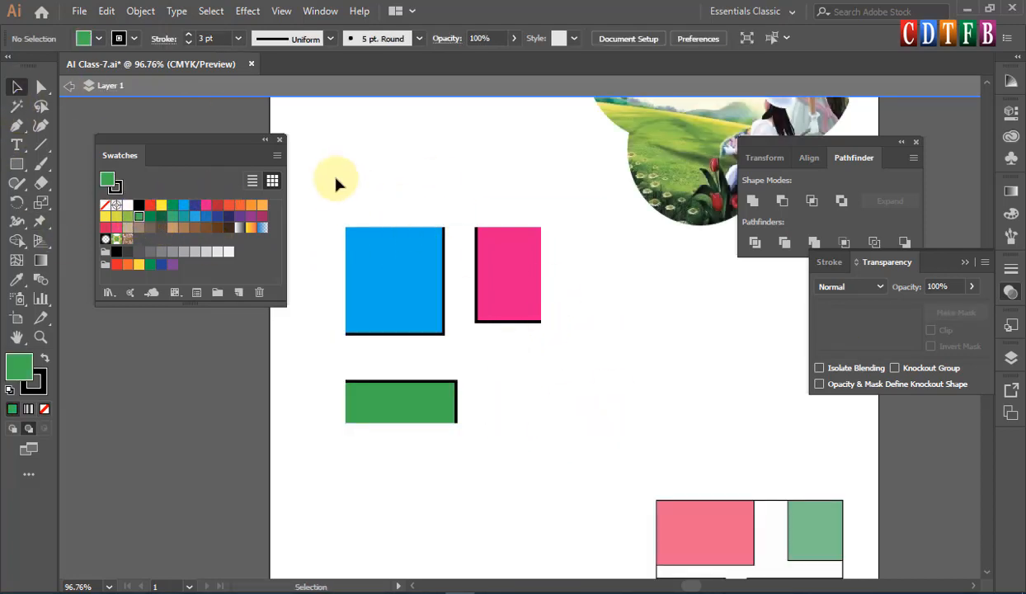
Select the clipped group with the coloured rectangles and move it down the artboard
{"action": "left_click_drag", "start_coordinate": [338, 182], "coordinate": [566, 508]}
{"action": "left_click_drag", "start_coordinate": [282, 497], "coordinate": [511, 313]}
{"action": "left_click_drag", "start_coordinate": [419, 389], "coordinate": [415, 480]}
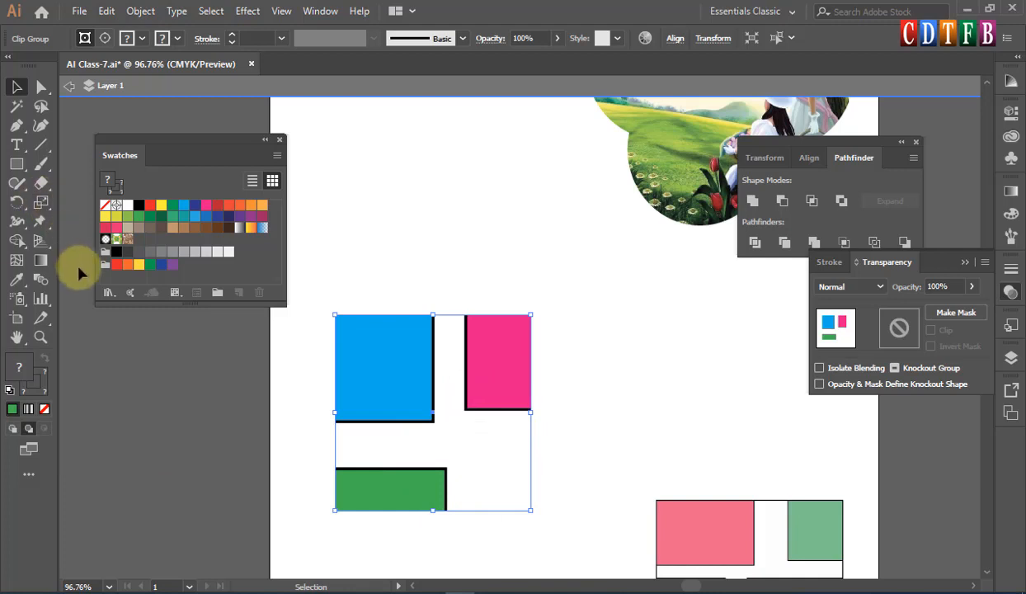
Draw a green rounded rectangle at the clipped group's lower-right corner and enlarge it up and to the right in Draw Inside mode
{"action": "left_click", "coordinate": [16, 163]}
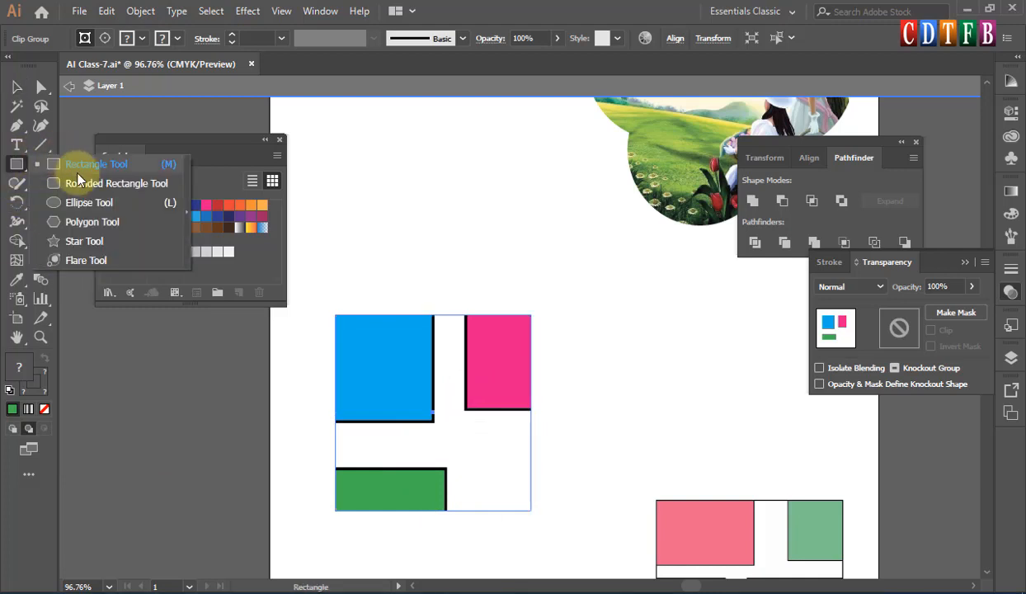
{"action": "left_click", "coordinate": [83, 188]}
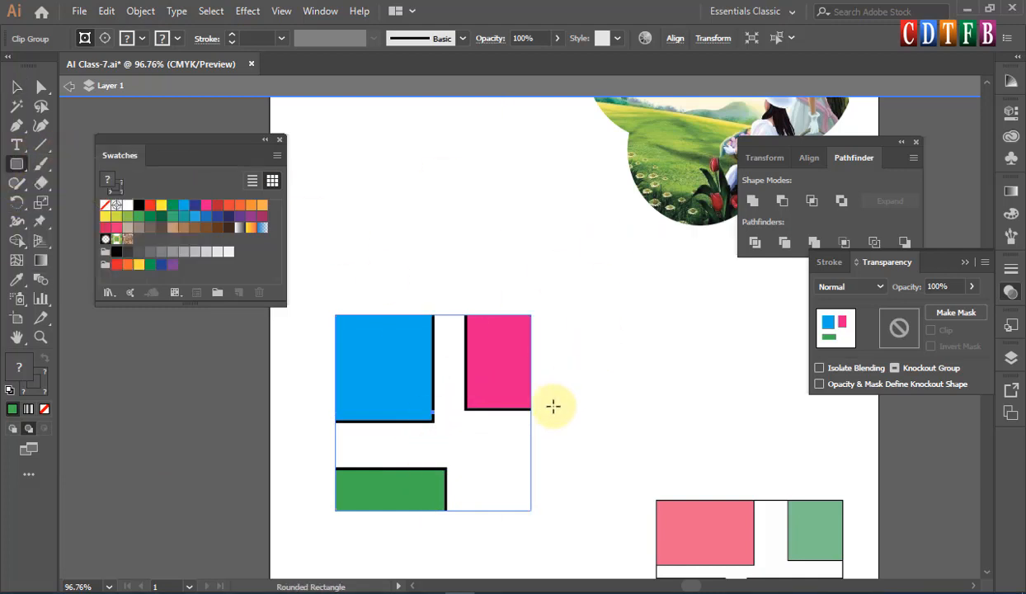
{"action": "left_click_drag", "start_coordinate": [596, 409], "coordinate": [489, 523]}
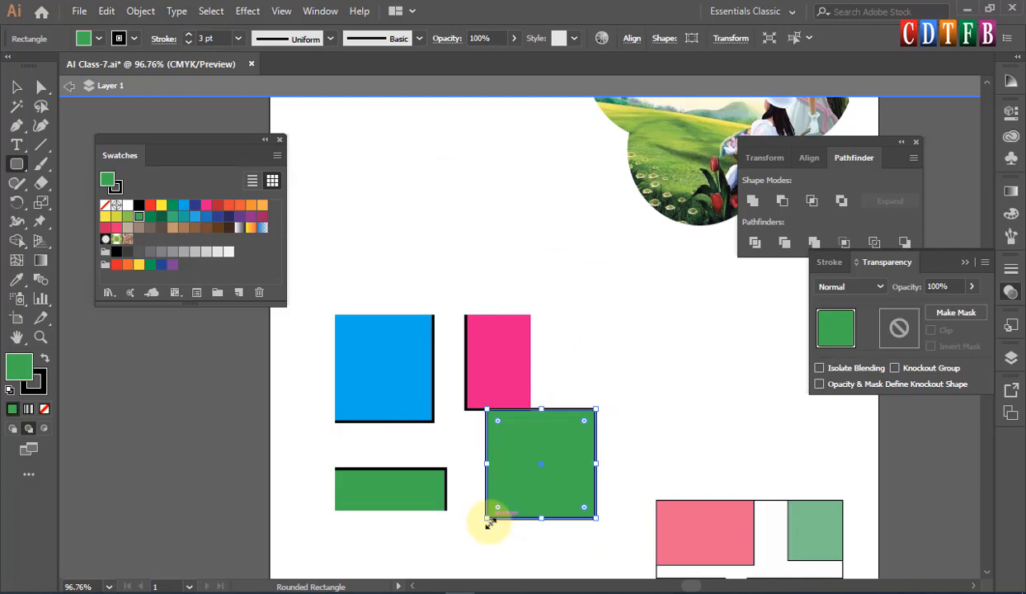
{"action": "left_click", "coordinate": [45, 429]}
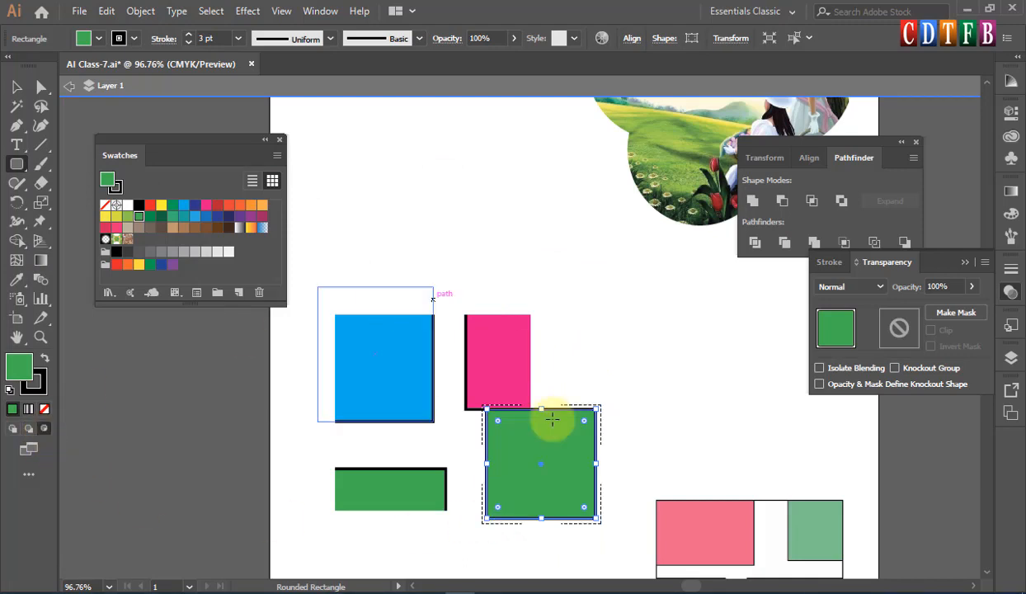
{"action": "left_click_drag", "start_coordinate": [598, 409], "coordinate": [718, 318]}
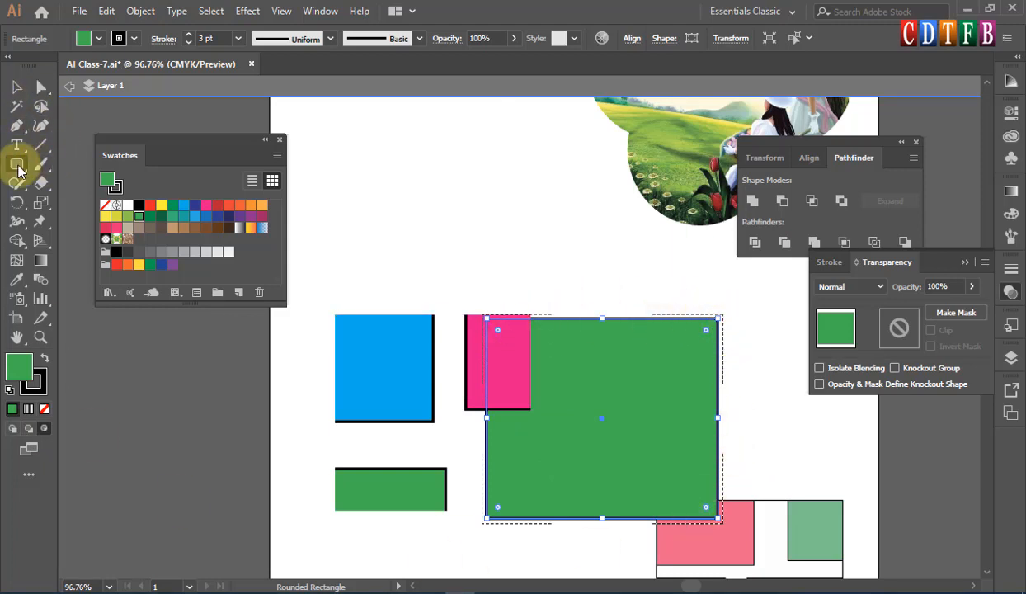
Draw a rectangle inside the green shape, overlapping its upper-left corner, and fill it with blue-violet
{"action": "left_click_drag", "start_coordinate": [17, 168], "coordinate": [86, 165]}
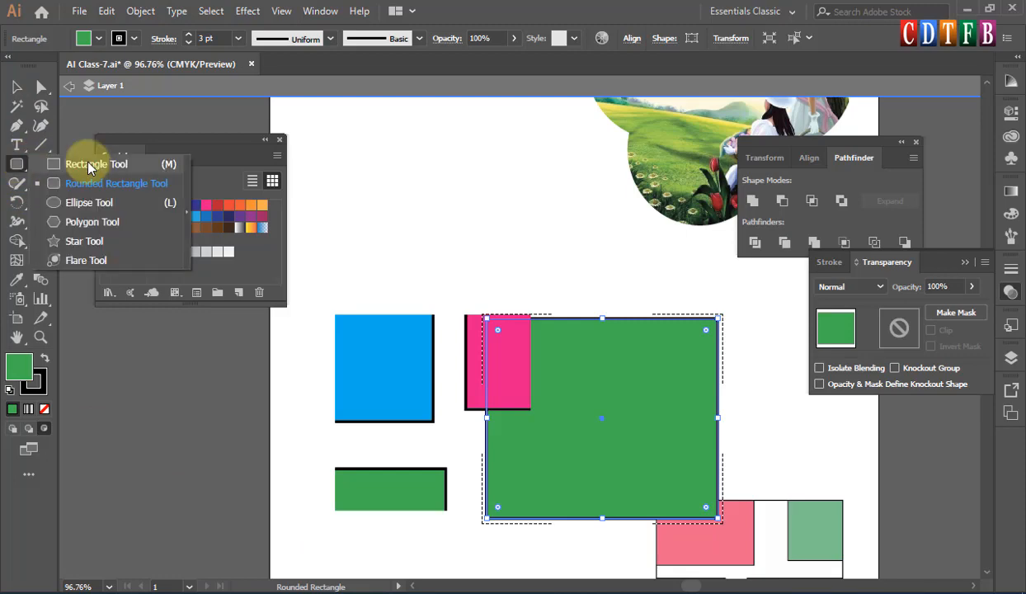
{"action": "left_click_drag", "start_coordinate": [466, 266], "coordinate": [596, 383]}
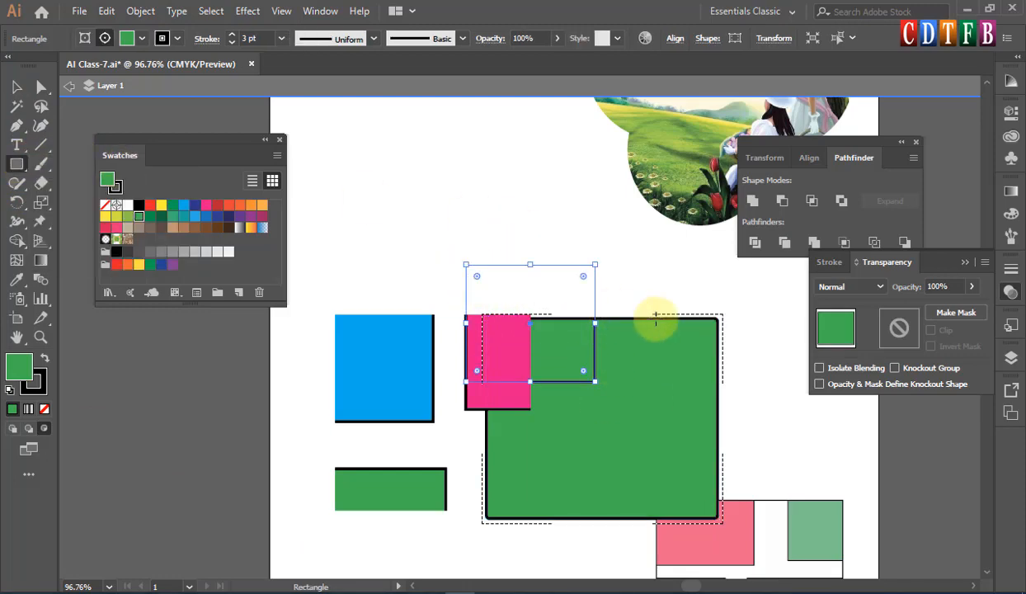
{"action": "double_click", "coordinate": [21, 372]}
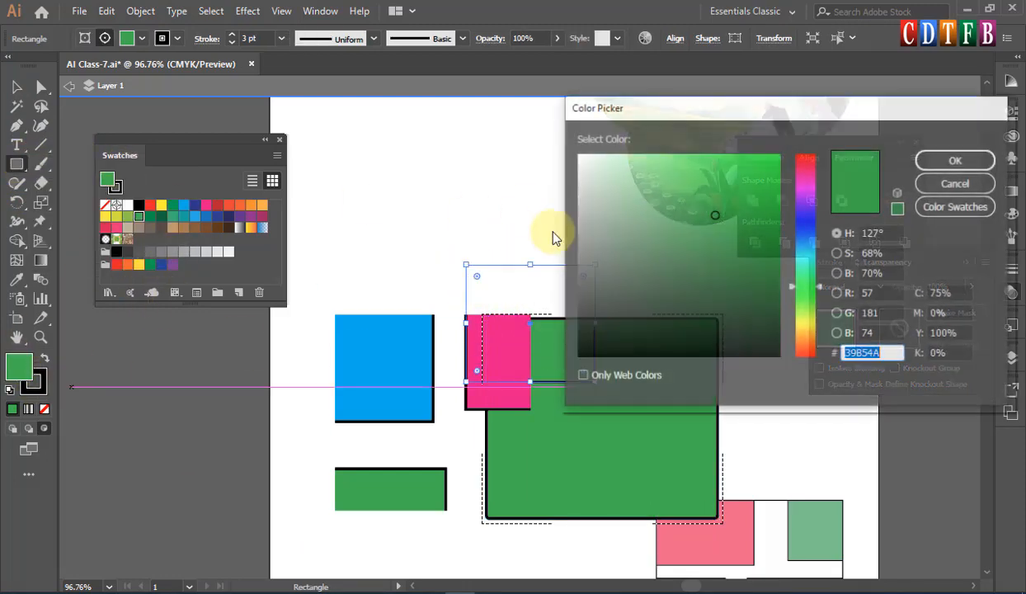
{"action": "left_click_drag", "start_coordinate": [799, 224], "coordinate": [805, 215]}
{"action": "left_click", "coordinate": [939, 167]}
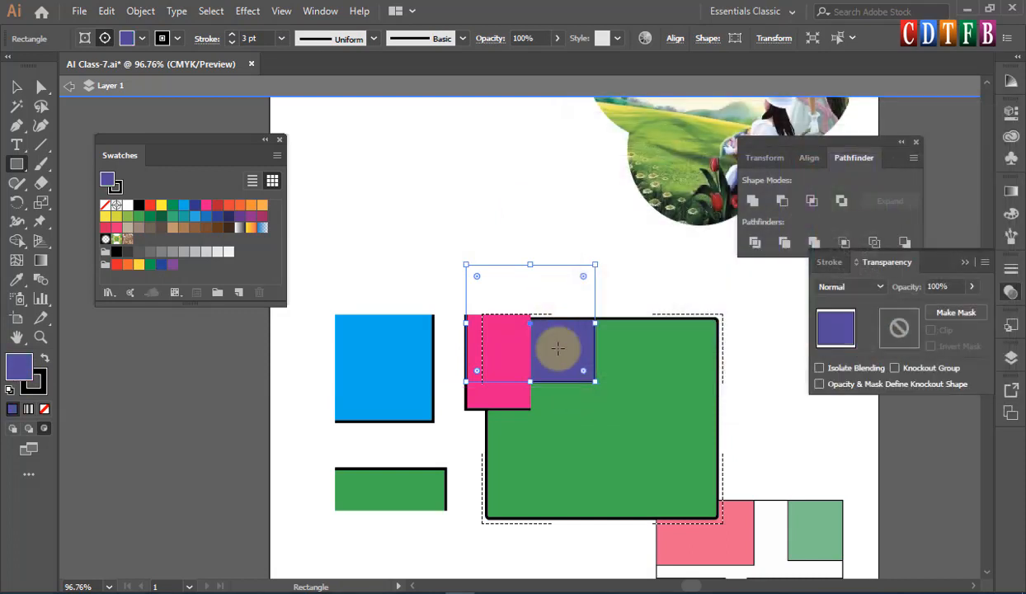
Move the clipped group of blue, pink and green rectangles away from the green shape, off the artboard's left edge
{"action": "left_click", "coordinate": [16, 86]}
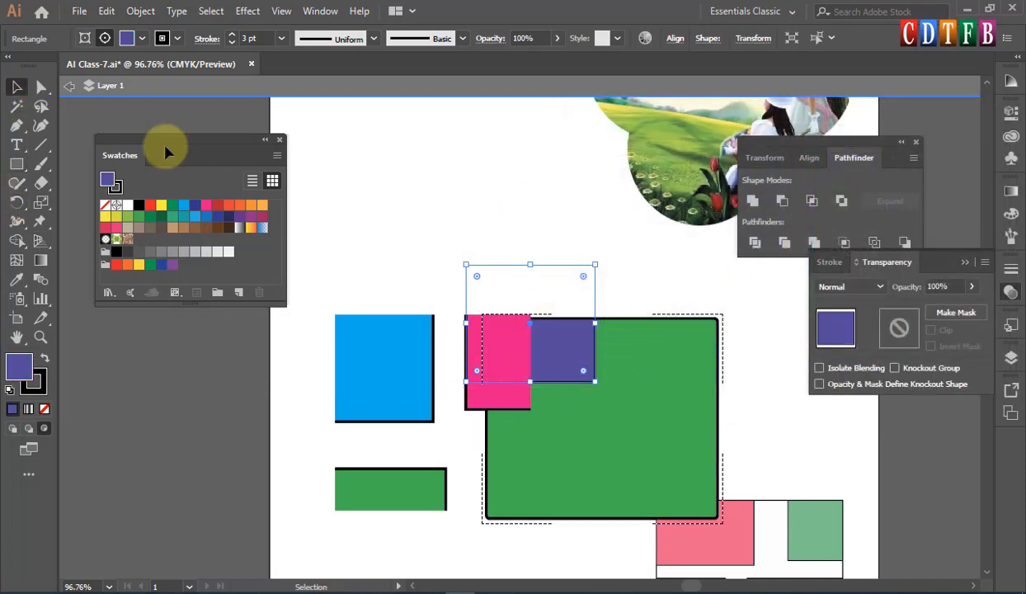
{"action": "left_click", "coordinate": [413, 380]}
{"action": "left_click_drag", "start_coordinate": [492, 436], "coordinate": [35, 427]}
{"action": "left_click_drag", "start_coordinate": [377, 355], "coordinate": [89, 389]}
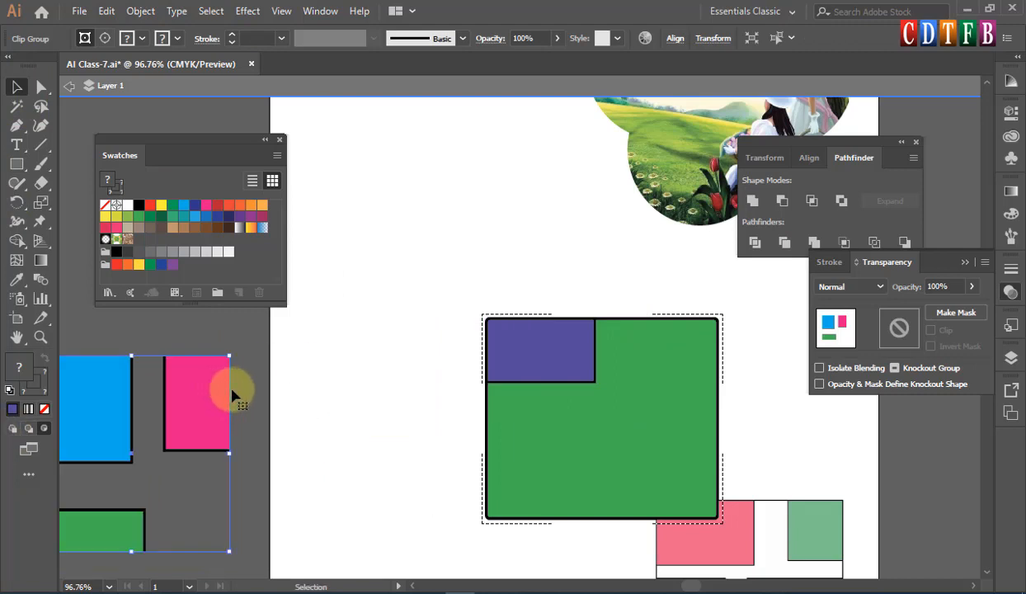
Move the blue, pink and green clipped group farther off the artboard and shift the large green clipped shape to the left
{"action": "left_click_drag", "start_coordinate": [163, 378], "coordinate": [102, 378]}
{"action": "left_click", "coordinate": [561, 359]}
{"action": "left_click_drag", "start_coordinate": [561, 359], "coordinate": [422, 341]}
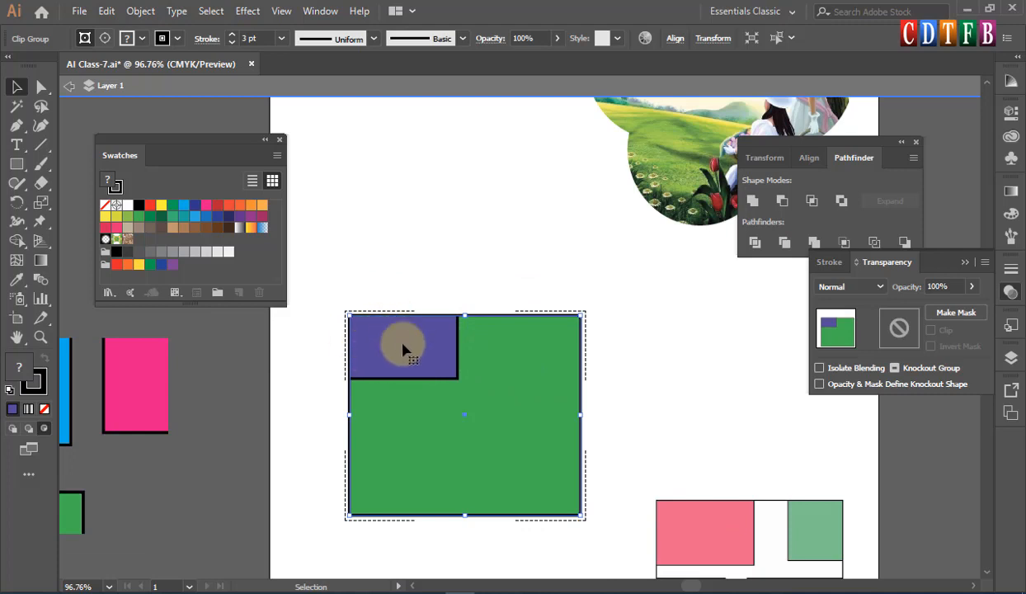
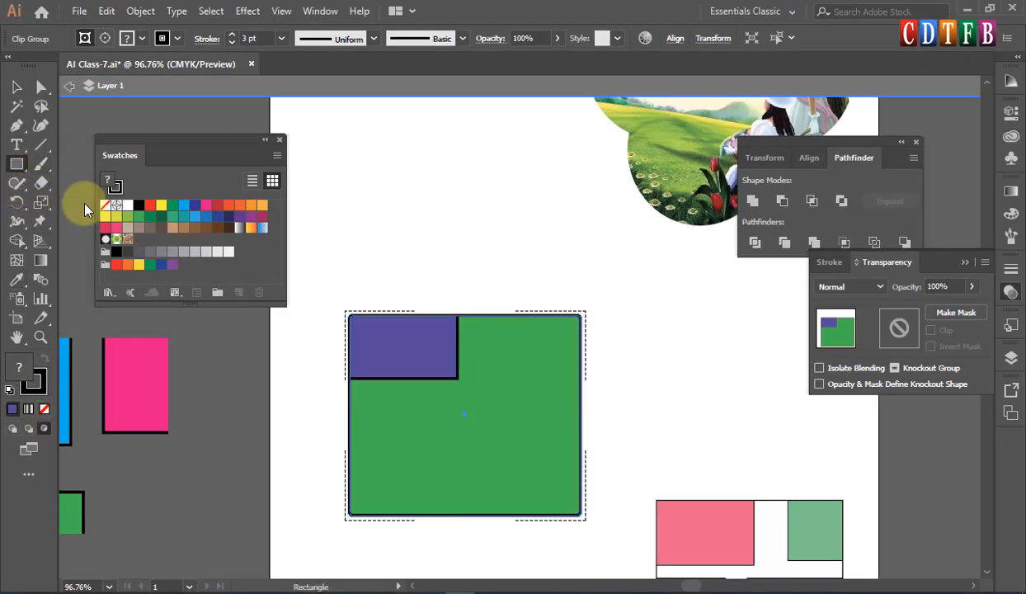
Draw a rounded rectangle inside the green shape, overlapping its upper-right corner, and fill it with red-orange
{"action": "left_click_drag", "start_coordinate": [27, 164], "coordinate": [103, 183]}
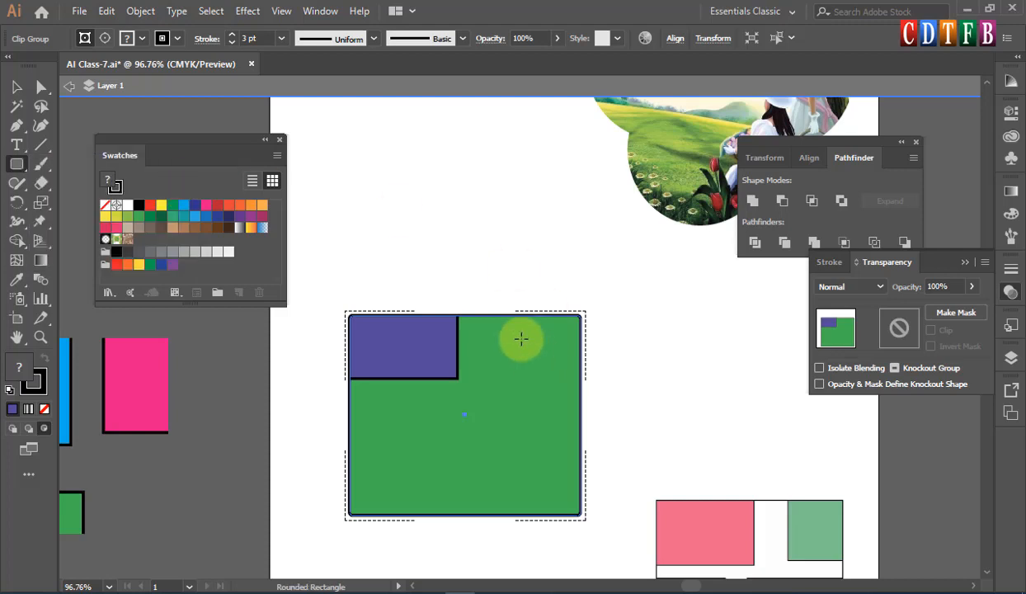
{"action": "mouse_move", "coordinate": [515, 282]}
{"action": "left_mouse_down"}
{"action": "mouse_move", "coordinate": [667, 395]}
{"action": "mouse_move", "coordinate": [663, 429]}
{"action": "left_mouse_up"}
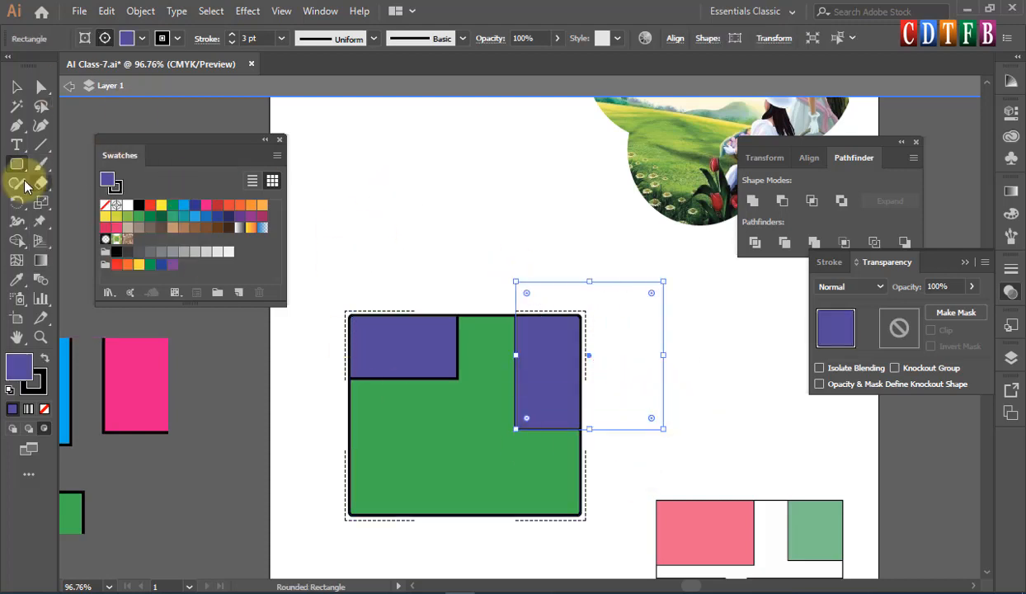
{"action": "left_click", "coordinate": [228, 205]}
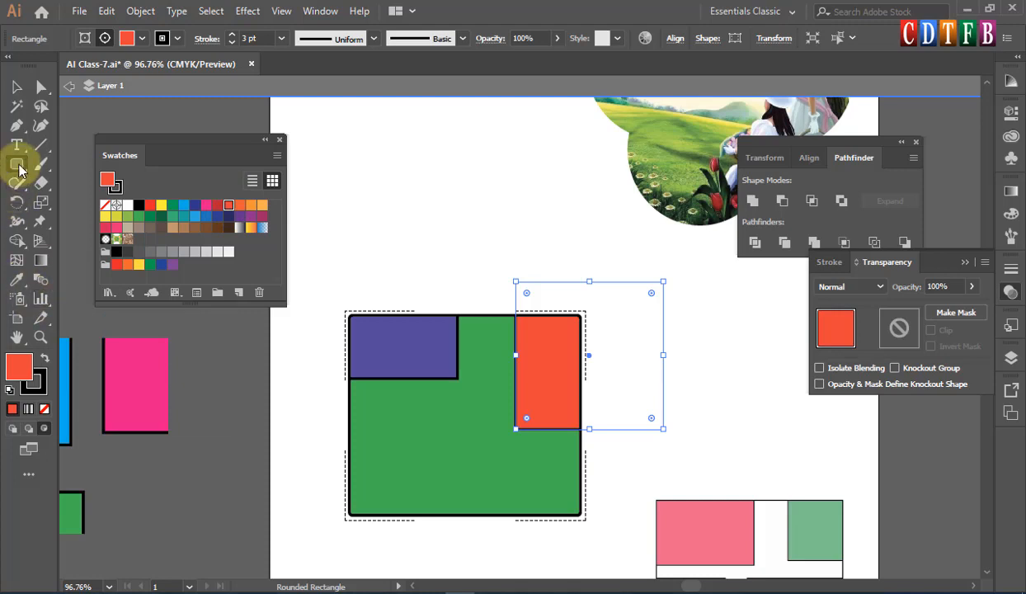
Draw a large star inside the green shape, fill it with light orange, and move it down to the shape's lower-left area
{"action": "left_click_drag", "start_coordinate": [21, 170], "coordinate": [124, 238]}
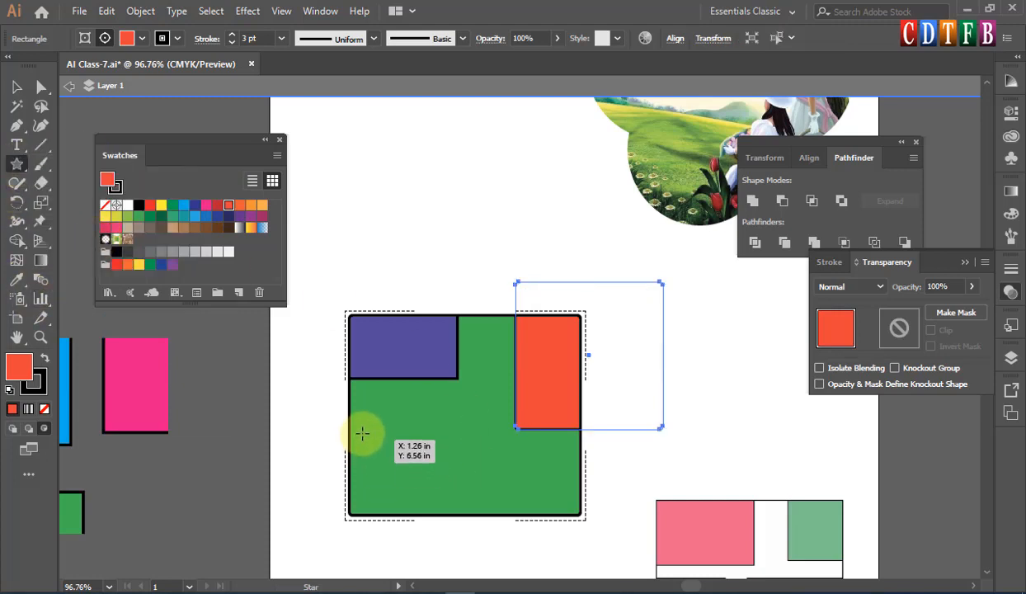
{"action": "left_click_drag", "start_coordinate": [362, 433], "coordinate": [426, 490]}
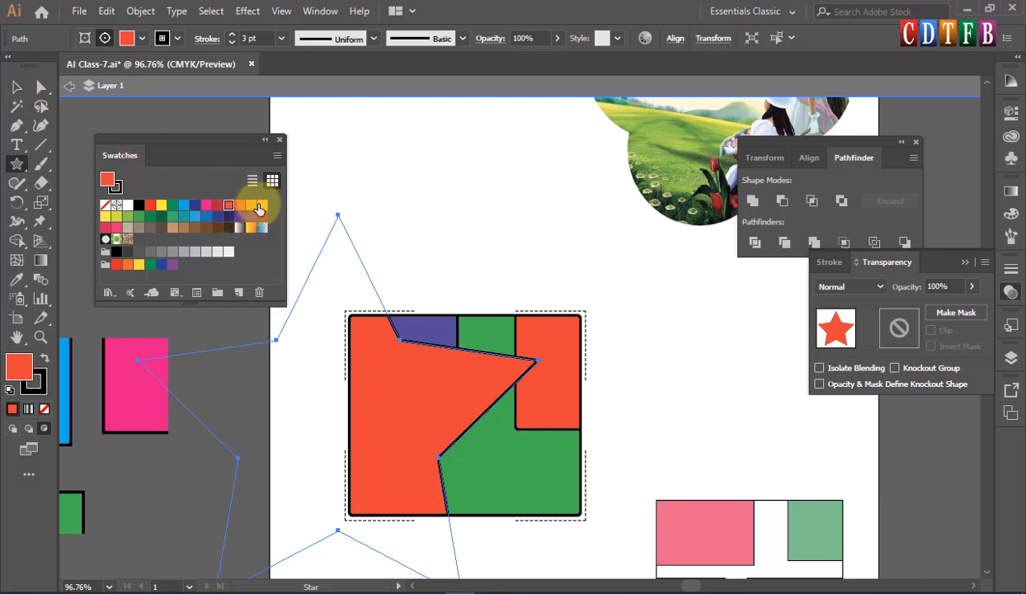
{"action": "left_click", "coordinate": [262, 204]}
{"action": "left_click", "coordinate": [17, 86]}
{"action": "left_click_drag", "start_coordinate": [446, 366], "coordinate": [442, 481]}
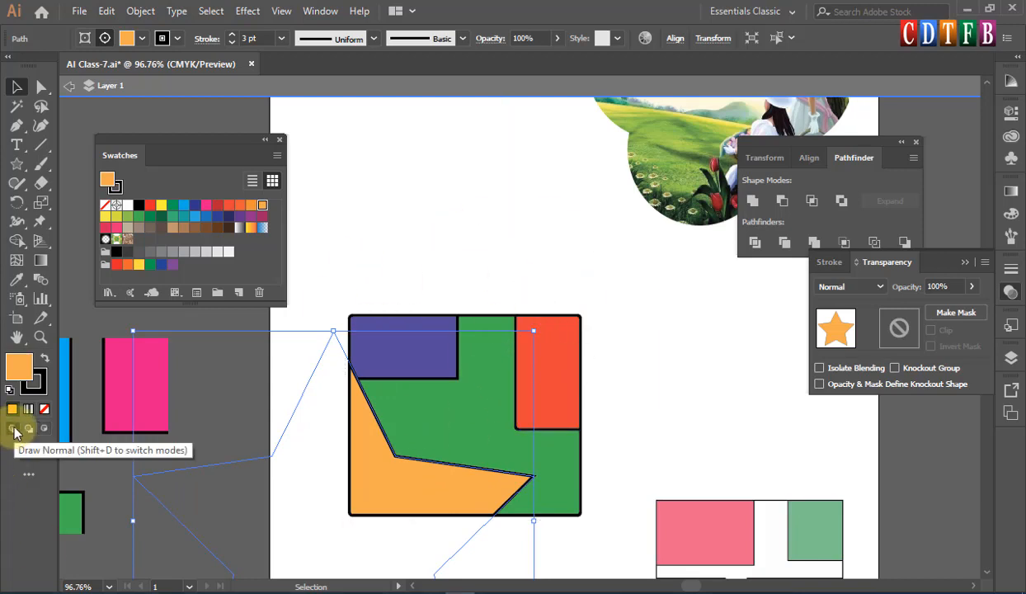
Draw a trial orange star over the clipped green shape in Draw Normal mode and delete it
{"action": "left_click", "coordinate": [385, 236]}
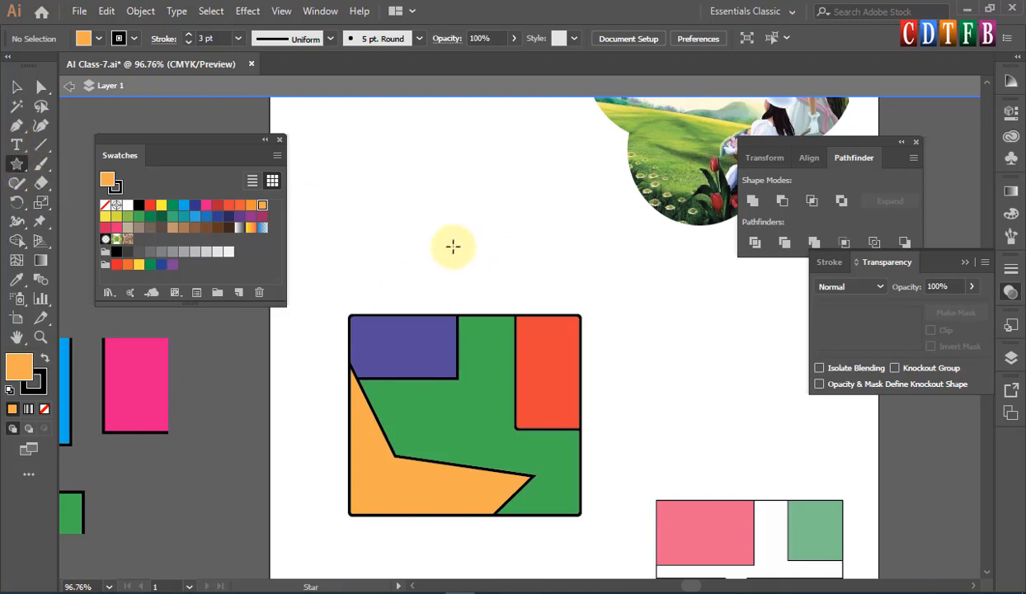
{"action": "left_click_drag", "start_coordinate": [452, 246], "coordinate": [617, 378]}
{"action": "left_click", "coordinate": [16, 86]}
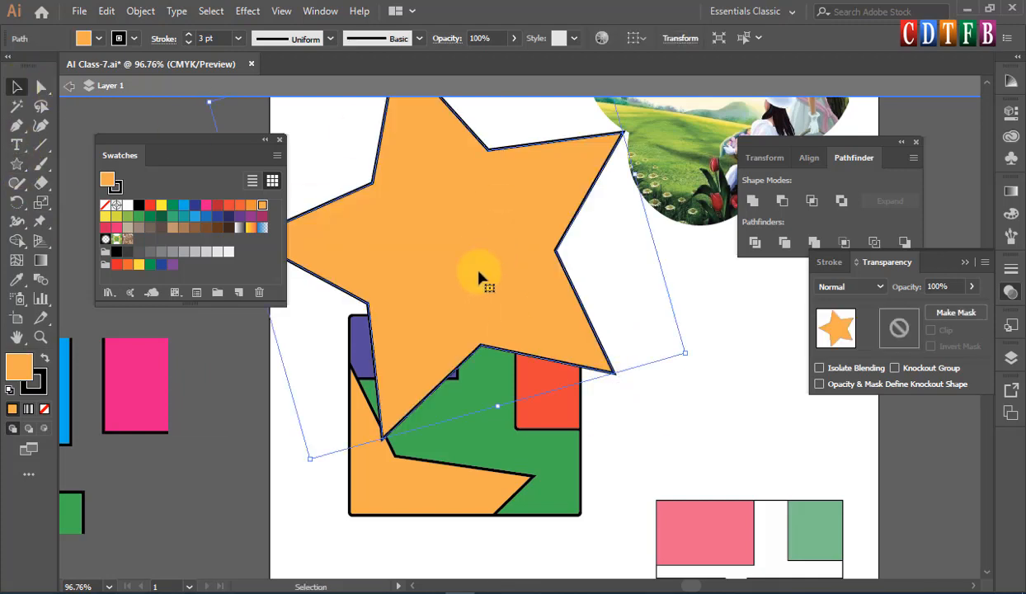
{"action": "left_click_drag", "start_coordinate": [470, 268], "coordinate": [397, 179]}
{"action": "key", "text": "Delete"}
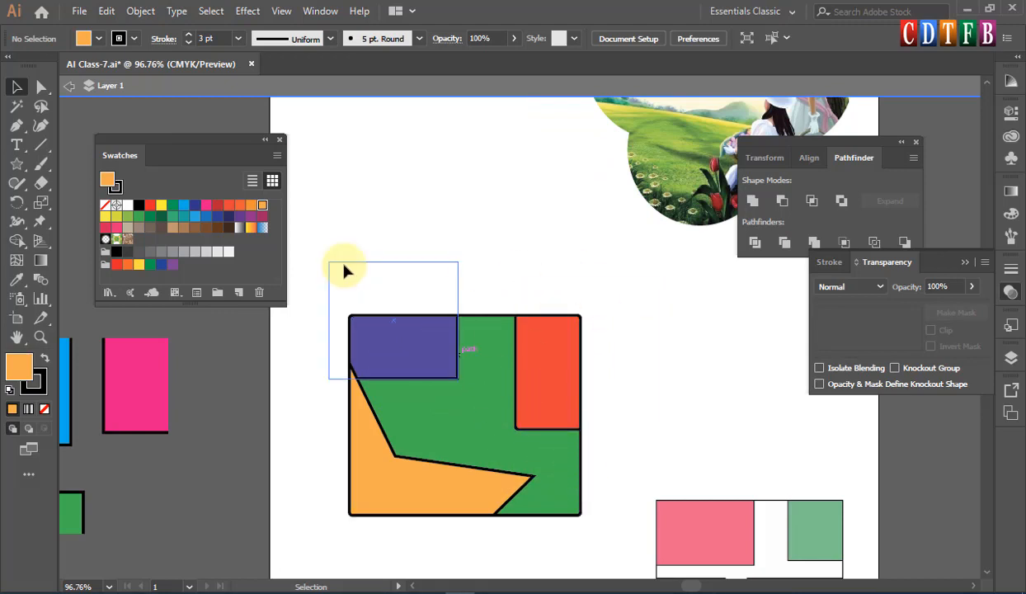
{"action": "left_click_drag", "start_coordinate": [321, 275], "coordinate": [637, 569]}
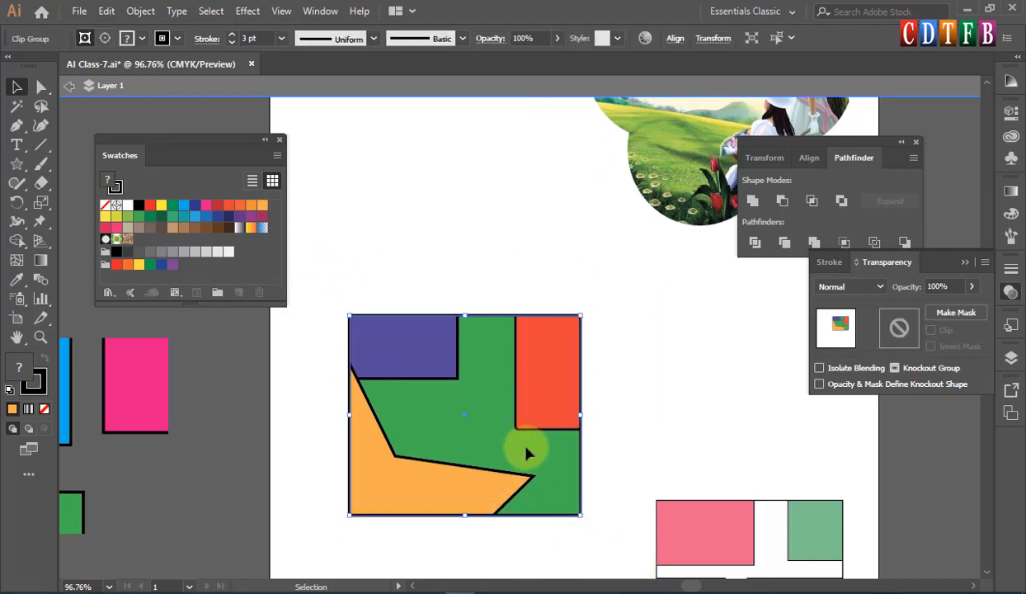
{"action": "left_click", "coordinate": [583, 482]}
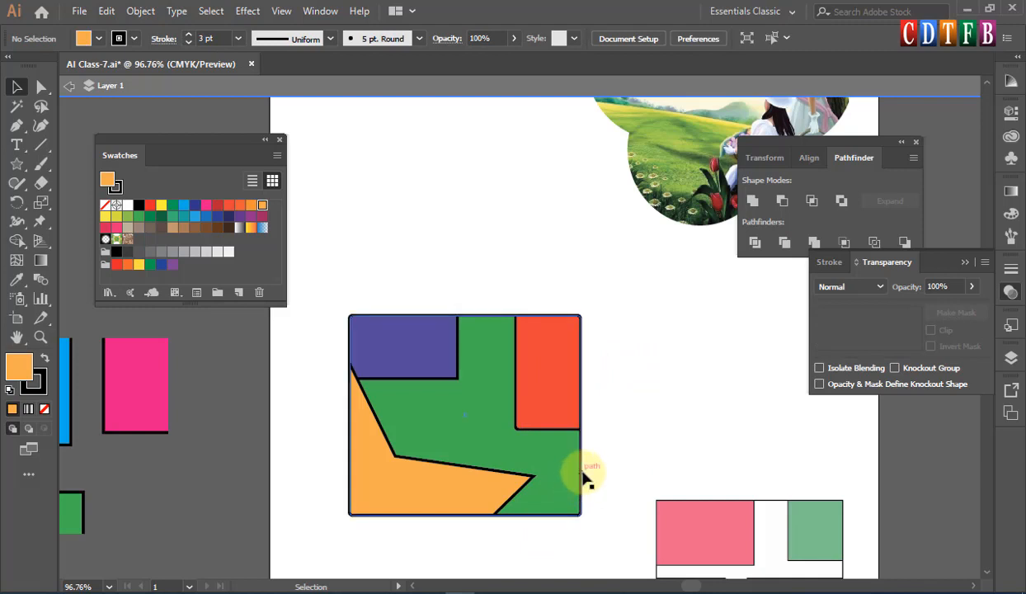
{"action": "left_click_drag", "start_coordinate": [582, 482], "coordinate": [600, 487]}
{"action": "key", "text": "ctrl+z"}
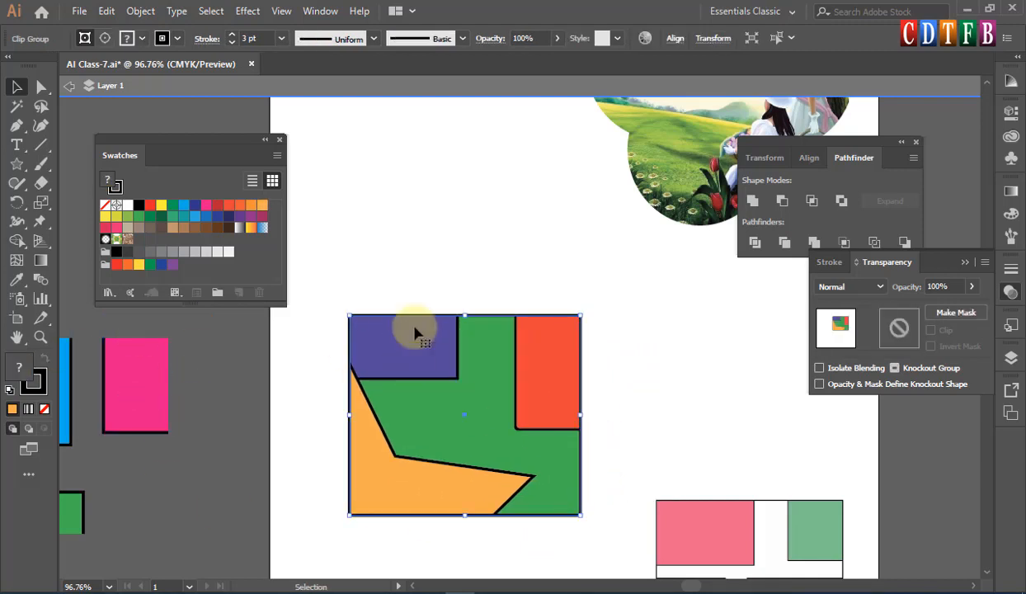
{"action": "left_click", "coordinate": [29, 428]}
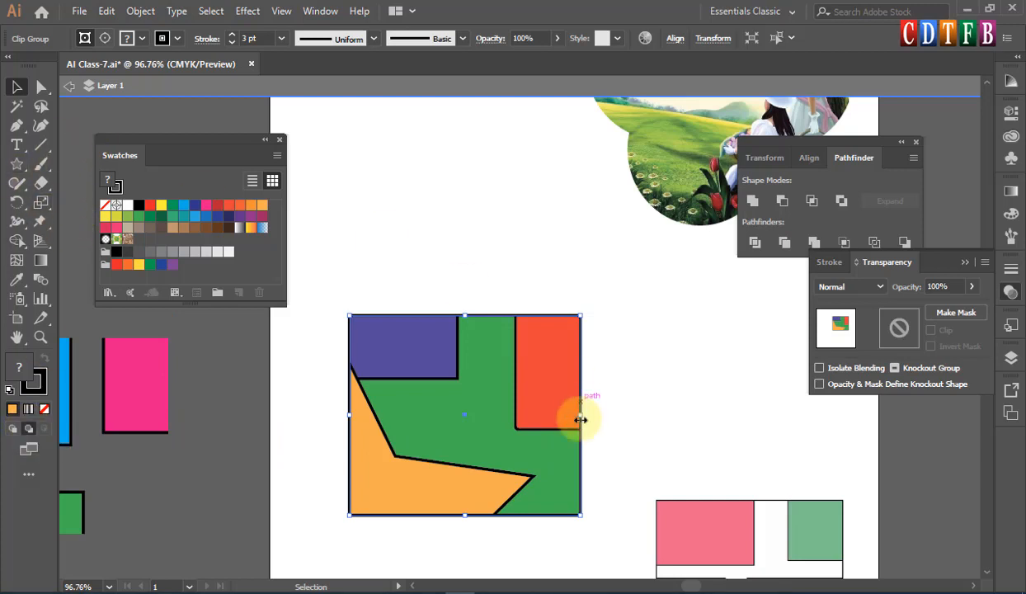
{"action": "left_click_drag", "start_coordinate": [605, 408], "coordinate": [552, 524]}
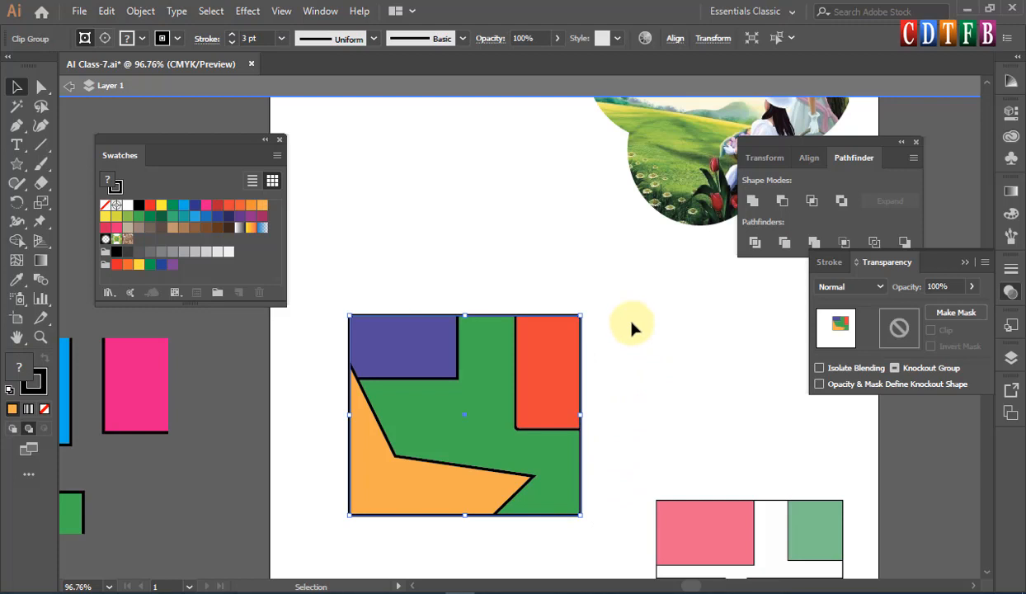
Move the multicoloured clipped group off the artboard's left edge and the pastel rectangles group off its right edge
{"action": "scroll", "coordinate": [631, 327], "scroll_direction": "down", "scroll_amount": 3, "text": "alt"}
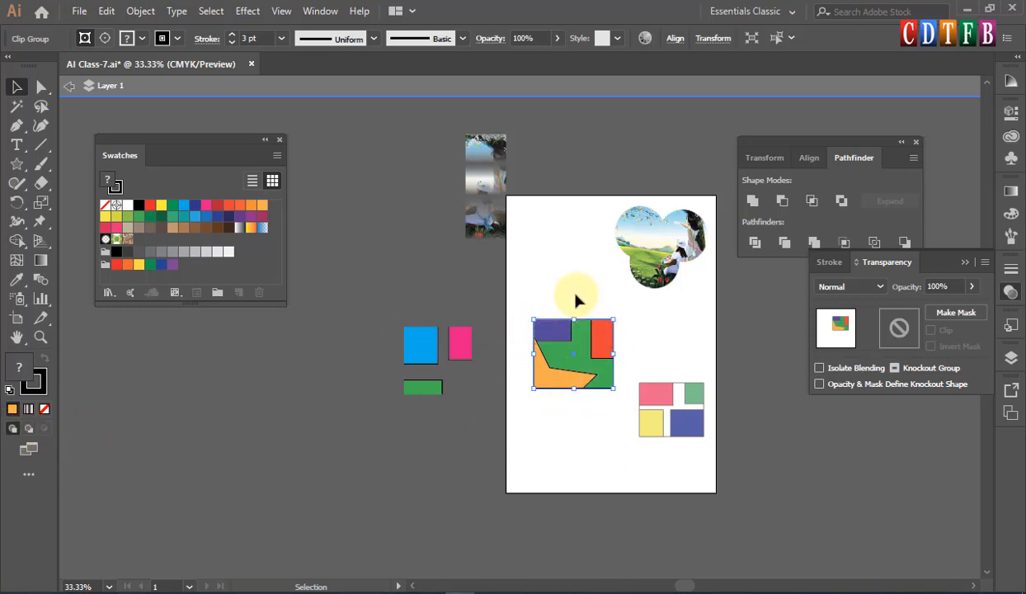
{"action": "left_click_drag", "start_coordinate": [602, 339], "coordinate": [483, 422]}
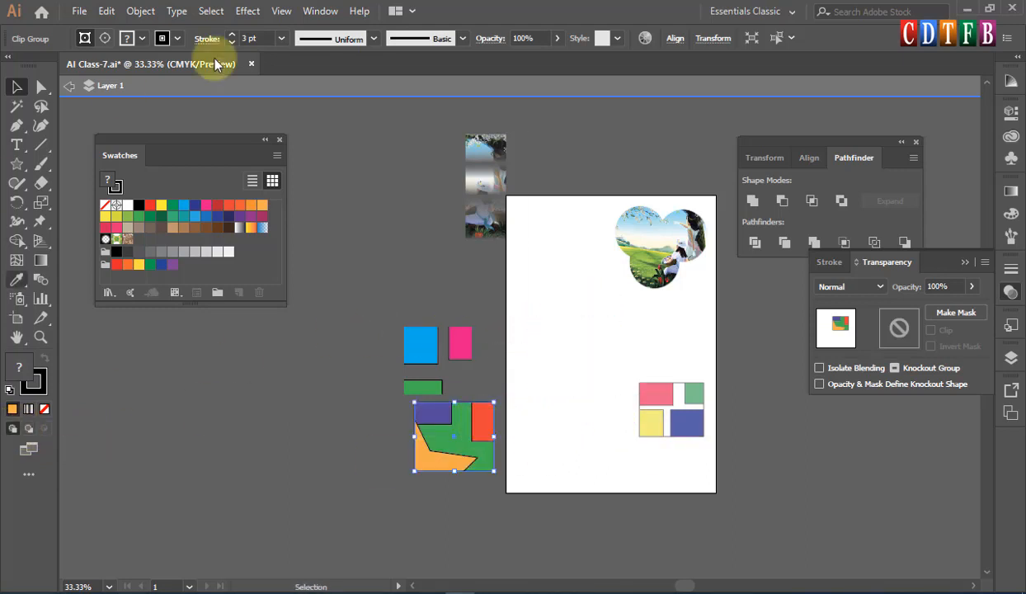
{"action": "left_click_drag", "start_coordinate": [472, 245], "coordinate": [698, 487]}
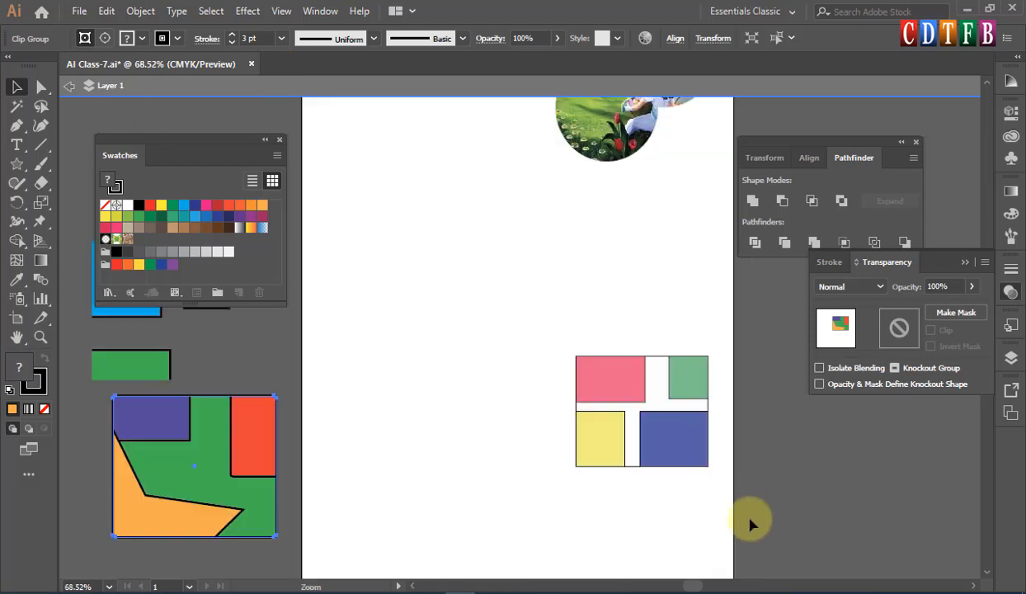
{"action": "left_click_drag", "start_coordinate": [604, 381], "coordinate": [903, 475]}
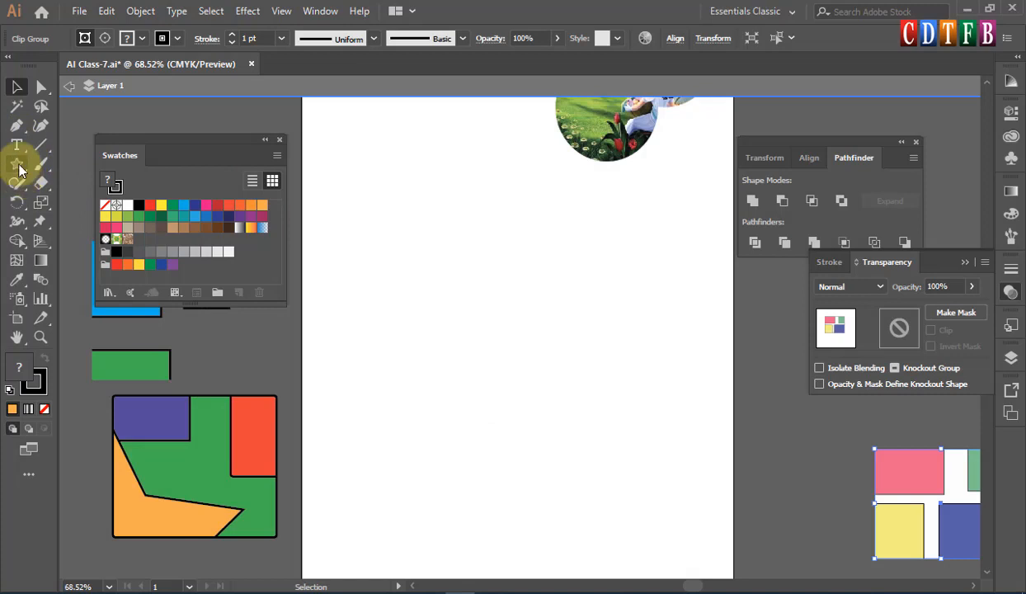
Draw a star with no fill and a 1 pt black stroke in the middle of the artboard and scale it down about its centre
{"action": "left_click_drag", "start_coordinate": [21, 170], "coordinate": [85, 239]}
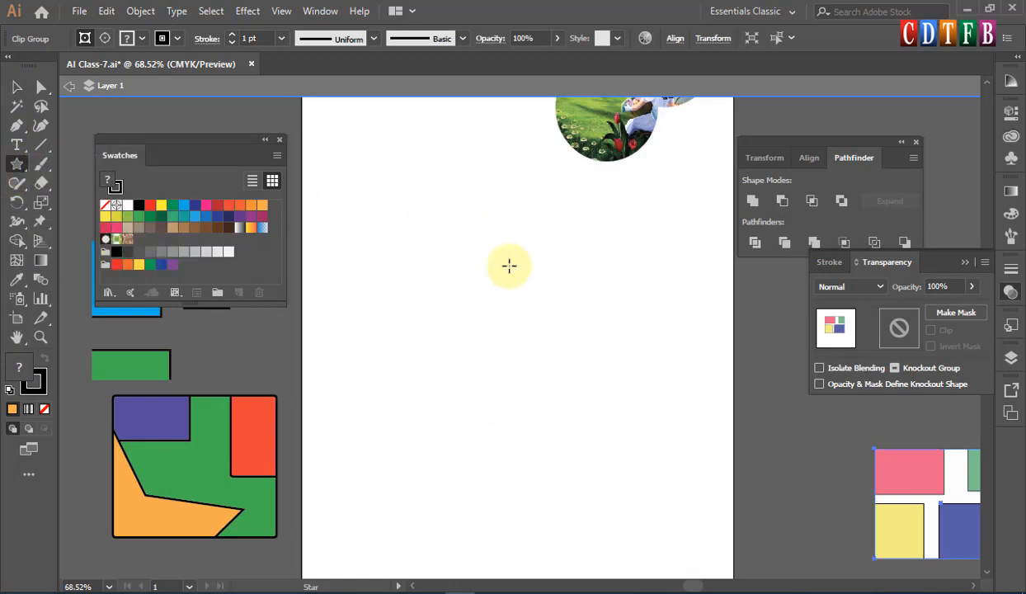
{"action": "left_click_drag", "start_coordinate": [394, 274], "coordinate": [602, 453]}
{"action": "left_click", "coordinate": [17, 87]}
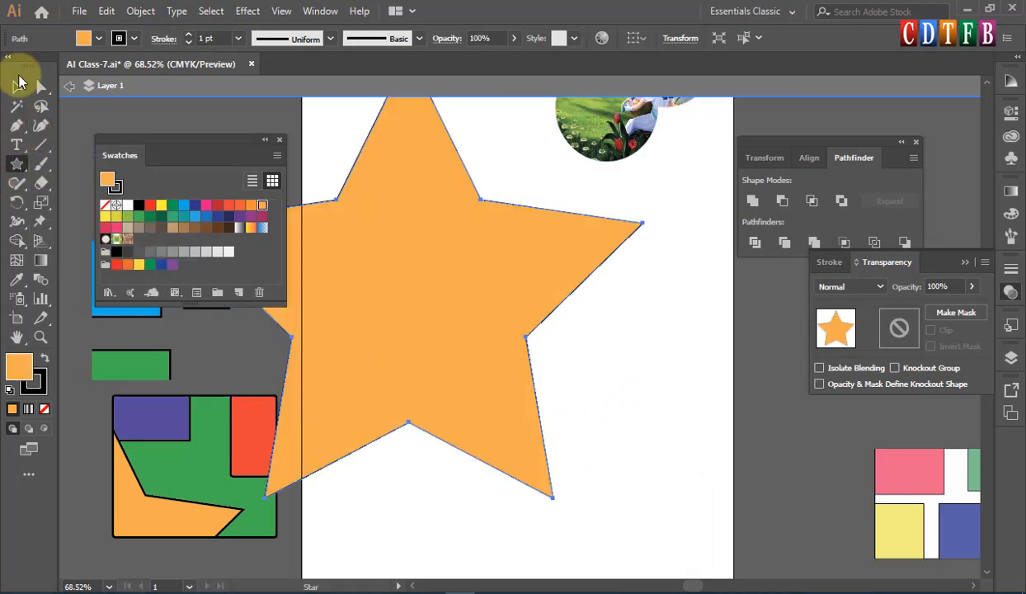
{"action": "left_click_drag", "start_coordinate": [393, 240], "coordinate": [516, 330]}
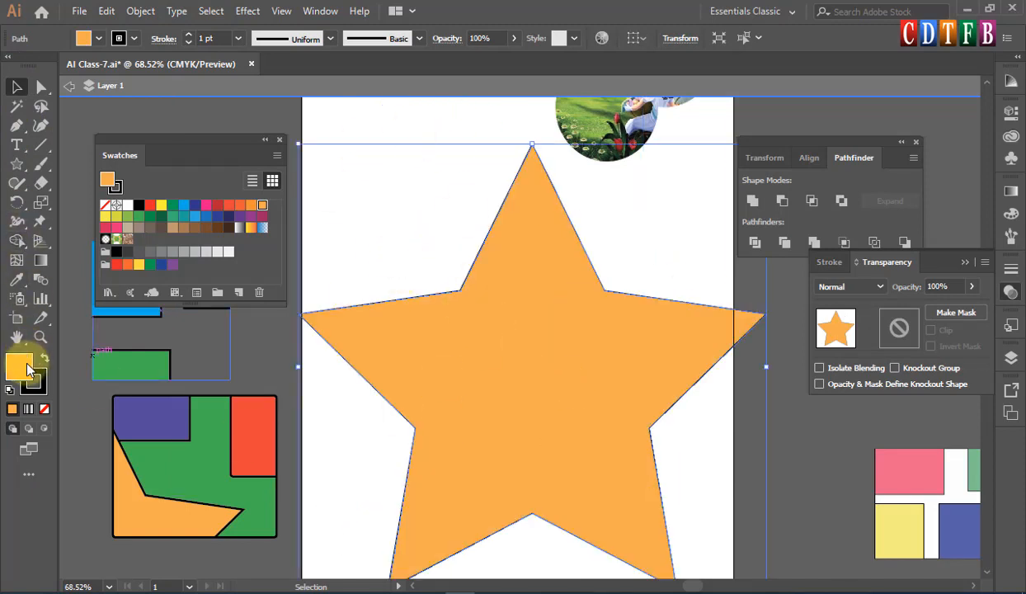
{"action": "left_click", "coordinate": [44, 409]}
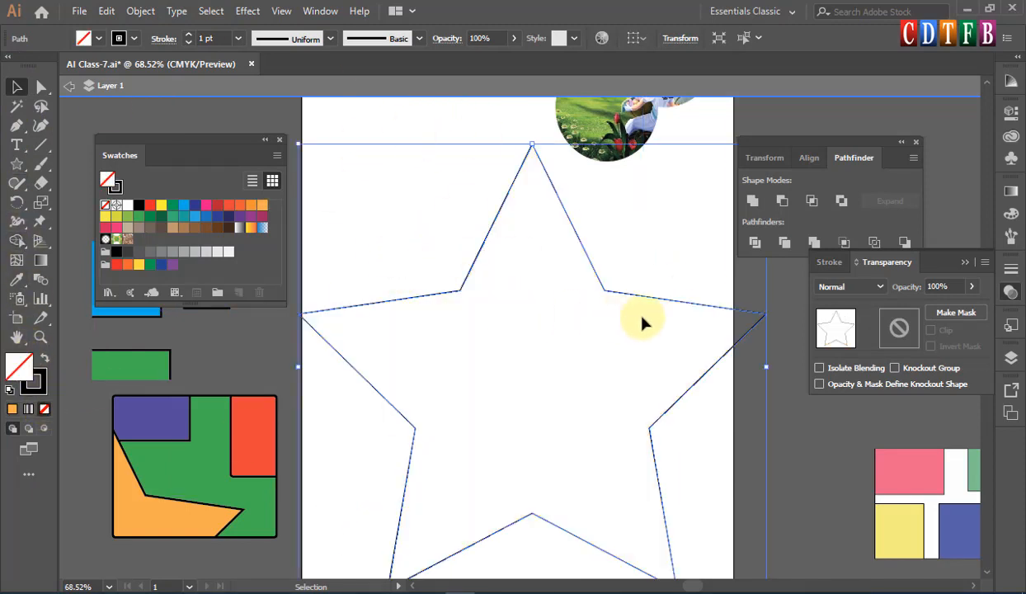
{"action": "left_click_drag", "start_coordinate": [298, 142], "coordinate": [381, 222]}
Try to make a clipping mask from the star outline alone
{"action": "right_click", "coordinate": [575, 316]}
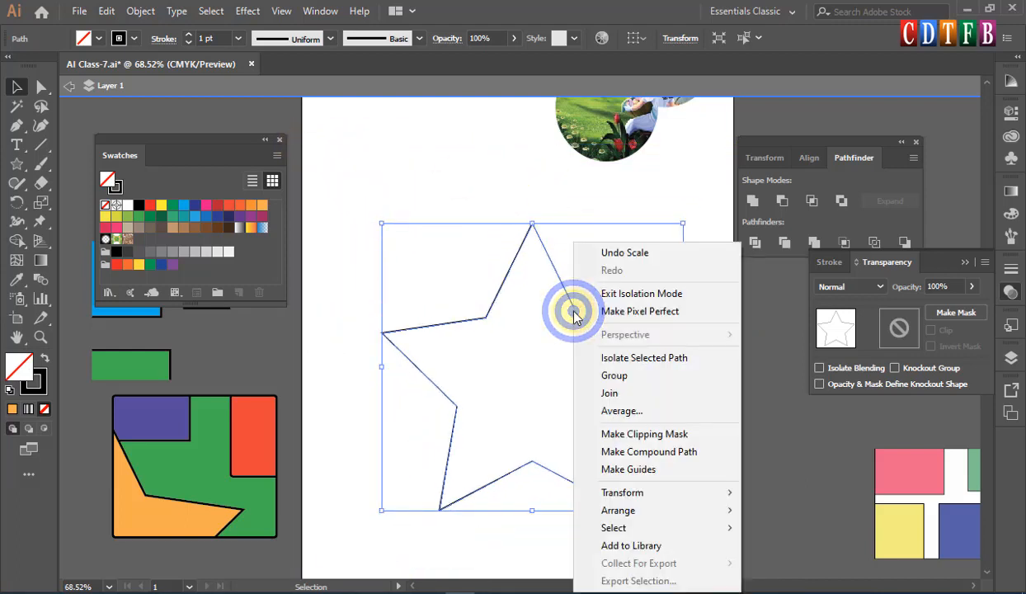
{"action": "left_click", "coordinate": [665, 434]}
{"action": "left_click", "coordinate": [663, 324]}
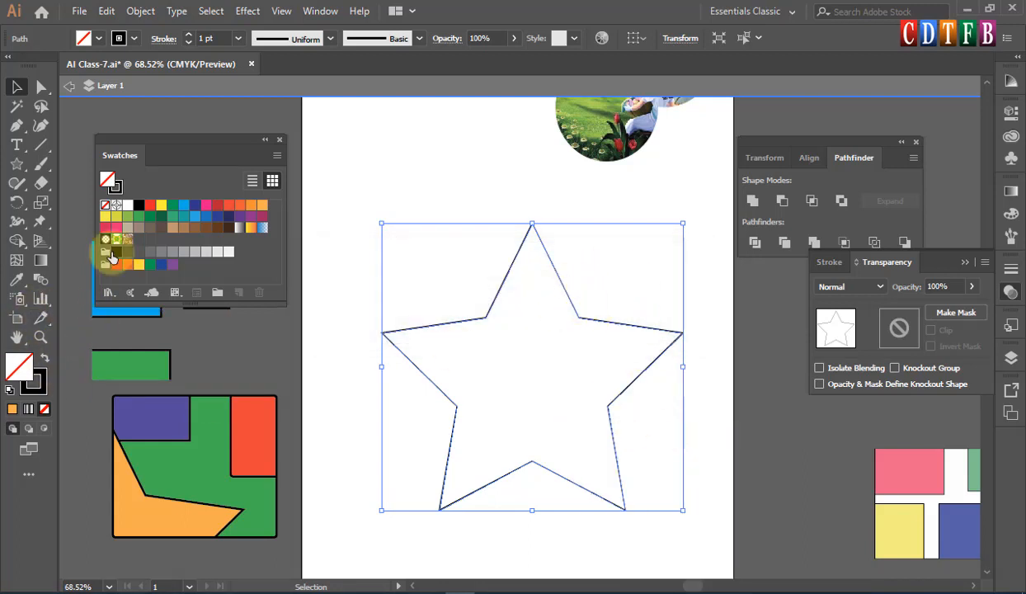
Draw a rounded rectangle over the star's upper-left part and fill it with yellow
{"action": "left_click", "coordinate": [17, 164]}
{"action": "left_click", "coordinate": [72, 189]}
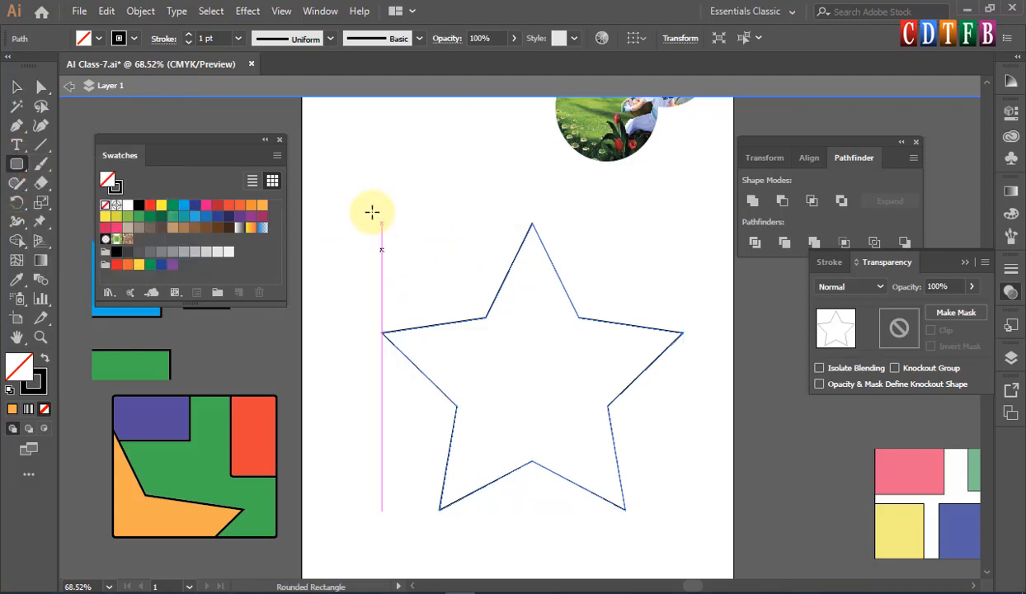
{"action": "left_click_drag", "start_coordinate": [385, 218], "coordinate": [522, 371]}
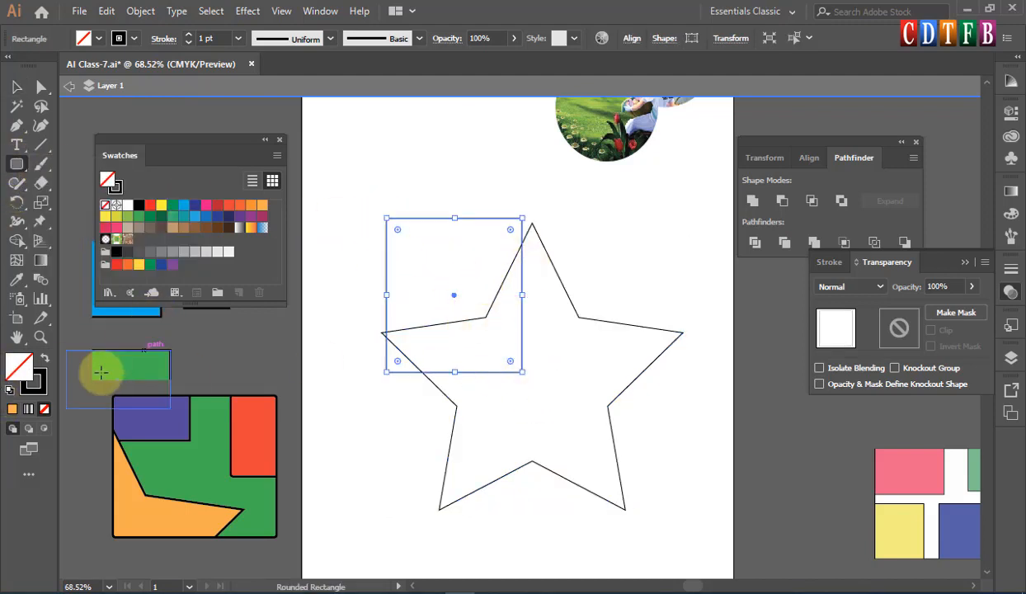
{"action": "left_click", "coordinate": [161, 205]}
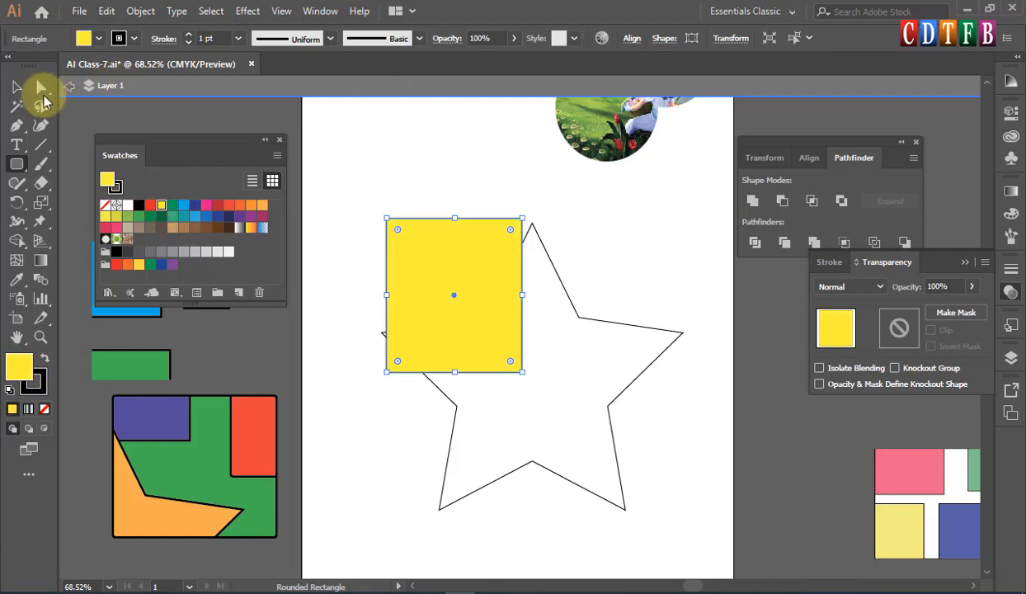
Send the yellow rectangle to the back, behind the star outline
{"action": "left_click", "coordinate": [18, 86]}
{"action": "right_click", "coordinate": [449, 239]}
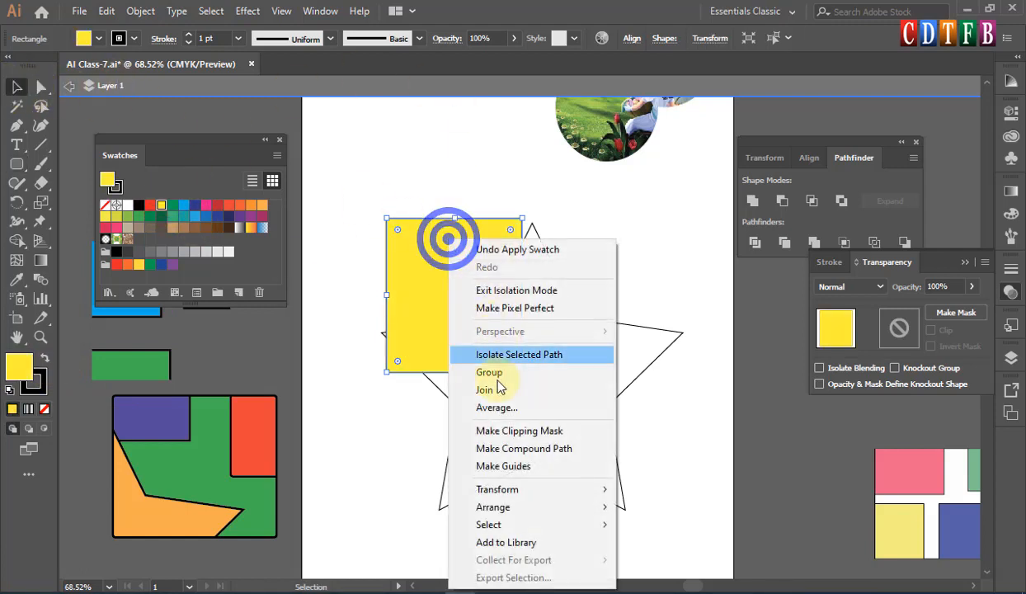
{"action": "mouse_move", "coordinate": [456, 508]}
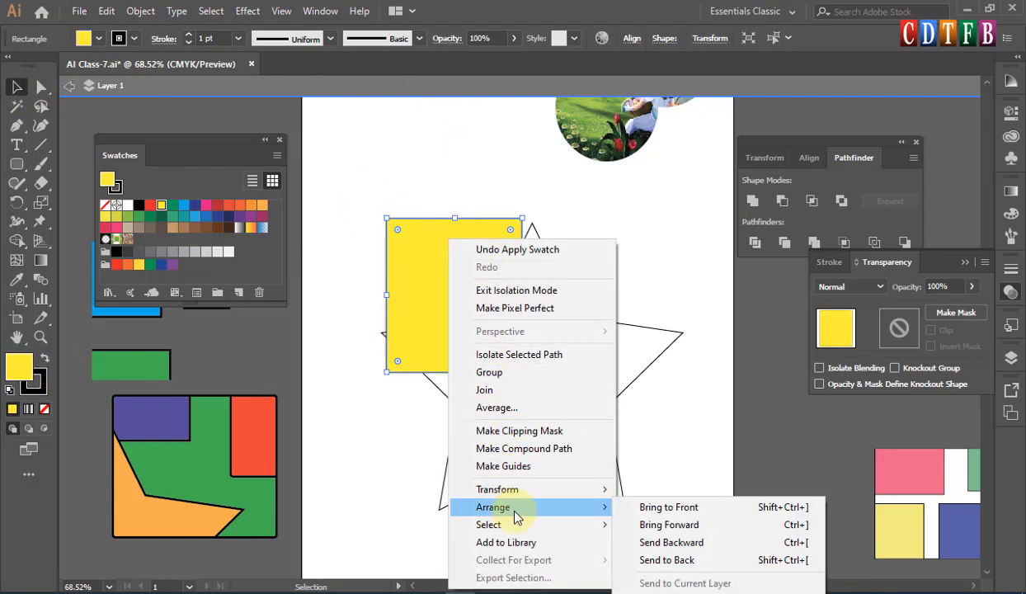
{"action": "left_click", "coordinate": [701, 559]}
Select the star and the yellow rectangle together and make a clipping mask from them
{"action": "left_click", "coordinate": [602, 257]}
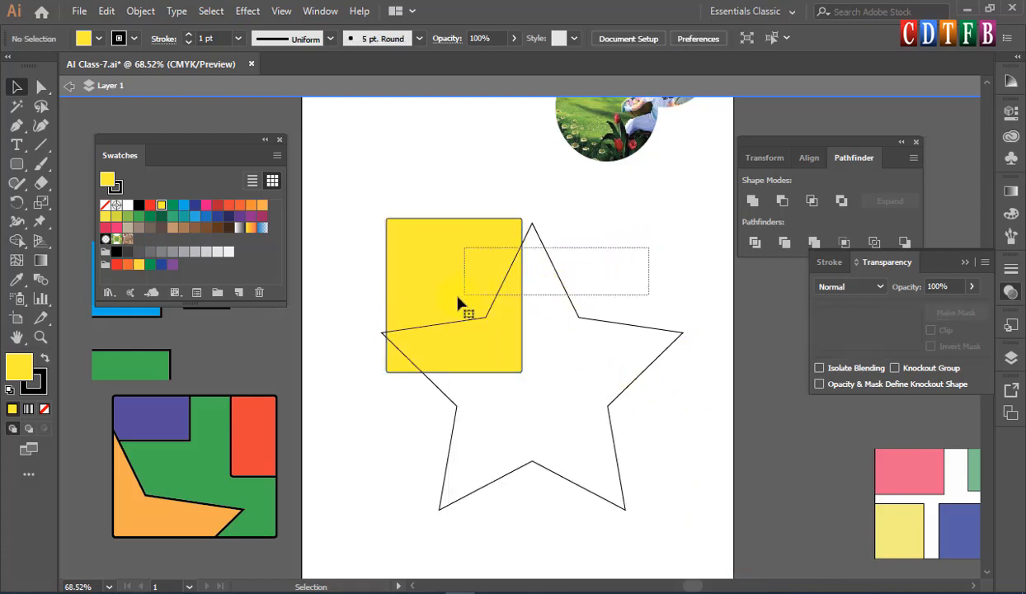
{"action": "left_click_drag", "start_coordinate": [459, 303], "coordinate": [456, 305]}
{"action": "right_click", "coordinate": [541, 276]}
{"action": "left_click", "coordinate": [648, 437]}
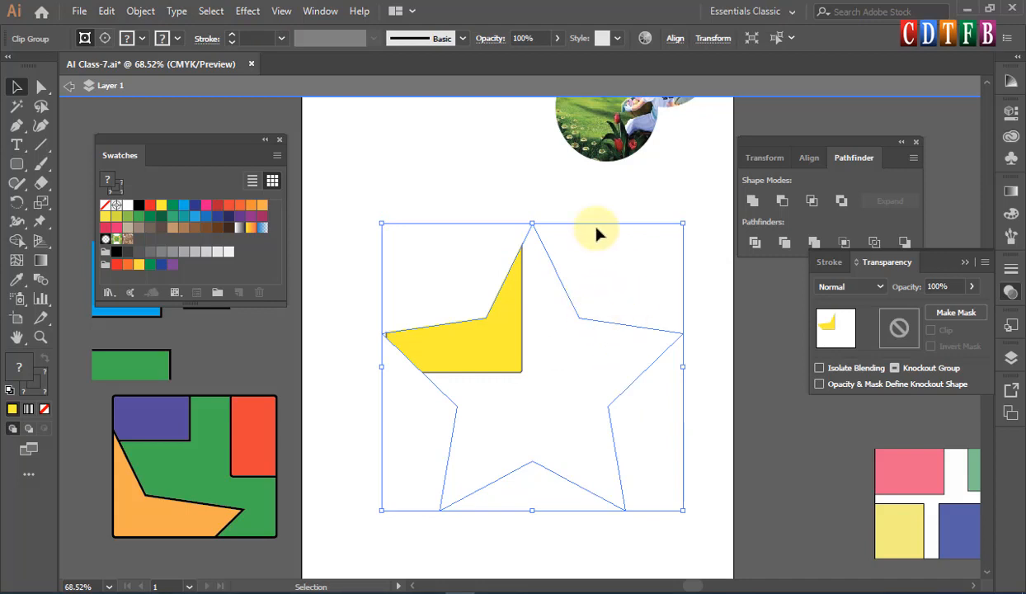
{"action": "left_click", "coordinate": [542, 334]}
{"action": "left_click", "coordinate": [505, 323]}
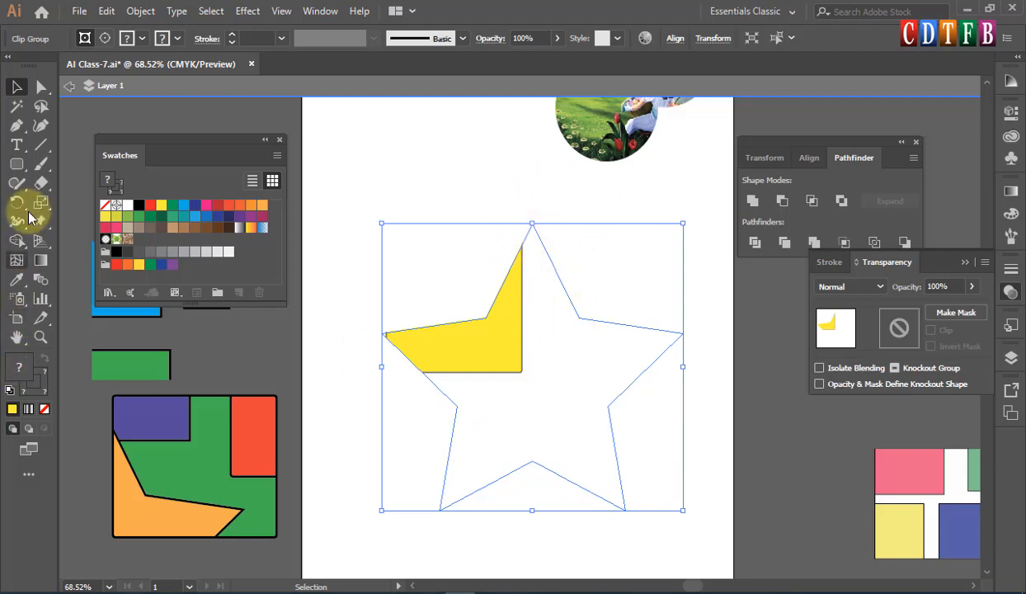
Draw a yellow rounded rectangle over the right part of the clipped star
{"action": "left_click", "coordinate": [17, 164]}
{"action": "left_click_drag", "start_coordinate": [568, 230], "coordinate": [698, 403]}
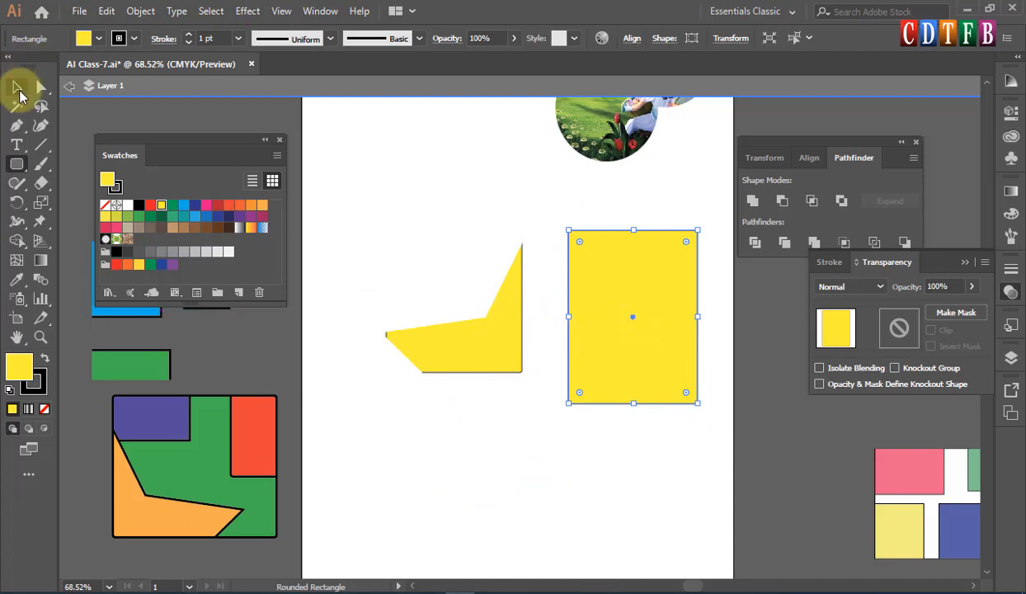
Undo the yellow rectangle drawn outside the clipped star and isolate the star's clipping mask for editing
{"action": "key", "text": "ctrl+z"}
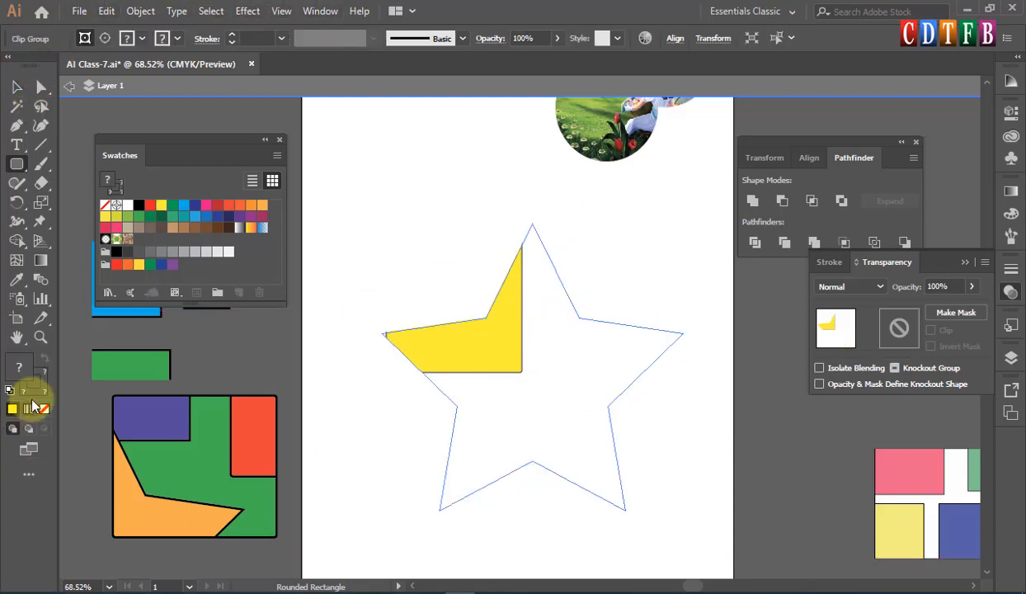
{"action": "key", "text": "v"}
{"action": "right_click", "coordinate": [668, 346]}
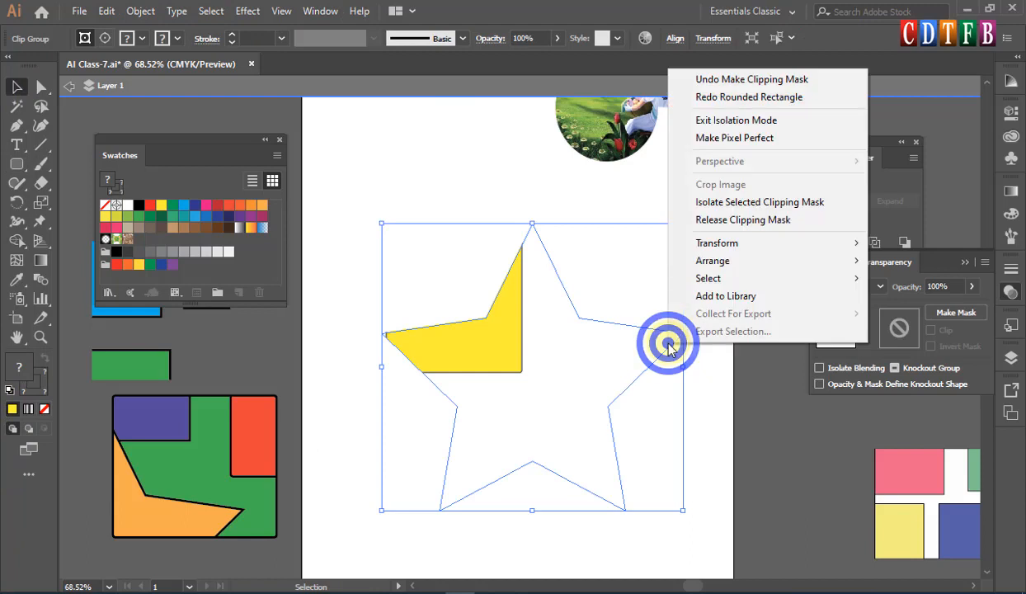
{"action": "left_click", "coordinate": [740, 202]}
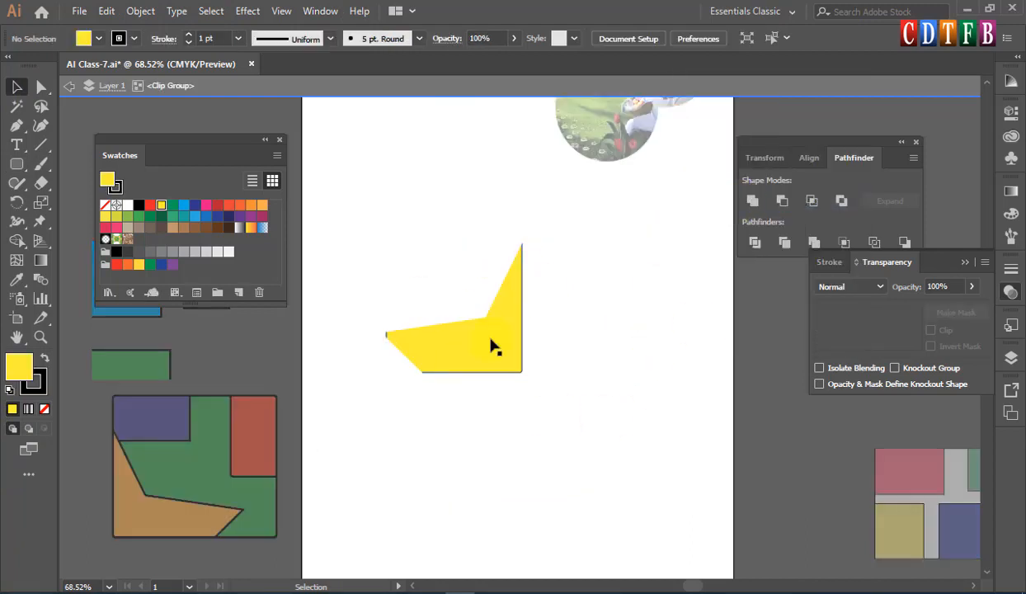
Draw three yellow rounded rectangles inside the isolated star mask, over its right, bottom and lower-left parts
{"action": "left_click", "coordinate": [17, 164]}
{"action": "left_click_drag", "start_coordinate": [532, 276], "coordinate": [672, 410]}
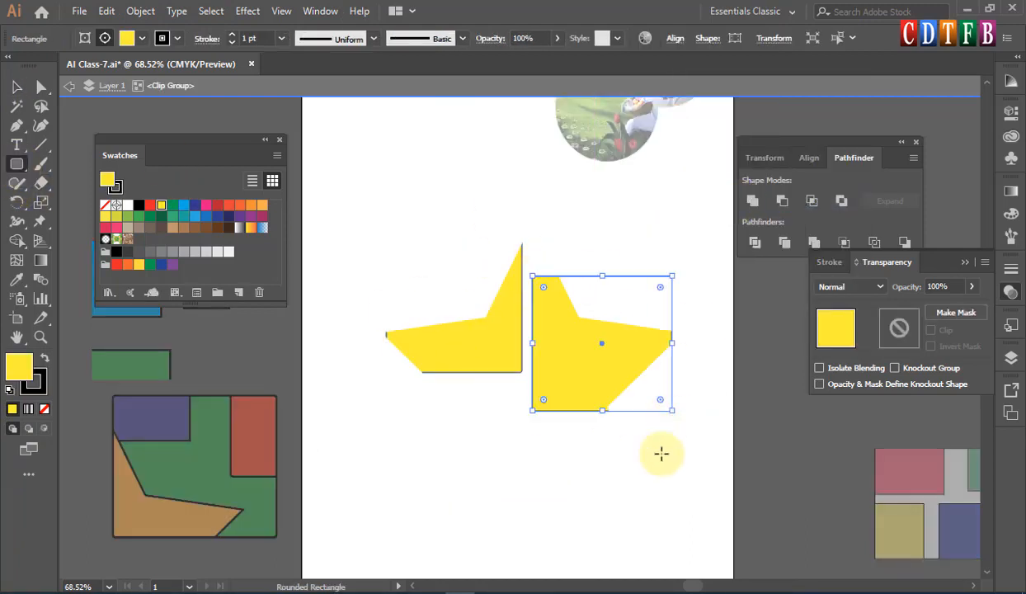
{"action": "left_click_drag", "start_coordinate": [392, 414], "coordinate": [652, 551]}
{"action": "left_click_drag", "start_coordinate": [391, 337], "coordinate": [498, 475]}
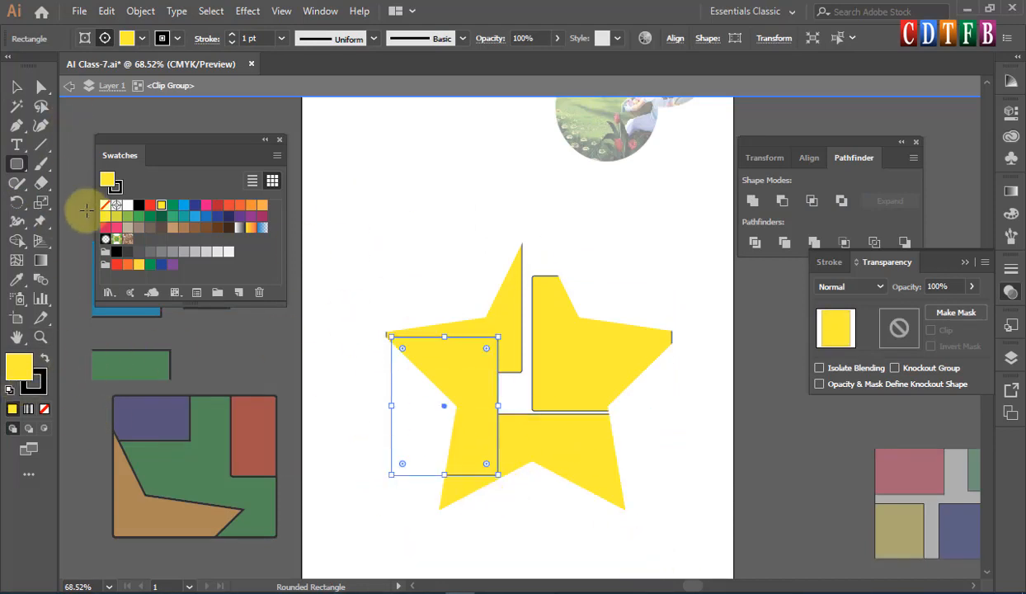
Fill the lower-left rectangle with orange-red and shrink it, fill the right rectangle with blue, and reposition both within the star
{"action": "left_click", "coordinate": [228, 204]}
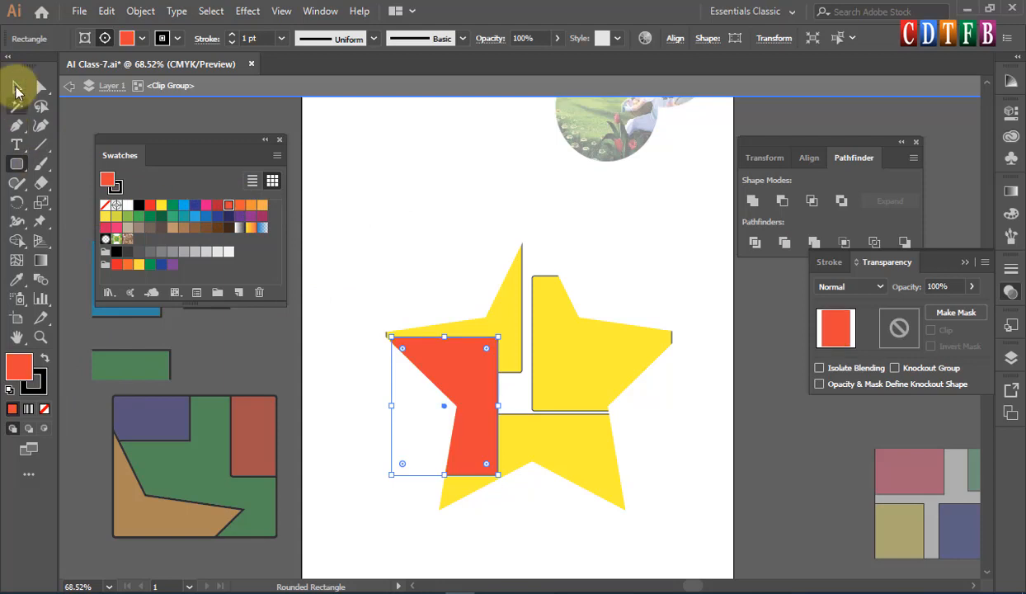
{"action": "left_click", "coordinate": [17, 87]}
{"action": "left_click_drag", "start_coordinate": [500, 337], "coordinate": [455, 393]}
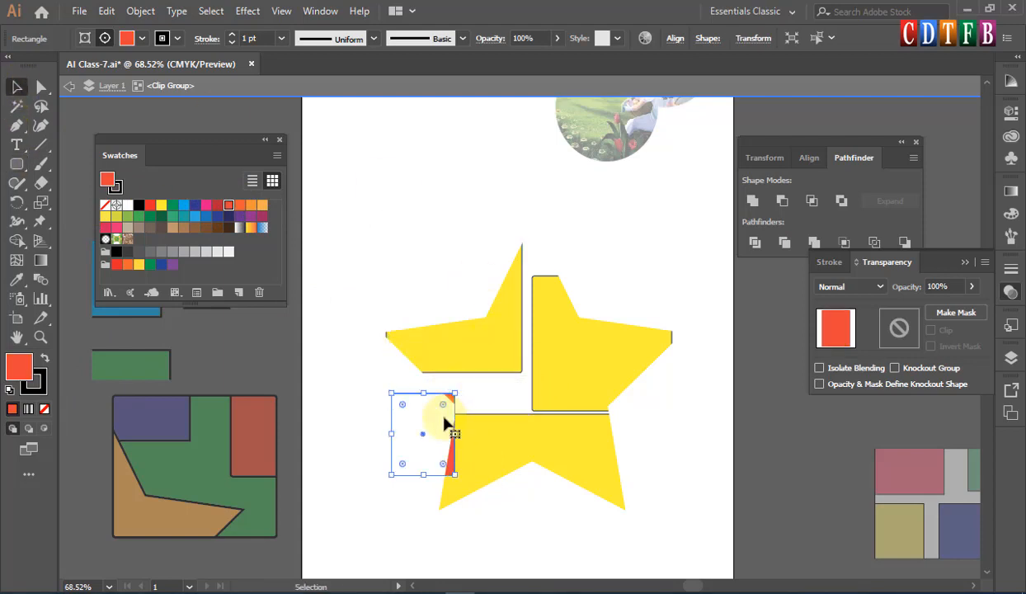
{"action": "left_click_drag", "start_coordinate": [419, 425], "coordinate": [458, 411]}
{"action": "left_click_drag", "start_coordinate": [604, 338], "coordinate": [625, 303]}
{"action": "left_click", "coordinate": [183, 204]}
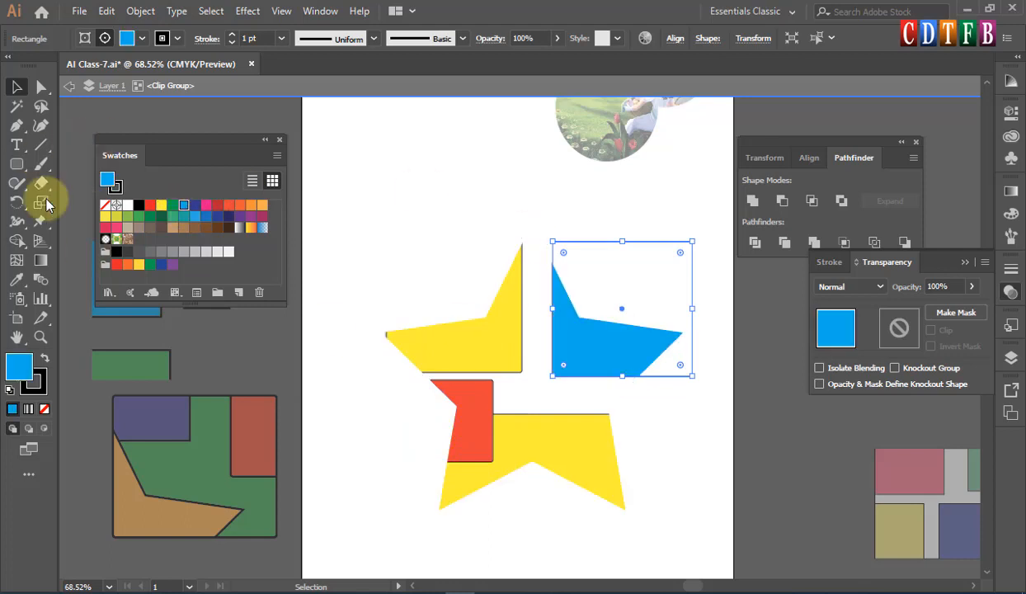
{"action": "left_click", "coordinate": [16, 144]}
{"action": "left_click_drag", "start_coordinate": [421, 442], "coordinate": [366, 401]}
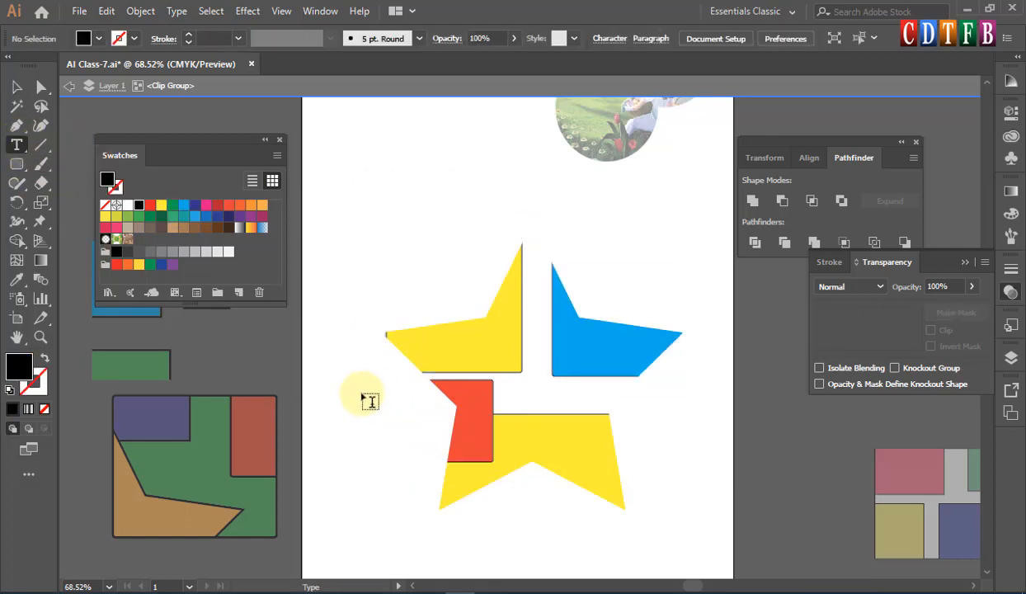
{"action": "key", "text": "shift+s"}
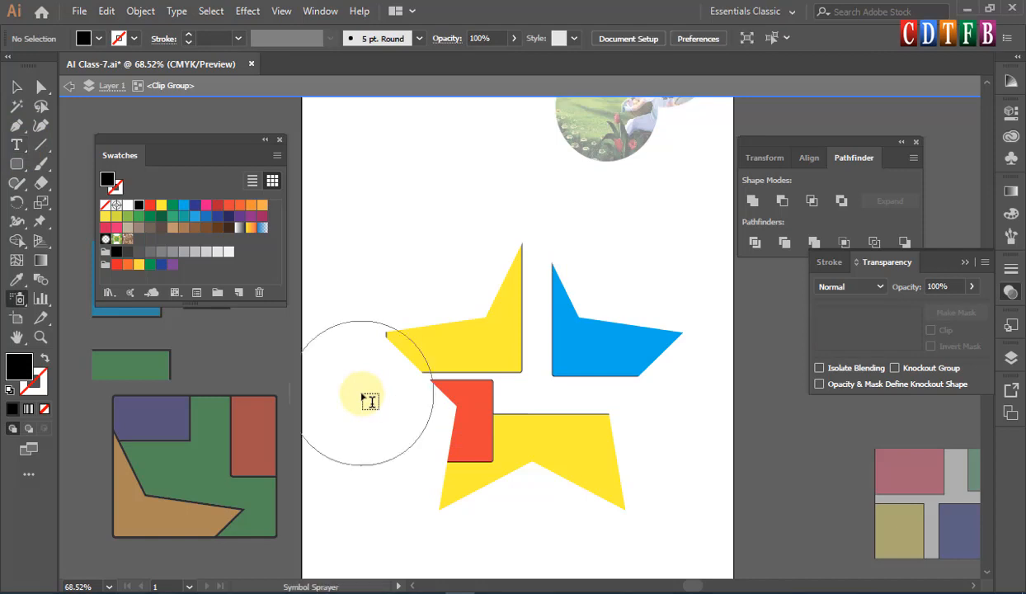
{"action": "key", "text": "a"}
Add the text "Sample Text" inside the isolated mask, enlarge it across the star's middle, and leave isolation mode
{"action": "left_click", "coordinate": [16, 145]}
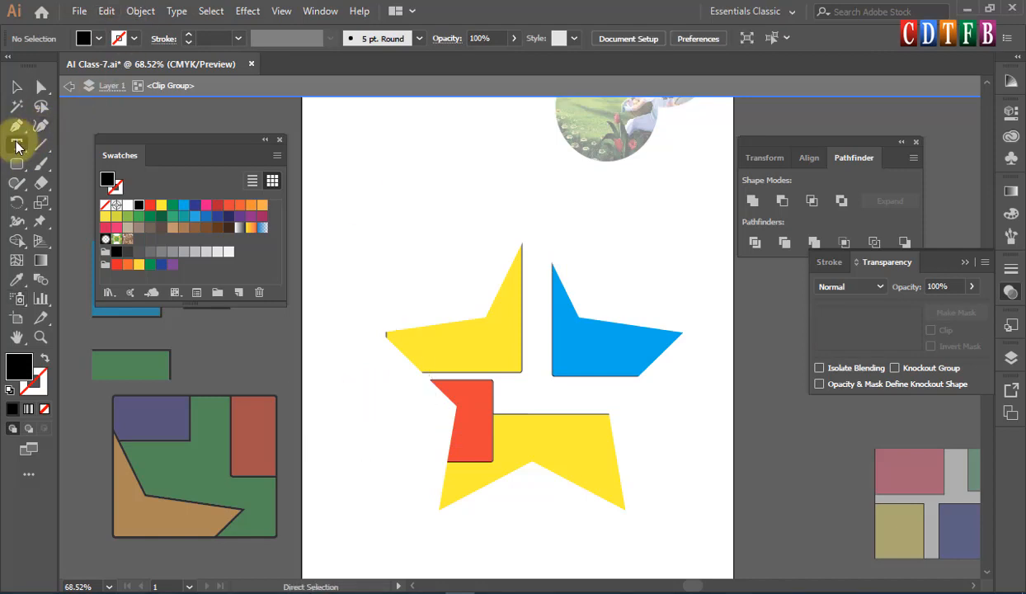
{"action": "left_click", "coordinate": [365, 384]}
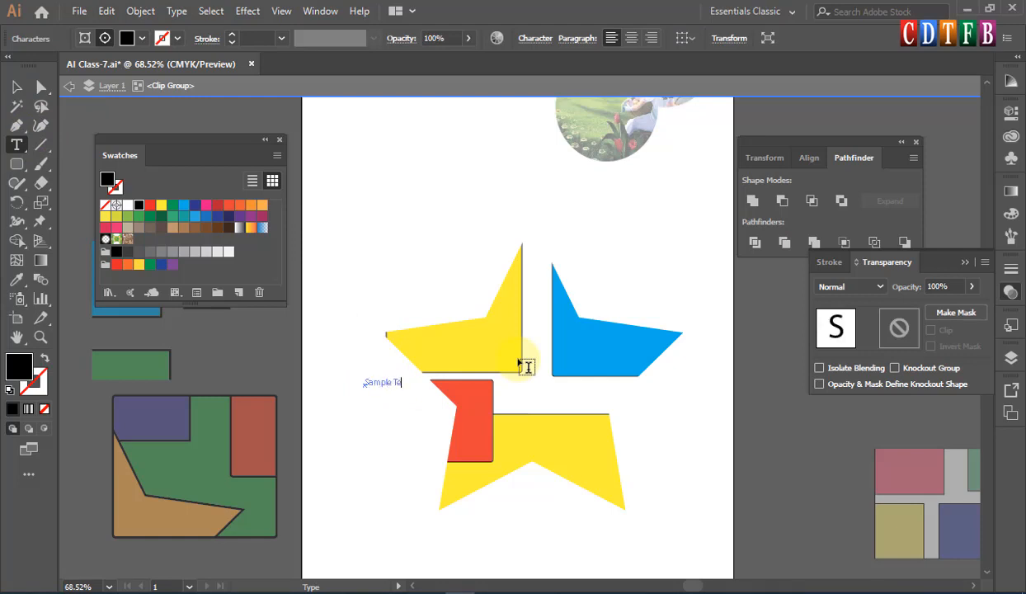
{"action": "left_click", "coordinate": [16, 87]}
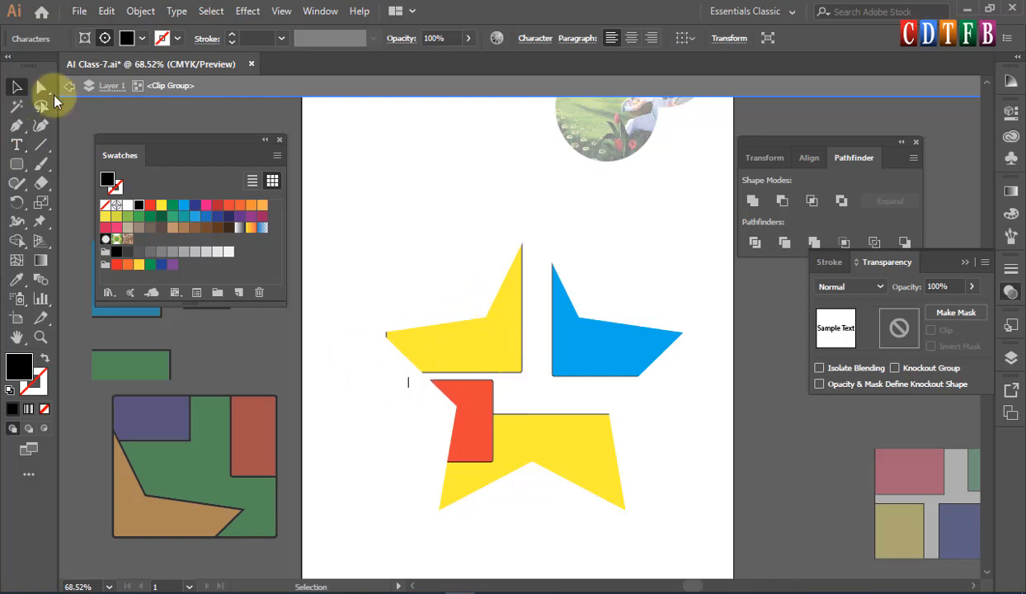
{"action": "left_click_drag", "start_coordinate": [408, 379], "coordinate": [611, 307]}
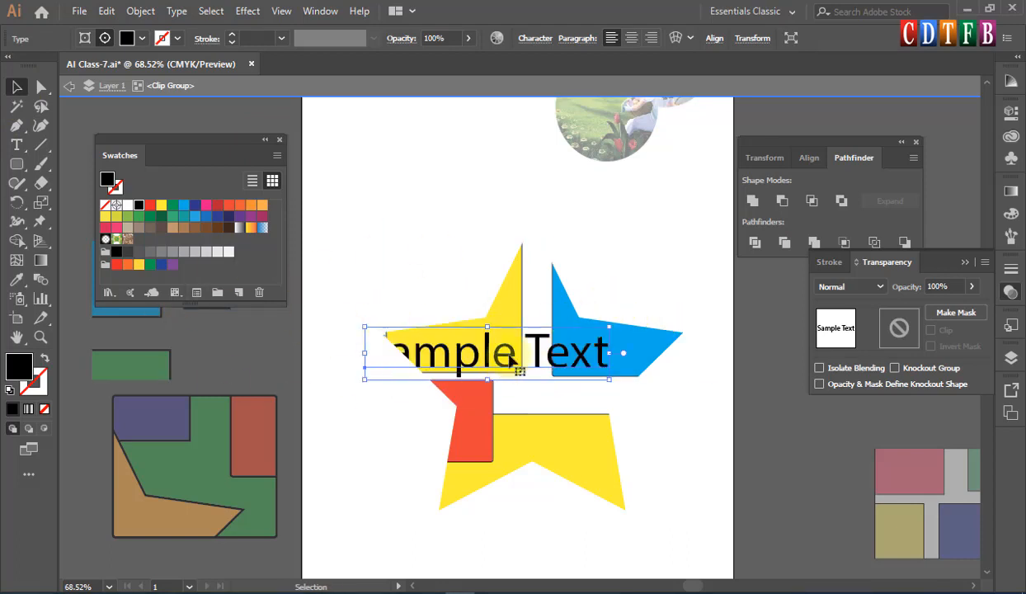
{"action": "left_click_drag", "start_coordinate": [511, 360], "coordinate": [551, 399]}
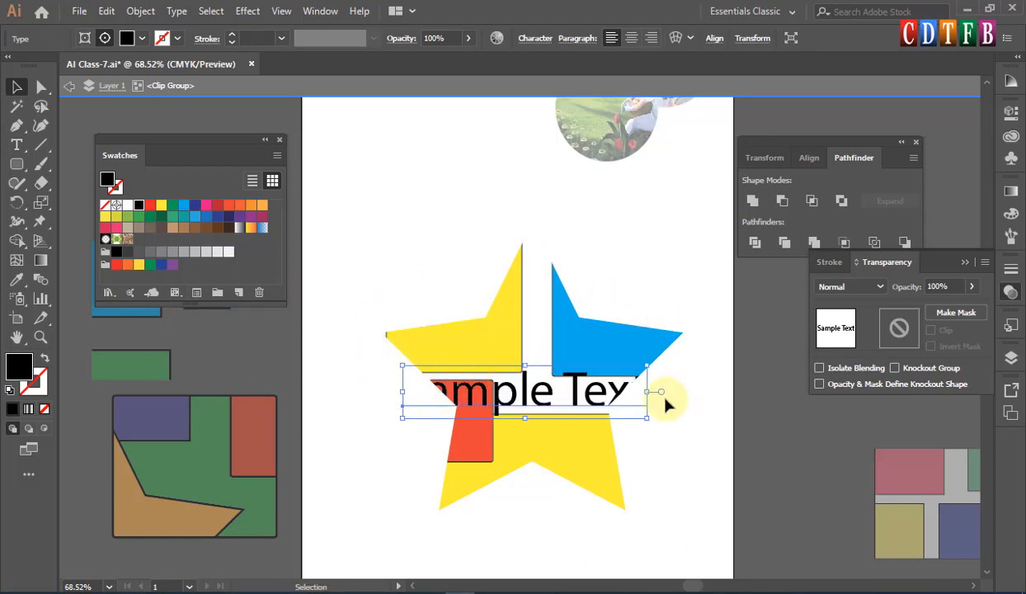
{"action": "double_click", "coordinate": [724, 477]}
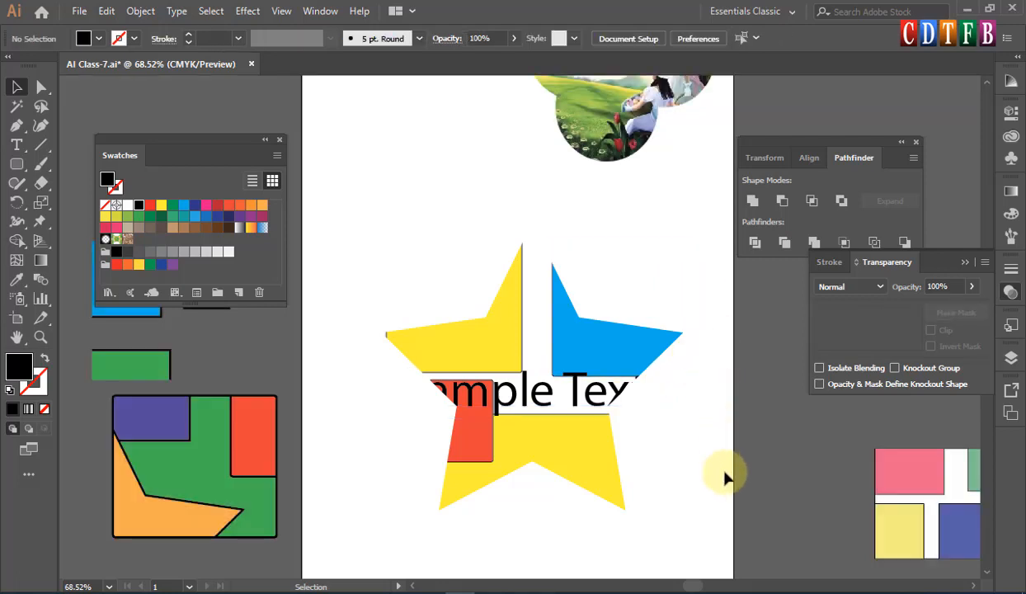
Draw three black rounded rectangles over the clipped star without isolating its clipping mask
{"action": "left_click", "coordinate": [600, 363]}
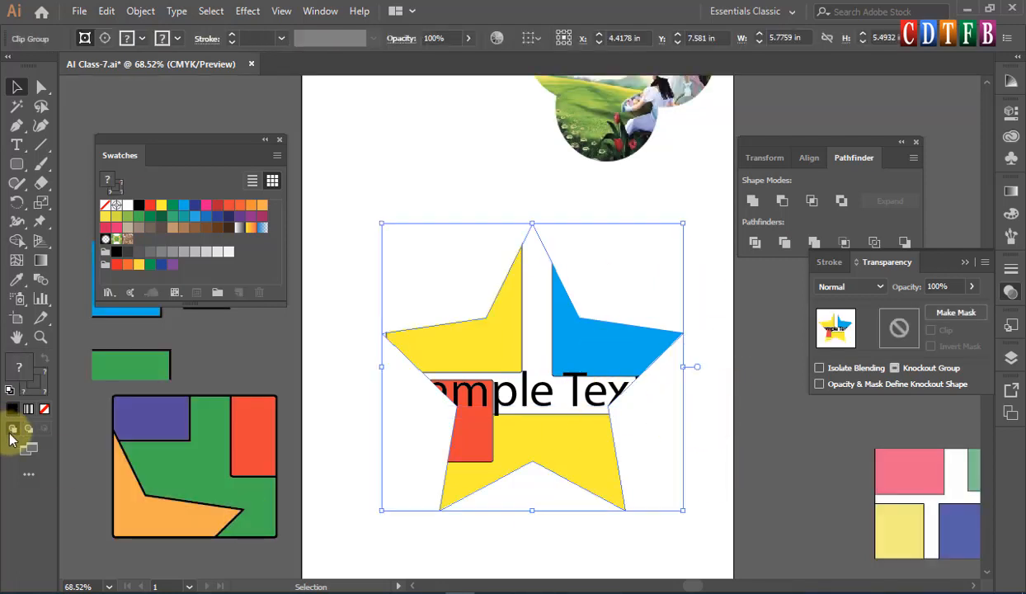
{"action": "left_click", "coordinate": [16, 164]}
{"action": "left_click_drag", "start_coordinate": [395, 191], "coordinate": [508, 290]}
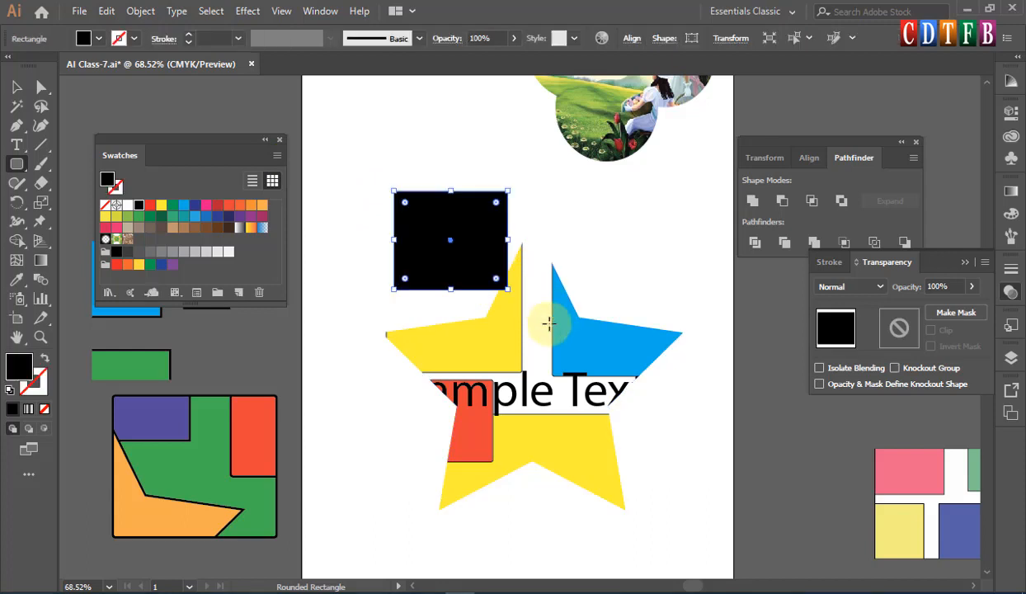
{"action": "left_click_drag", "start_coordinate": [603, 229], "coordinate": [498, 355]}
{"action": "left_click_drag", "start_coordinate": [589, 414], "coordinate": [691, 559]}
Undo the three black rectangles drawn over the star
{"action": "key", "text": "ctrl+z"}
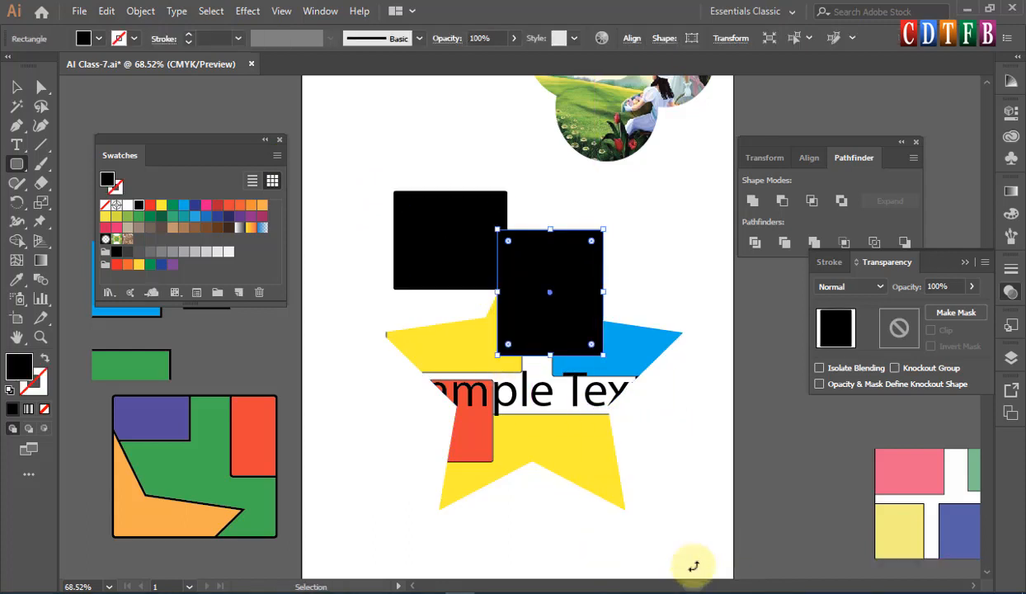
{"action": "key", "text": "ctrl+z"}
{"action": "key", "text": "ctrl+z"}
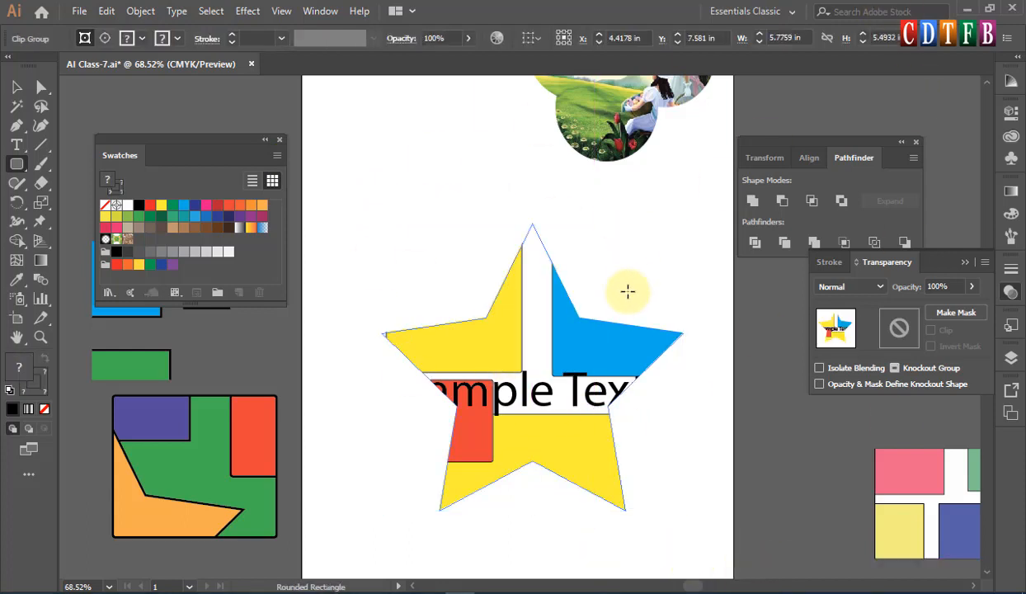
Isolate the star's clipping mask and reposition the sample text and the blue, bottom yellow and red rectangles, then exit isolation
{"action": "left_click", "coordinate": [17, 87]}
{"action": "right_click", "coordinate": [568, 343]}
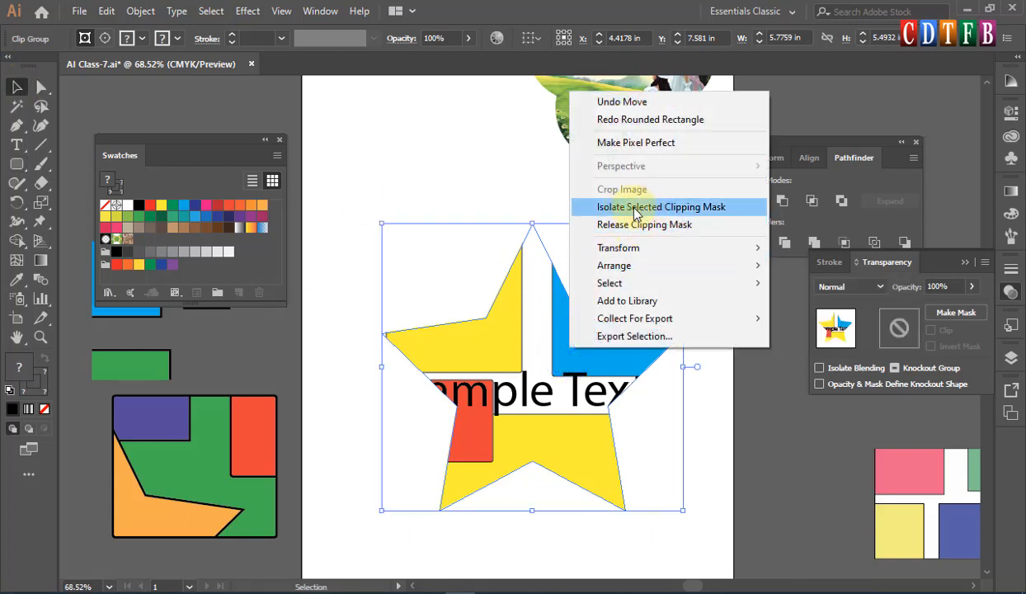
{"action": "left_click", "coordinate": [675, 207]}
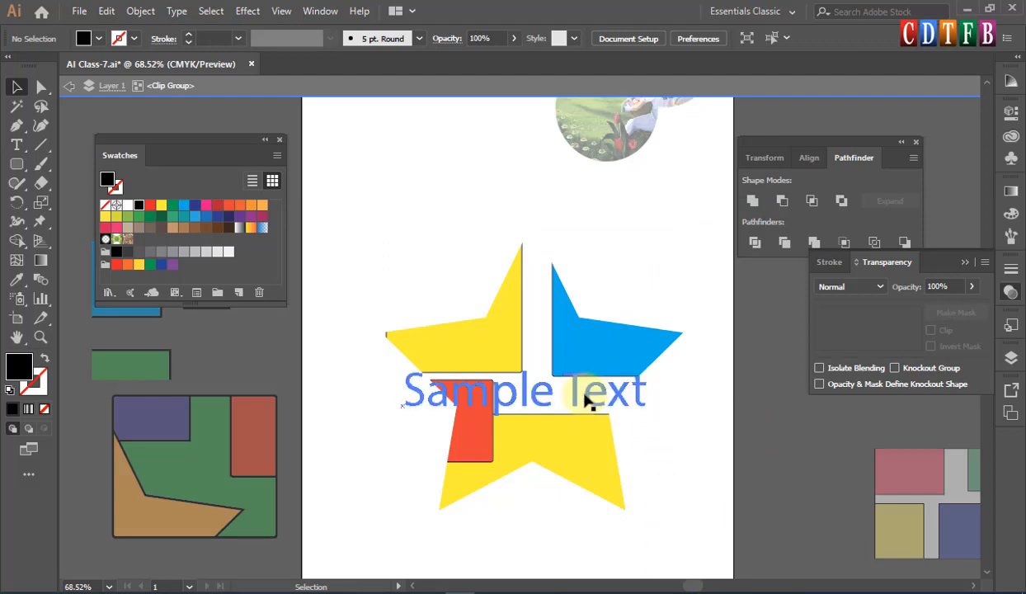
{"action": "left_click_drag", "start_coordinate": [587, 365], "coordinate": [605, 305]}
{"action": "left_click_drag", "start_coordinate": [584, 359], "coordinate": [603, 397]}
{"action": "left_click_drag", "start_coordinate": [557, 439], "coordinate": [576, 397]}
{"action": "left_click_drag", "start_coordinate": [476, 419], "coordinate": [495, 442]}
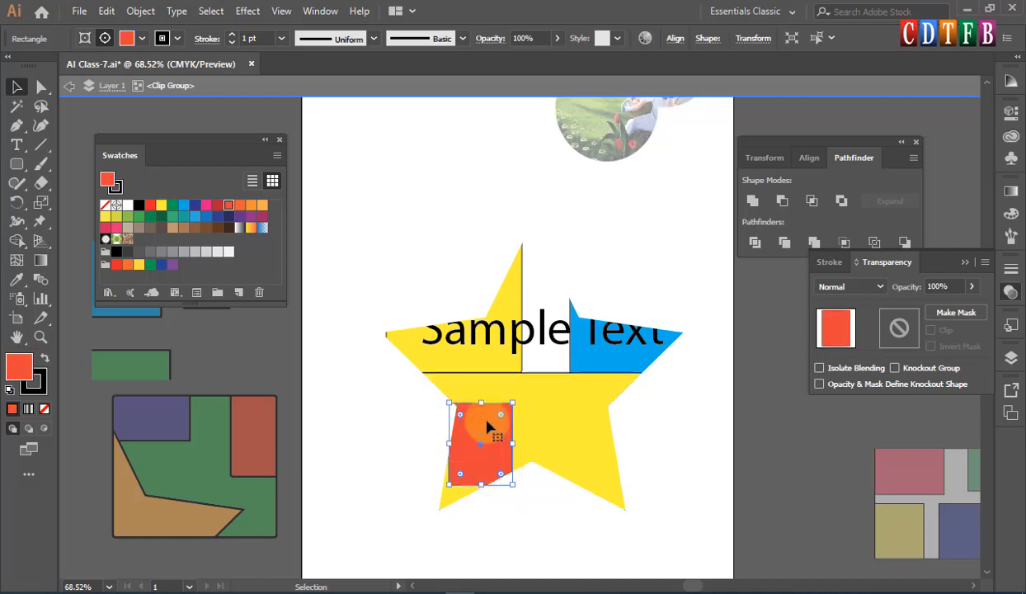
{"action": "right_click", "coordinate": [735, 490]}
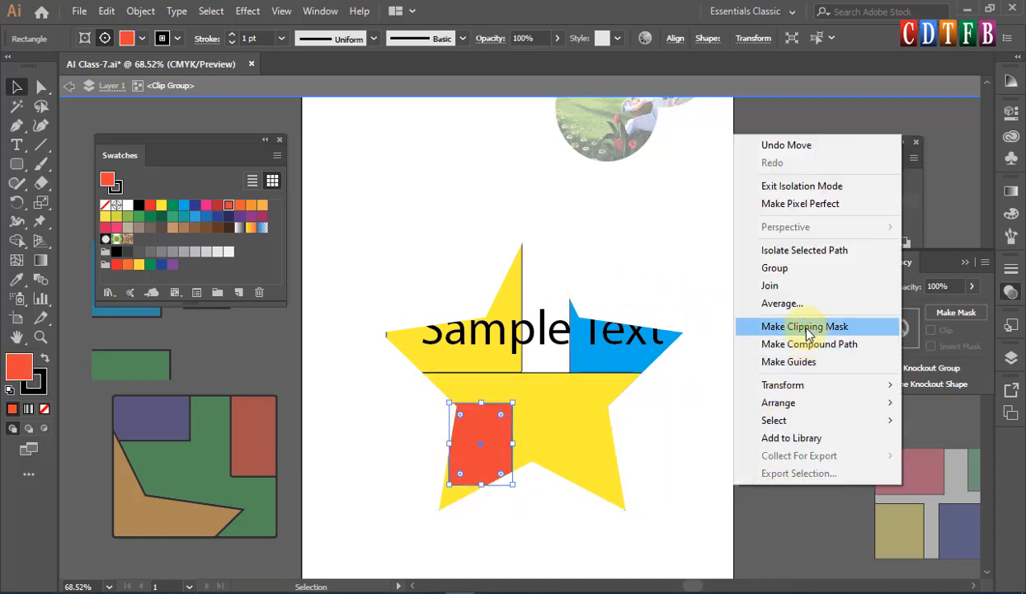
{"action": "left_click", "coordinate": [734, 486]}
{"action": "double_click", "coordinate": [730, 489]}
Move the whole clipped star group as one object to the artboard's lower-left area
{"action": "left_click_drag", "start_coordinate": [629, 384], "coordinate": [511, 328]}
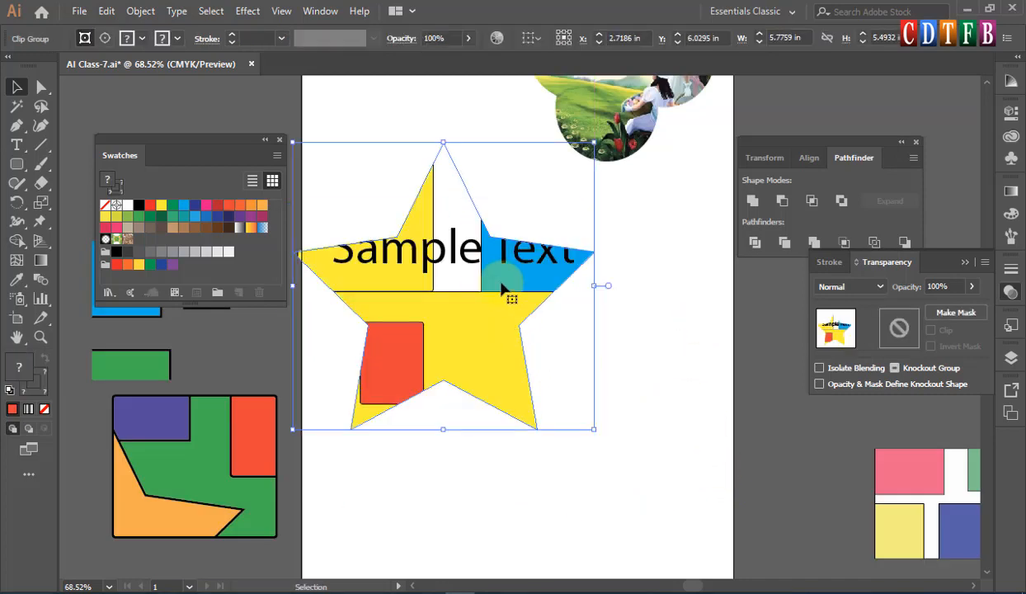
{"action": "left_click_drag", "start_coordinate": [478, 262], "coordinate": [502, 371]}
{"action": "key", "text": "a"}
{"action": "scroll", "coordinate": [521, 330], "scroll_direction": "right", "scroll_amount": 1}
{"action": "key", "text": "v"}
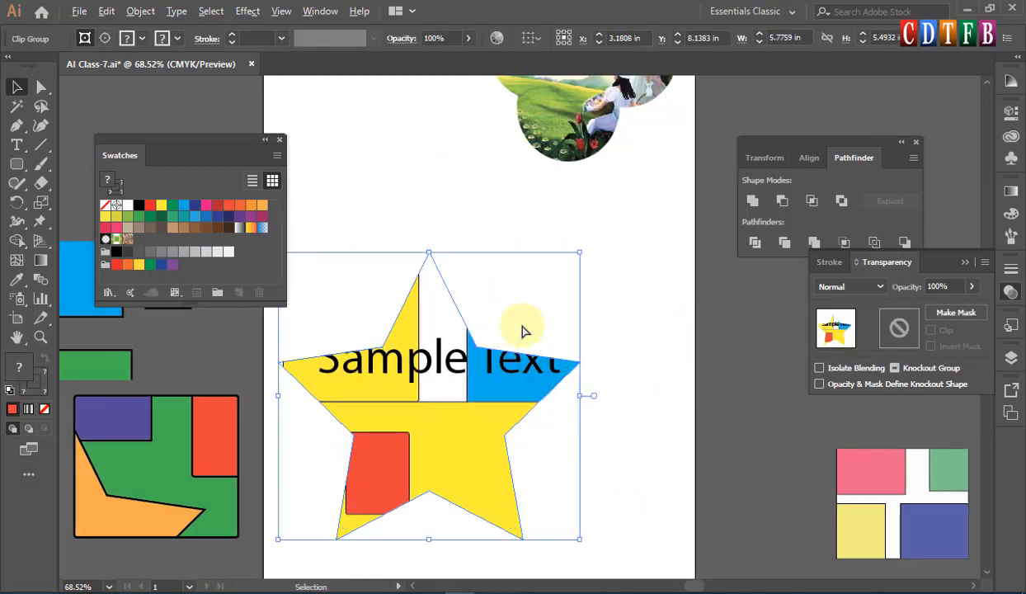
Delete all artwork from the document and put away the Pathfinder and Transparency panels
{"action": "scroll", "coordinate": [522, 331], "scroll_direction": "down", "scroll_amount": 3}
{"action": "key", "text": "ctrl+a"}
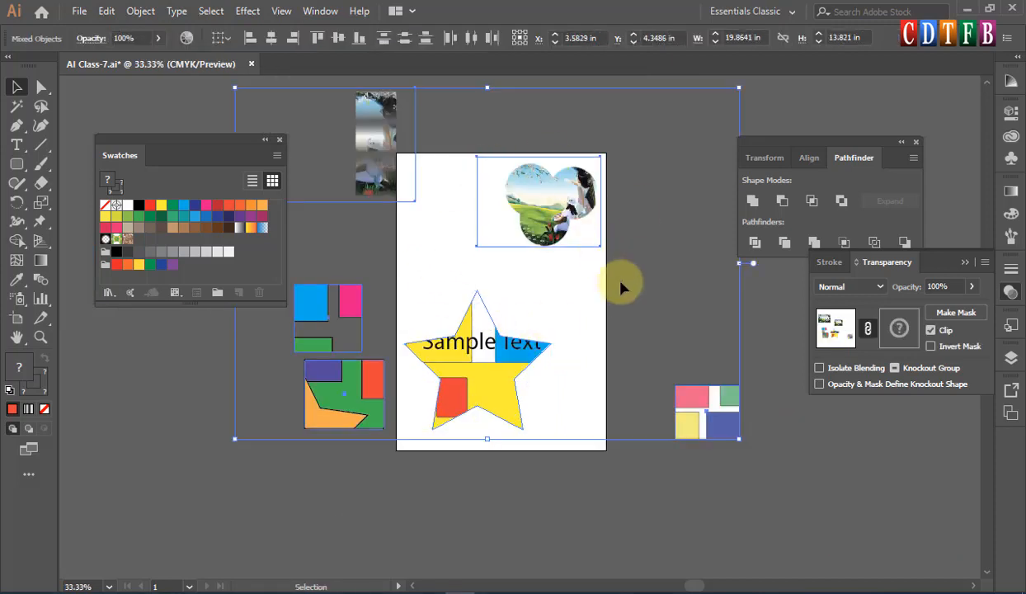
{"action": "key", "text": "Delete"}
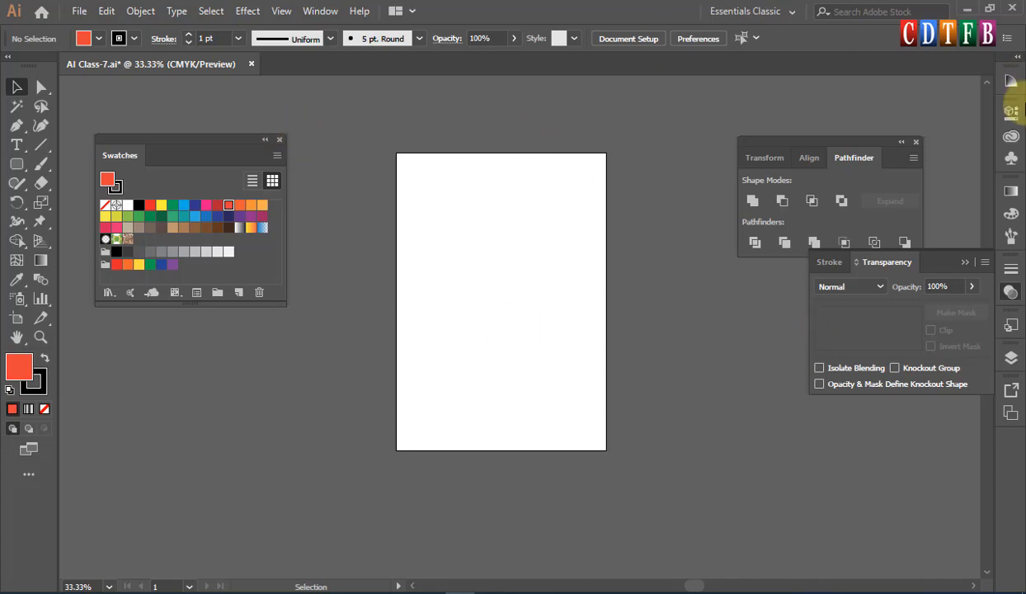
{"action": "left_click", "coordinate": [915, 142]}
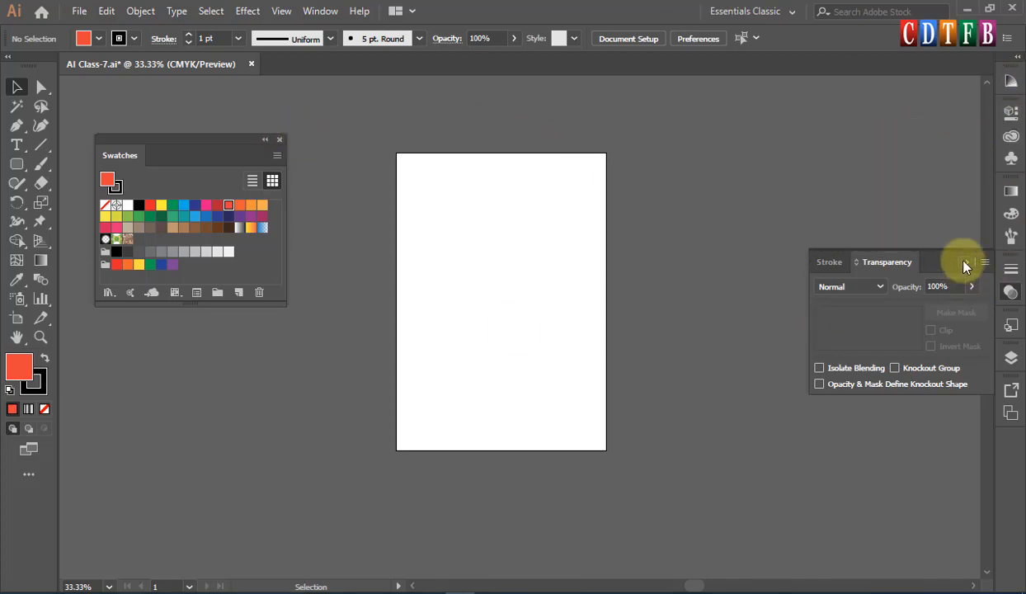
{"action": "left_click", "coordinate": [964, 262]}
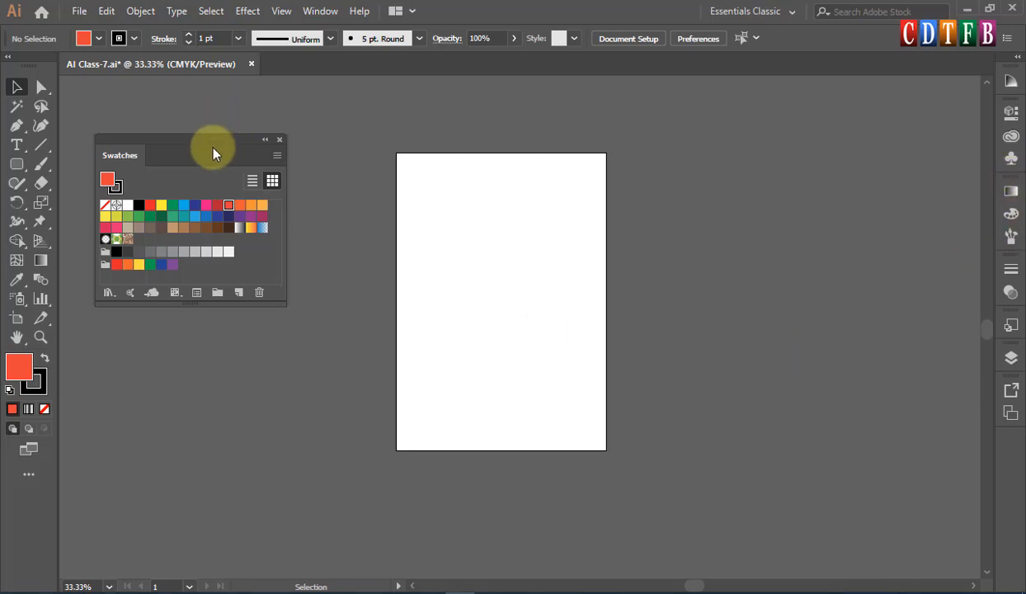
Activate the Gradient tool and display the Gradient panel
{"action": "left_click", "coordinate": [41, 262]}
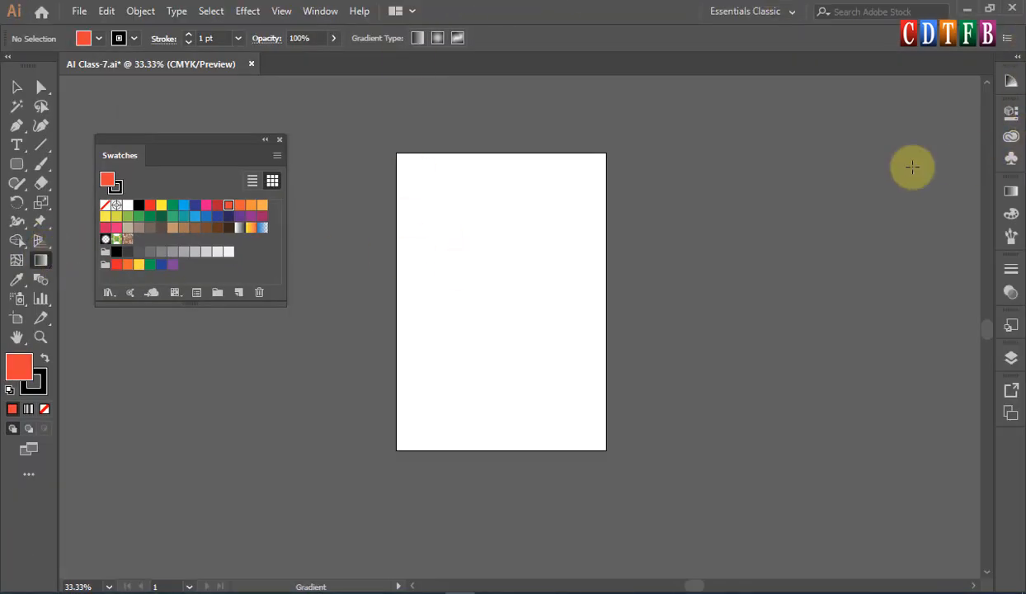
{"action": "left_click", "coordinate": [1011, 194]}
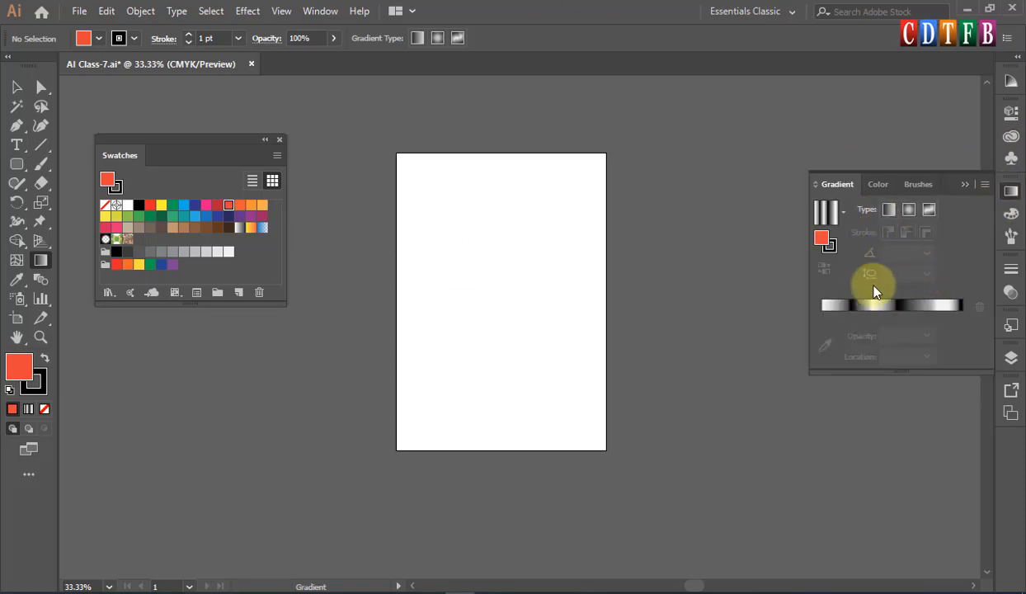
{"action": "left_click", "coordinate": [319, 12]}
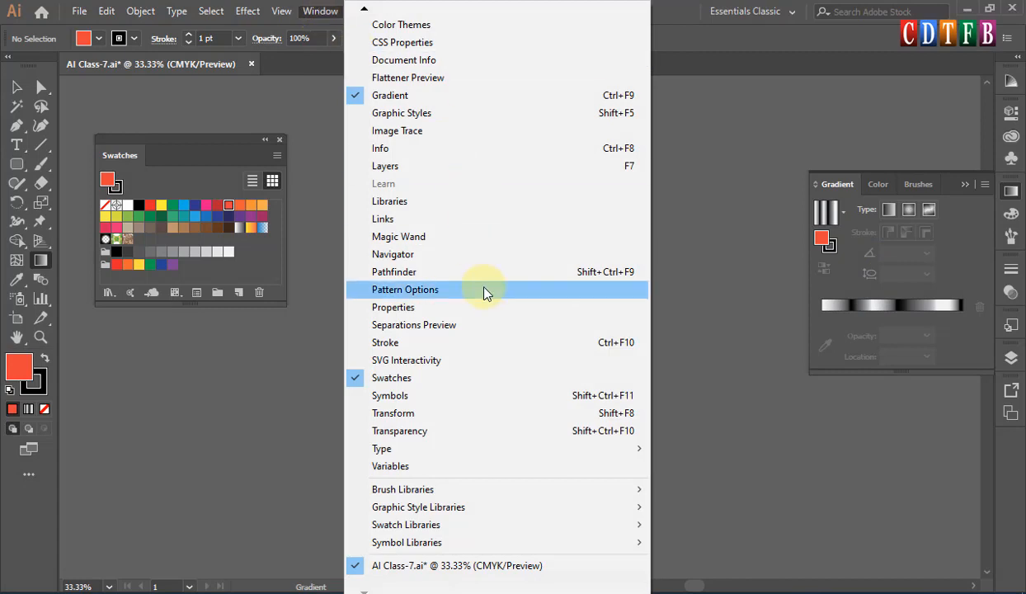
{"action": "left_click", "coordinate": [407, 96]}
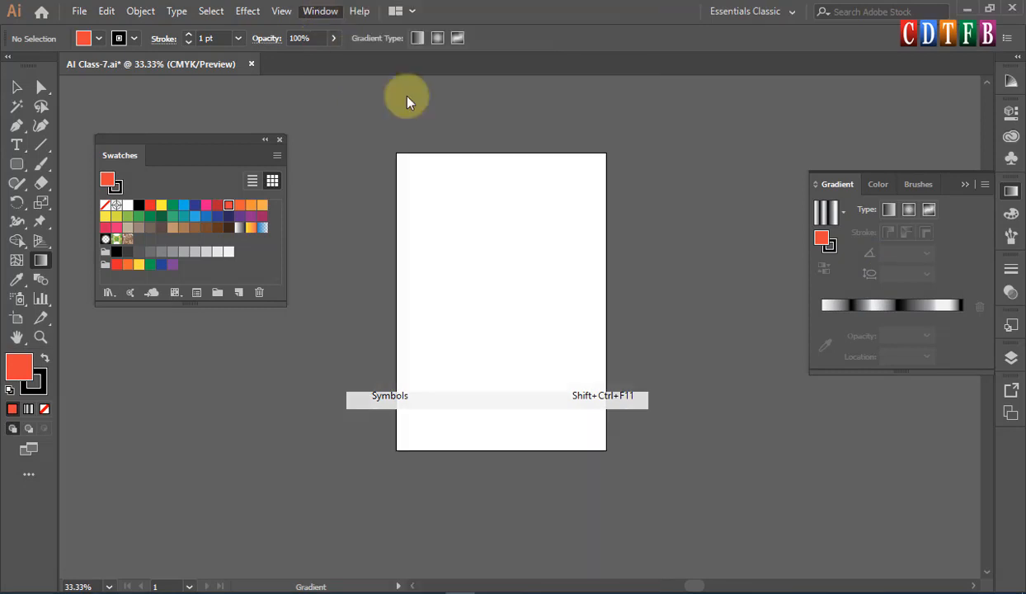
{"action": "left_click", "coordinate": [312, 9]}
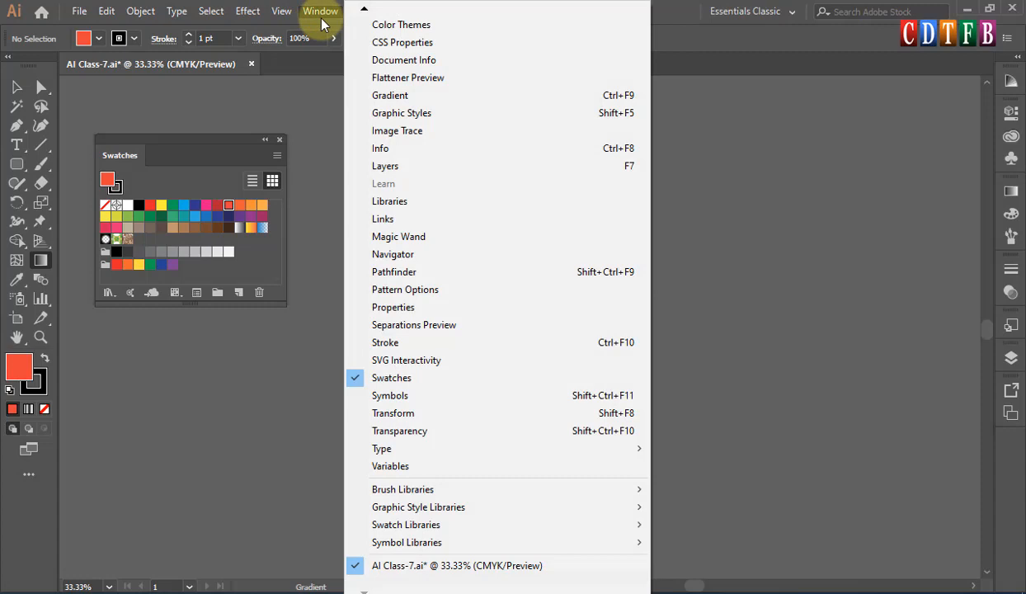
{"action": "left_click", "coordinate": [419, 95]}
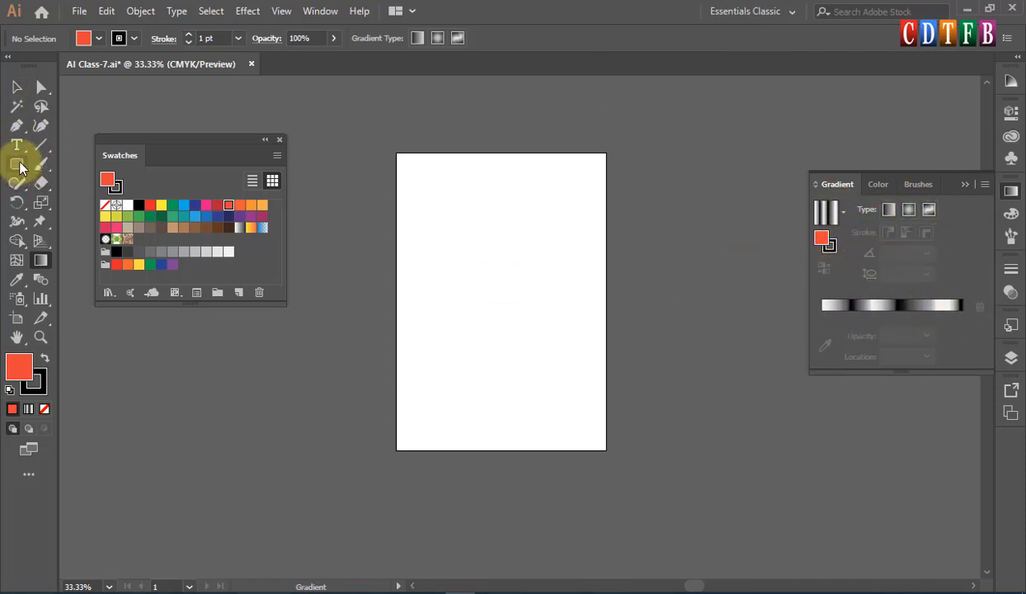
Draw a rectangle in the upper part of the artboard and fill it with the yellow-to-red gradient swatch
{"action": "left_click_drag", "start_coordinate": [20, 168], "coordinate": [87, 163]}
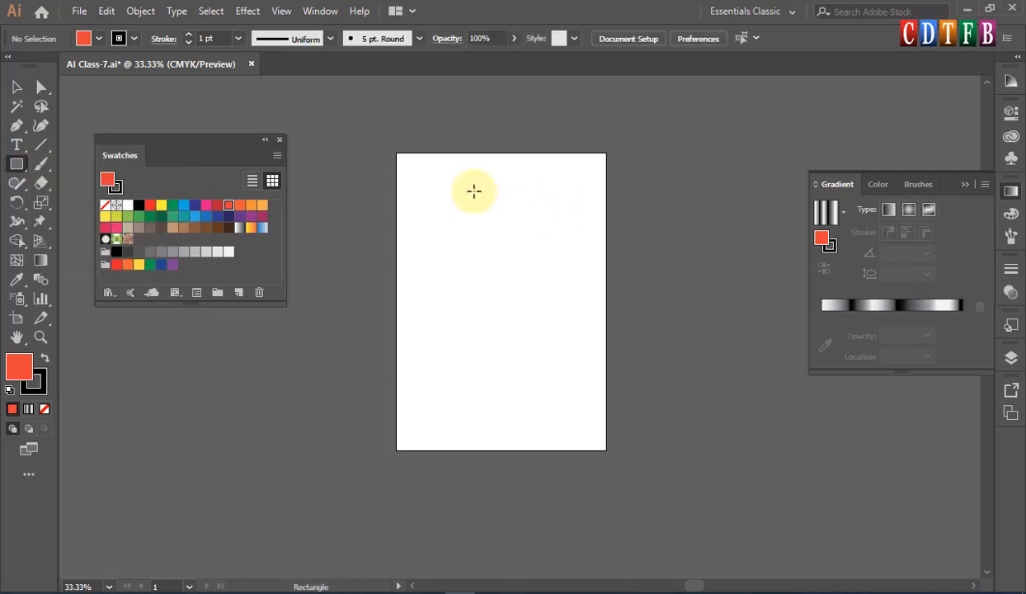
{"action": "left_click_drag", "start_coordinate": [417, 185], "coordinate": [550, 277]}
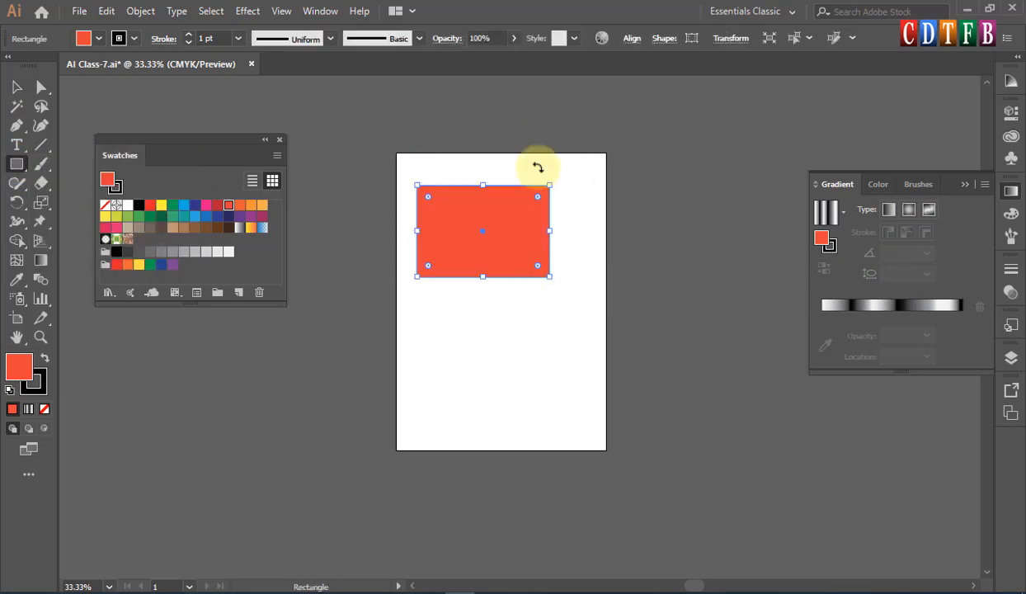
{"action": "left_click", "coordinate": [40, 260]}
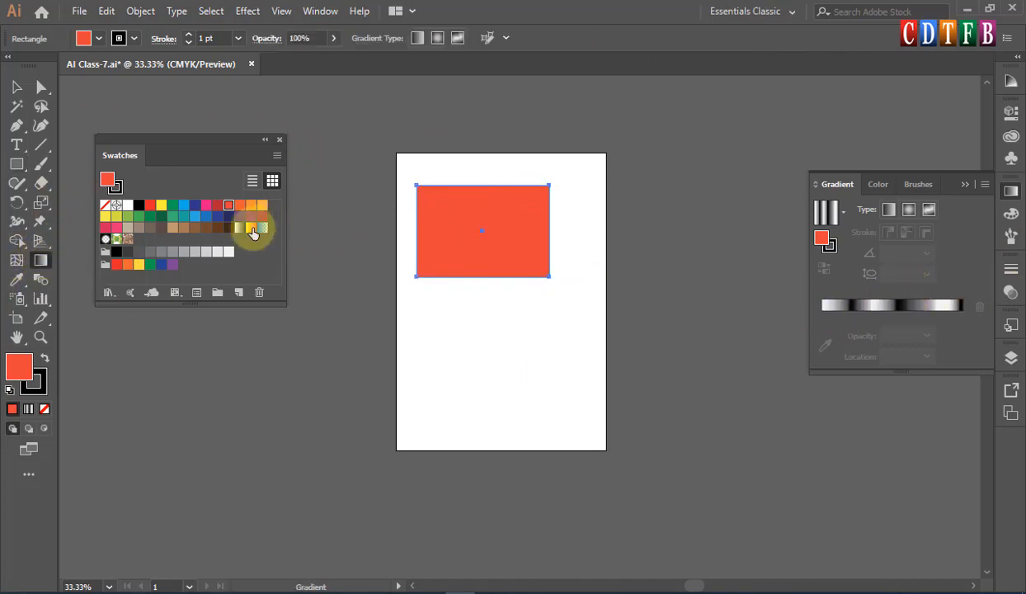
{"action": "left_click", "coordinate": [249, 230]}
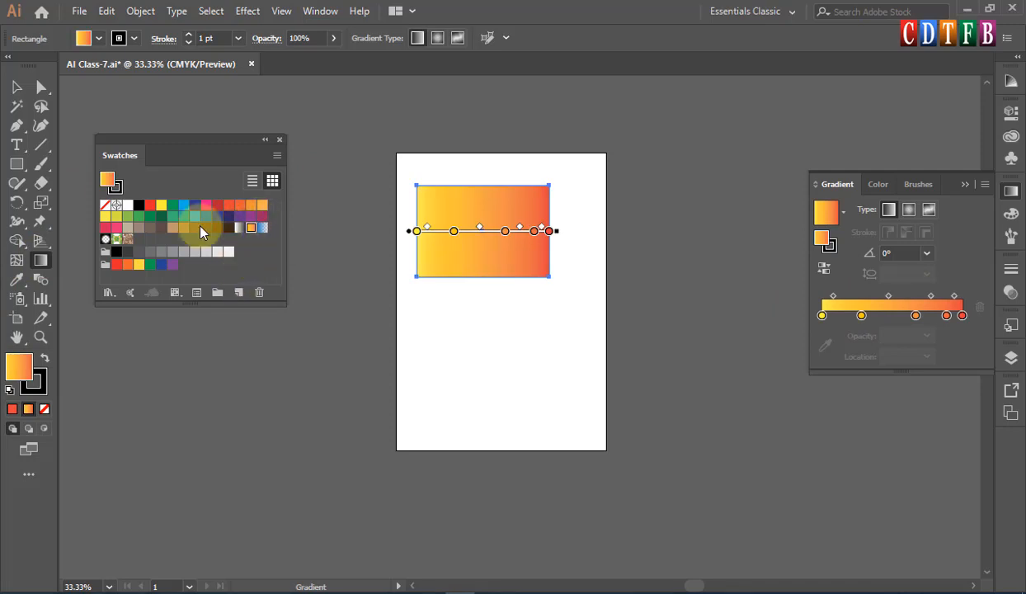
Move the Swatches panel clear of the gradient-filled rectangle
{"action": "key", "text": "ctrl+space"}
{"action": "left_click_drag", "start_coordinate": [415, 171], "coordinate": [641, 327]}
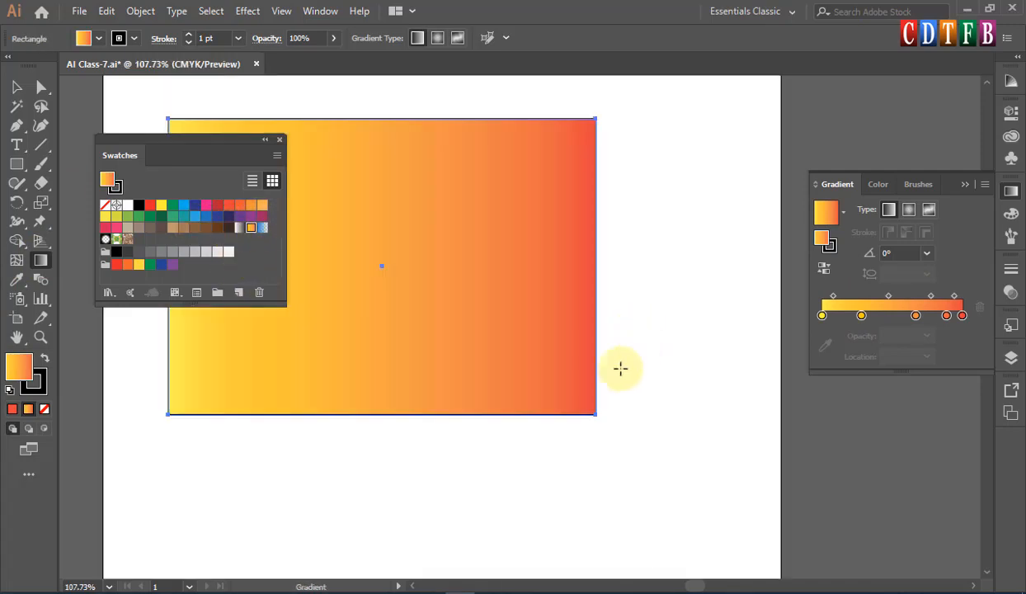
{"action": "left_click_drag", "start_coordinate": [619, 367], "coordinate": [633, 393]}
{"action": "scroll", "coordinate": [465, 252], "scroll_direction": "down", "scroll_amount": 2}
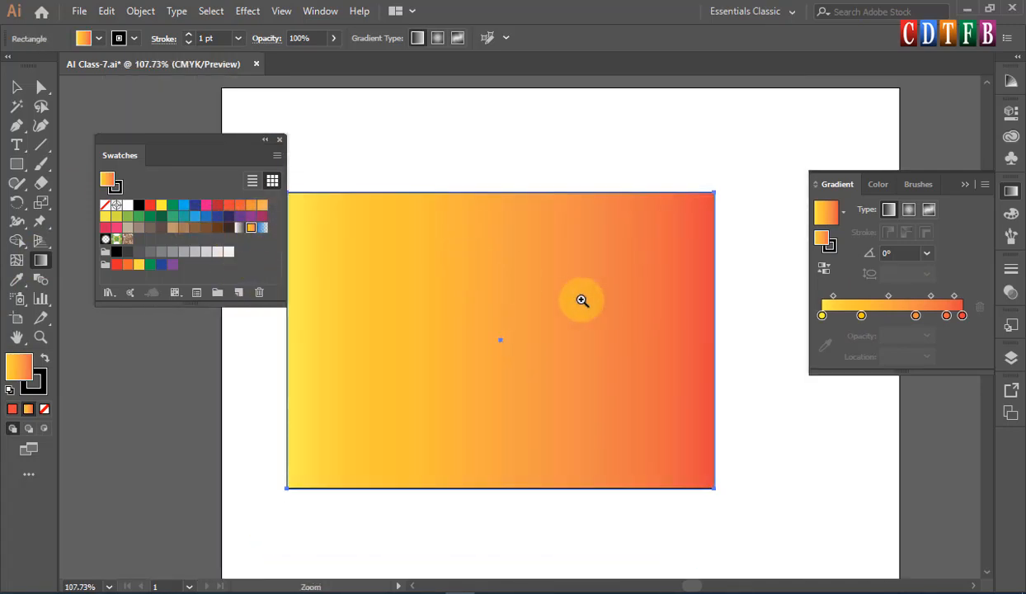
{"action": "left_click_drag", "start_coordinate": [592, 306], "coordinate": [539, 277]}
{"action": "key", "text": "ctrl+1"}
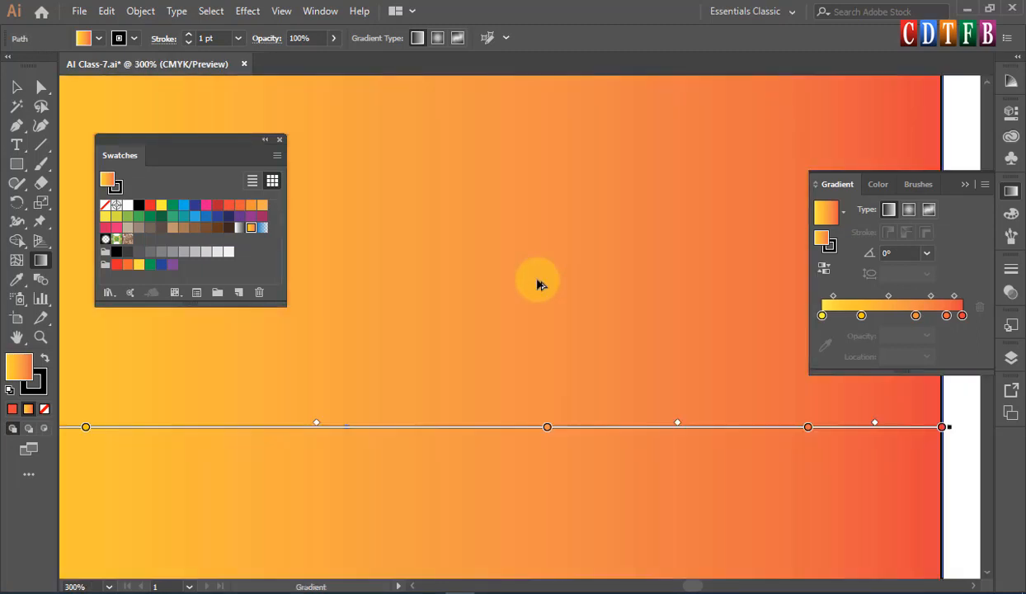
{"action": "key", "text": "ctrl+equal"}
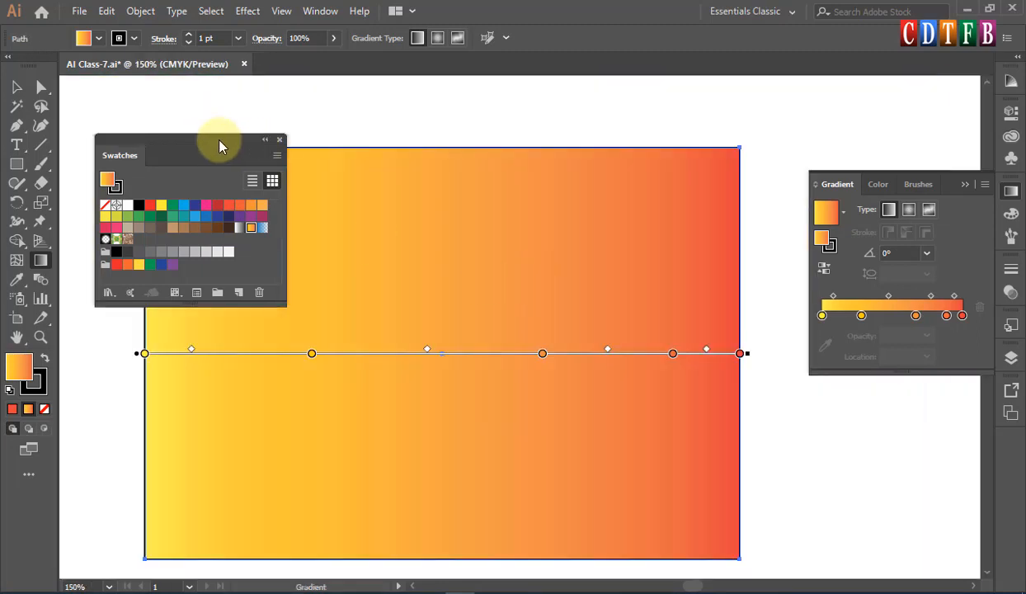
{"action": "left_click_drag", "start_coordinate": [219, 146], "coordinate": [186, 91]}
{"action": "key", "text": "ctrl+1"}
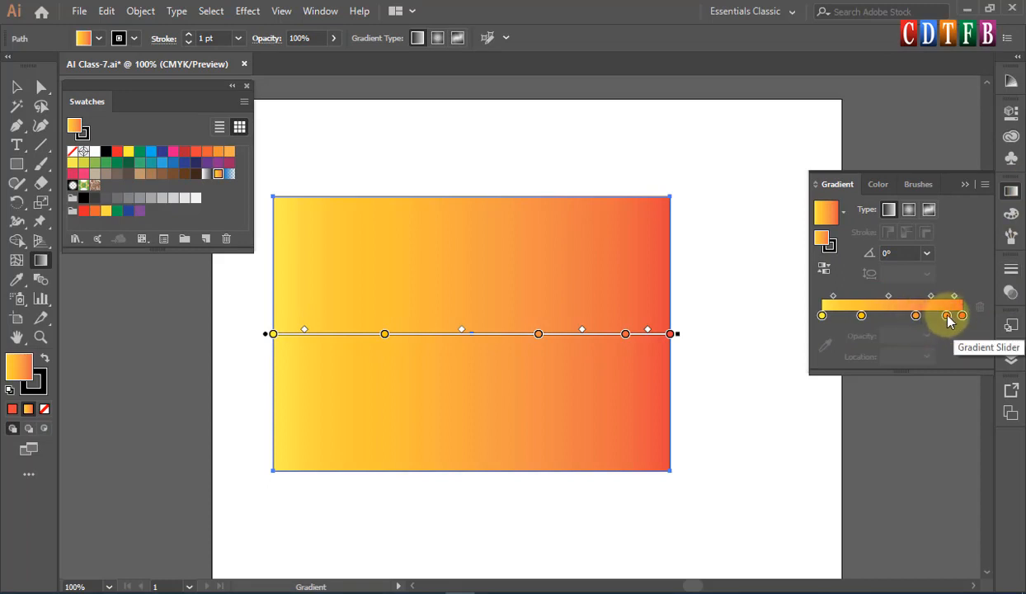
Remove the three intermediate colour stops from the rectangle's gradient, keeping only the yellow and red end stops
{"action": "left_click_drag", "start_coordinate": [947, 316], "coordinate": [952, 380]}
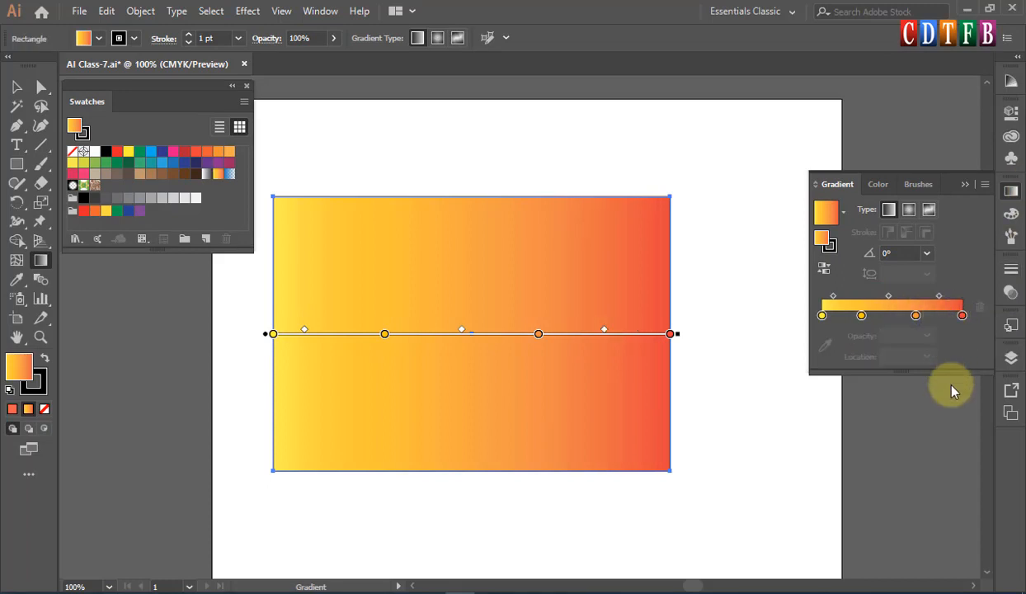
{"action": "left_click", "coordinate": [916, 316]}
{"action": "left_click", "coordinate": [981, 310]}
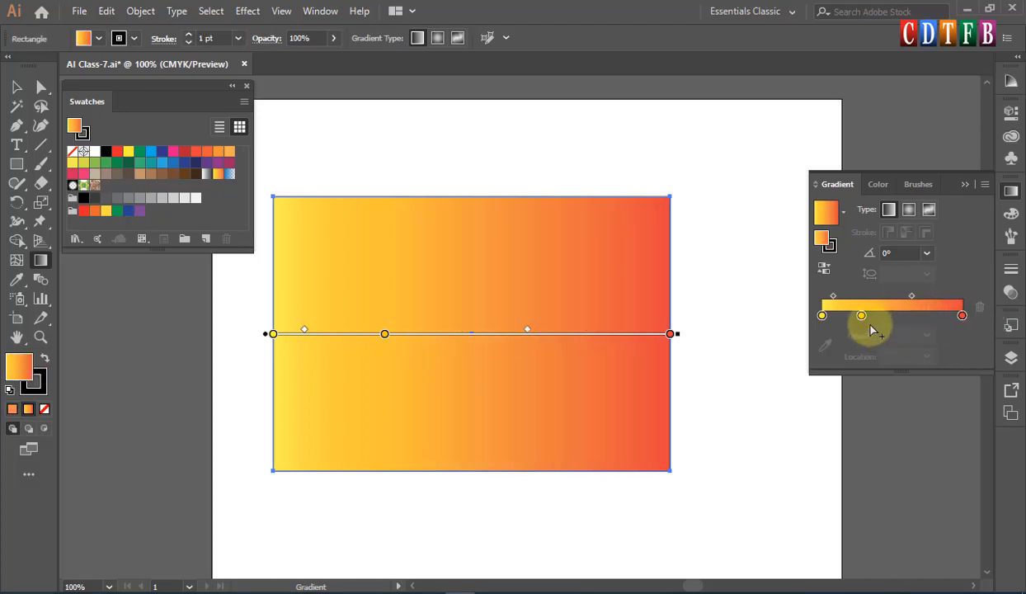
{"action": "left_click_drag", "start_coordinate": [862, 316], "coordinate": [866, 387]}
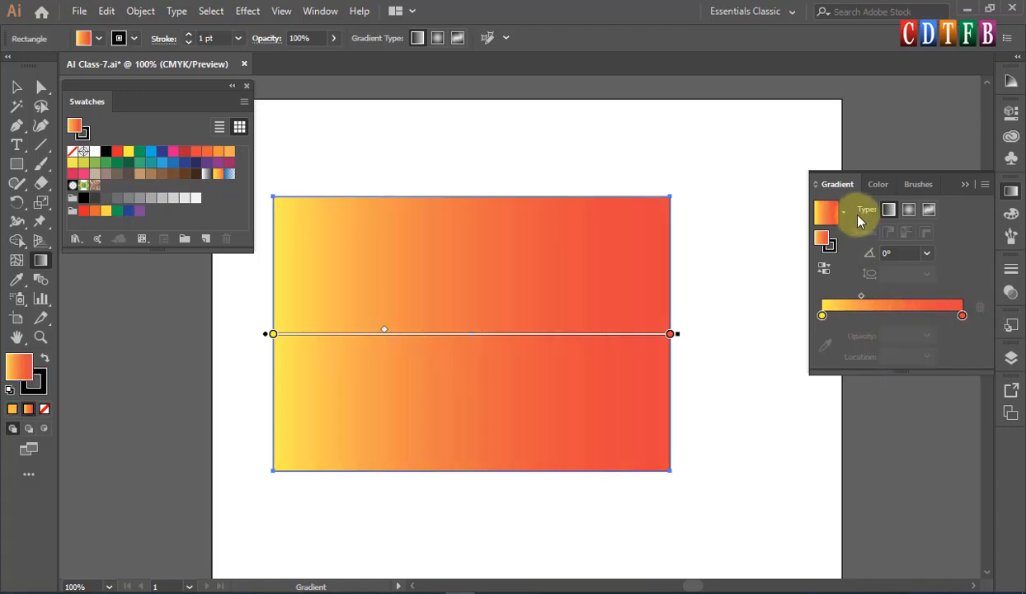
Add light blue, yellow, green and dark blue colour stops to the gradient at about 19%, 30%, 41% and 63%
{"action": "left_click", "coordinate": [849, 317]}
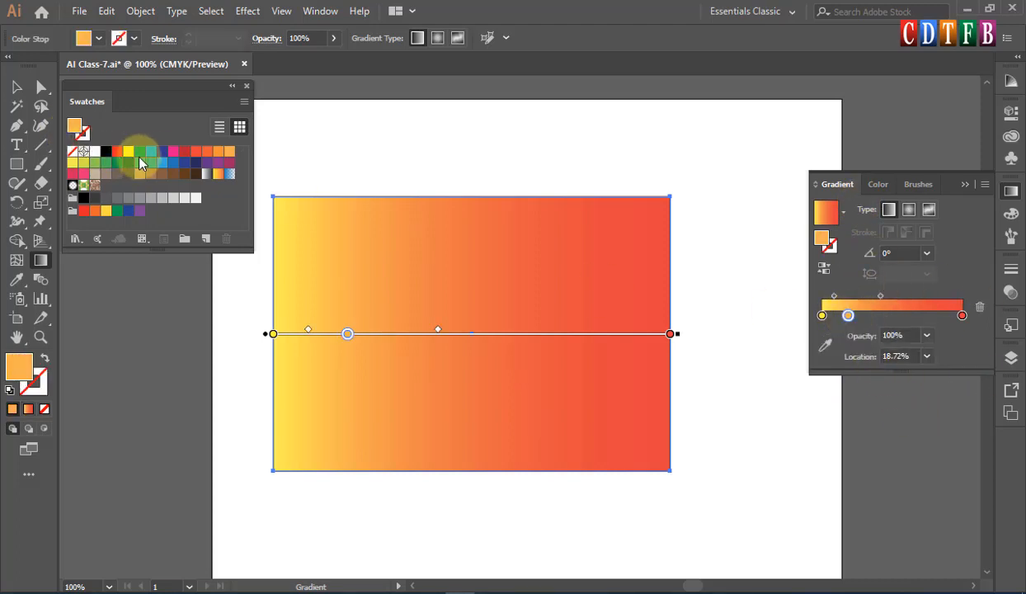
{"action": "left_click_drag", "start_coordinate": [160, 157], "coordinate": [848, 316]}
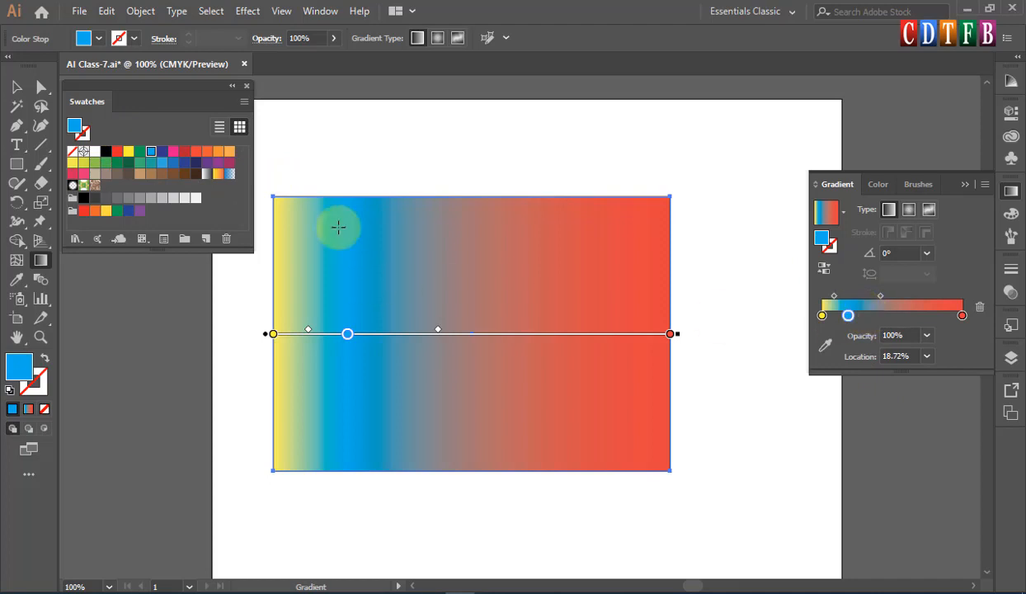
{"action": "left_click_drag", "start_coordinate": [73, 162], "coordinate": [864, 316]}
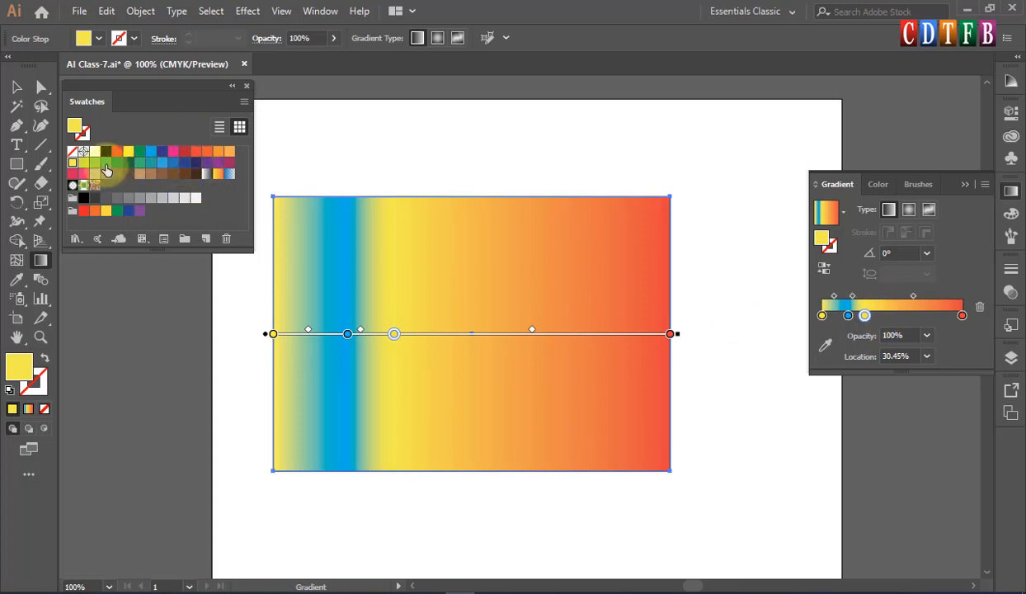
{"action": "mouse_move", "coordinate": [107, 163]}
{"action": "left_mouse_down"}
{"action": "mouse_move", "coordinate": [723, 179]}
{"action": "mouse_move", "coordinate": [877, 286]}
{"action": "mouse_move", "coordinate": [880, 316]}
{"action": "left_mouse_up"}
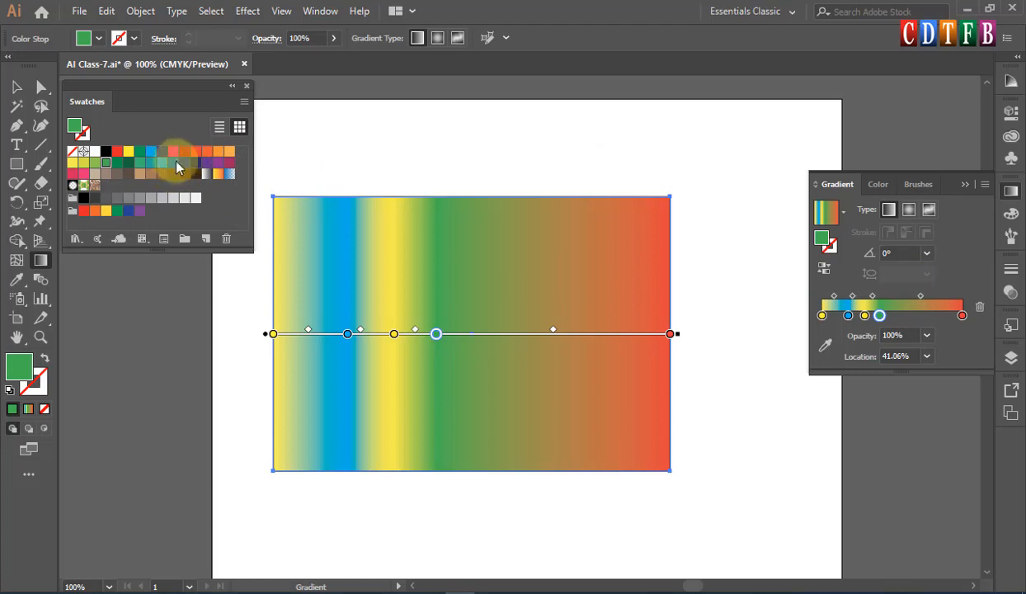
{"action": "left_click_drag", "start_coordinate": [163, 156], "coordinate": [911, 315]}
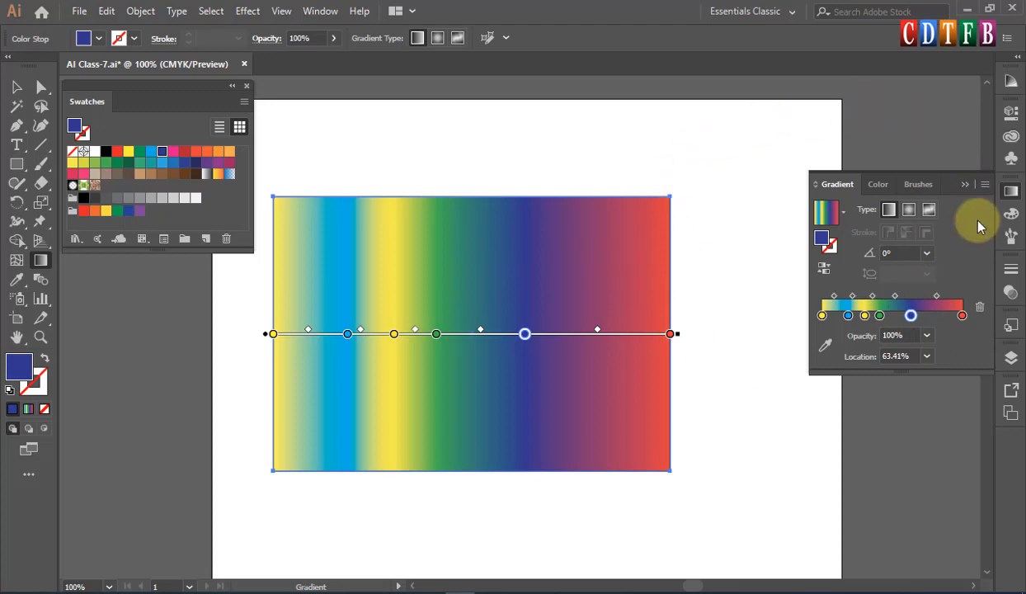
Try the radial and freeform gradient types on the rectangle and return it to the linear type
{"action": "left_click", "coordinate": [909, 212]}
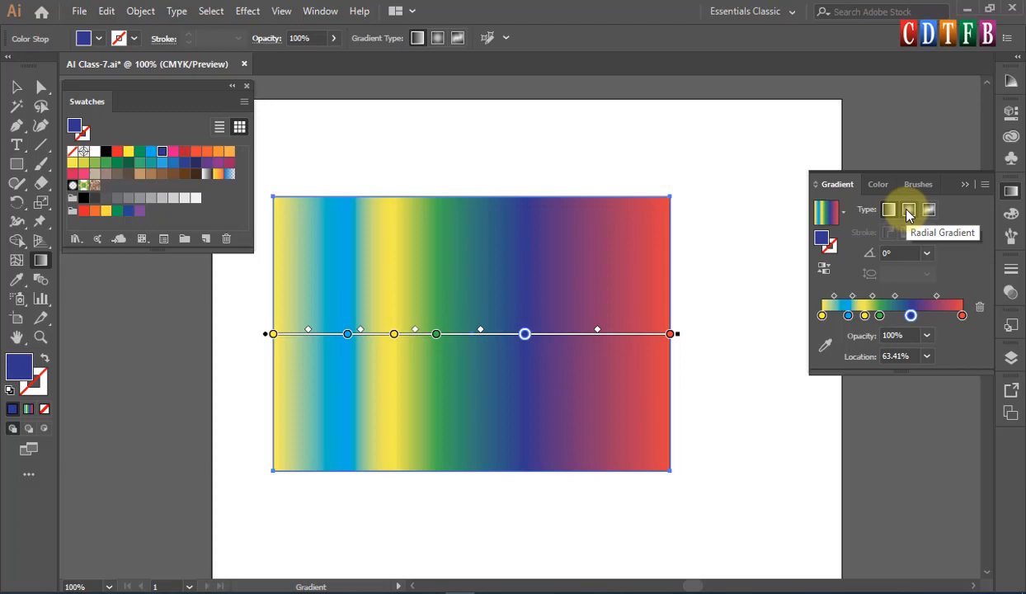
{"action": "left_click", "coordinate": [908, 211]}
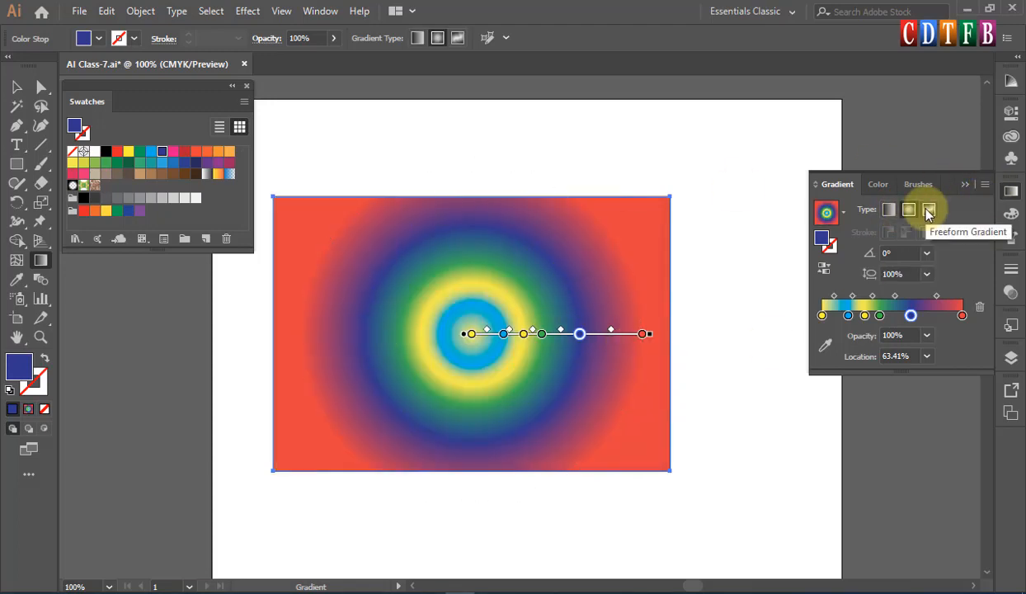
{"action": "left_click", "coordinate": [929, 212]}
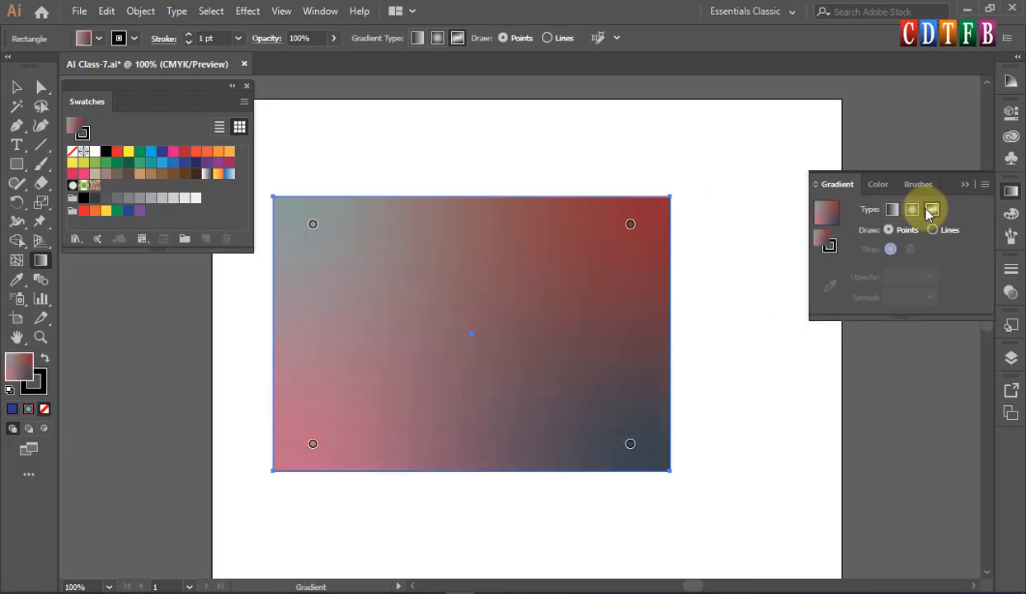
{"action": "left_click", "coordinate": [888, 212]}
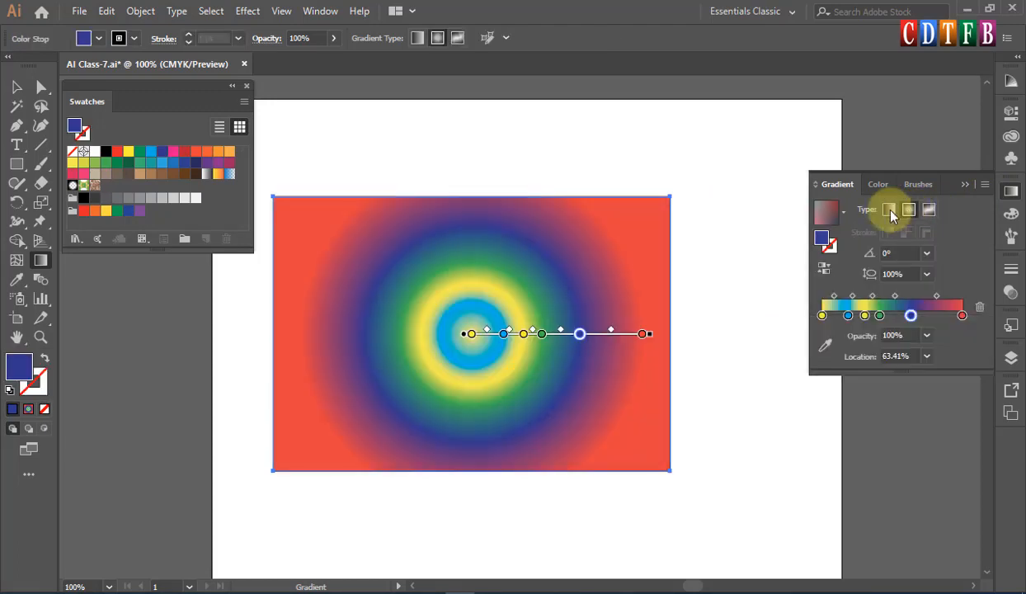
{"action": "left_click", "coordinate": [888, 213]}
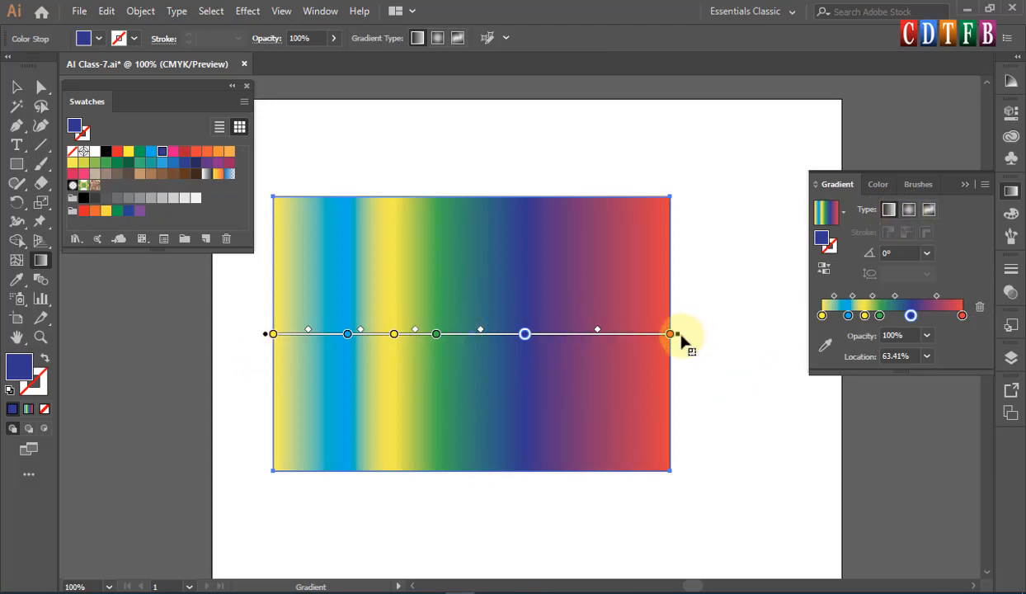
Try the rectangle's linear gradient at angles of 45° and -45°
{"action": "mouse_move", "coordinate": [684, 334]}
{"action": "left_mouse_down"}
{"action": "mouse_move", "coordinate": [651, 499]}
{"action": "mouse_move", "coordinate": [678, 433]}
{"action": "mouse_move", "coordinate": [670, 192]}
{"action": "mouse_move", "coordinate": [676, 428]}
{"action": "mouse_move", "coordinate": [687, 314]}
{"action": "mouse_move", "coordinate": [680, 325]}
{"action": "left_mouse_up"}
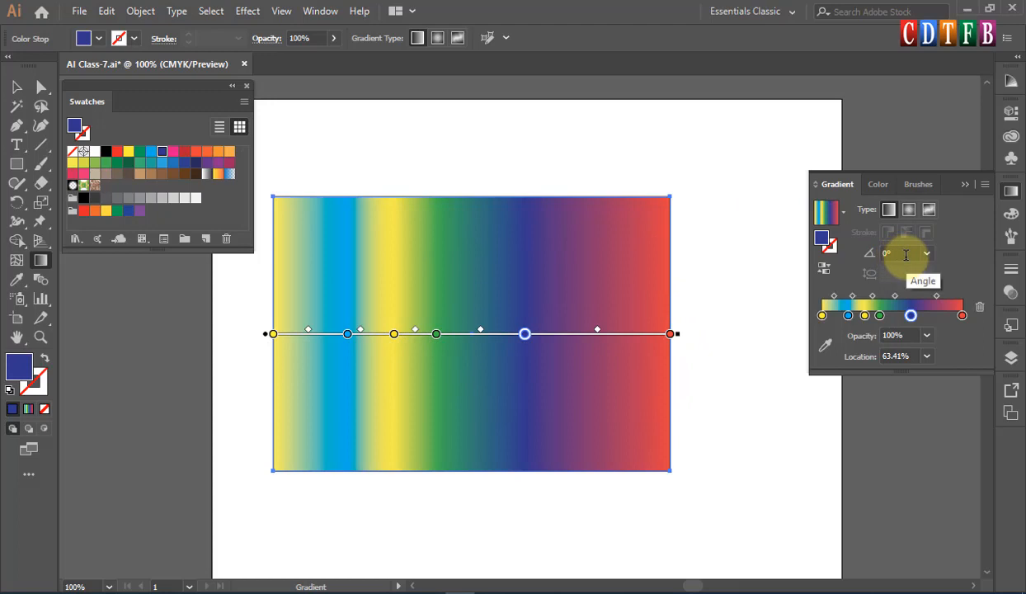
{"action": "left_click", "coordinate": [905, 254]}
{"action": "type", "text": "45"}
{"action": "key", "text": "Return"}
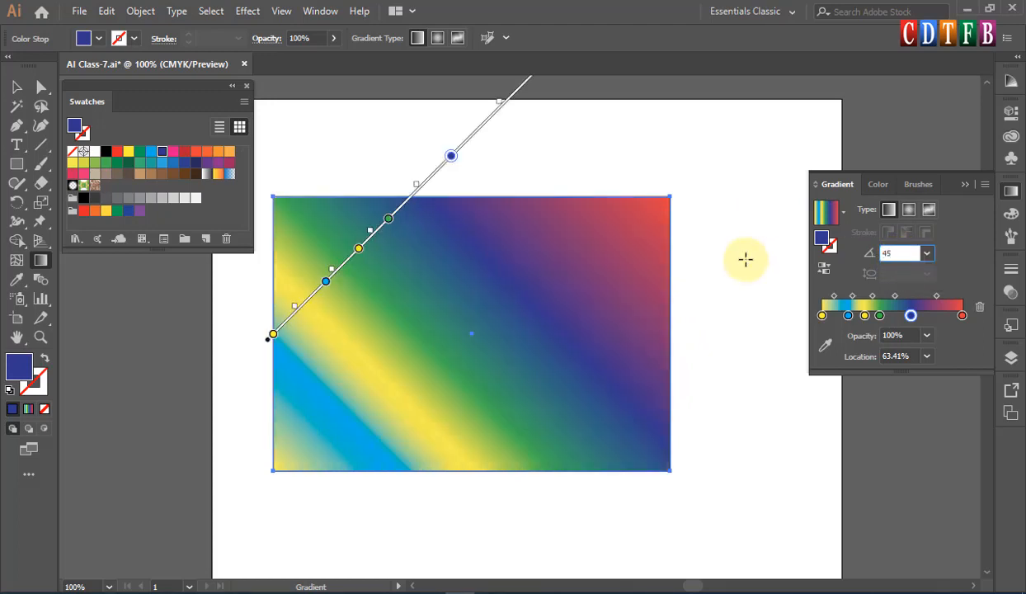
{"action": "left_click", "coordinate": [887, 252]}
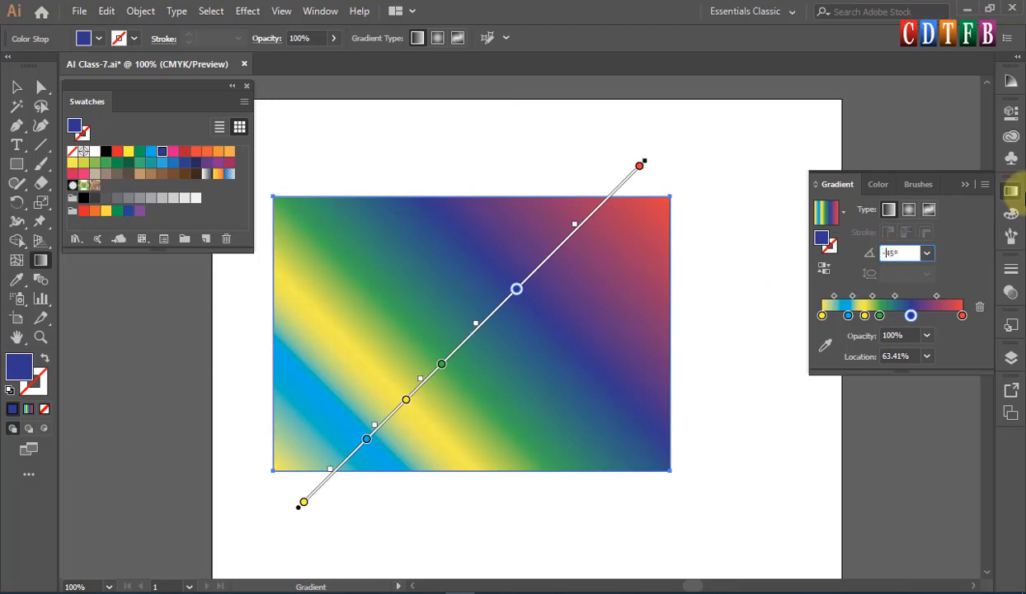
{"action": "type", "text": "-"}
{"action": "key", "text": "Return"}
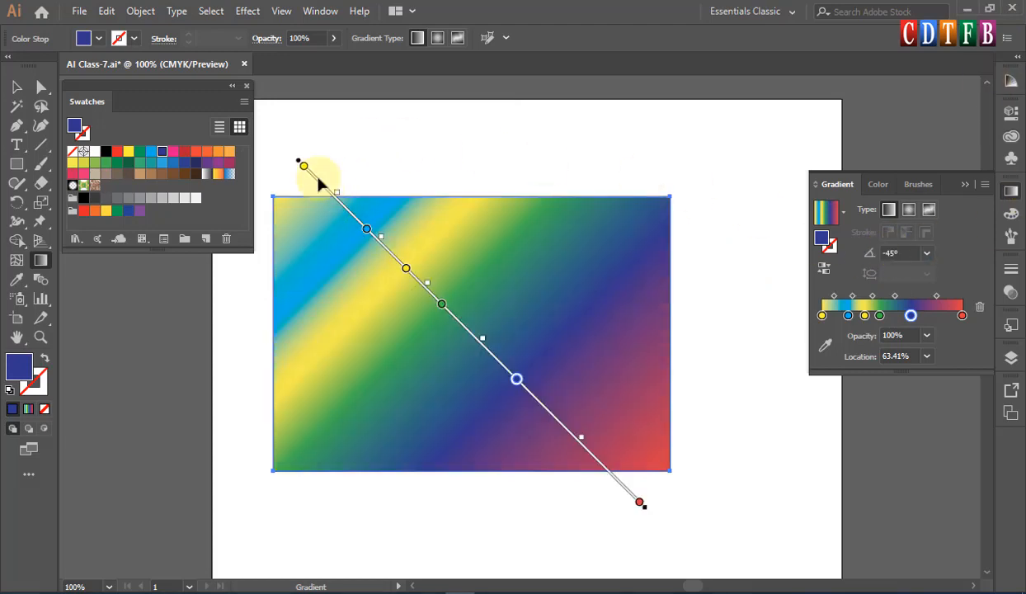
Set the linear gradient's angle to 90° and change the gradient type to radial
{"action": "left_click", "coordinate": [907, 252]}
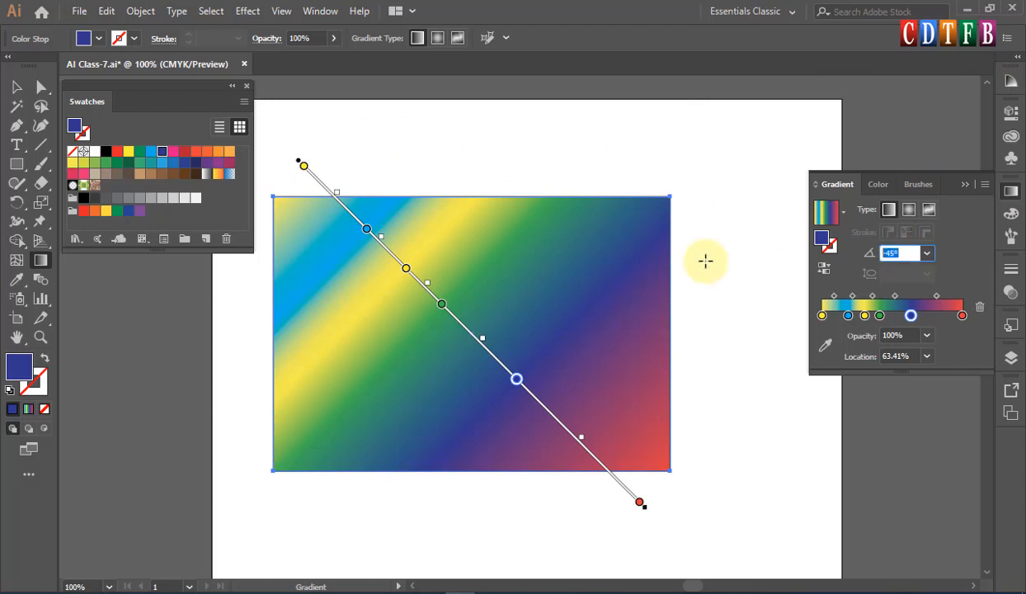
{"action": "key", "text": "Return"}
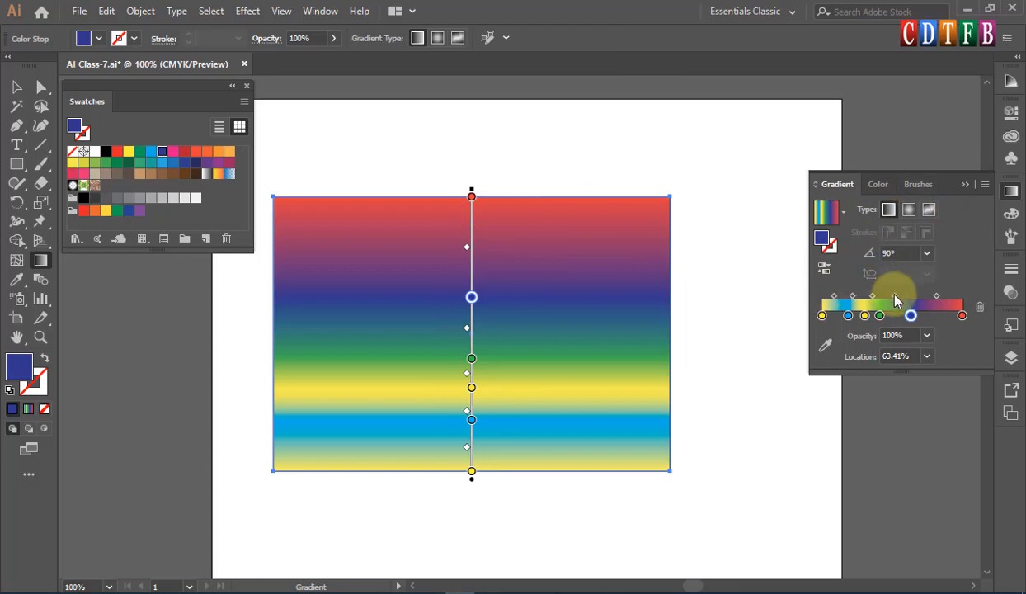
{"action": "left_click", "coordinate": [911, 213]}
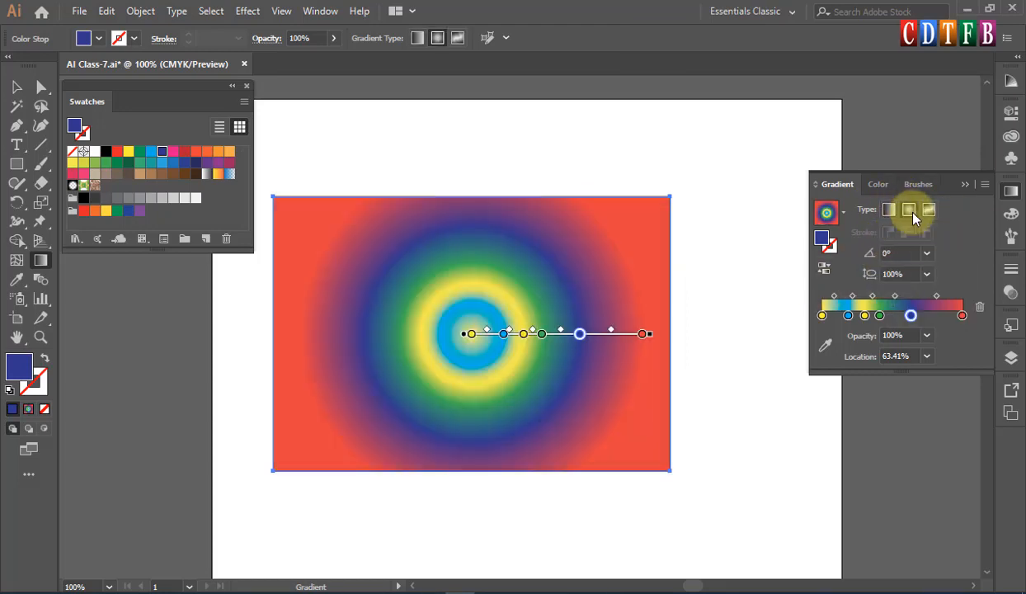
Move the radial gradient's centre to the rectangle's upper-left corner and stretch its radius almost to the upper-right corner
{"action": "mouse_move", "coordinate": [463, 345]}
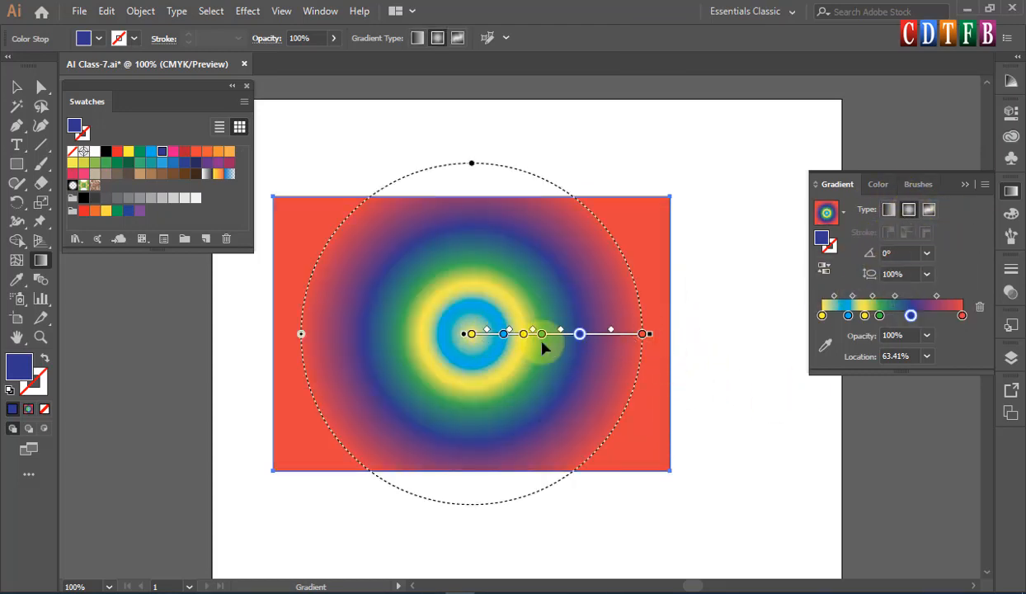
{"action": "mouse_move", "coordinate": [562, 339]}
{"action": "left_mouse_down"}
{"action": "mouse_move", "coordinate": [495, 300]}
{"action": "mouse_move", "coordinate": [415, 291]}
{"action": "mouse_move", "coordinate": [374, 199]}
{"action": "left_mouse_up"}
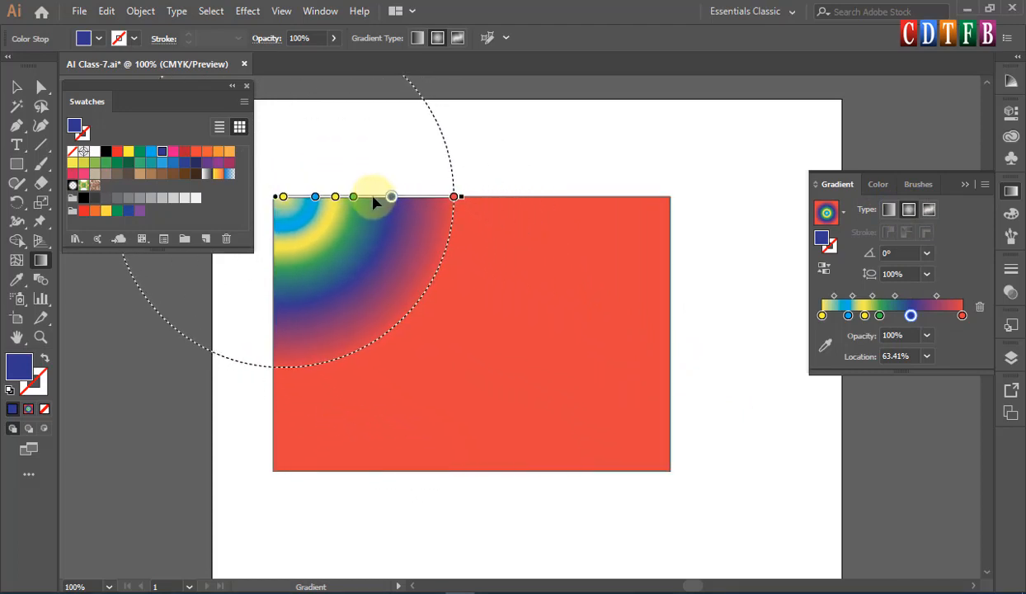
{"action": "left_click", "coordinate": [454, 197]}
{"action": "left_click_drag", "start_coordinate": [510, 200], "coordinate": [534, 196]}
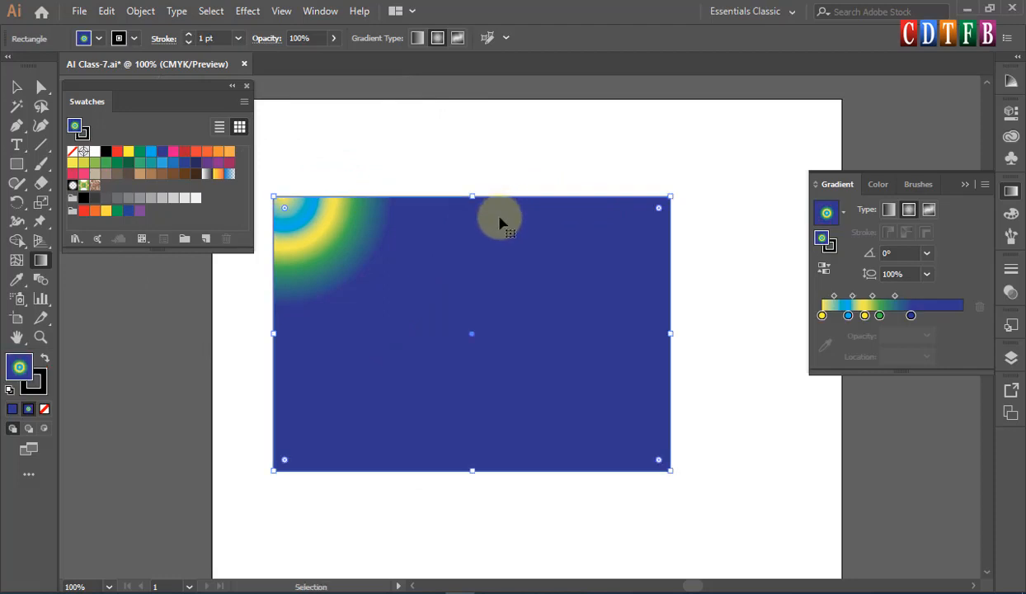
{"action": "key", "text": "ctrl+z"}
{"action": "mouse_move", "coordinate": [463, 200]}
{"action": "left_mouse_down"}
{"action": "mouse_move", "coordinate": [774, 204]}
{"action": "mouse_move", "coordinate": [646, 202]}
{"action": "left_mouse_up"}
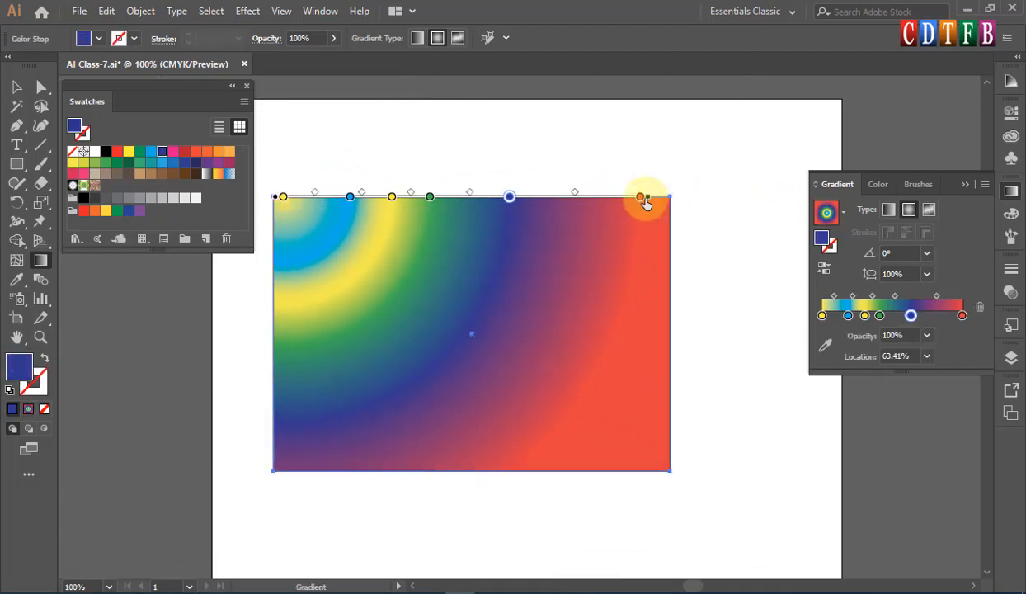
{"action": "key", "text": "ctrl"}
{"action": "key", "text": "ctrl"}
Try rotating the radial gradient's annotator around its corner centre to -39°
{"action": "mouse_move", "coordinate": [653, 193]}
{"action": "left_mouse_down"}
{"action": "mouse_move", "coordinate": [601, 357]}
{"action": "mouse_move", "coordinate": [566, 424]}
{"action": "left_mouse_up"}
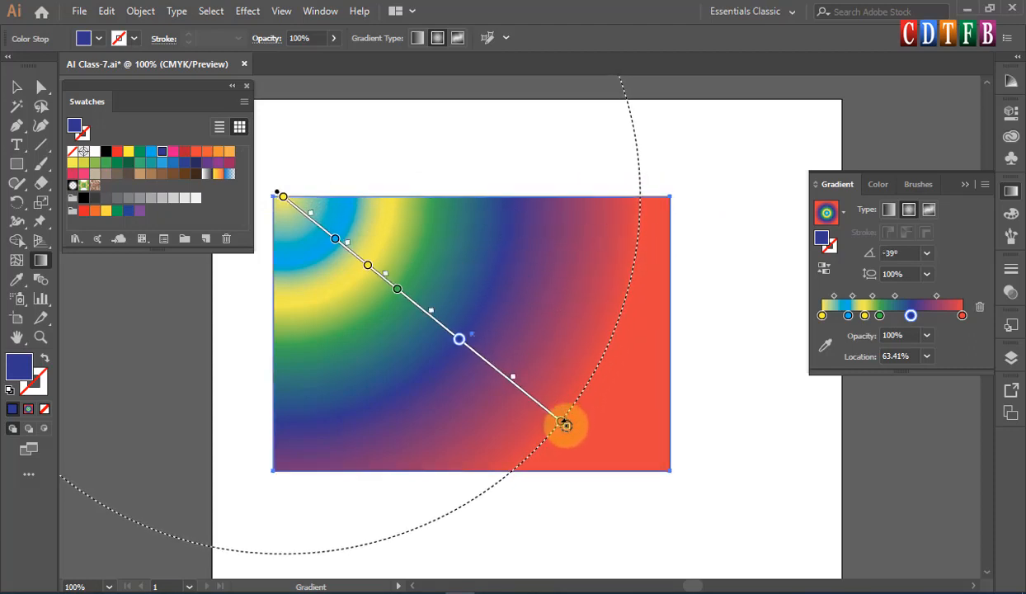
{"action": "key", "text": "ctrl"}
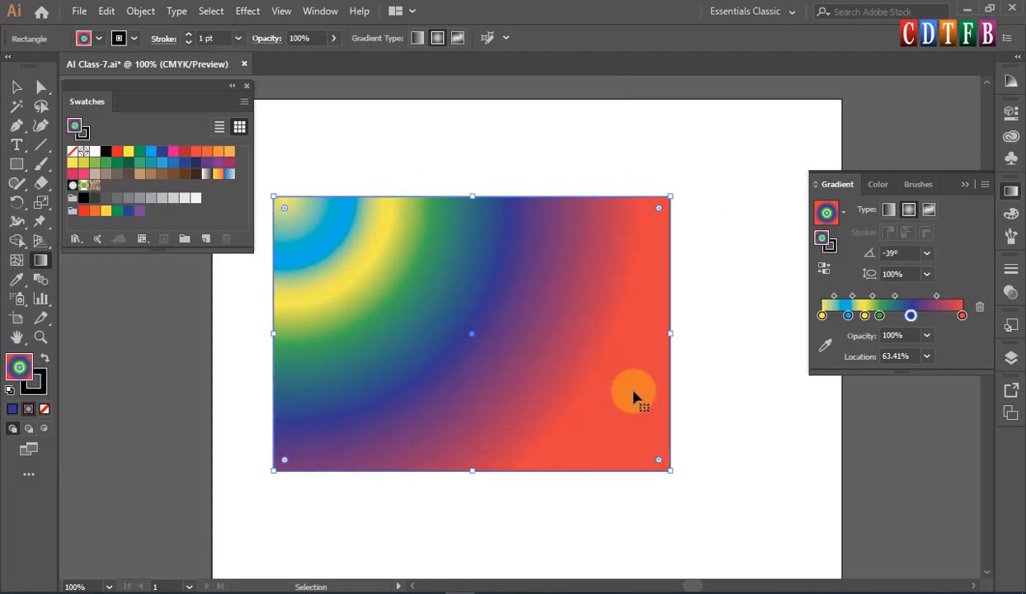
{"action": "key", "text": "ctrl+z"}
{"action": "left_click_drag", "start_coordinate": [654, 208], "coordinate": [711, 329]}
Return the gradient to linear at about -27.8°, shifting the light blue stop toward the start and the middle yellow stop to about 31%
{"action": "left_click", "coordinate": [892, 211]}
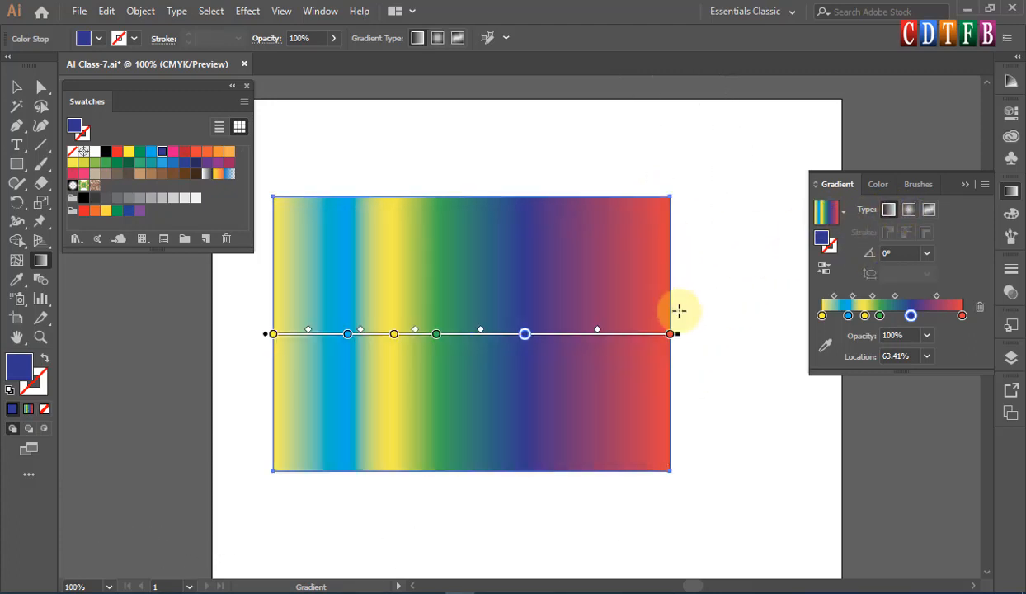
{"action": "mouse_move", "coordinate": [686, 335]}
{"action": "left_mouse_down"}
{"action": "mouse_move", "coordinate": [662, 179]}
{"action": "mouse_move", "coordinate": [602, 108]}
{"action": "mouse_move", "coordinate": [401, 89]}
{"action": "mouse_move", "coordinate": [148, 187]}
{"action": "mouse_move", "coordinate": [354, 468]}
{"action": "mouse_move", "coordinate": [475, 355]}
{"action": "mouse_move", "coordinate": [250, 283]}
{"action": "mouse_move", "coordinate": [313, 412]}
{"action": "mouse_move", "coordinate": [395, 315]}
{"action": "mouse_move", "coordinate": [390, 396]}
{"action": "left_mouse_up"}
{"action": "left_click_drag", "start_coordinate": [382, 286], "coordinate": [350, 270]}
{"action": "mouse_move", "coordinate": [425, 311]}
{"action": "left_mouse_down"}
{"action": "mouse_move", "coordinate": [436, 333]}
{"action": "mouse_move", "coordinate": [419, 327]}
{"action": "left_mouse_up"}
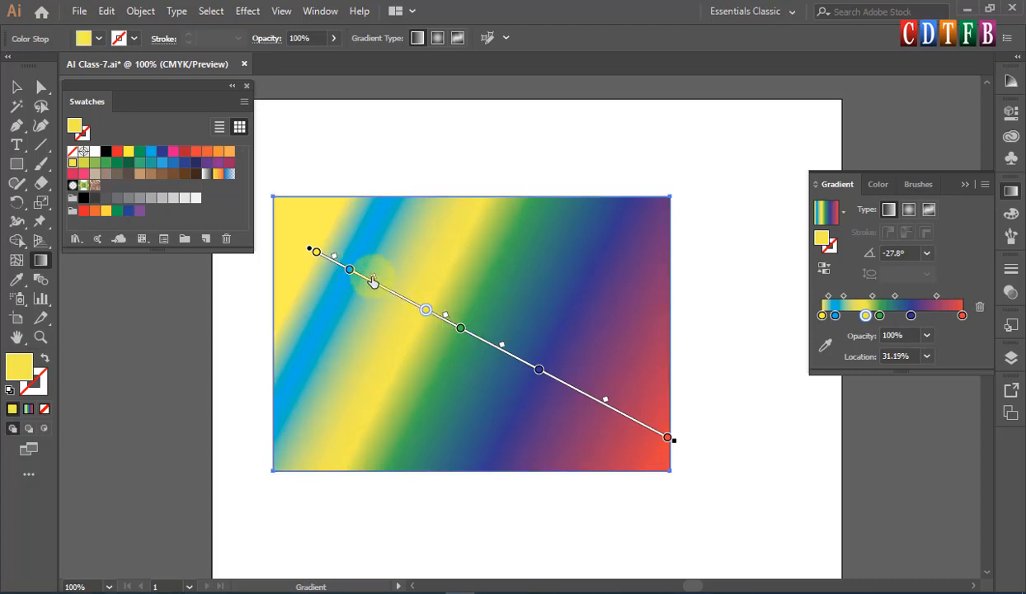
Shift the linear gradient's midpoints close to neighbouring colour stops to make the colour transitions sharper
{"action": "mouse_move", "coordinate": [373, 279]}
{"action": "left_mouse_down"}
{"action": "mouse_move", "coordinate": [419, 314]}
{"action": "mouse_move", "coordinate": [360, 267]}
{"action": "mouse_move", "coordinate": [323, 255]}
{"action": "left_mouse_up"}
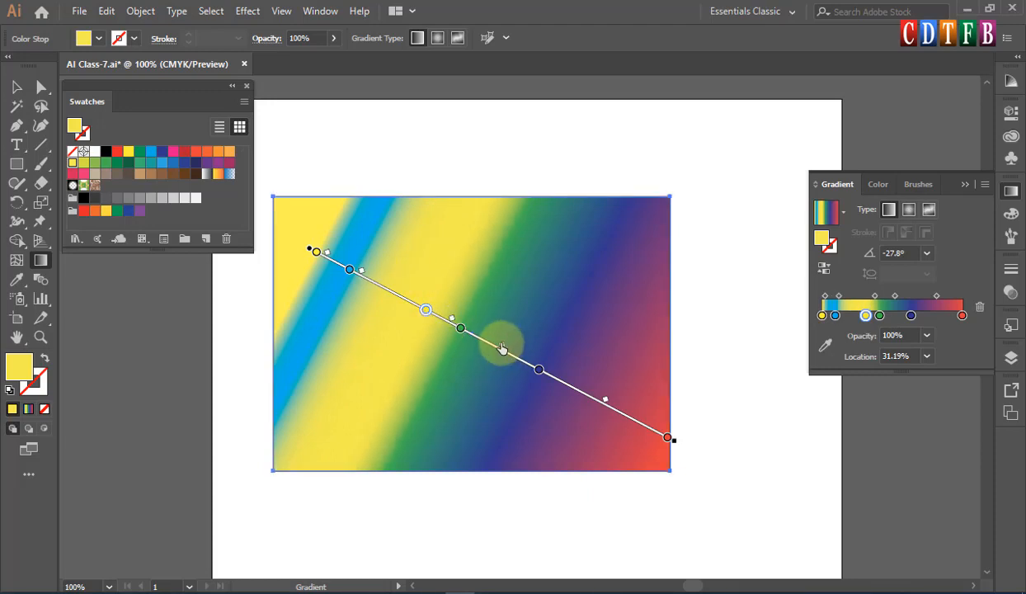
{"action": "left_click_drag", "start_coordinate": [502, 350], "coordinate": [475, 334]}
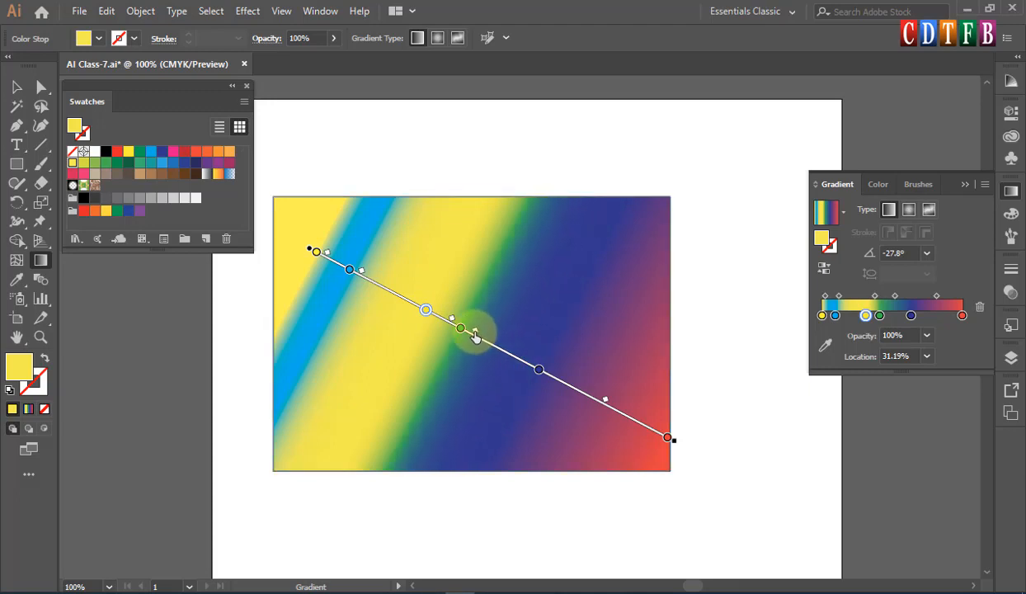
{"action": "left_click_drag", "start_coordinate": [604, 404], "coordinate": [555, 375]}
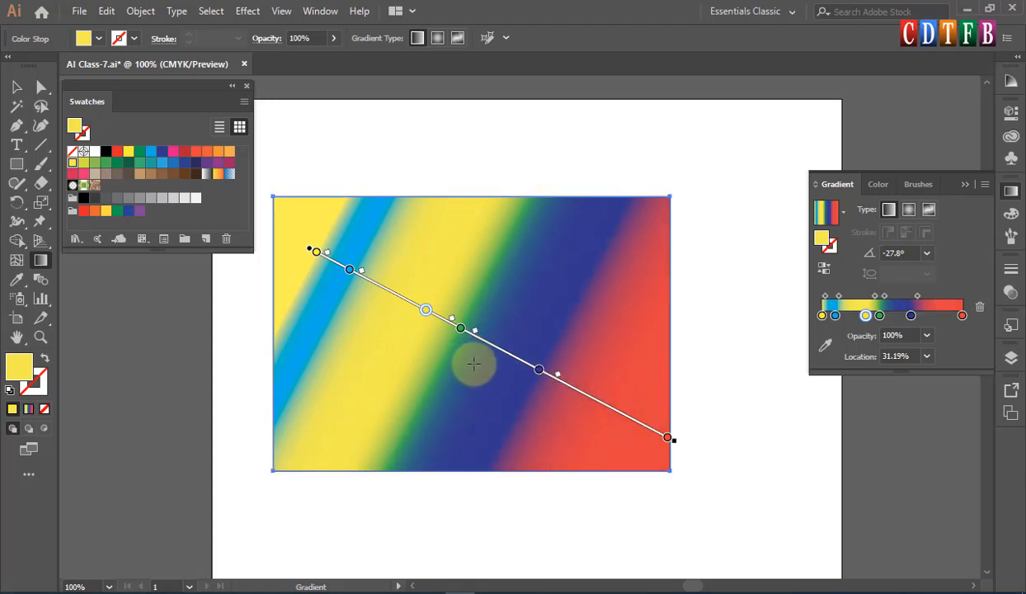
Shrink the gradient rectangle, duplicate it, and enlarge and reposition the upper copy
{"action": "left_click", "coordinate": [17, 87]}
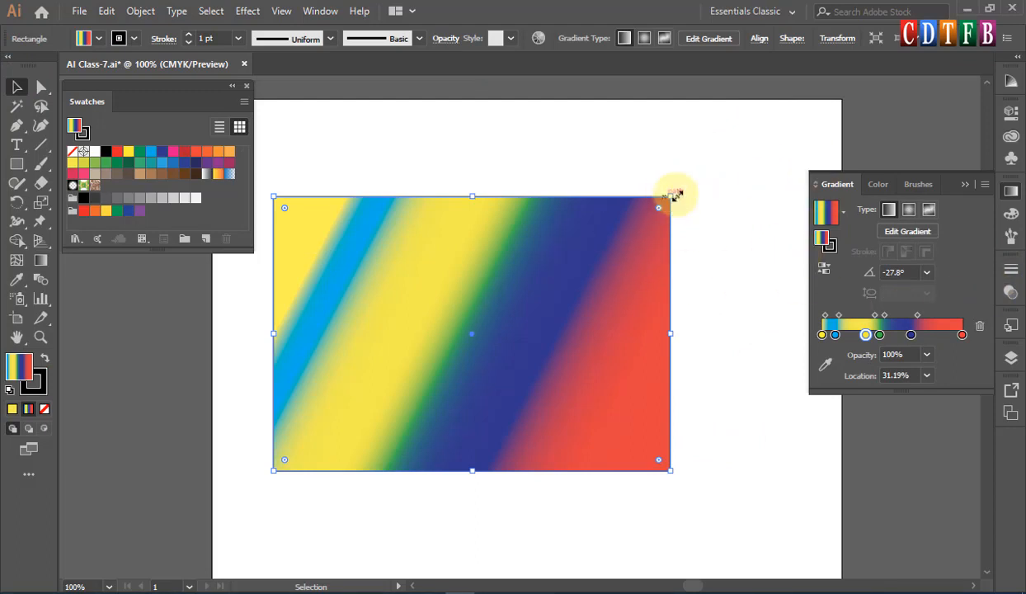
{"action": "left_click_drag", "start_coordinate": [674, 195], "coordinate": [457, 344]}
{"action": "left_click_drag", "start_coordinate": [431, 396], "coordinate": [576, 244]}
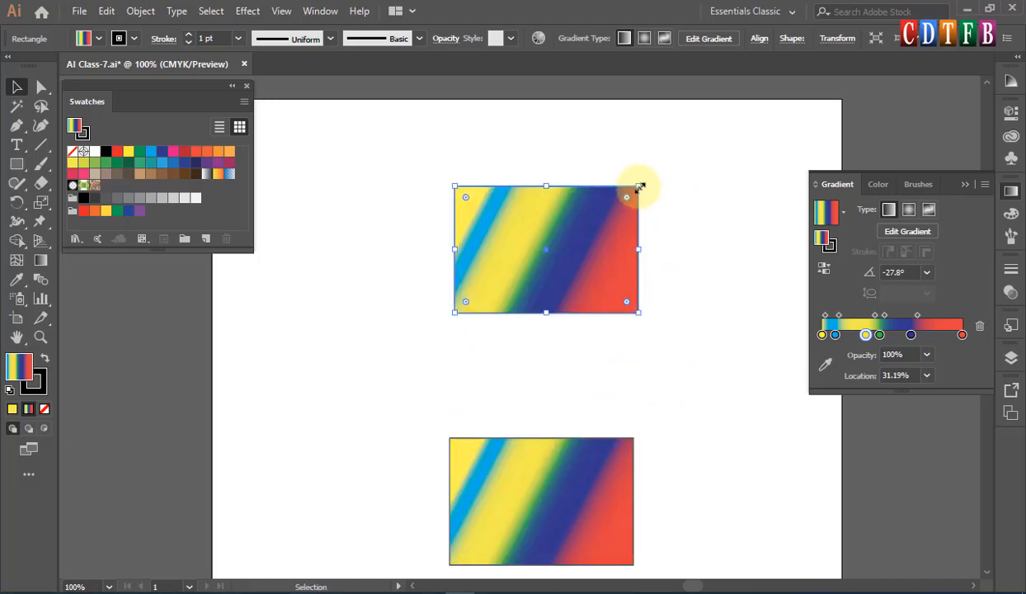
{"action": "left_click_drag", "start_coordinate": [639, 188], "coordinate": [687, 151]}
{"action": "left_click_drag", "start_coordinate": [605, 236], "coordinate": [488, 309]}
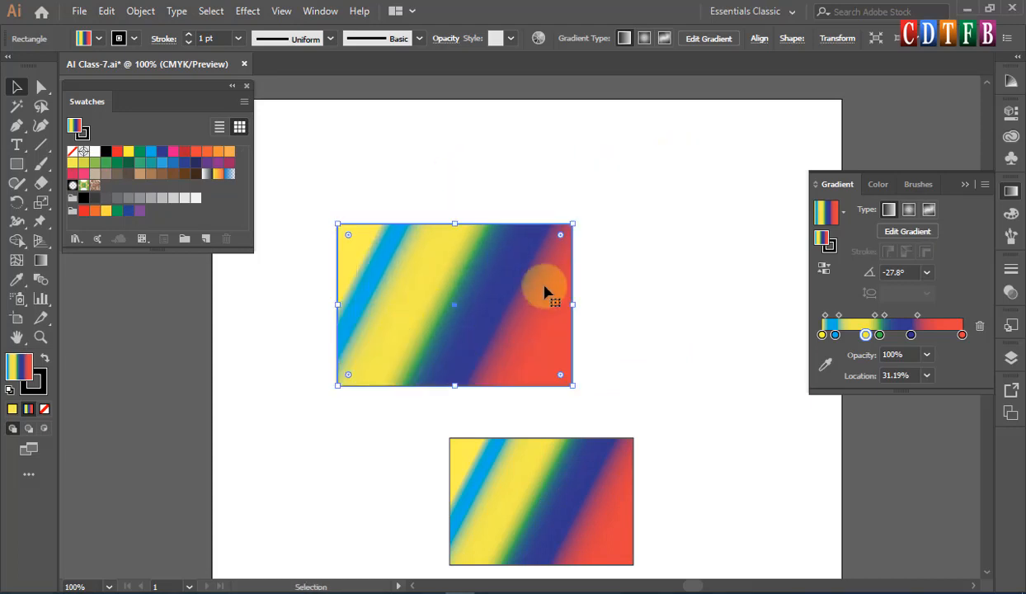
Give the upper rectangle an 18 pt stroke and swap its fill and stroke so the gradient colours the stroke
{"action": "left_click", "coordinate": [238, 41]}
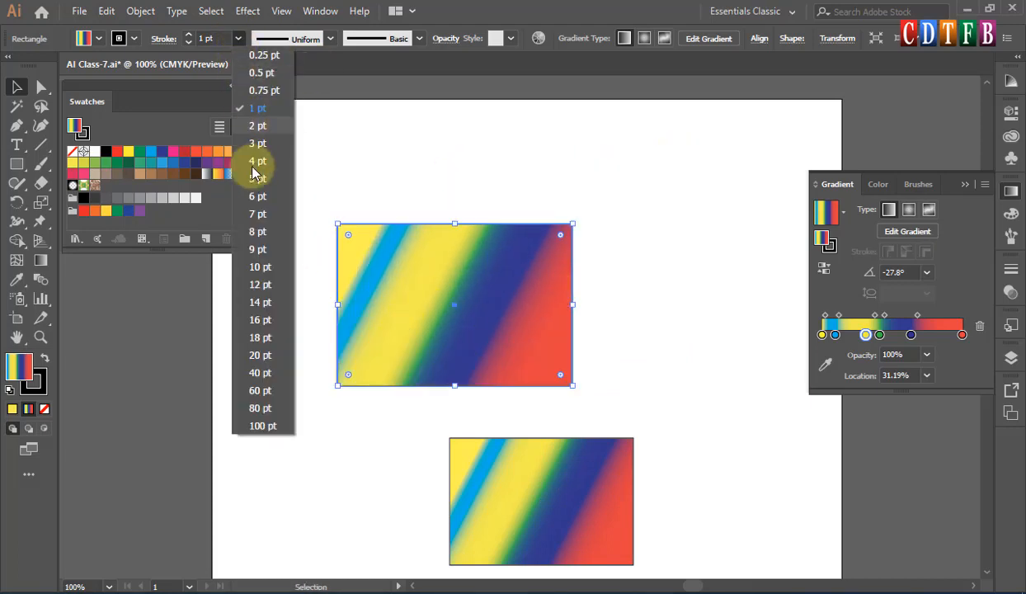
{"action": "left_click", "coordinate": [262, 339]}
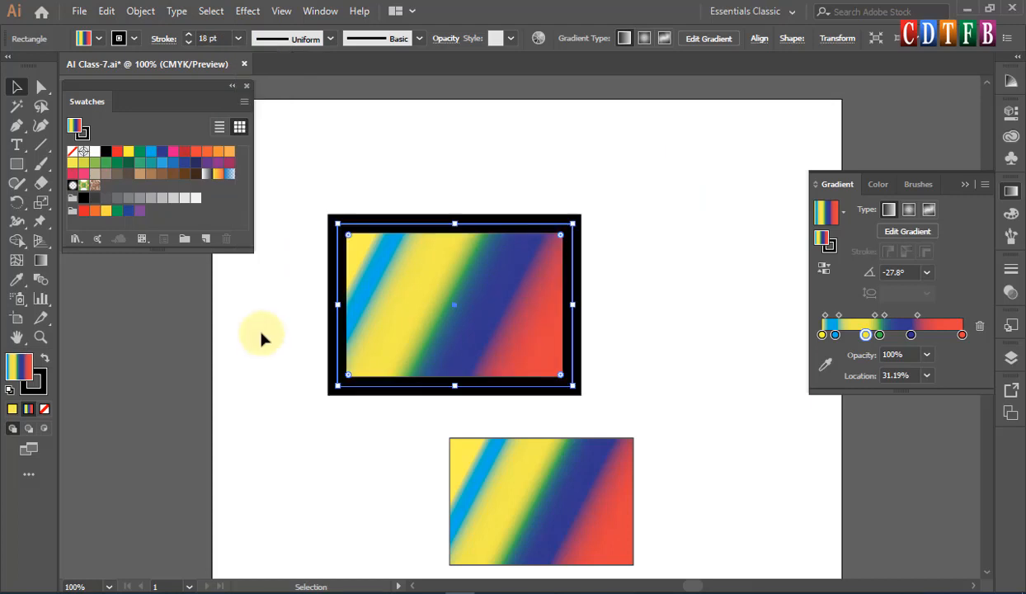
{"action": "left_click_drag", "start_coordinate": [316, 183], "coordinate": [614, 426]}
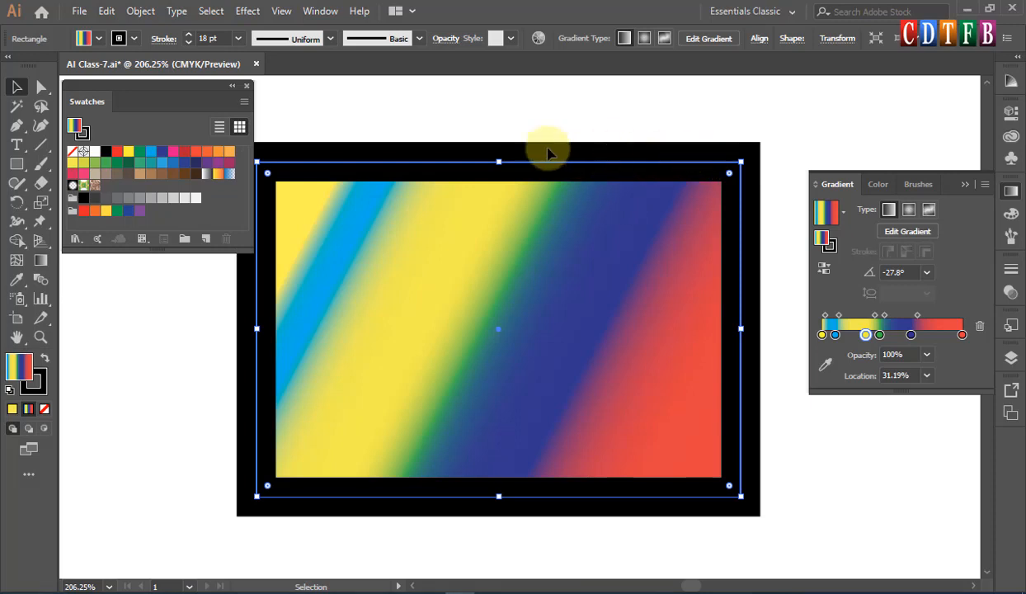
{"action": "left_click", "coordinate": [44, 361]}
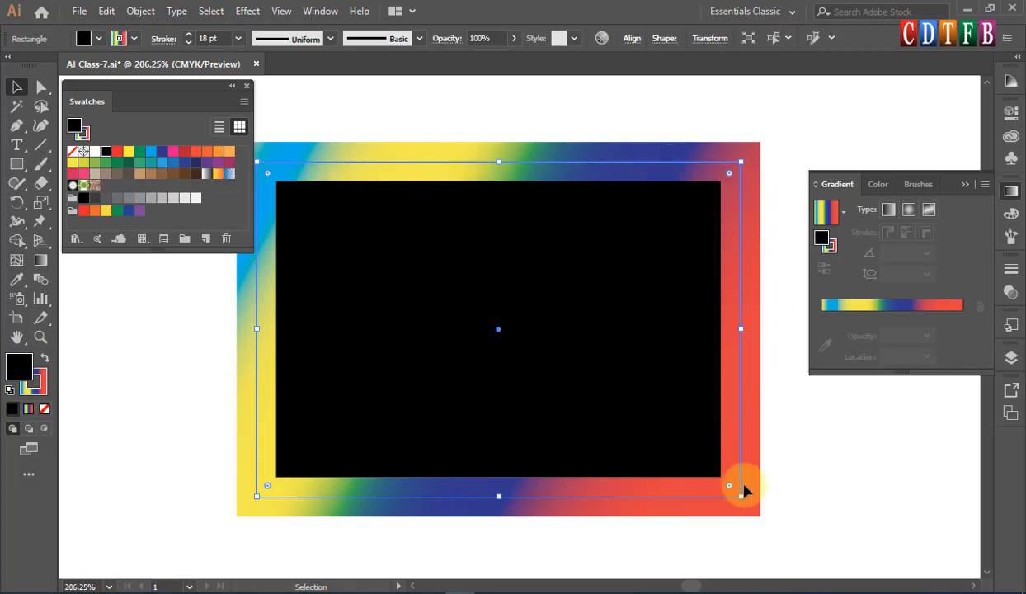
Set the upper rectangle's gradient stroke weight to 10 pt and deselect it
{"action": "left_click", "coordinate": [238, 38]}
{"action": "left_click", "coordinate": [262, 267]}
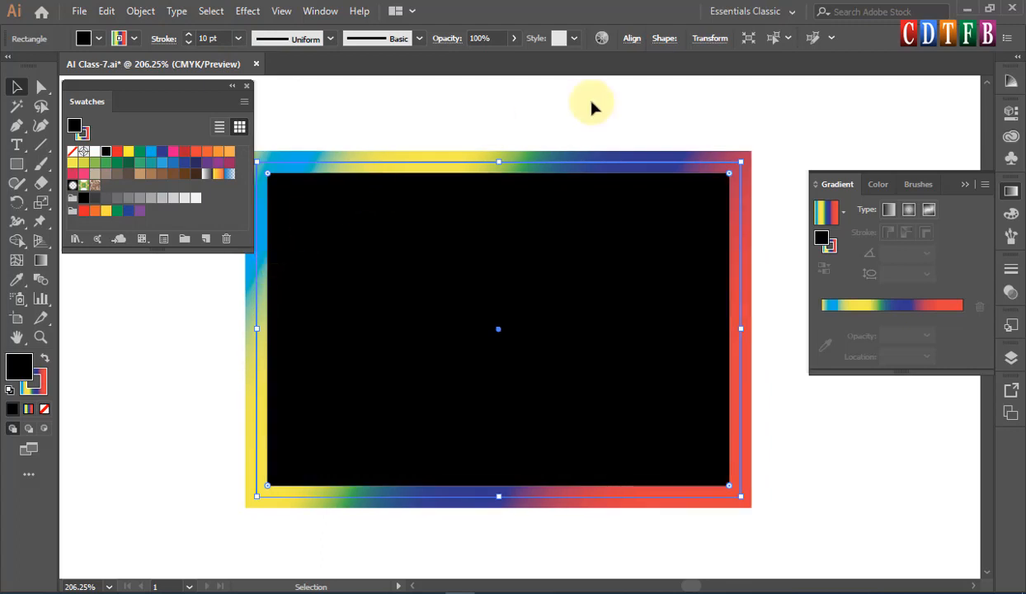
{"action": "left_click", "coordinate": [784, 137]}
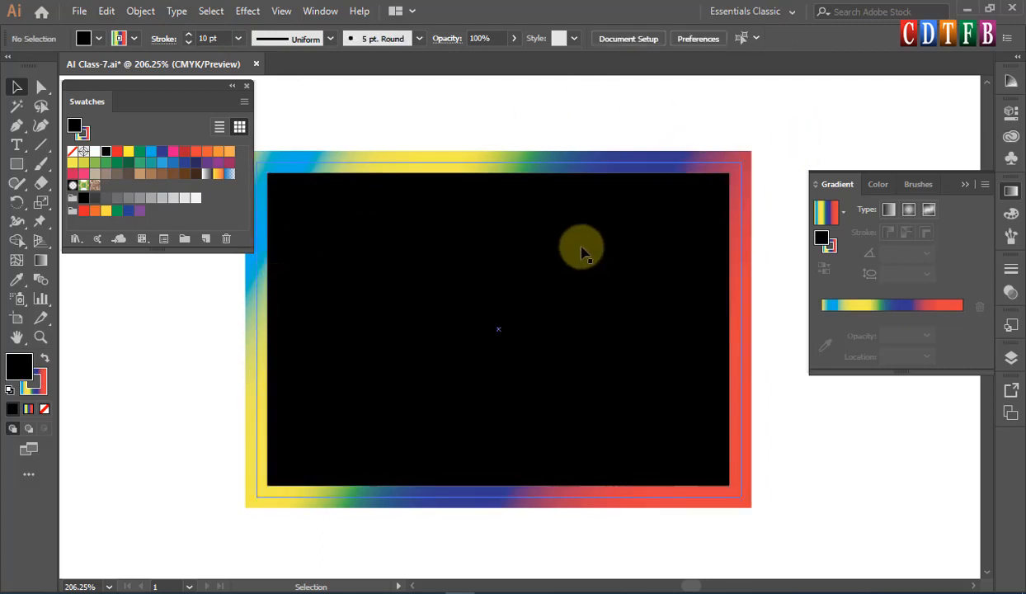
Choose a pink fill colour with nothing selected
{"action": "double_click", "coordinate": [20, 366]}
{"action": "left_click", "coordinate": [693, 168]}
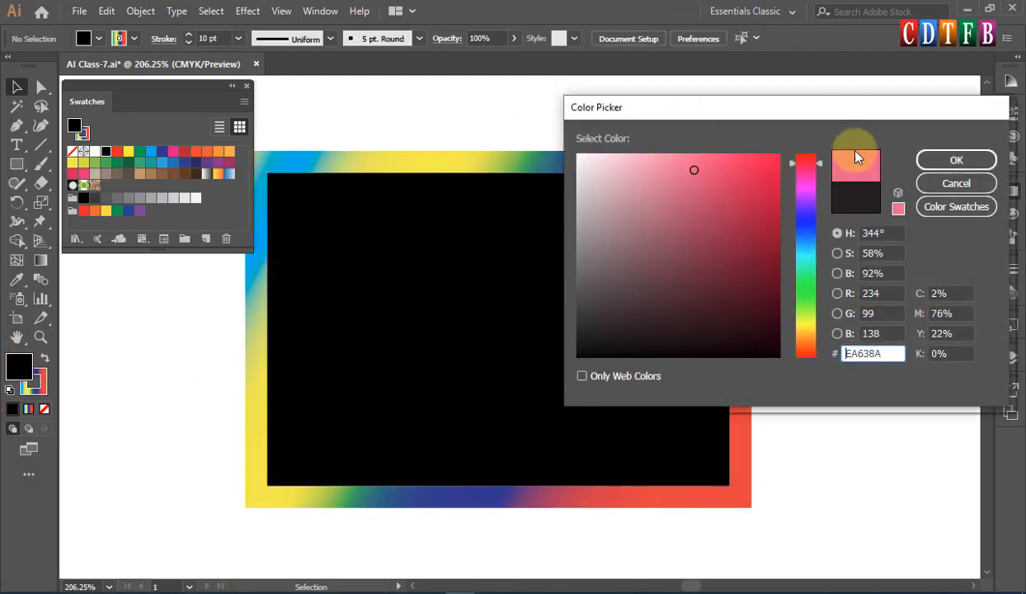
{"action": "left_click", "coordinate": [934, 160]}
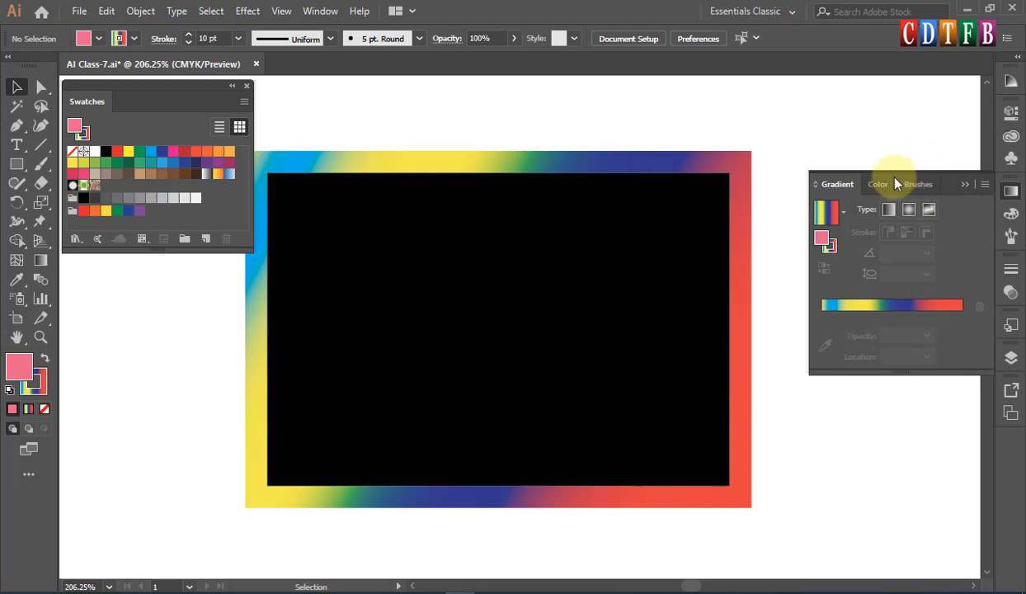
{"action": "left_click", "coordinate": [277, 230]}
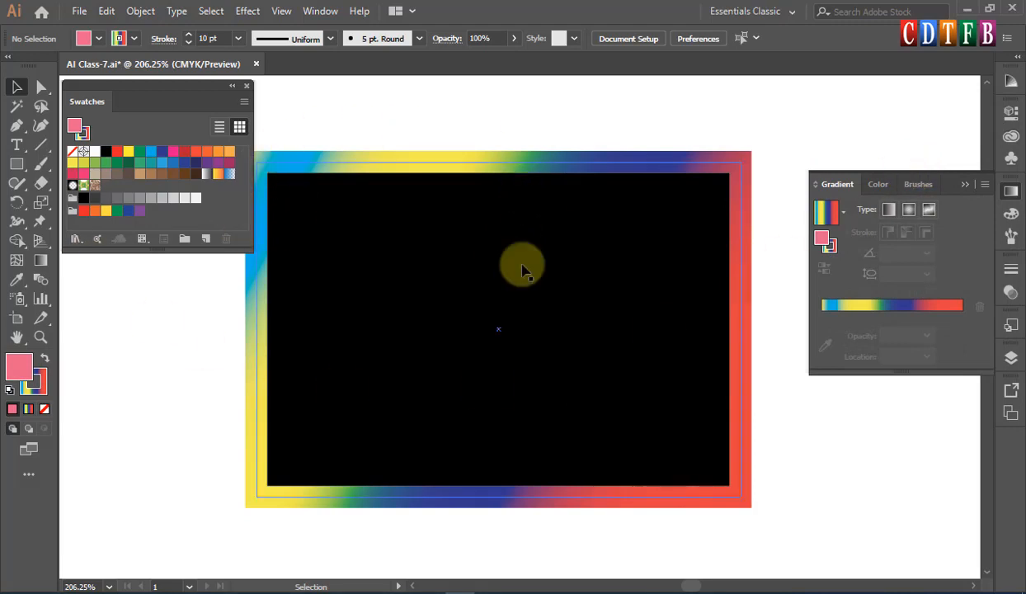
{"action": "scroll", "coordinate": [468, 282], "scroll_direction": "down", "scroll_amount": 4}
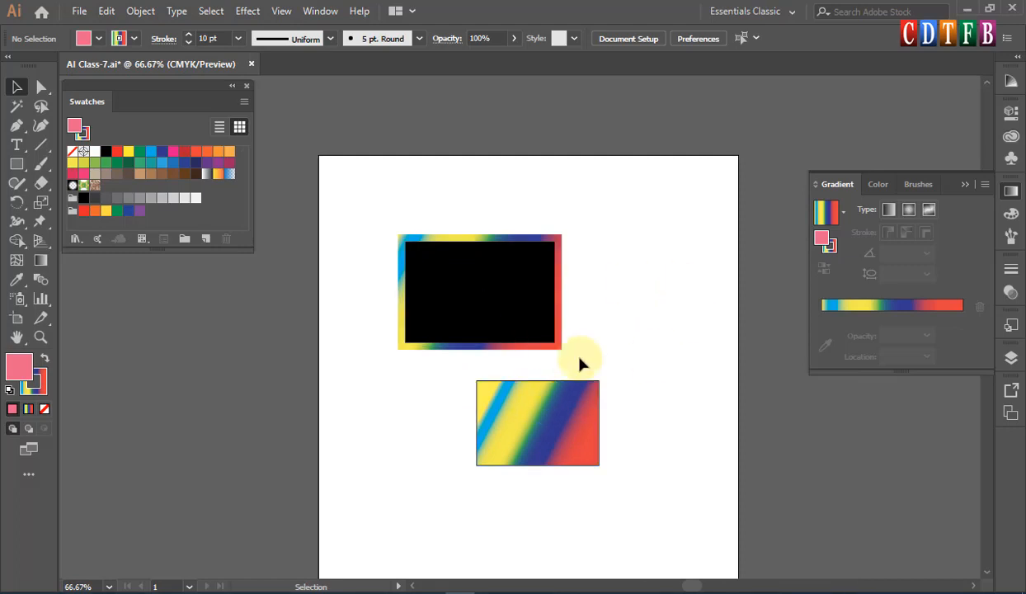
{"action": "key", "text": "z"}
{"action": "left_click_drag", "start_coordinate": [377, 207], "coordinate": [653, 498]}
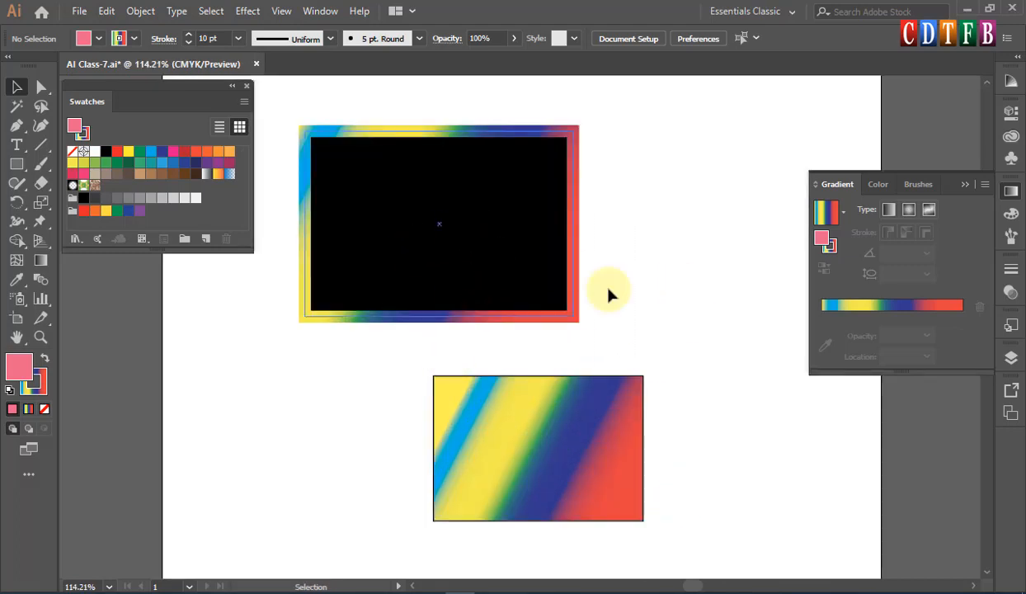
{"action": "left_click", "coordinate": [460, 192]}
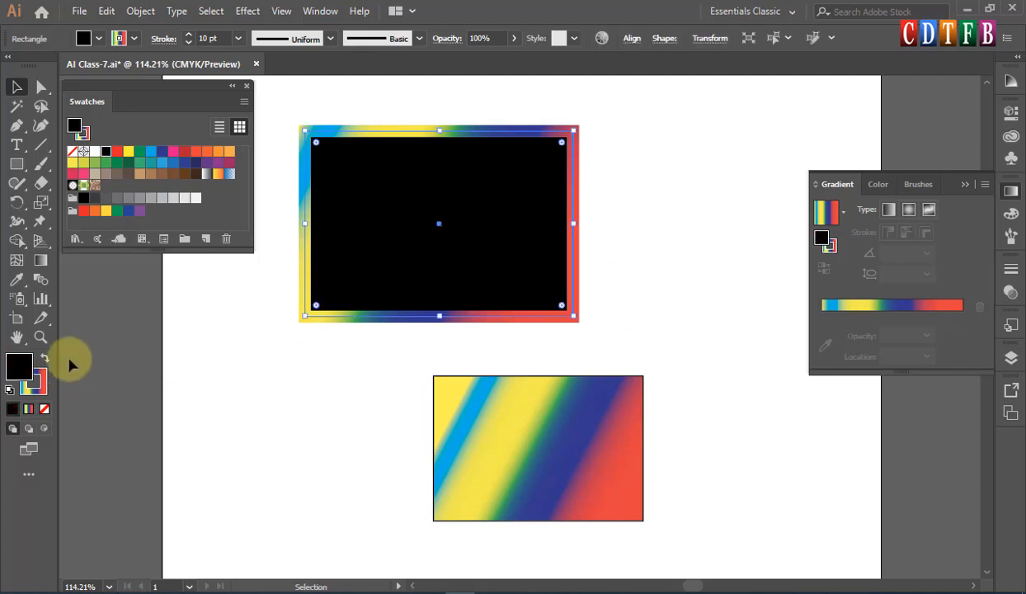
{"action": "left_click_drag", "start_coordinate": [522, 200], "coordinate": [626, 247]}
{"action": "key", "text": "ctrl+z"}
{"action": "left_click", "coordinate": [504, 237]}
{"action": "left_click", "coordinate": [651, 131]}
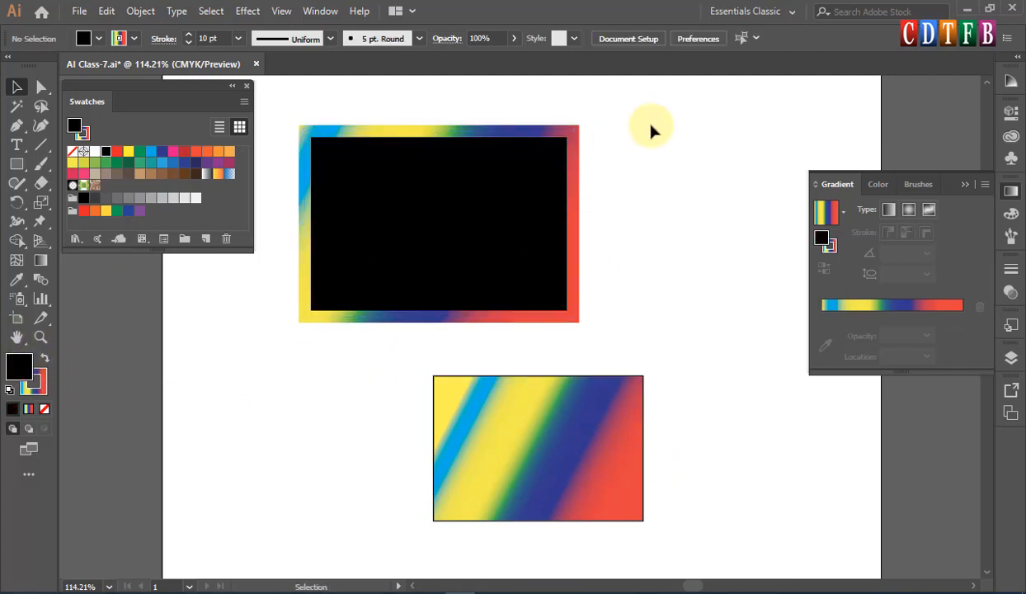
Pick a very light pink fill colour while no object is selected
{"action": "double_click", "coordinate": [19, 368]}
{"action": "left_click", "coordinate": [733, 148]}
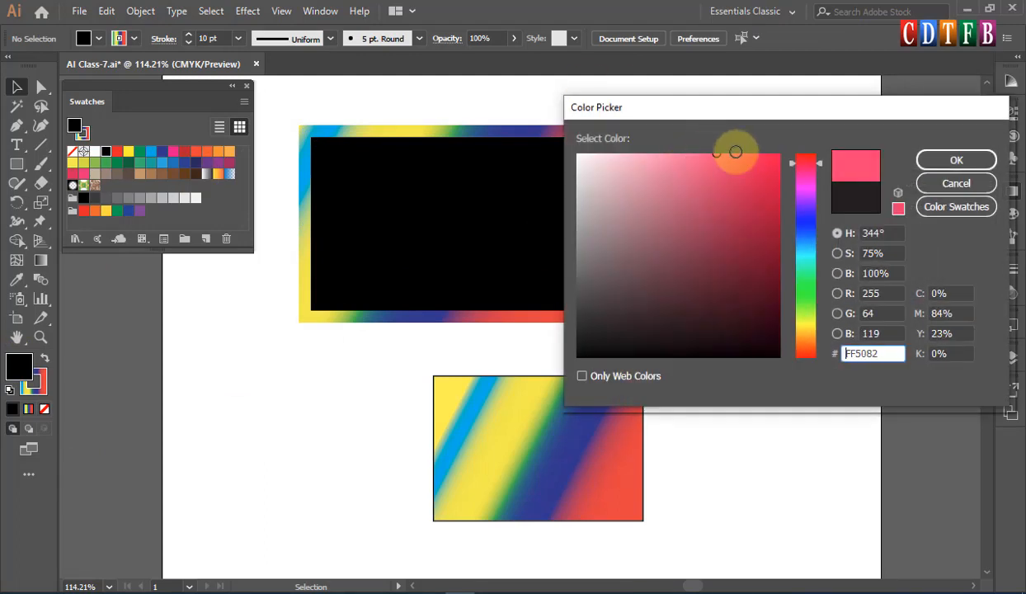
{"action": "left_click", "coordinate": [667, 154]}
{"action": "left_click", "coordinate": [603, 149]}
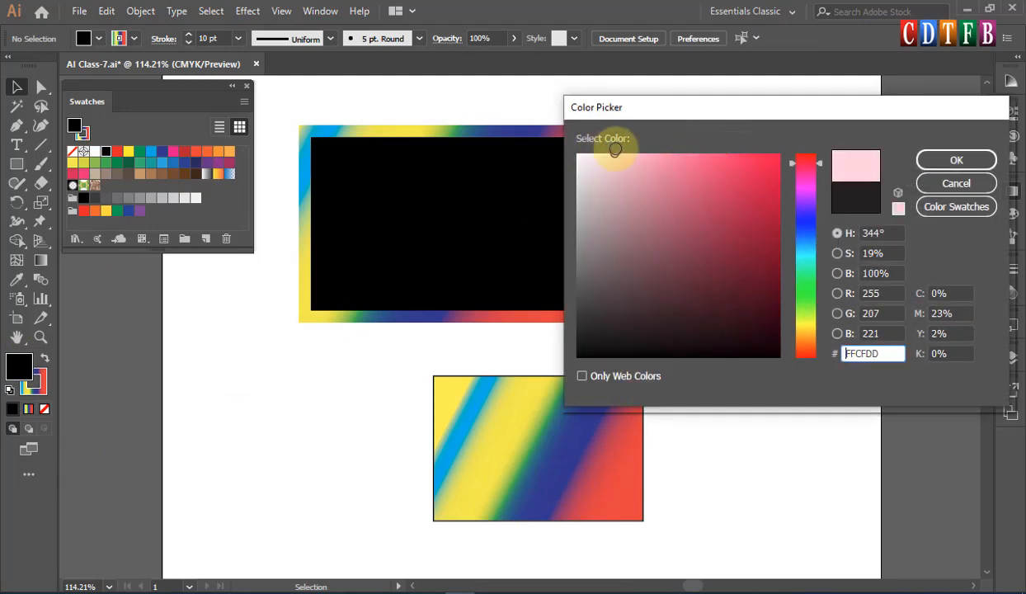
{"action": "left_click", "coordinate": [956, 159]}
Fill the black rectangle with a solid orange swatch
{"action": "left_click", "coordinate": [452, 228]}
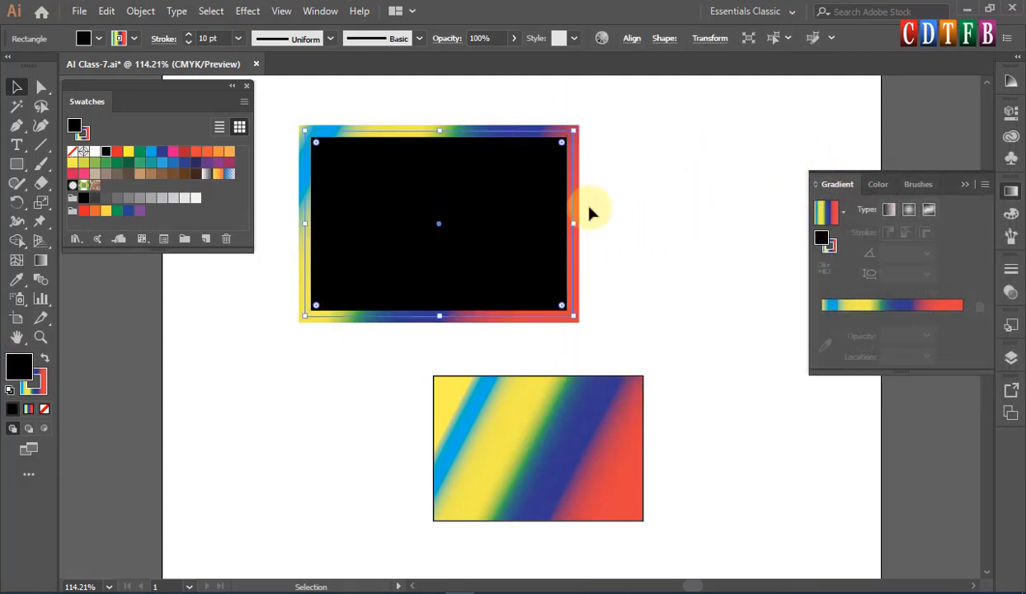
{"action": "left_click", "coordinate": [219, 154]}
{"action": "left_click", "coordinate": [661, 227]}
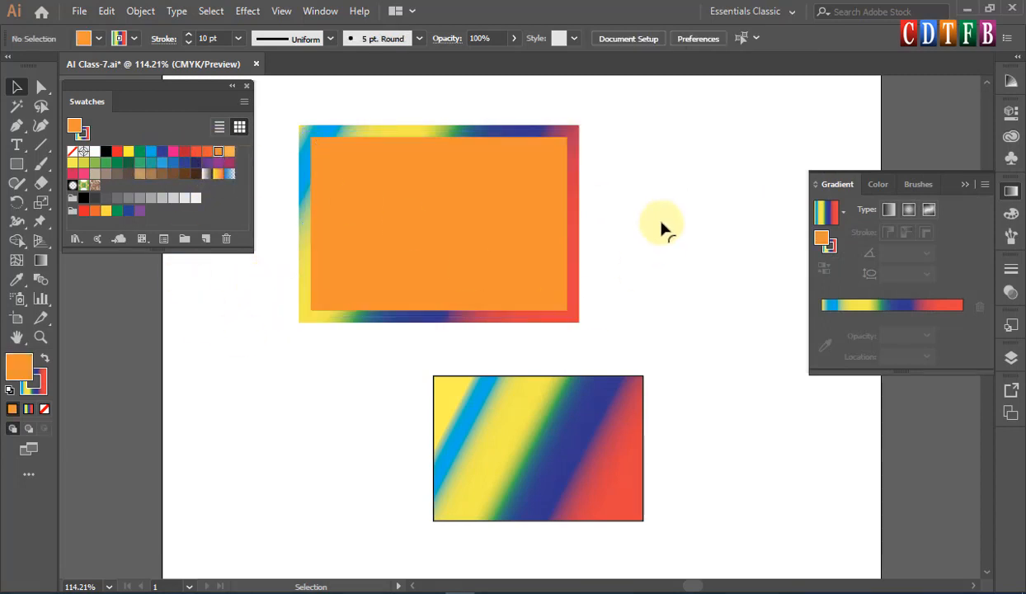
Fill the upper rectangle with the yellow-to-red gradient swatch and recolour its 66.85% stop light blue
{"action": "left_click", "coordinate": [413, 173]}
{"action": "left_click", "coordinate": [218, 173]}
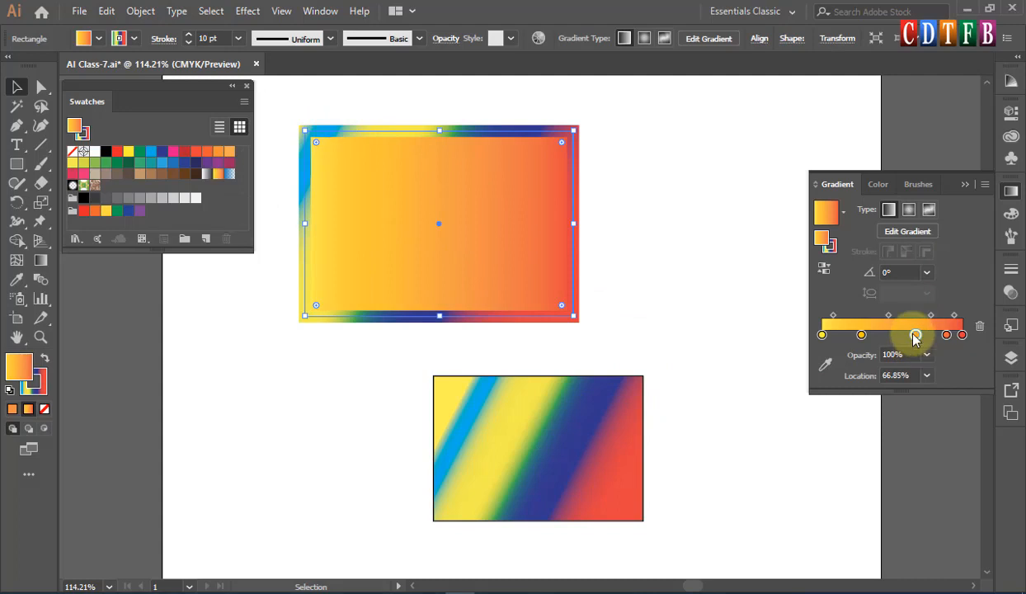
{"action": "left_click", "coordinate": [154, 152]}
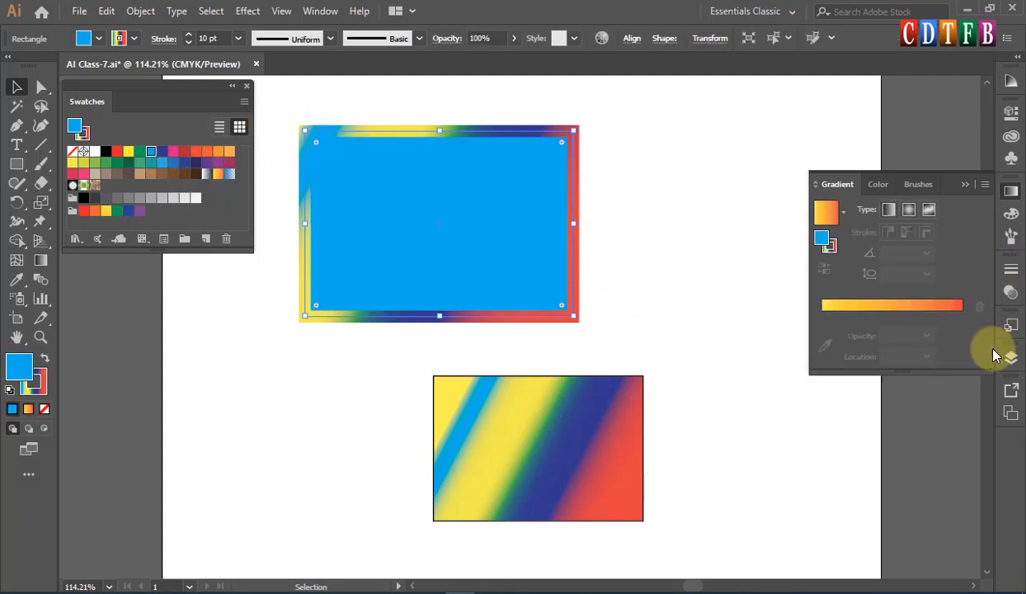
{"action": "key", "text": "ctrl+z"}
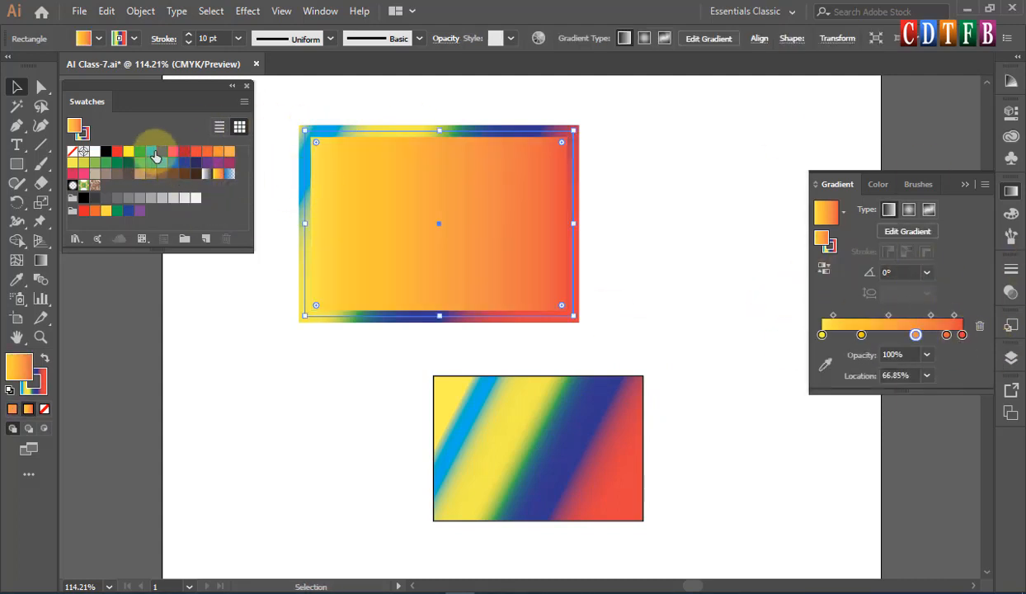
{"action": "left_click_drag", "start_coordinate": [155, 157], "coordinate": [916, 334]}
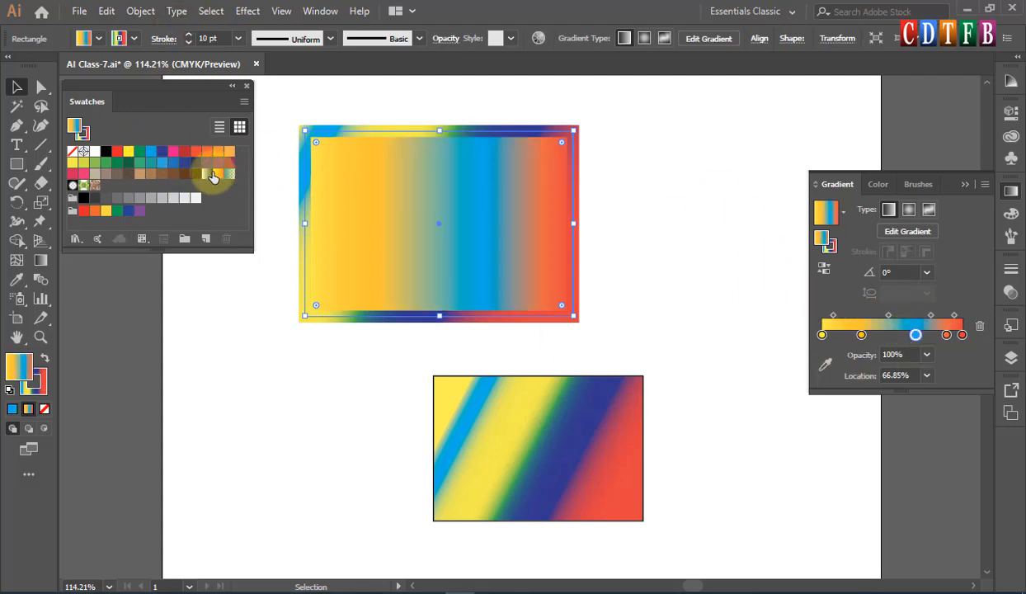
Rotate the upper rectangle's linear fill gradient to about -25.2° and shift it towards the rectangle's upper-left corner with the Gradient tool
{"action": "left_click", "coordinate": [40, 260]}
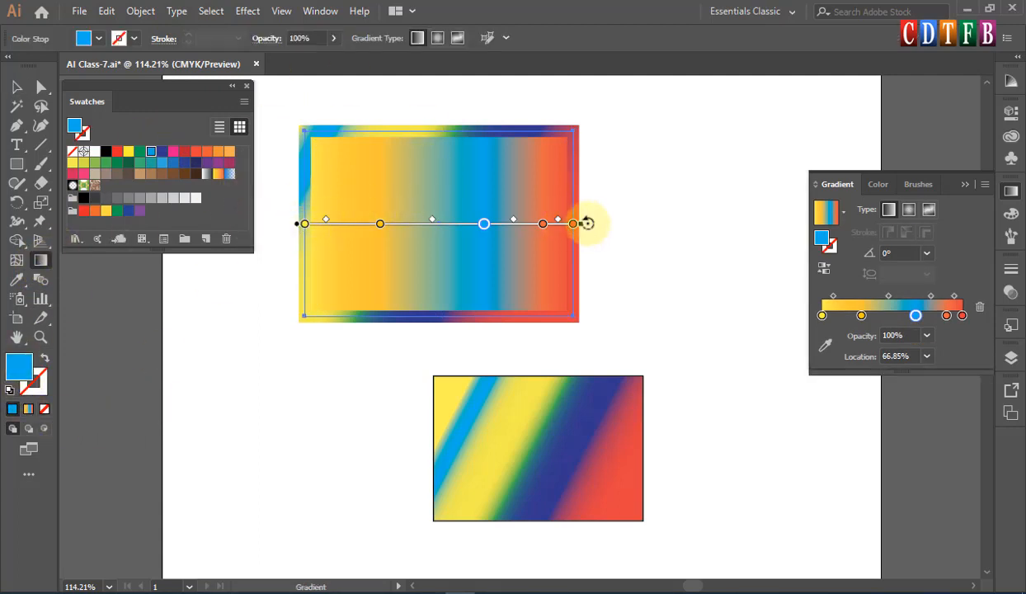
{"action": "mouse_move", "coordinate": [587, 222]}
{"action": "left_mouse_down"}
{"action": "mouse_move", "coordinate": [591, 284]}
{"action": "mouse_move", "coordinate": [572, 362]}
{"action": "mouse_move", "coordinate": [483, 307]}
{"action": "mouse_move", "coordinate": [389, 277]}
{"action": "left_mouse_up"}
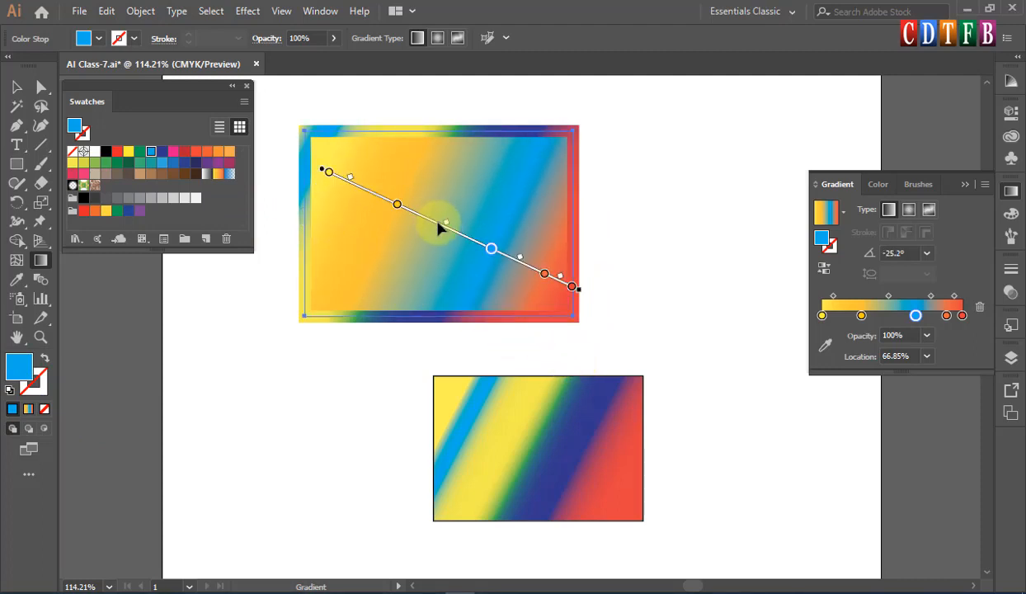
{"action": "mouse_move", "coordinate": [439, 227]}
{"action": "left_mouse_down"}
{"action": "mouse_move", "coordinate": [415, 202]}
{"action": "mouse_move", "coordinate": [410, 212]}
{"action": "left_mouse_up"}
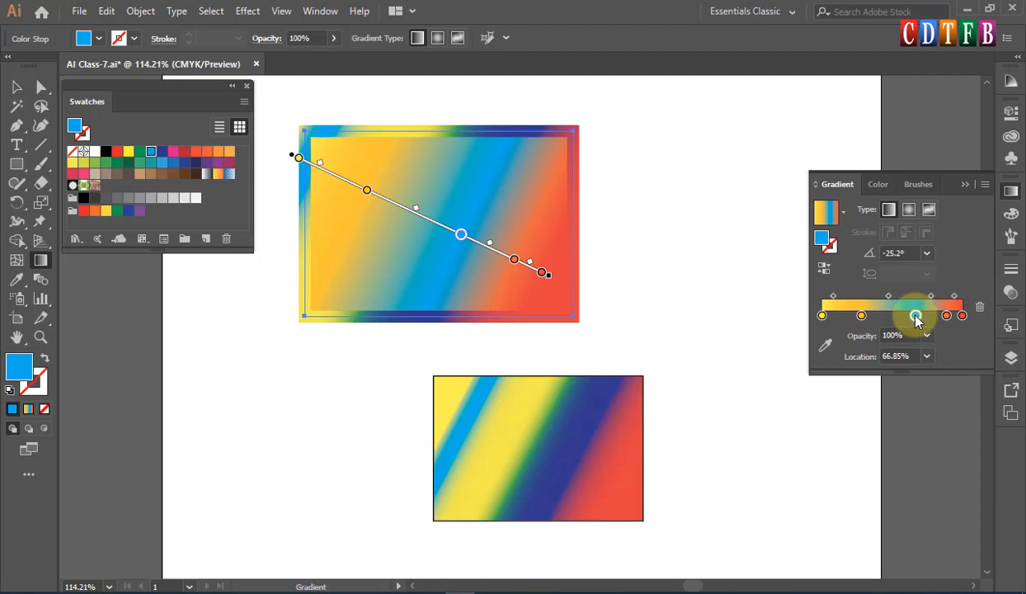
Remove the light blue stop from the upper rectangle's fill gradient and undo the removal
{"action": "left_click_drag", "start_coordinate": [915, 316], "coordinate": [917, 417]}
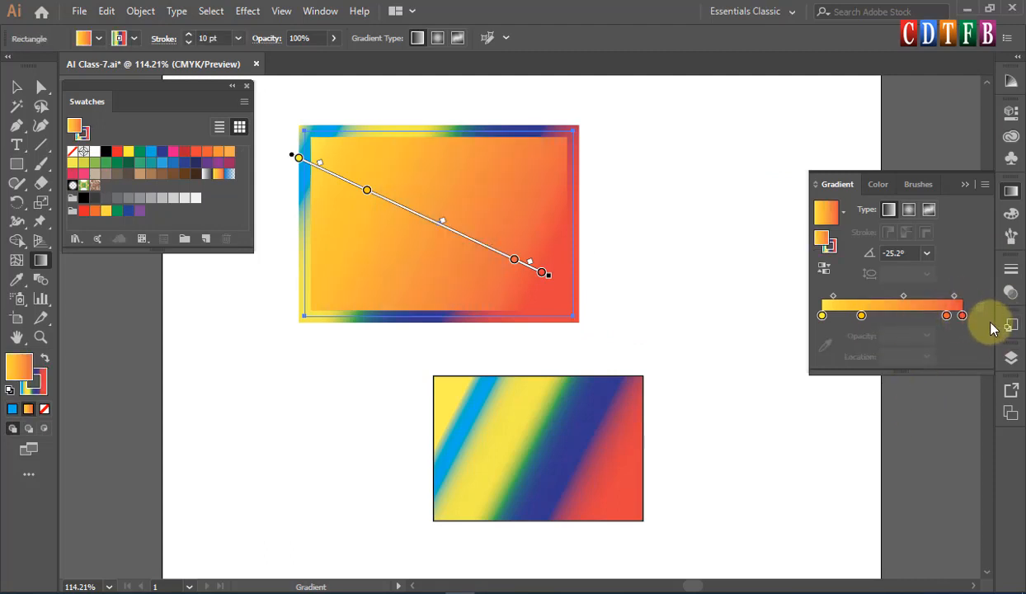
{"action": "key", "text": "ctrl+z"}
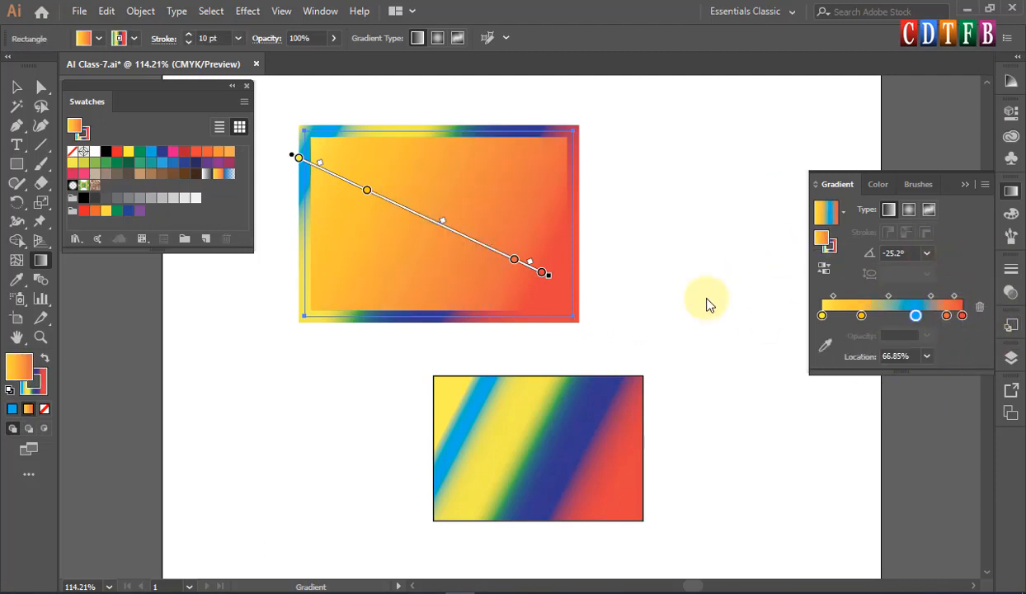
Set the opacity of the light blue stop at 66.85% in the upper rectangle's fill gradient to 50%
{"action": "left_click", "coordinate": [460, 235]}
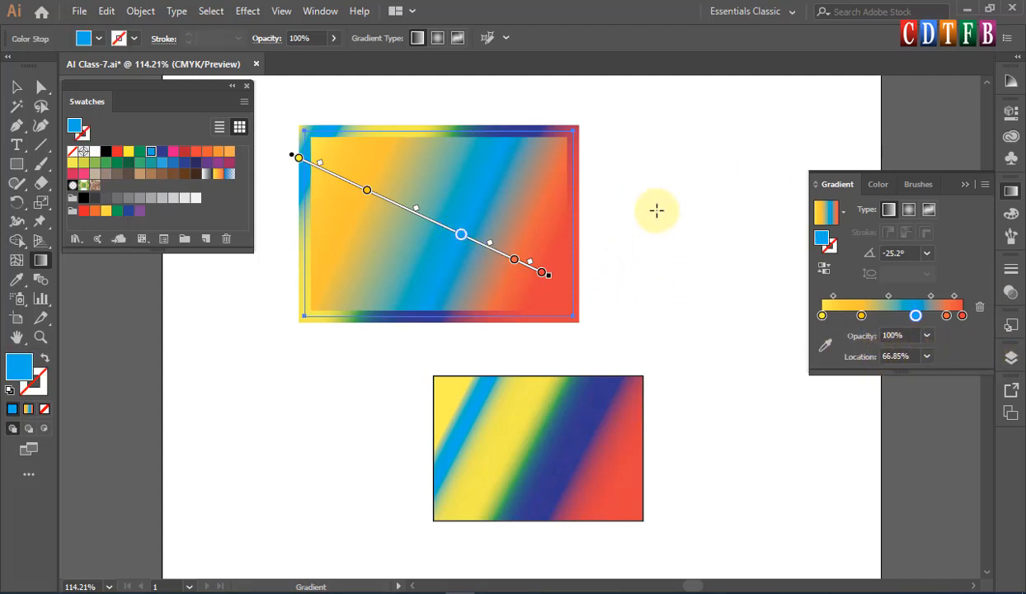
{"action": "left_click", "coordinate": [928, 335]}
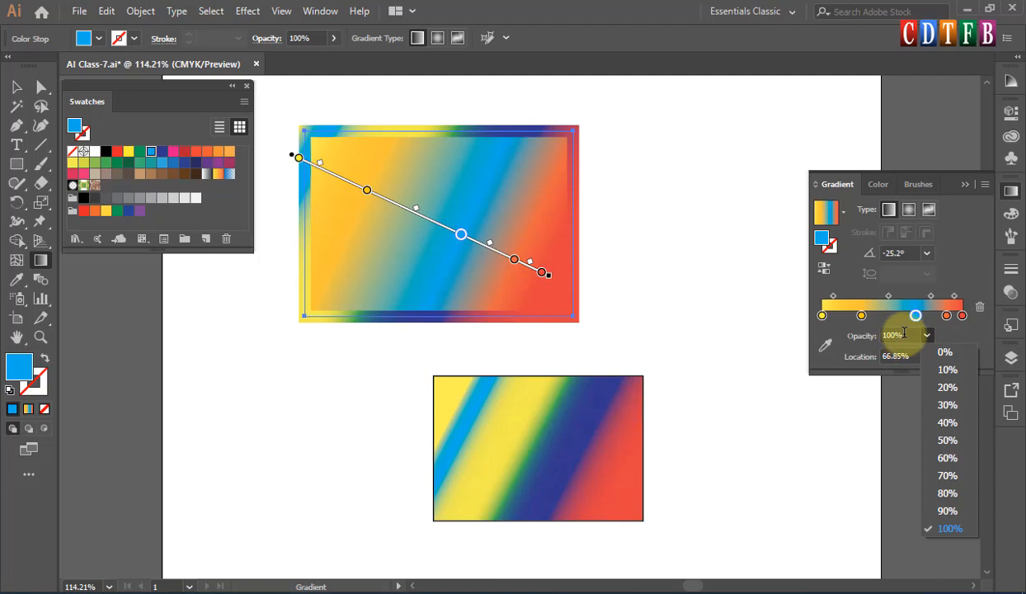
{"action": "left_click", "coordinate": [905, 334]}
{"action": "left_click", "coordinate": [880, 336]}
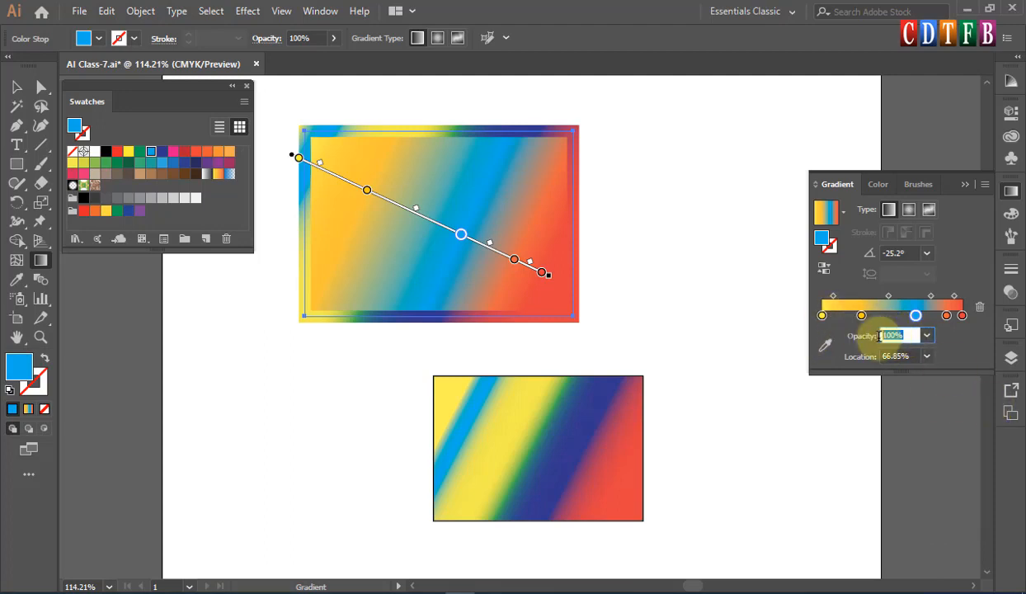
{"action": "type", "text": "50"}
{"action": "key", "text": "Return"}
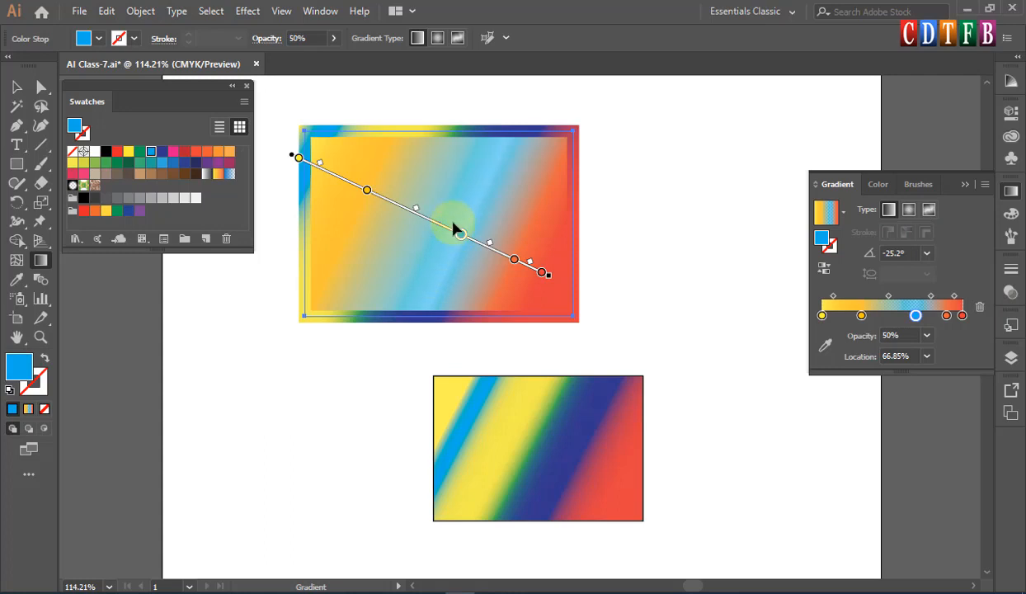
Draw a wide rectangle overlapping the lower part of the upper gradient rectangle
{"action": "left_click", "coordinate": [15, 165]}
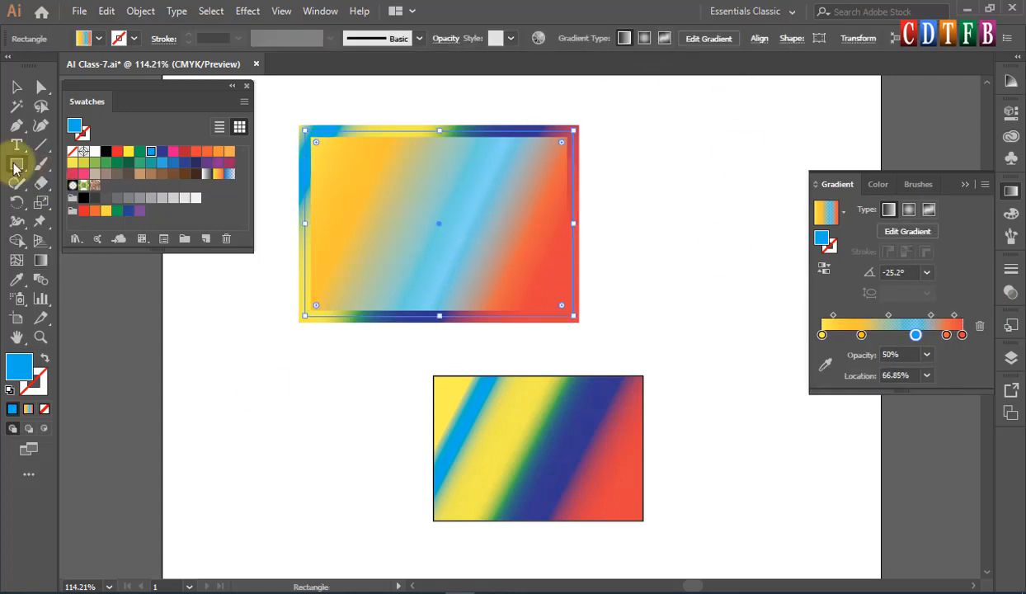
{"action": "scroll", "coordinate": [499, 360], "scroll_direction": "down", "scroll_amount": 3}
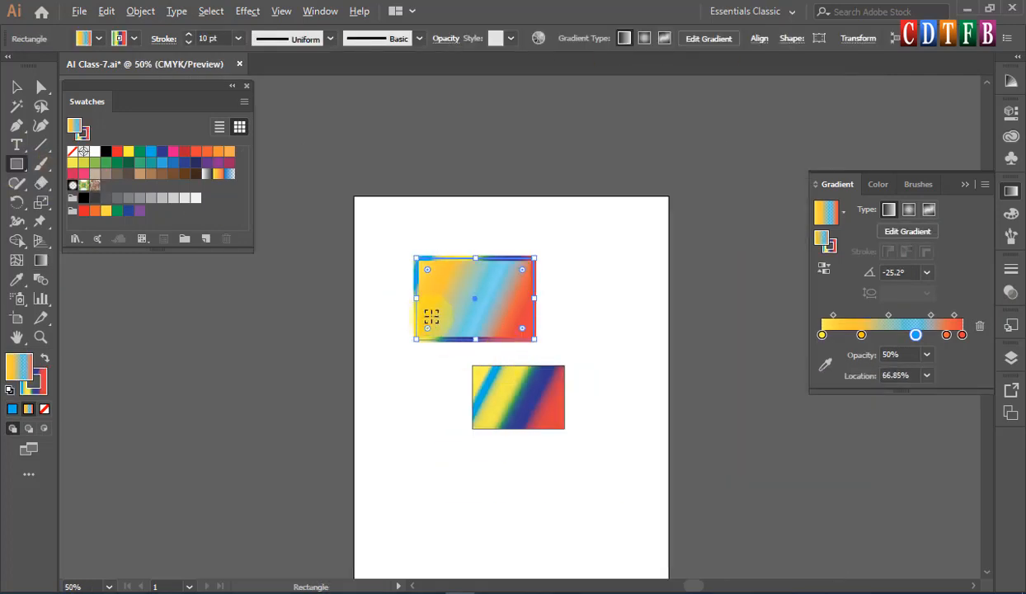
{"action": "scroll", "coordinate": [431, 316], "scroll_direction": "up", "scroll_amount": 3}
{"action": "left_click_drag", "start_coordinate": [311, 232], "coordinate": [835, 463]}
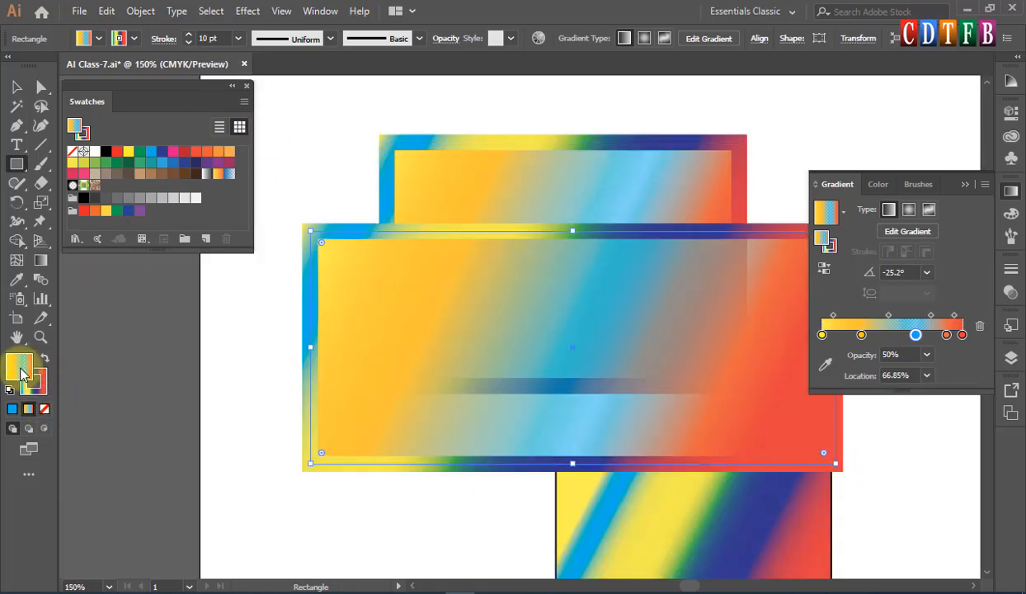
Fill the new wide rectangle with the solid dark blue swatch and remove its stroke
{"action": "double_click", "coordinate": [23, 373]}
{"action": "key", "text": "Escape"}
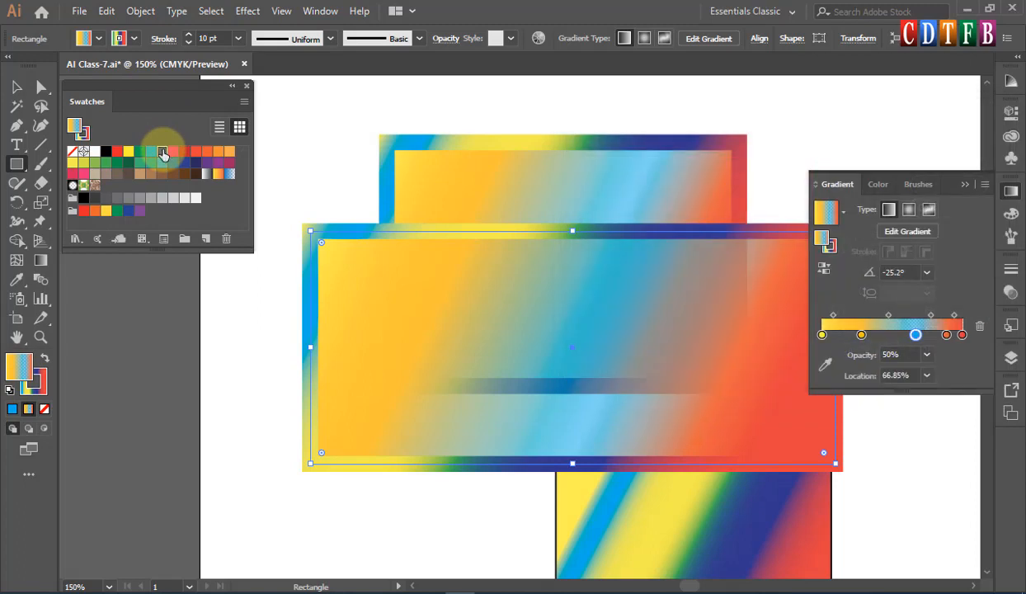
{"action": "left_click", "coordinate": [162, 151]}
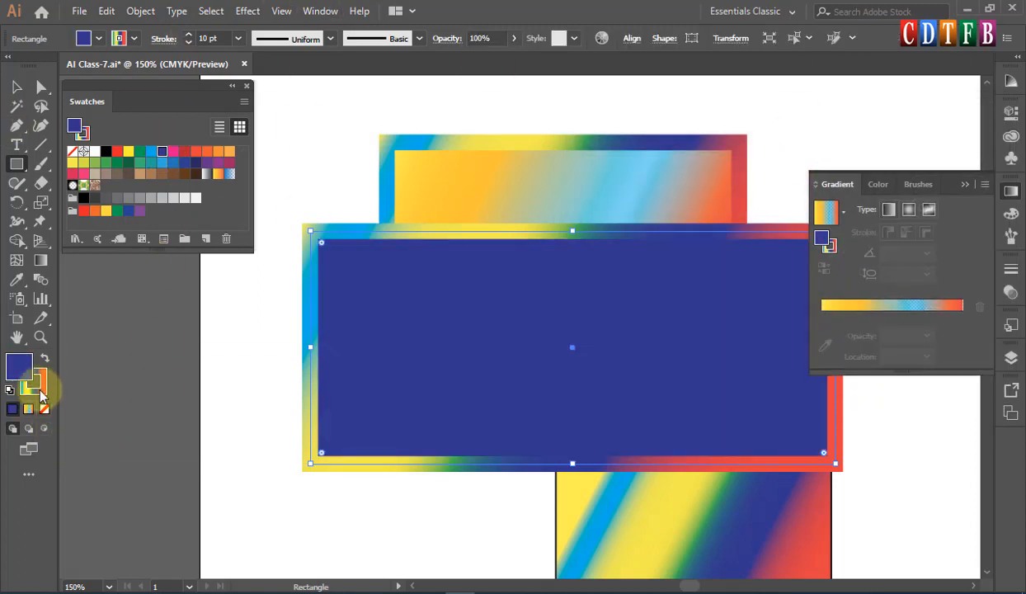
{"action": "left_click", "coordinate": [38, 382]}
{"action": "left_click", "coordinate": [44, 409]}
Send the dark blue rectangle behind the gradient rectangle, shift it slightly up and to the left, and deselect it
{"action": "left_click", "coordinate": [14, 89]}
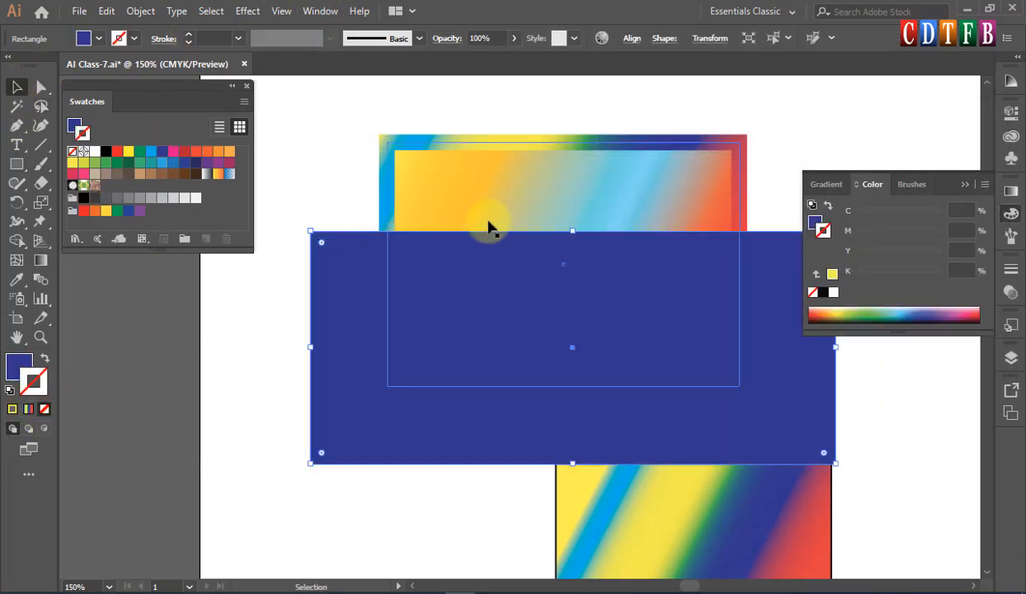
{"action": "key", "text": "ctrl+shift+bracketleft"}
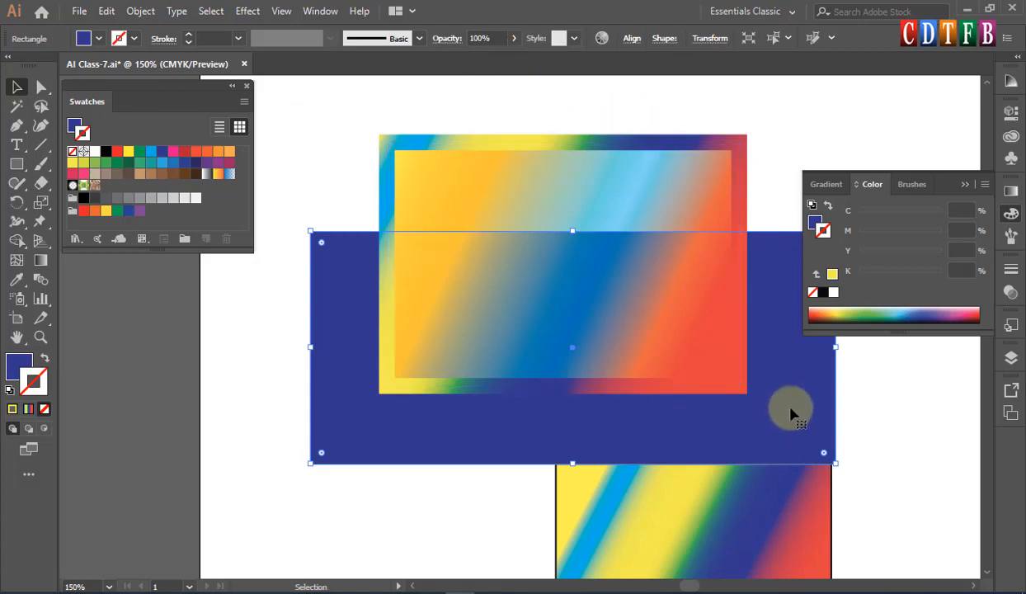
{"action": "left_click_drag", "start_coordinate": [790, 417], "coordinate": [767, 412]}
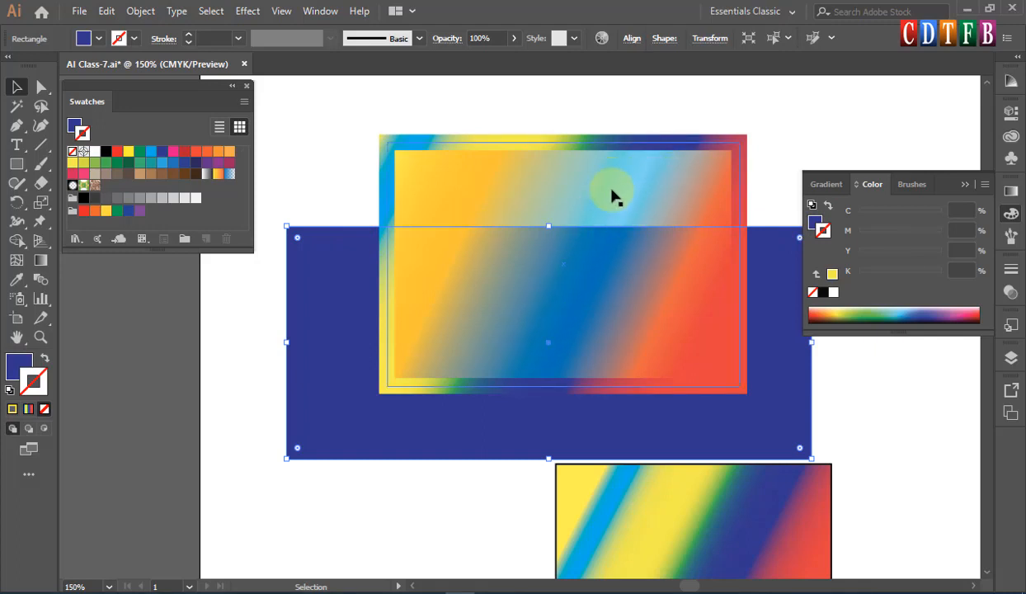
{"action": "left_click", "coordinate": [328, 165]}
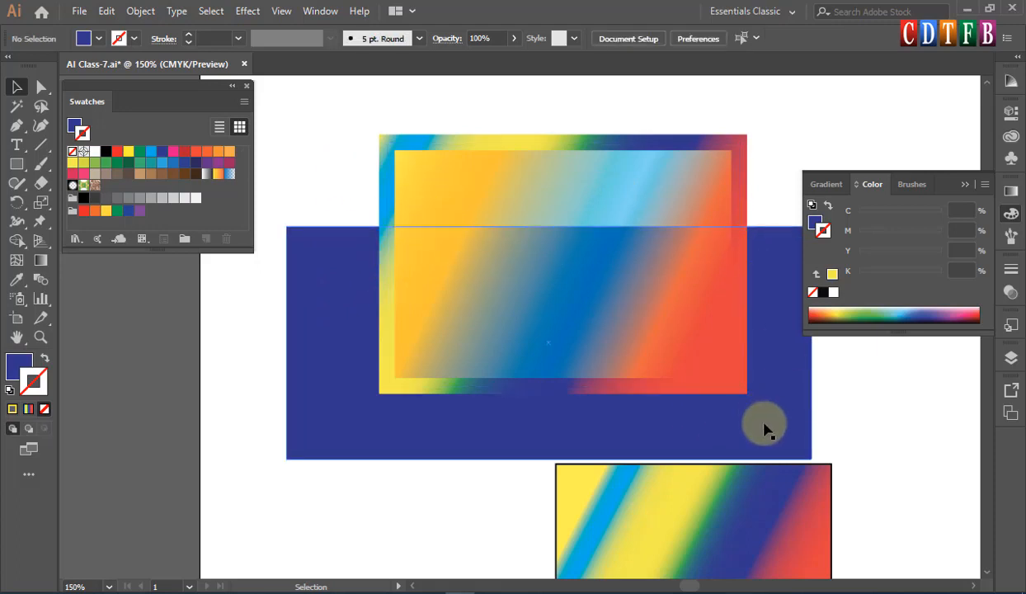
Duplicate the dark blue rectangle twice, placing the copies behind the gradient rectangle's upper-left and upper-right corners
{"action": "left_click_drag", "start_coordinate": [767, 424], "coordinate": [580, 174]}
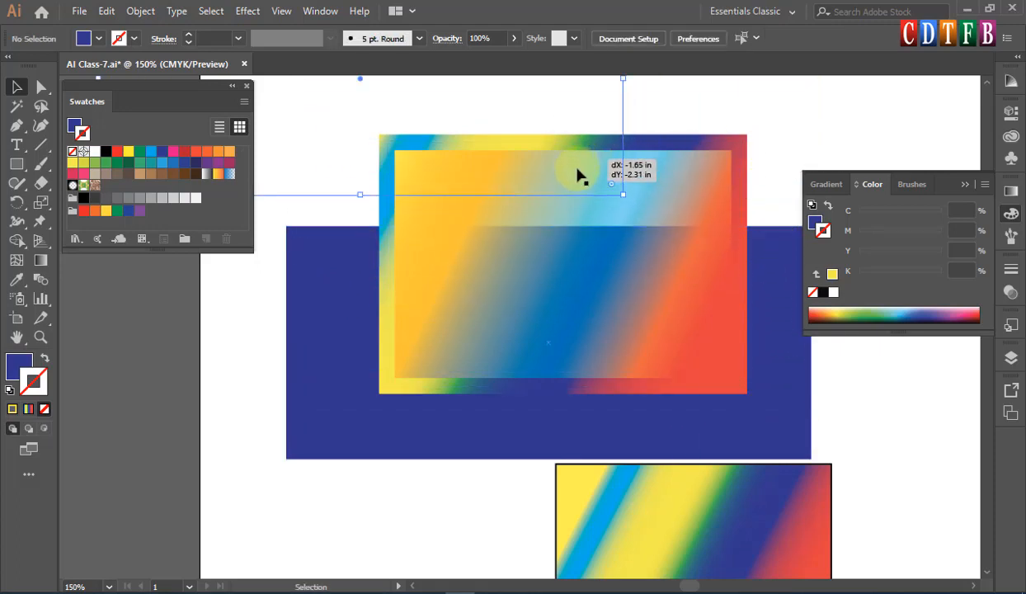
{"action": "key", "text": "a"}
{"action": "key", "text": "ctrl+z"}
{"action": "left_click_drag", "start_coordinate": [330, 401], "coordinate": [280, 201]}
{"action": "left_click_drag", "start_coordinate": [692, 90], "coordinate": [571, 151]}
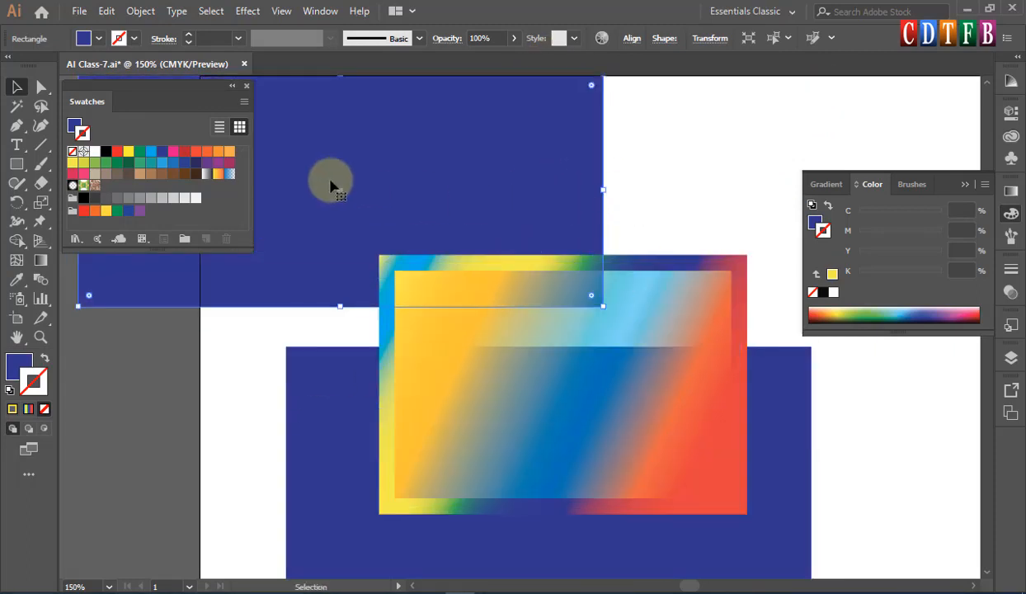
{"action": "left_click_drag", "start_coordinate": [332, 181], "coordinate": [882, 205]}
{"action": "left_click_drag", "start_coordinate": [283, 220], "coordinate": [689, 201]}
{"action": "left_click_drag", "start_coordinate": [732, 143], "coordinate": [717, 147]}
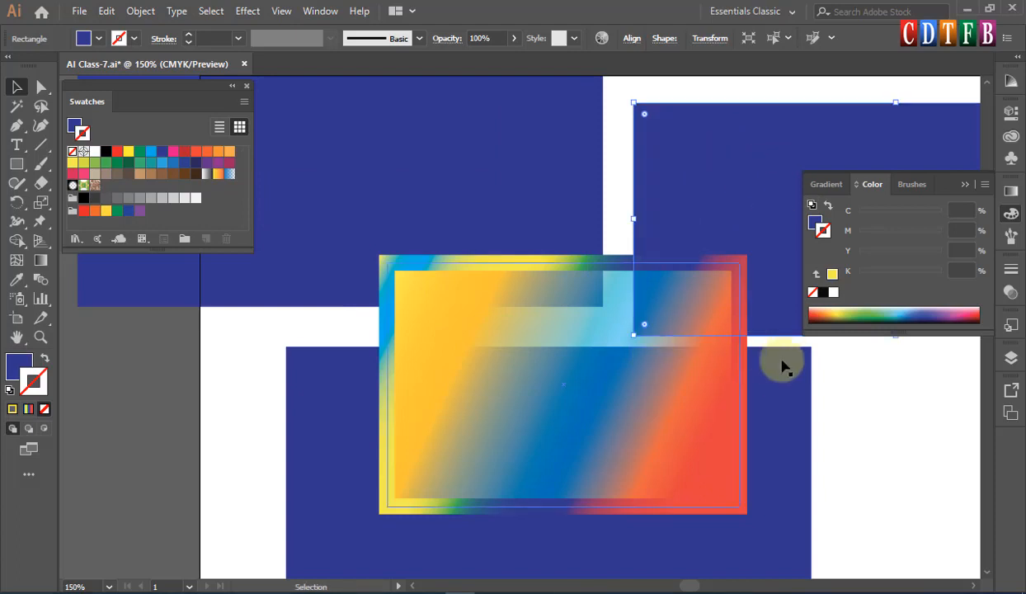
{"action": "scroll", "coordinate": [568, 322], "scroll_direction": "down", "scroll_amount": 1}
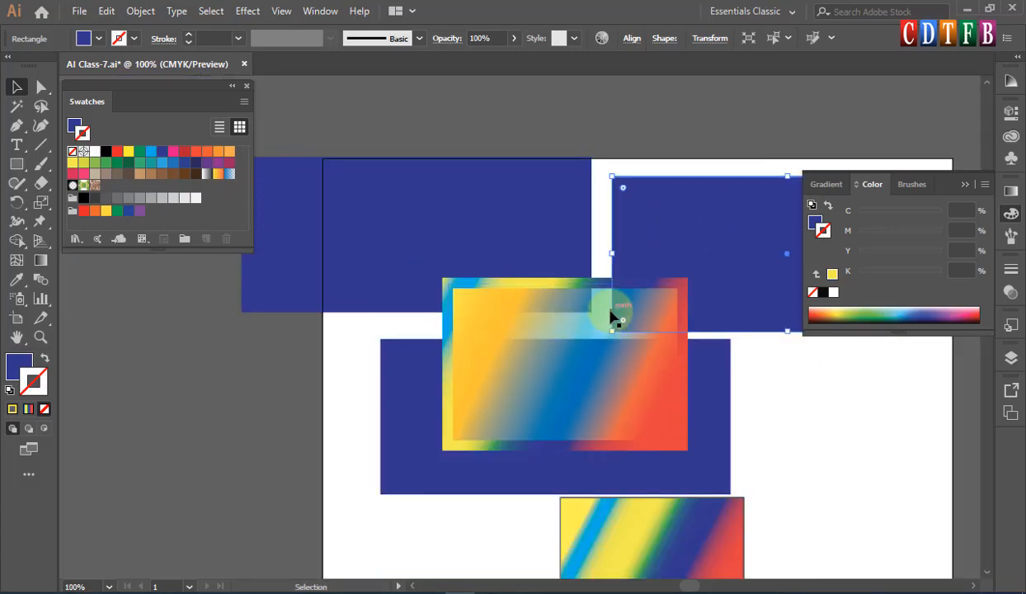
Try 60% opacity on the dark blue stop at 63.41% in the gradient rectangle's stroke, and undo it
{"action": "left_click", "coordinate": [624, 363]}
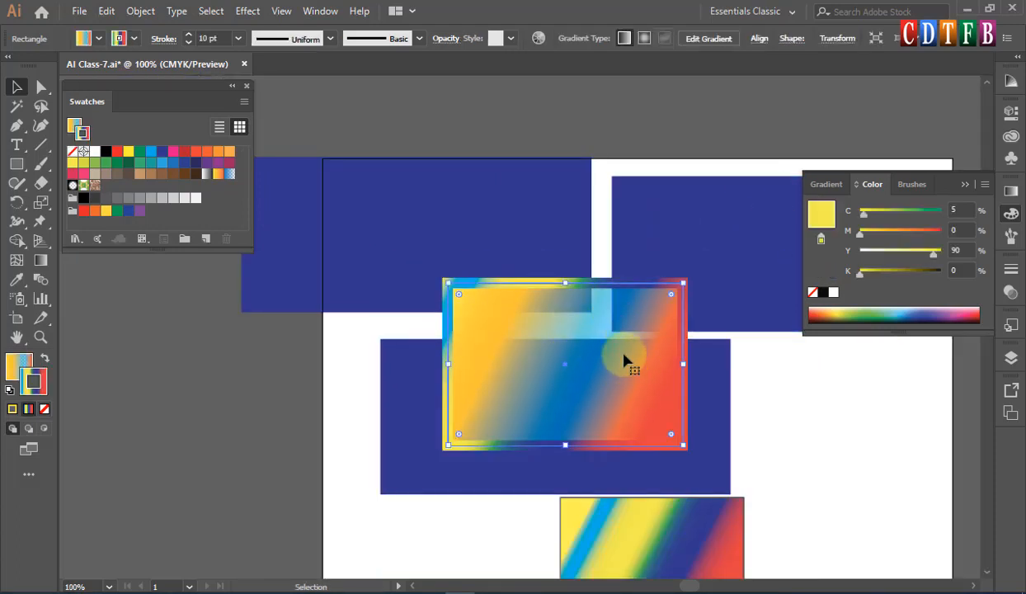
{"action": "left_click", "coordinate": [1013, 291]}
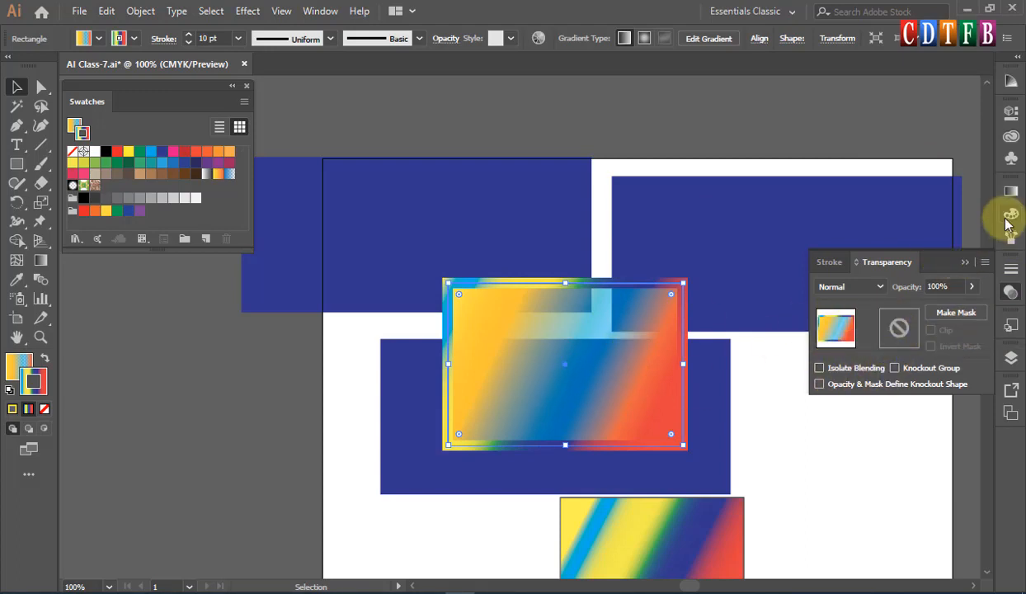
{"action": "left_click", "coordinate": [1011, 191]}
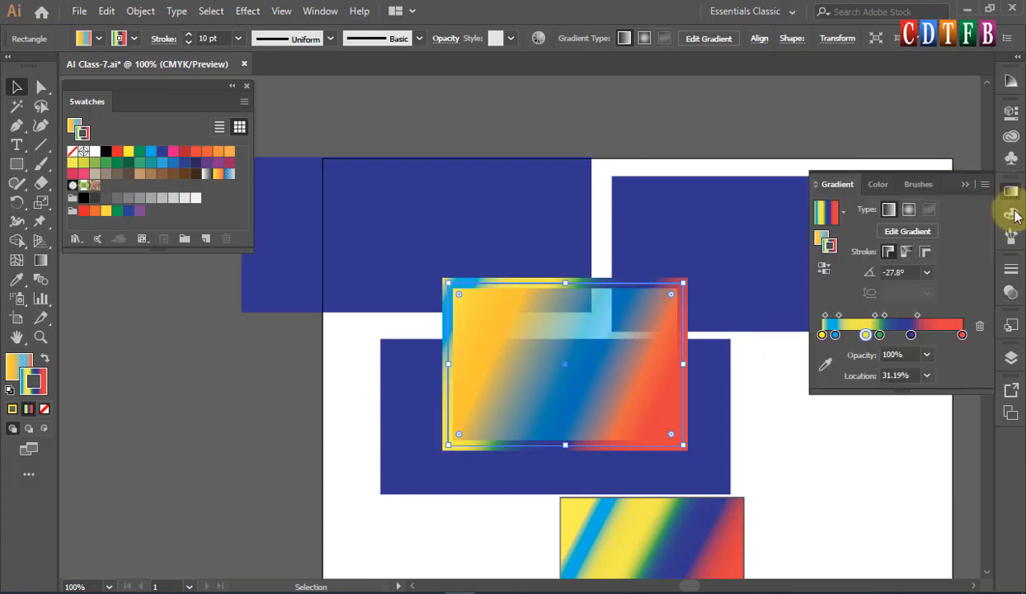
{"action": "left_click", "coordinate": [880, 338]}
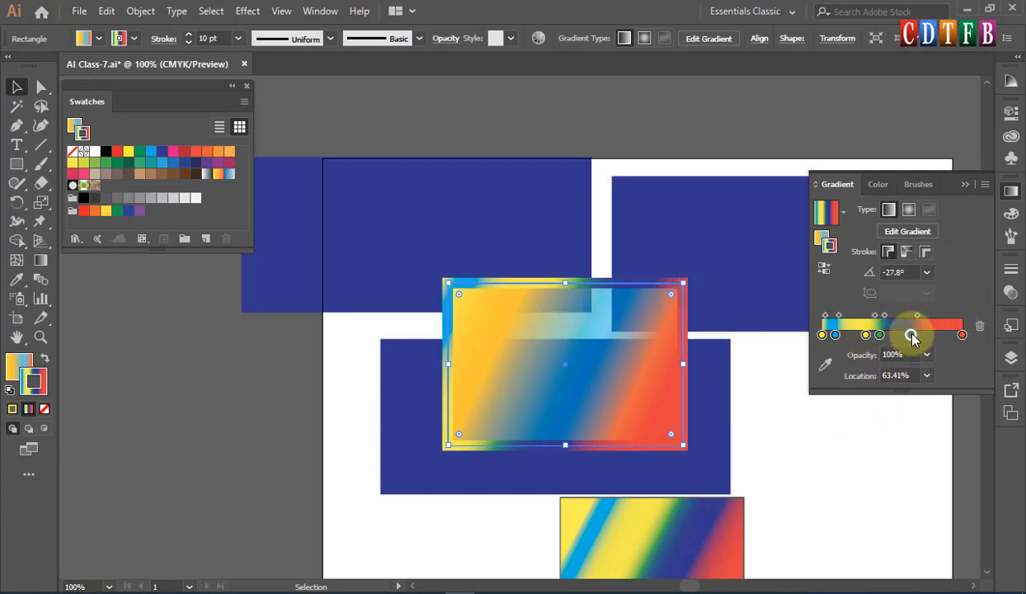
{"action": "left_click", "coordinate": [926, 354]}
{"action": "left_click", "coordinate": [939, 475]}
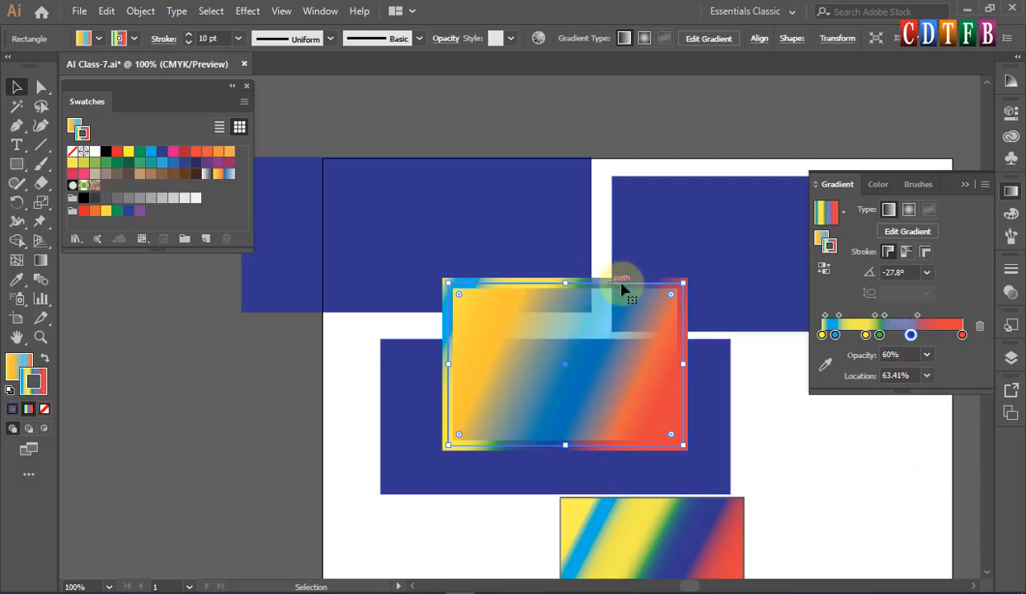
{"action": "key", "text": "ctrl+z"}
Set the light blue stop at 66.85% in the rectangle's fill gradient to 0% opacity, and restore it to 100%
{"action": "left_click", "coordinate": [19, 365]}
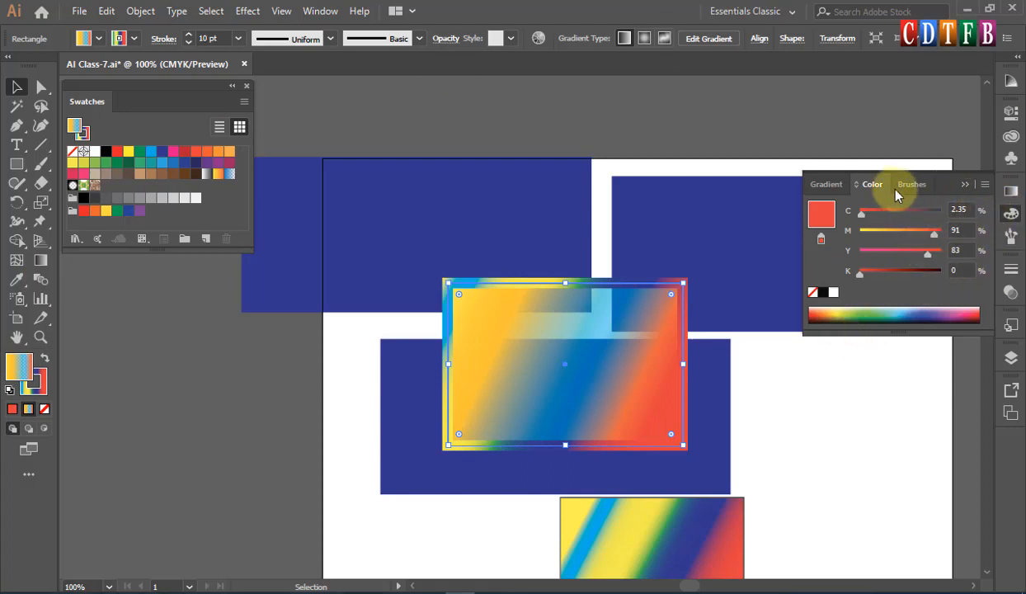
{"action": "left_click", "coordinate": [828, 184]}
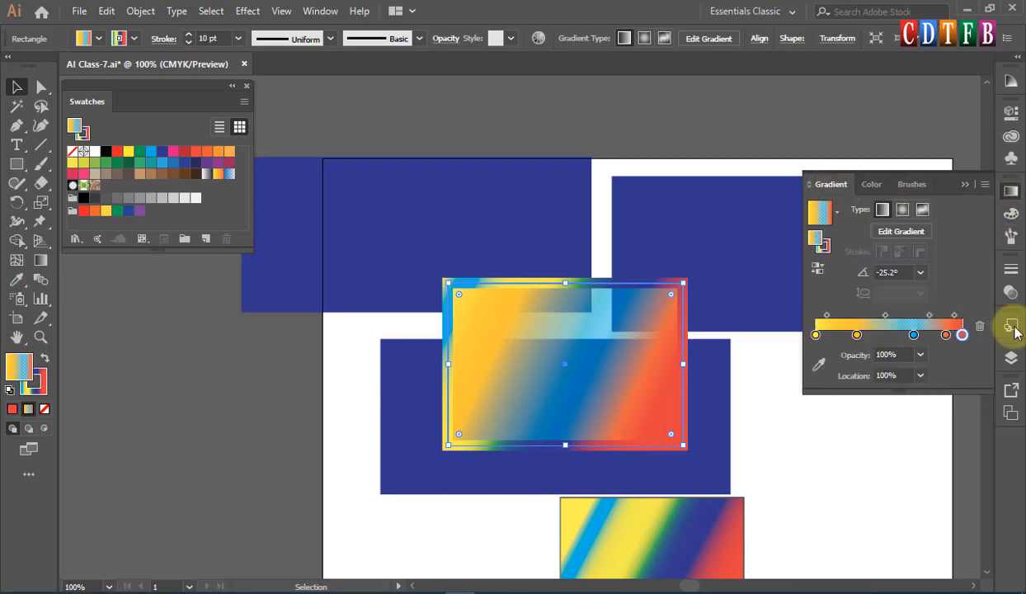
{"action": "left_click", "coordinate": [914, 335]}
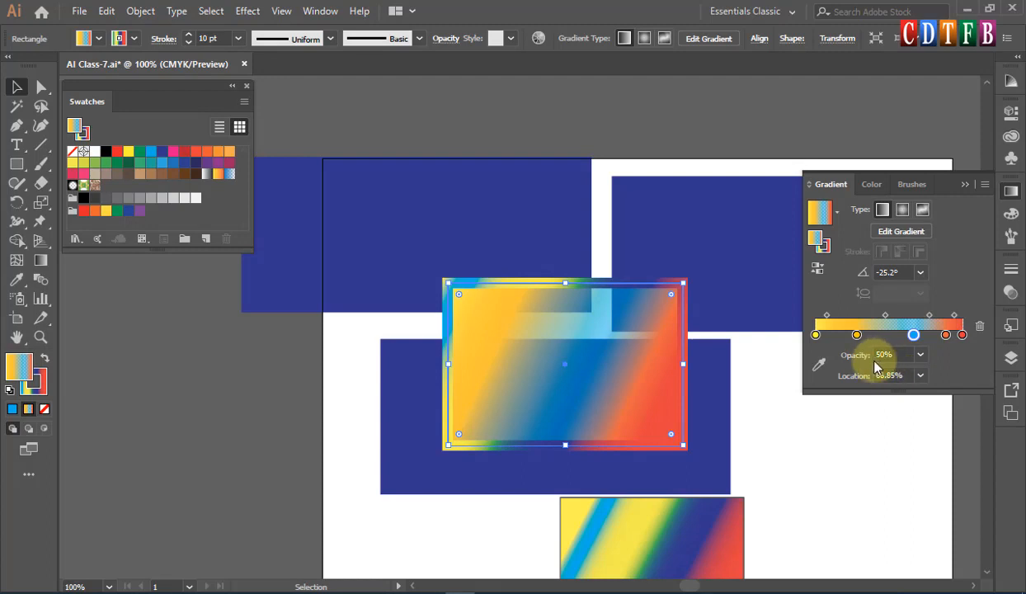
{"action": "left_click", "coordinate": [921, 354]}
{"action": "left_click", "coordinate": [936, 388]}
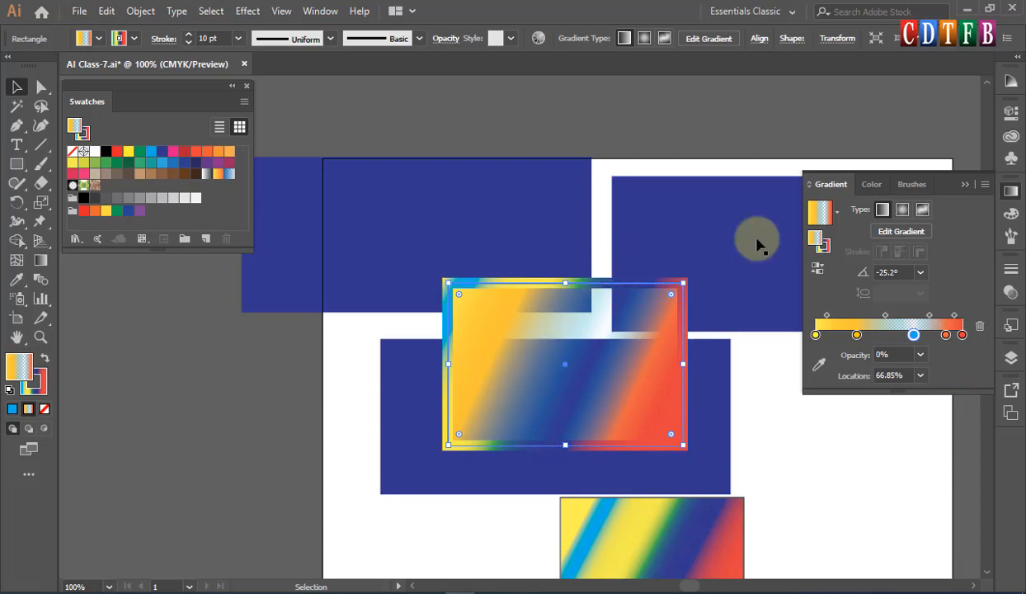
{"action": "left_click", "coordinate": [924, 356]}
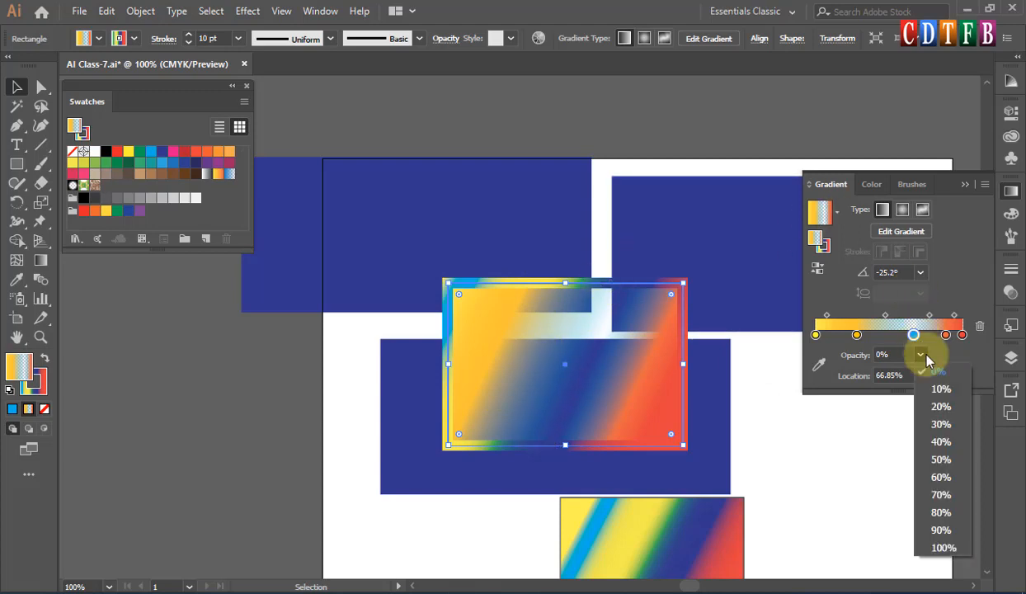
{"action": "left_click", "coordinate": [943, 548]}
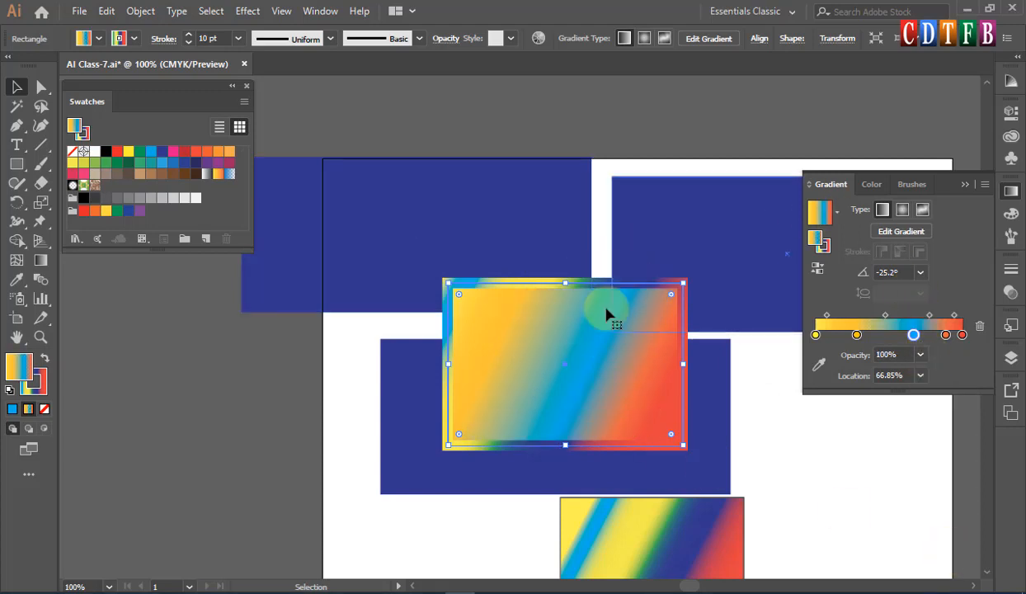
{"action": "key", "text": "ctrl+0"}
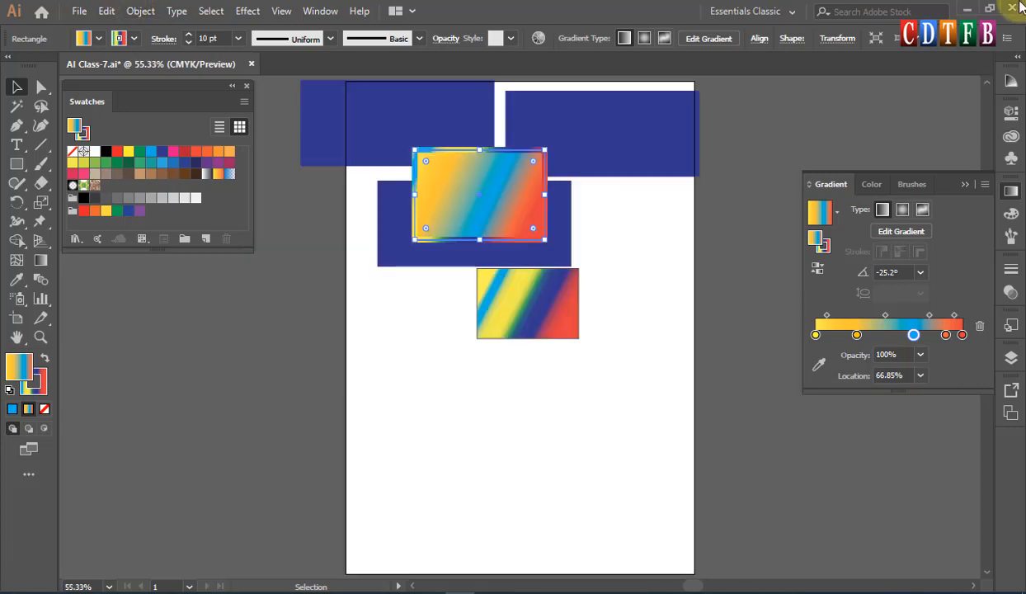
{"action": "left_click_drag", "start_coordinate": [299, 367], "coordinate": [747, 70]}
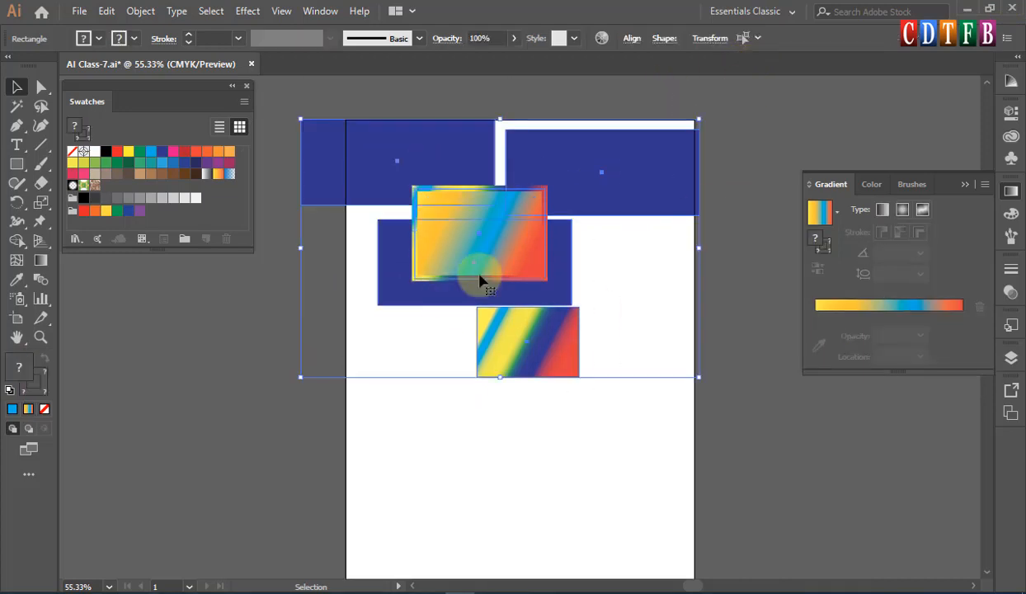
{"action": "left_click", "coordinate": [719, 368]}
{"action": "right_click", "coordinate": [493, 428]}
{"action": "right_click", "coordinate": [503, 345]}
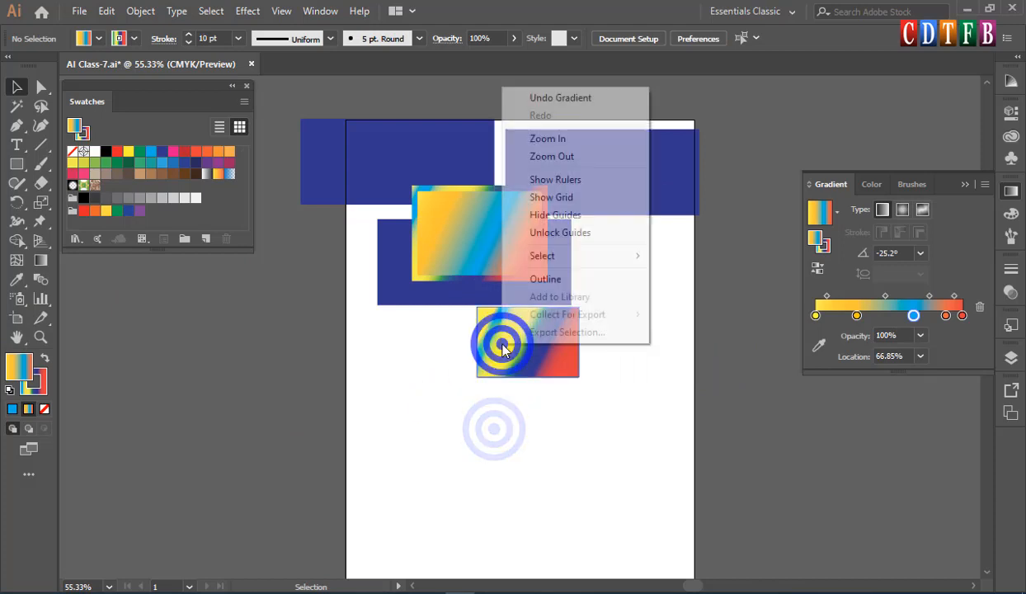
{"action": "left_click", "coordinate": [444, 262]}
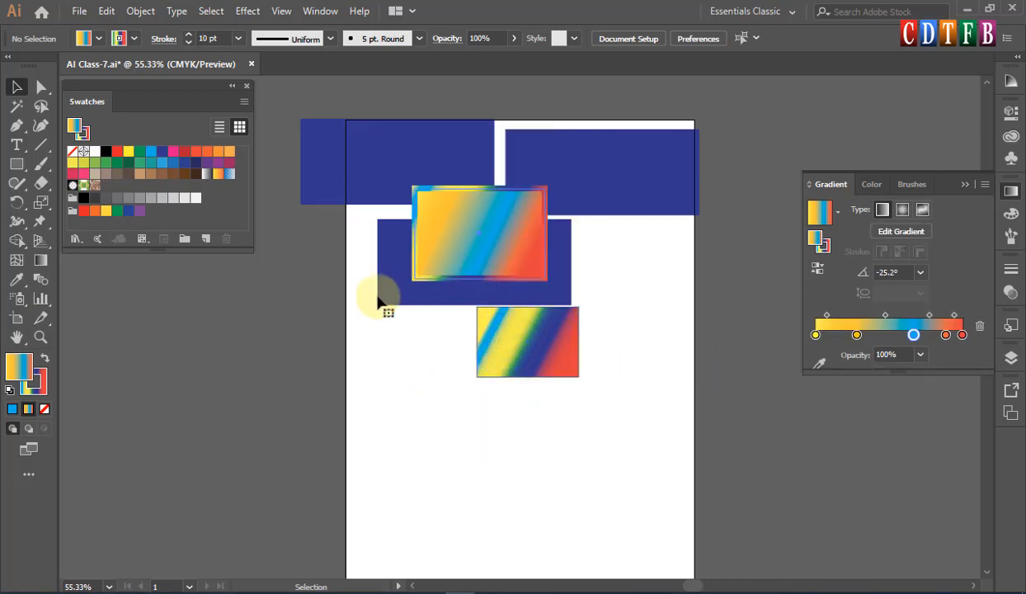
Try a clipping mask on the lower dark blue rectangle with the gradient rectangle in front, undo it, and deselect
{"action": "left_click", "coordinate": [378, 293]}
{"action": "right_click", "coordinate": [380, 294]}
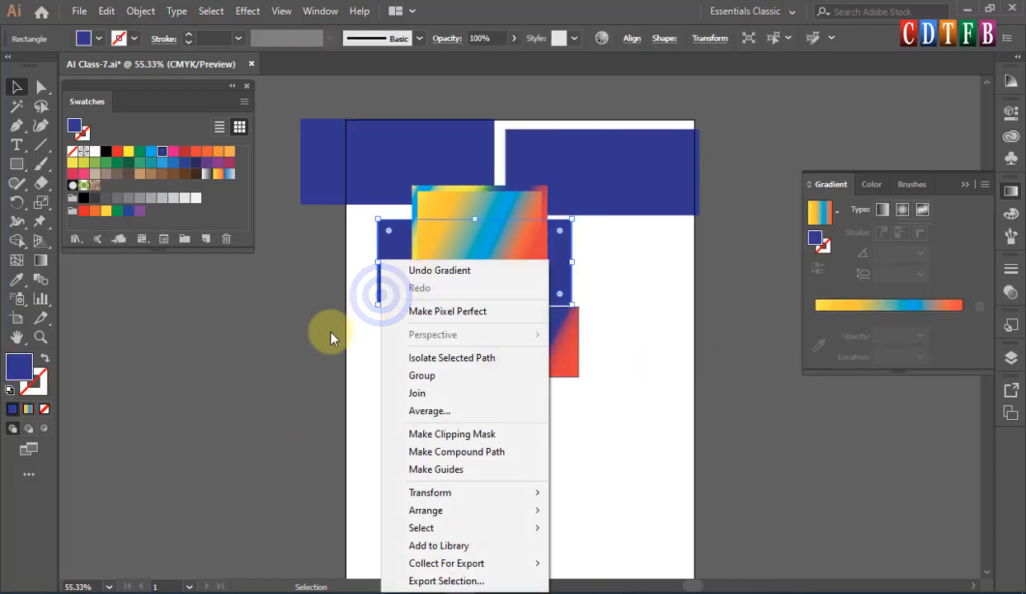
{"action": "left_click_drag", "start_coordinate": [338, 337], "coordinate": [399, 294]}
{"action": "right_click", "coordinate": [396, 281]}
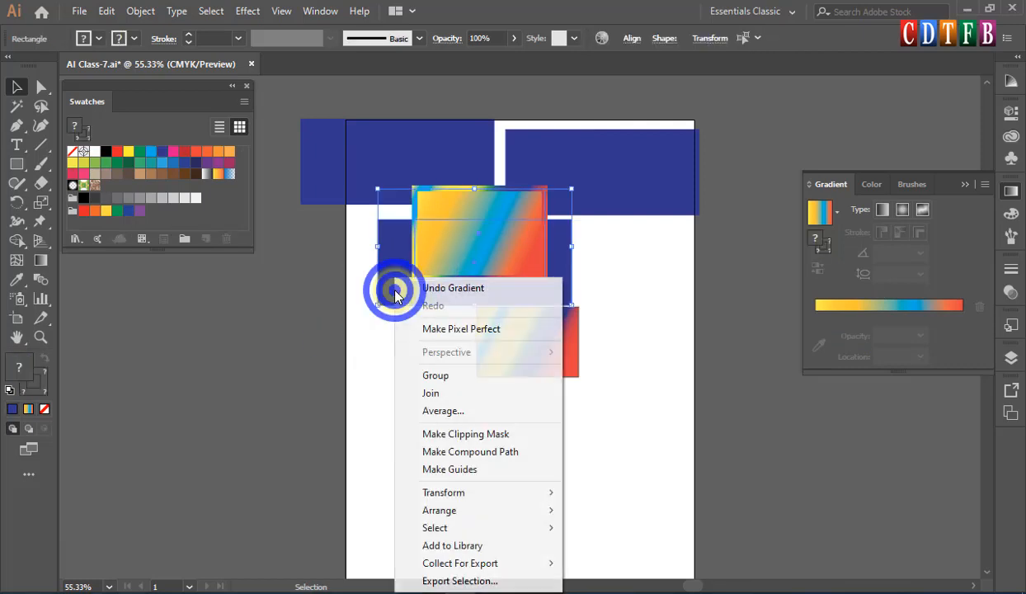
{"action": "left_click", "coordinate": [491, 436]}
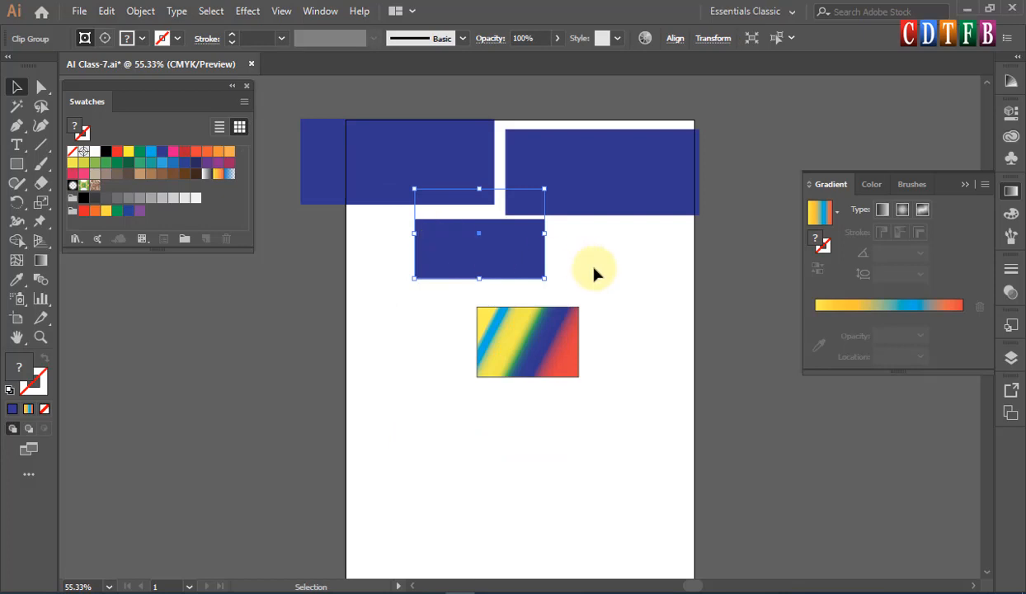
{"action": "key", "text": "ctrl+z"}
{"action": "left_click", "coordinate": [614, 277]}
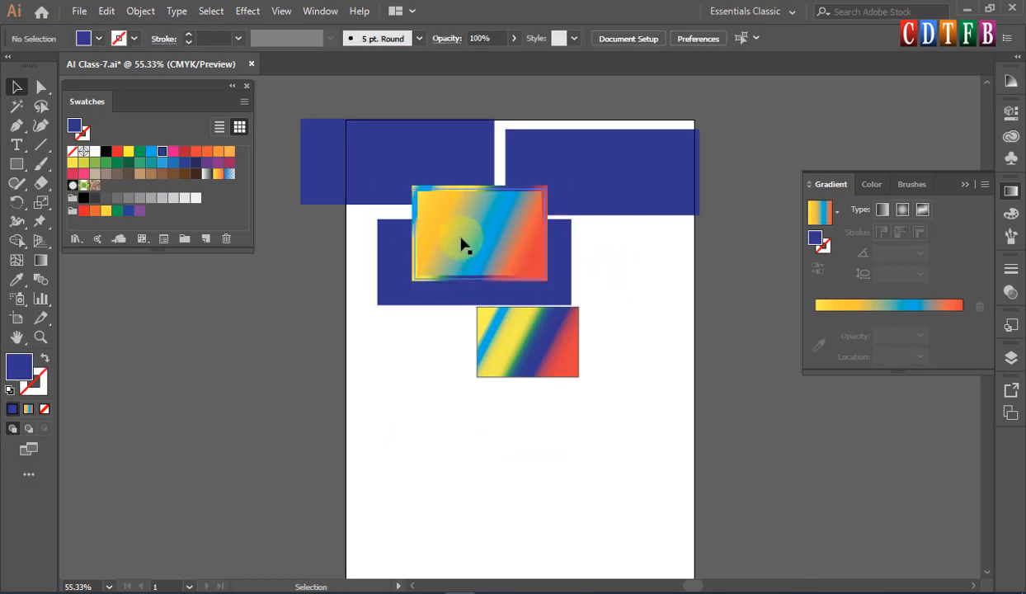
Send the gradient rectangle to the back, behind all the dark blue rectangles
{"action": "left_click", "coordinate": [519, 249]}
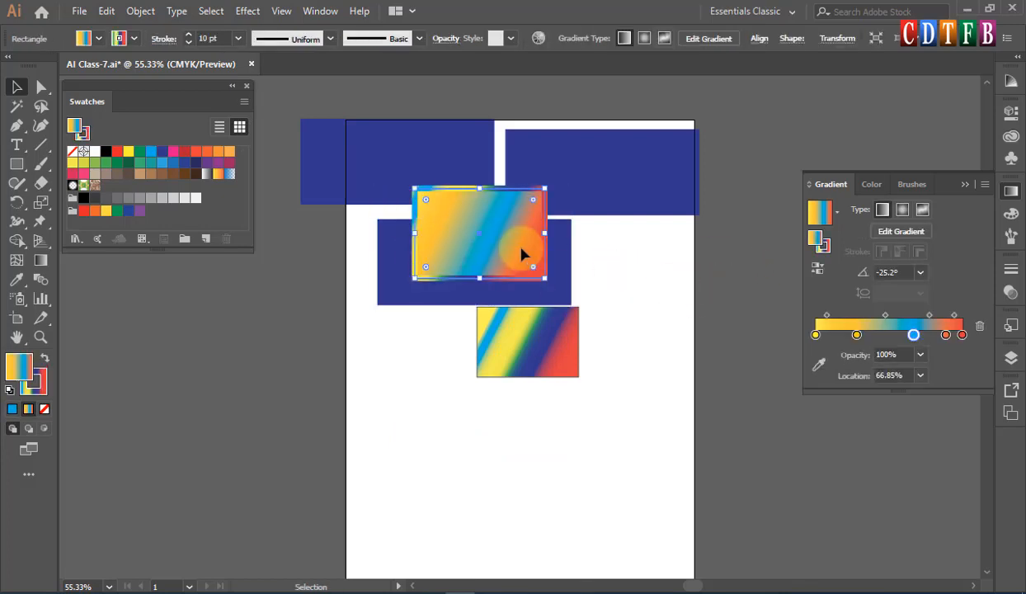
{"action": "right_click", "coordinate": [521, 251]}
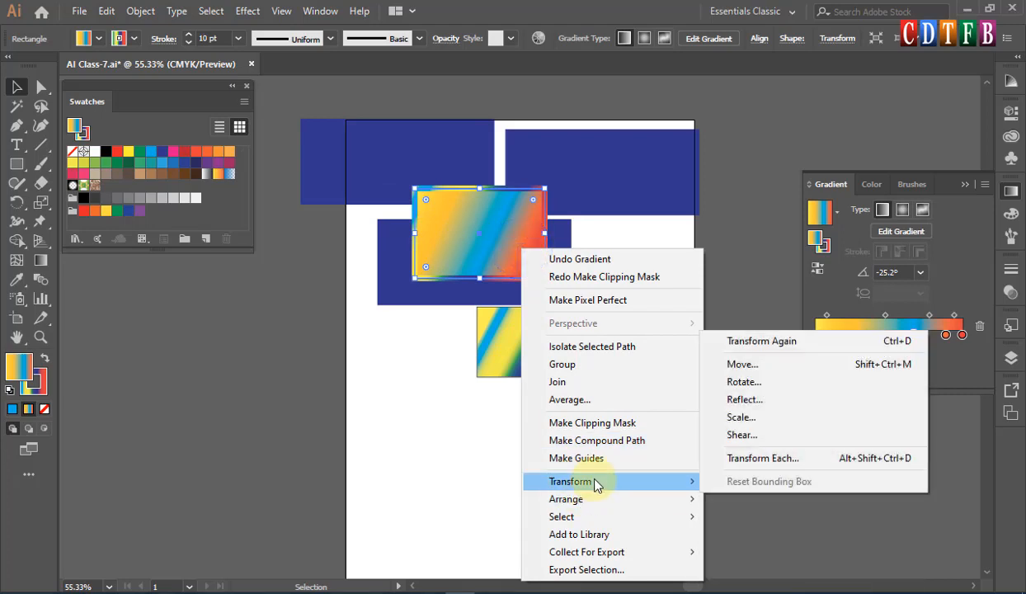
{"action": "mouse_move", "coordinate": [594, 499]}
{"action": "left_click", "coordinate": [754, 552]}
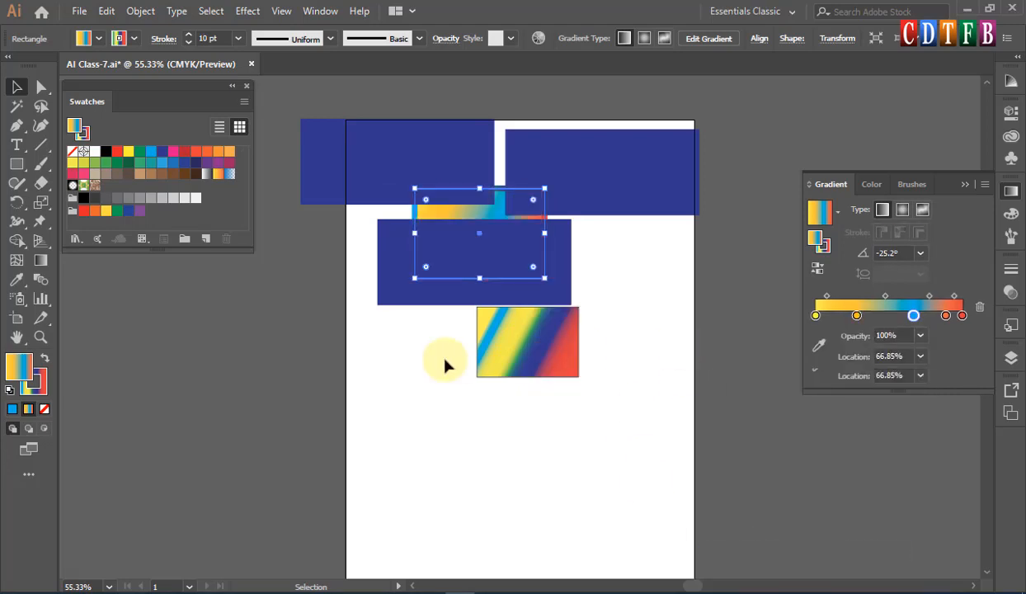
Make a clipping mask from the lower dark blue rectangle and the gradient rectangle behind it
{"action": "left_click_drag", "start_coordinate": [437, 358], "coordinate": [442, 279]}
{"action": "left_click_drag", "start_coordinate": [459, 217], "coordinate": [458, 214]}
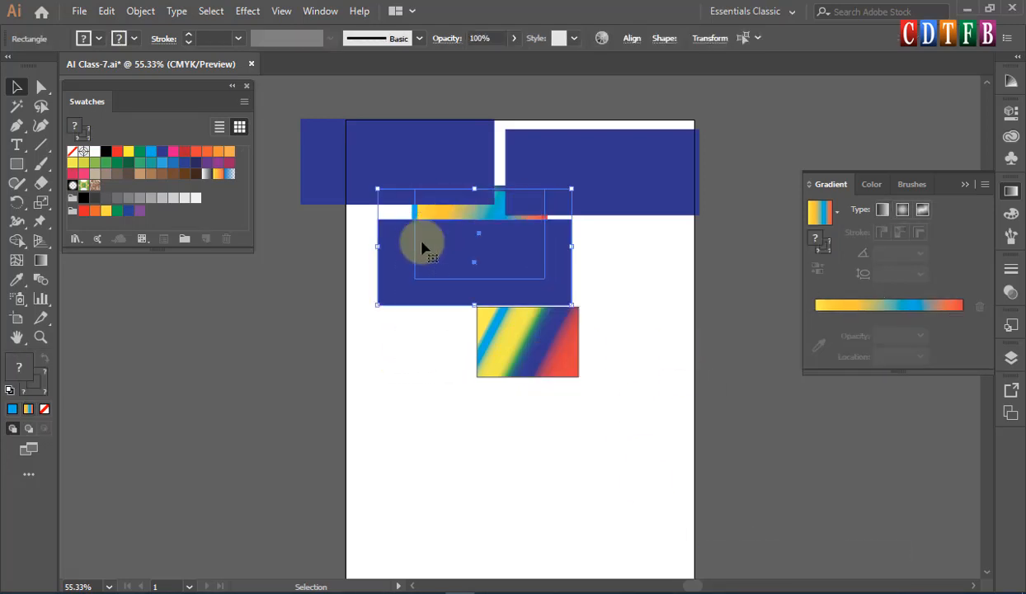
{"action": "right_click", "coordinate": [420, 241]}
{"action": "left_click", "coordinate": [512, 399]}
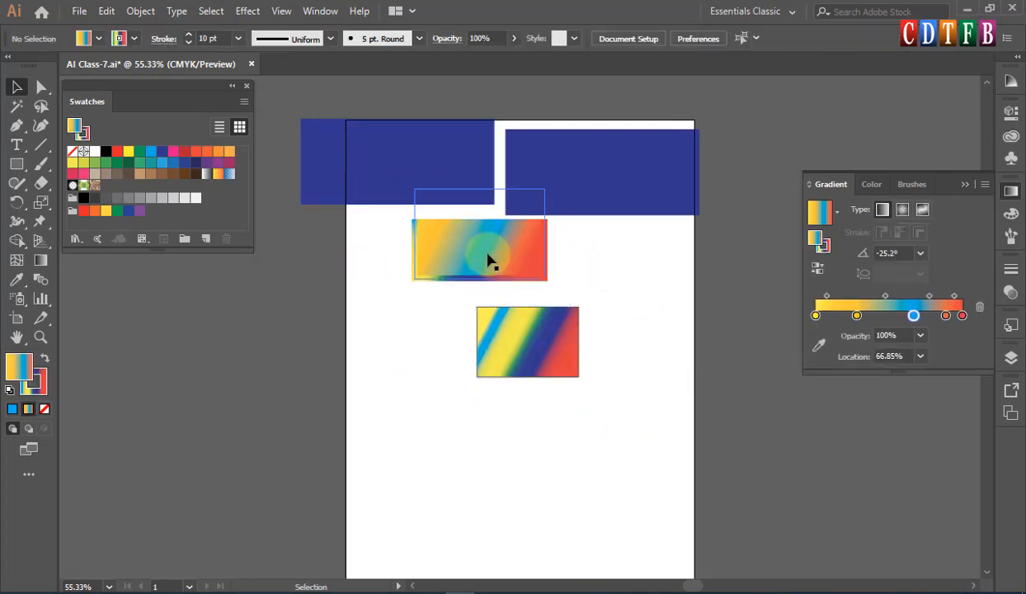
Move the clipped gradient shape to the empty artboard area below the small gradient rectangle and deselect it
{"action": "left_click_drag", "start_coordinate": [487, 259], "coordinate": [377, 353]}
{"action": "left_click_drag", "start_coordinate": [380, 352], "coordinate": [554, 488]}
{"action": "left_click", "coordinate": [525, 282]}
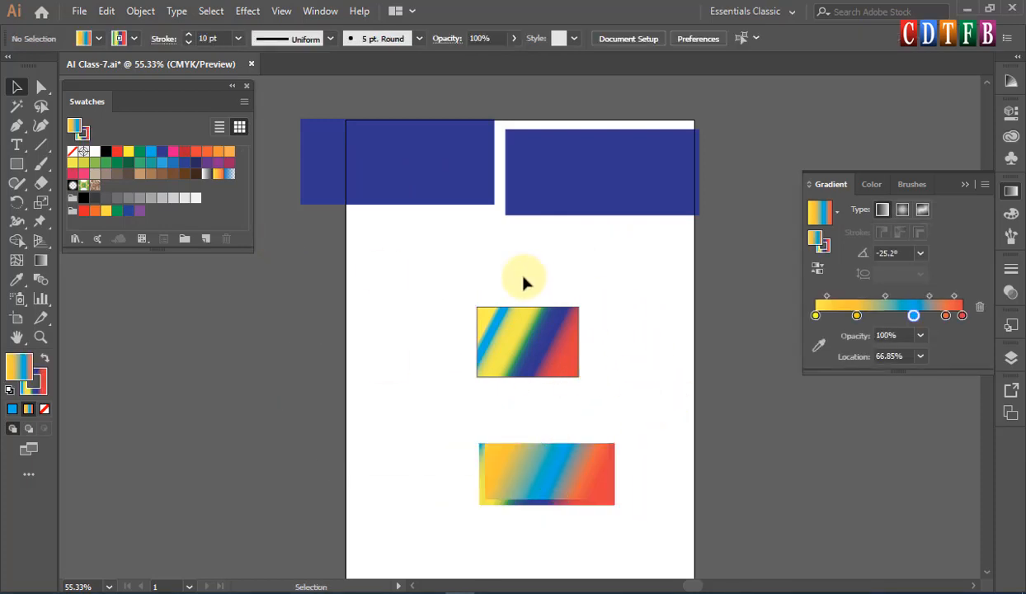
Collapse the Swatches and Gradient panels to clear the workspace
{"action": "left_click", "coordinate": [233, 86]}
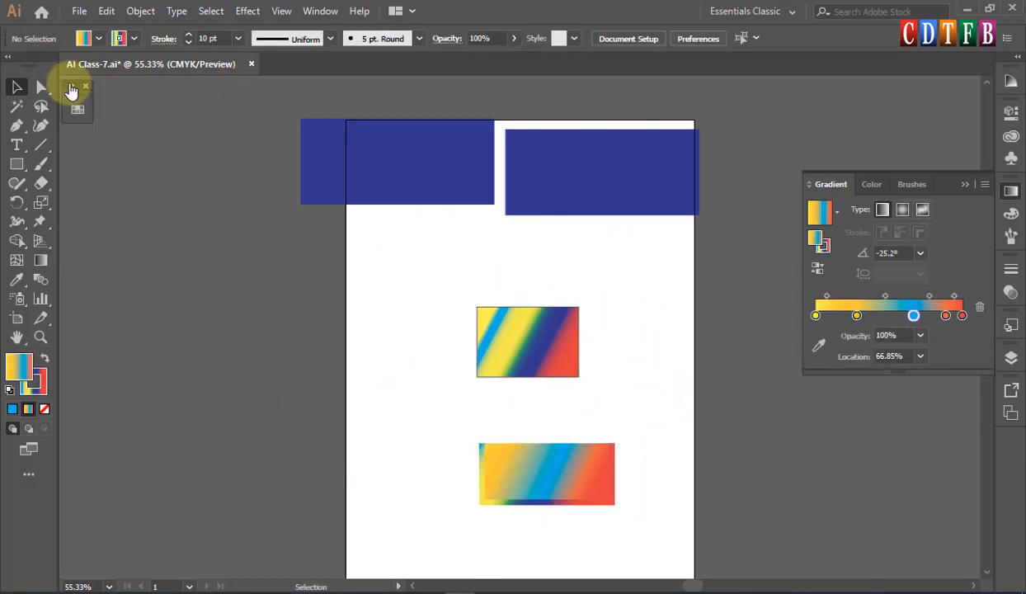
{"action": "left_click", "coordinate": [961, 186]}
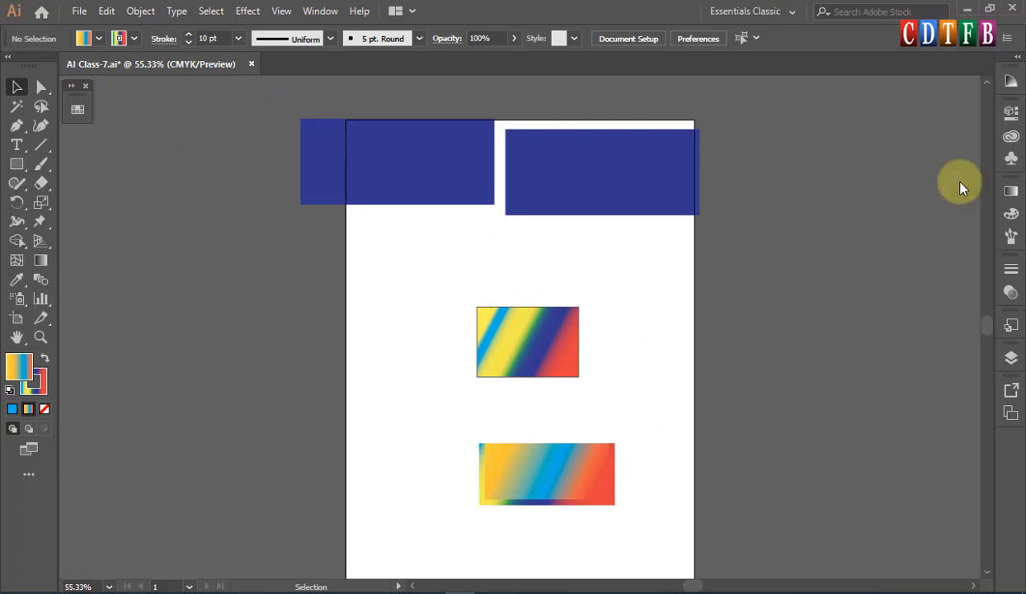